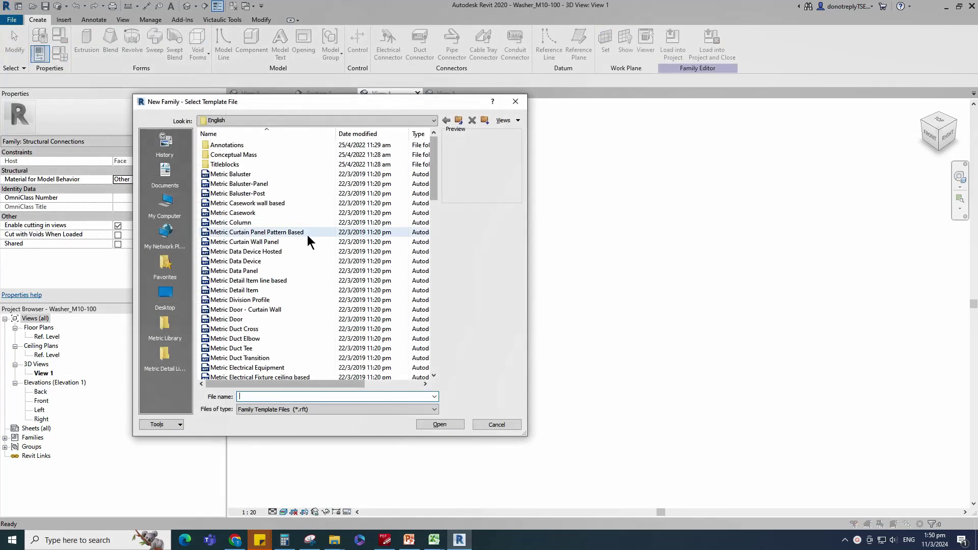
# - Create a new family from the Metric Generic Model face based template
pyautogui.scroll(-5, 307, 234)
pyautogui.click(283, 271)
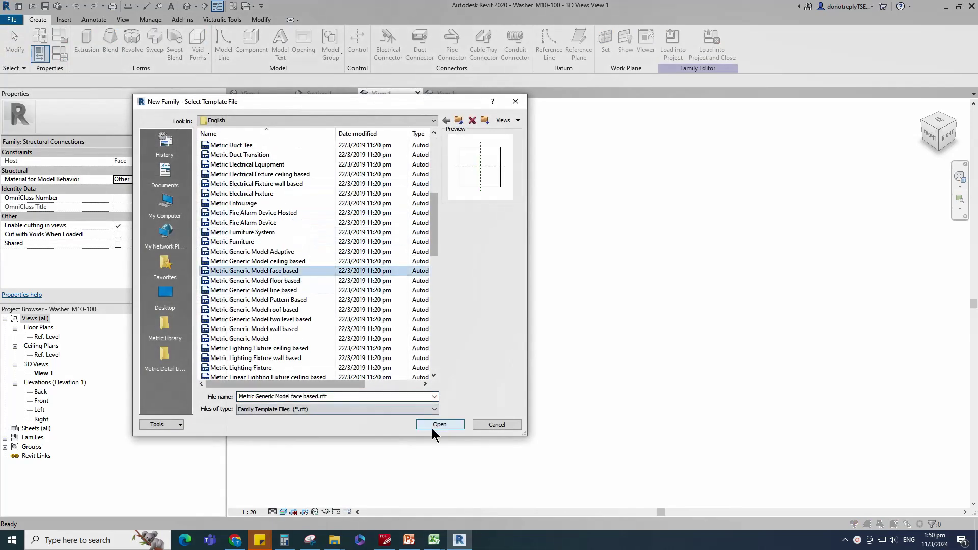
pyautogui.click(432, 427)
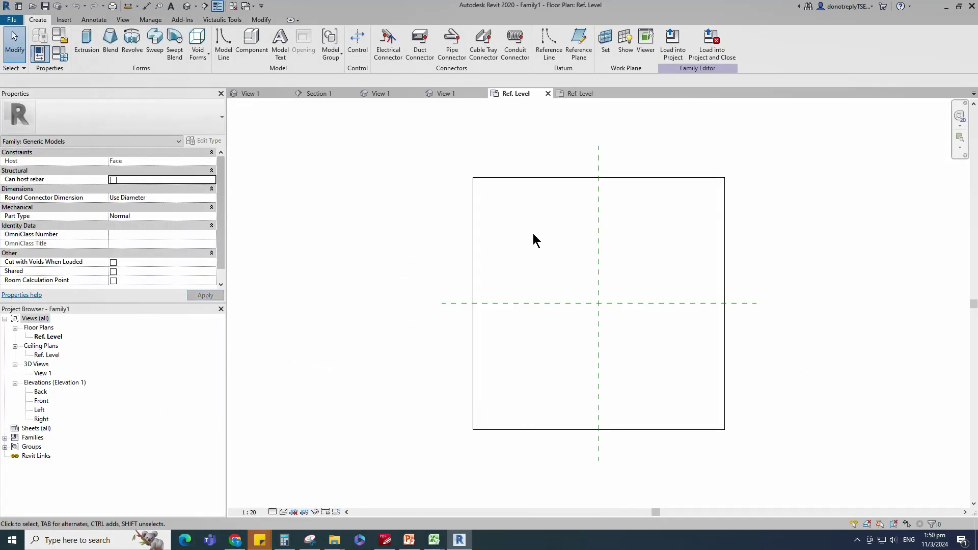
# - Set the family category to Structural Connections
pyautogui.click(60, 35)
pyautogui.scroll(-4, 503, 246)
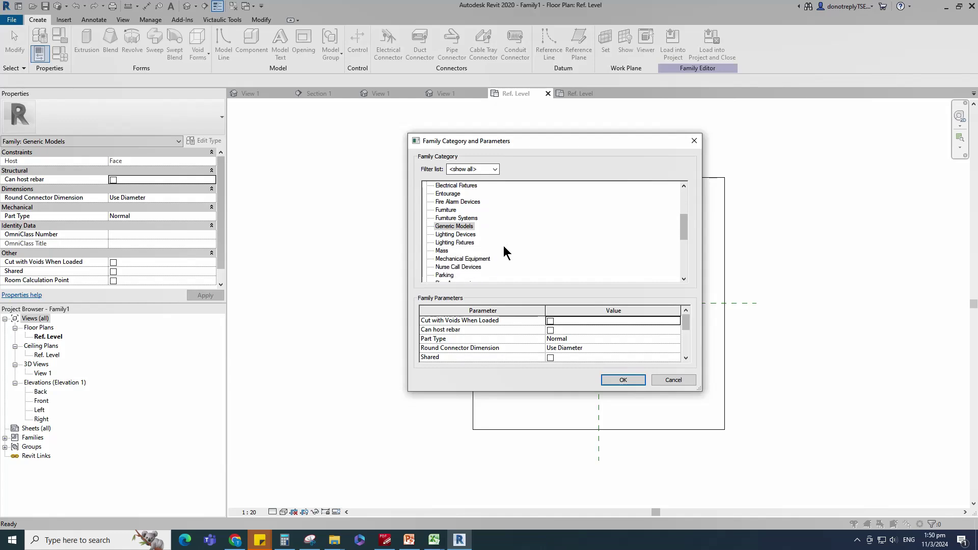
pyautogui.scroll(-4, 503, 248)
pyautogui.click(475, 235)
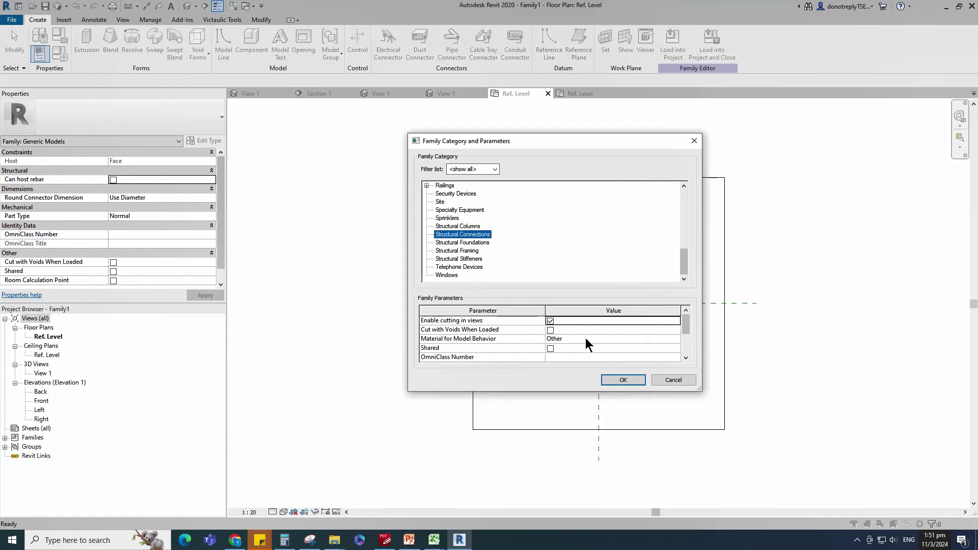
pyautogui.click(622, 380)
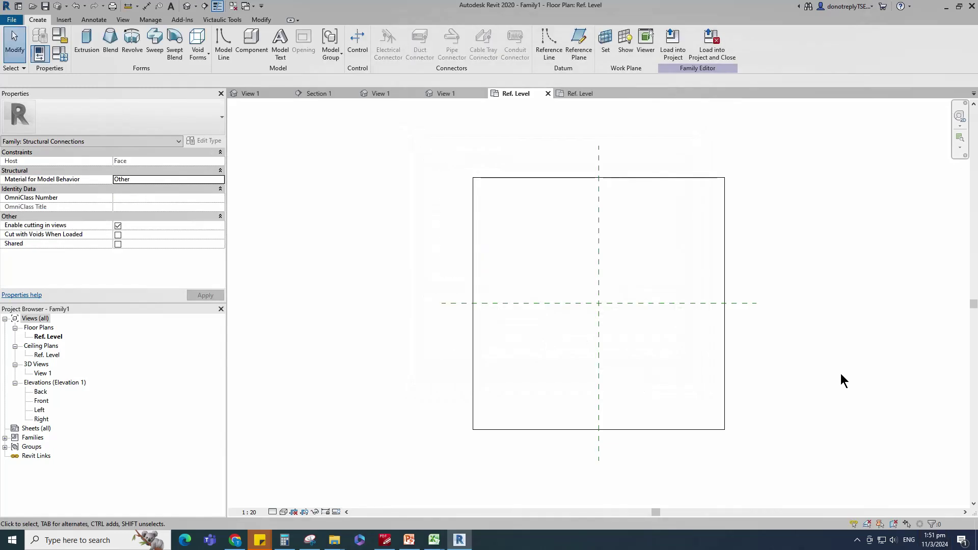
# - Start an extrusion and sketch a circle of radius 15 mm centred on the intersection of the reference planes
pyautogui.scroll(1, 840, 381)
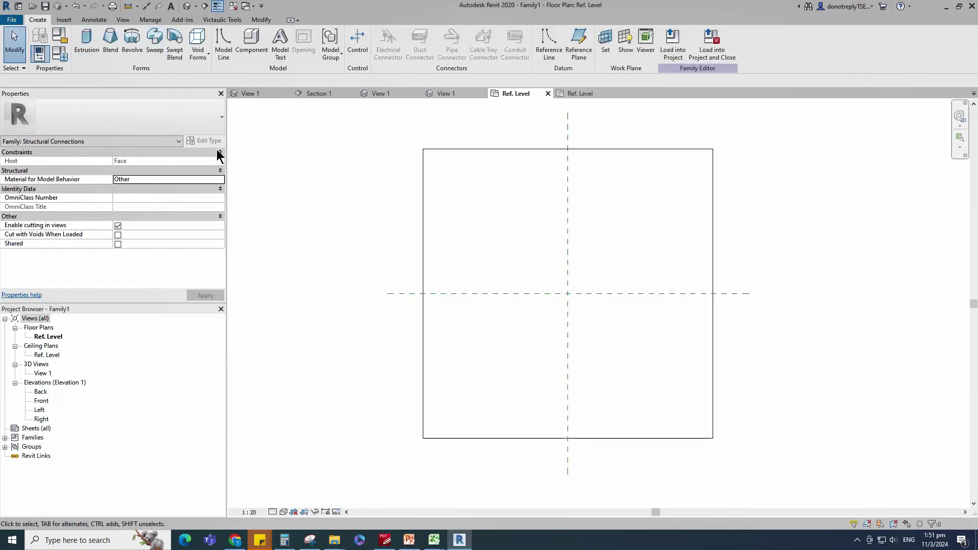
pyautogui.click(87, 42)
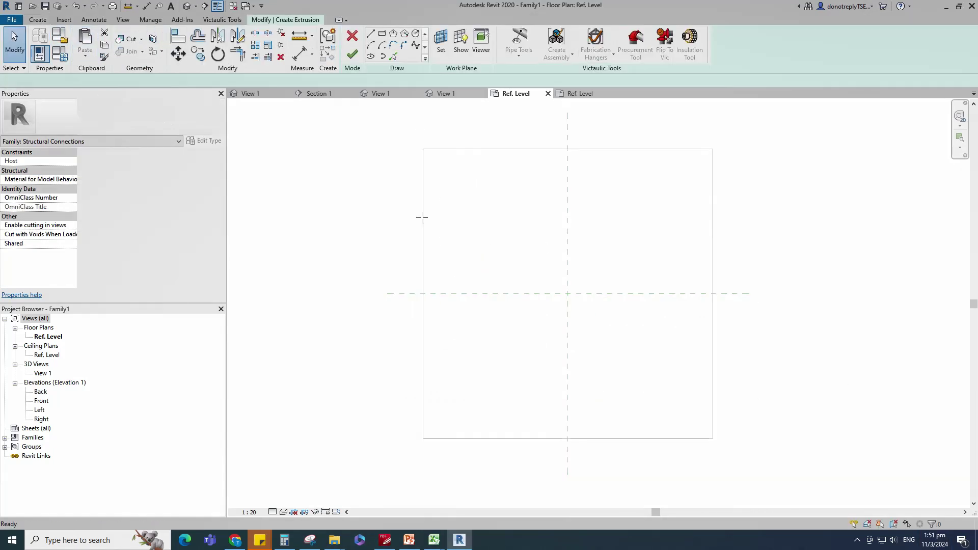
pyautogui.click(416, 33)
pyautogui.click(568, 294)
pyautogui.scroll(2, 585, 294)
pyautogui.write('15')
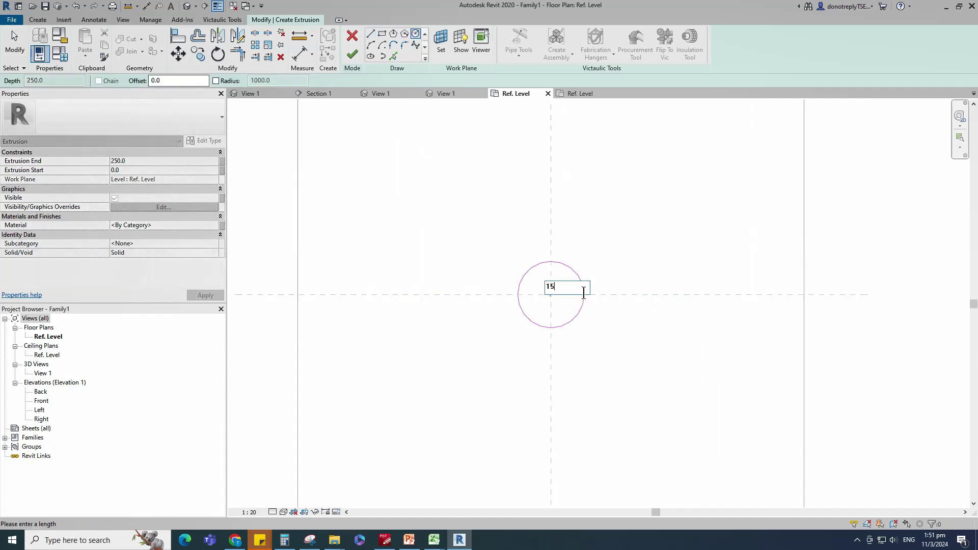
pyautogui.press('Return')
pyautogui.scroll(8, 552, 301)
pyautogui.scroll(3, 559, 275)
pyautogui.press('Escape')
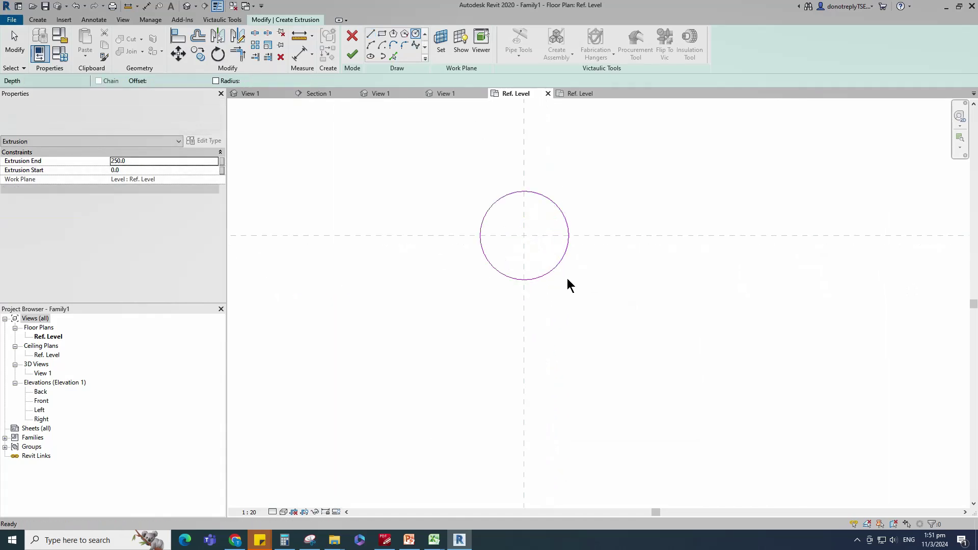
# - Show the circle's center mark and align its center to the reference planes, with the view scale at 1:5
pyautogui.click(506, 275)
pyautogui.click(115, 162)
pyautogui.click(185, 38)
pyautogui.scroll(-1, 534, 142)
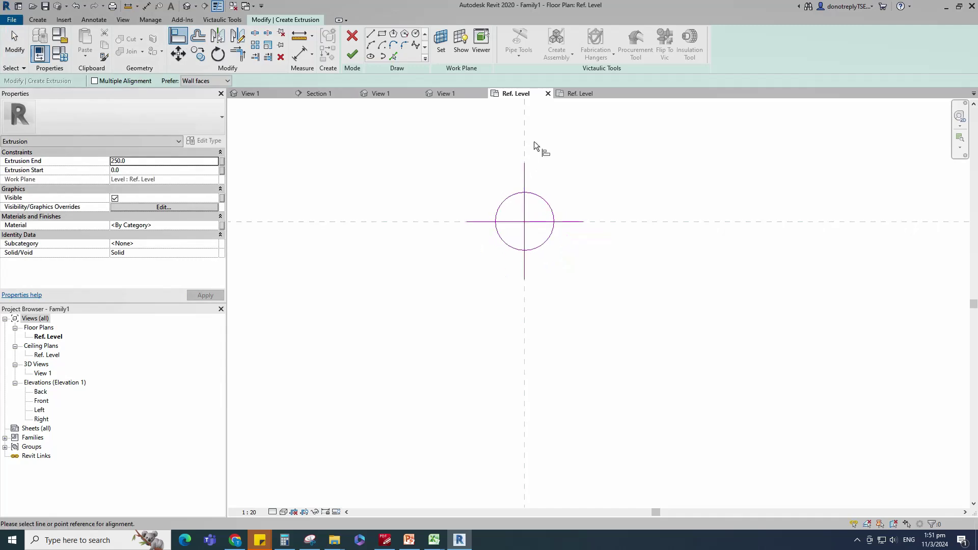
pyautogui.click(249, 512)
pyautogui.click(252, 388)
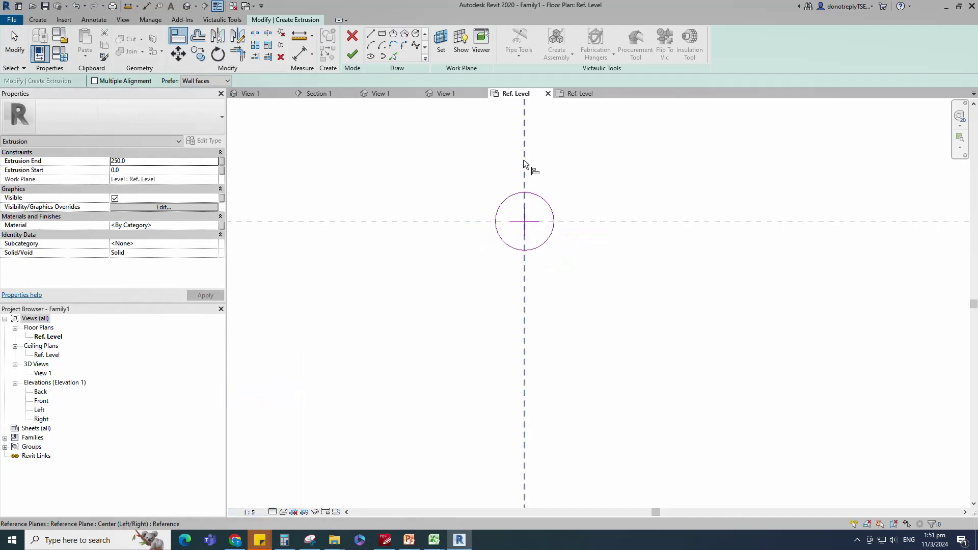
pyautogui.click(525, 169)
pyautogui.press('Escape')
pyautogui.press('Escape')
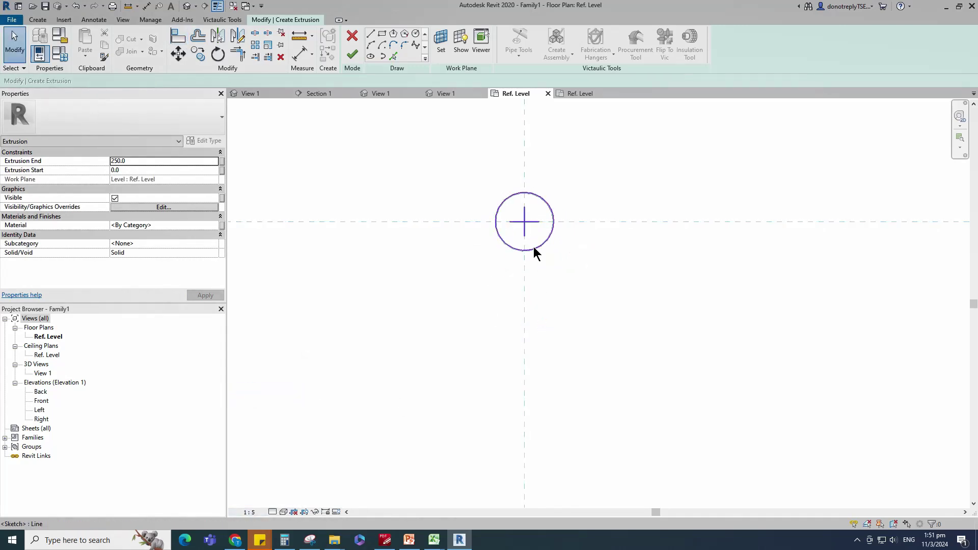
# - Add a diameter dimension to the circle and set the view scale to 1:2
pyautogui.click(535, 250)
pyautogui.scroll(-1, 464, 259)
pyautogui.click(312, 54)
pyautogui.click(328, 135)
pyautogui.click(528, 218)
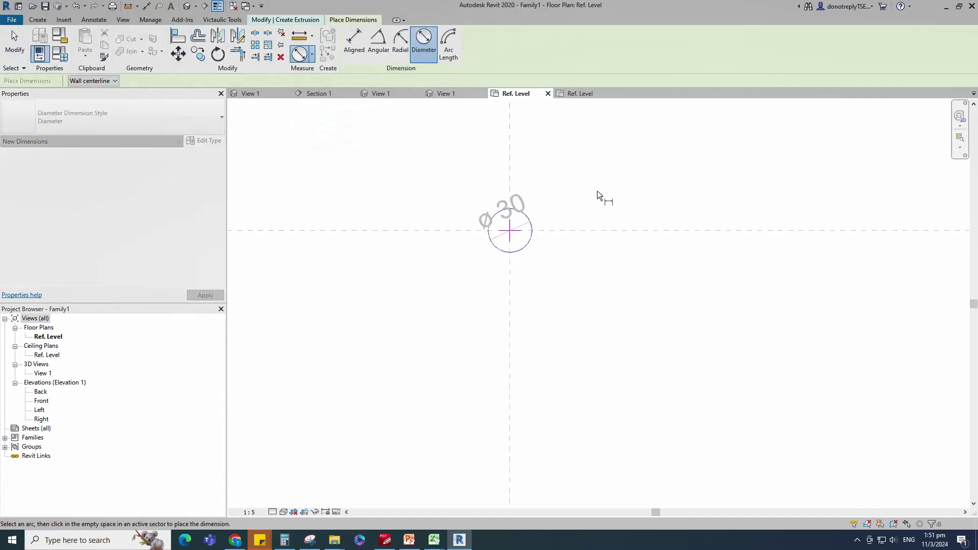
pyautogui.click(597, 191)
pyautogui.press('Escape')
pyautogui.press('Escape')
pyautogui.click(249, 512)
pyautogui.press('Escape')
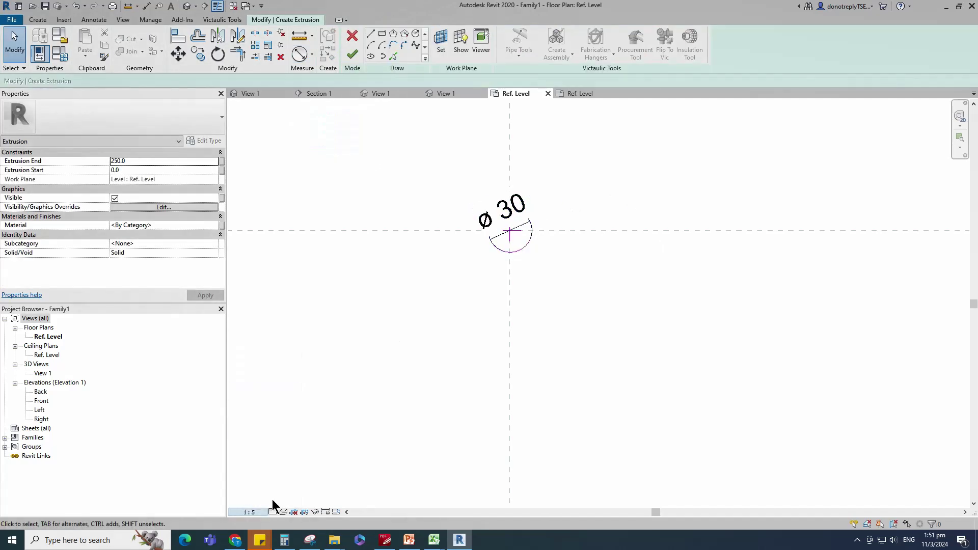
pyautogui.click(249, 512)
pyautogui.click(252, 378)
# - Label the circle's diameter dimension with a new instance parameter named Outer Diameter
pyautogui.click(519, 221)
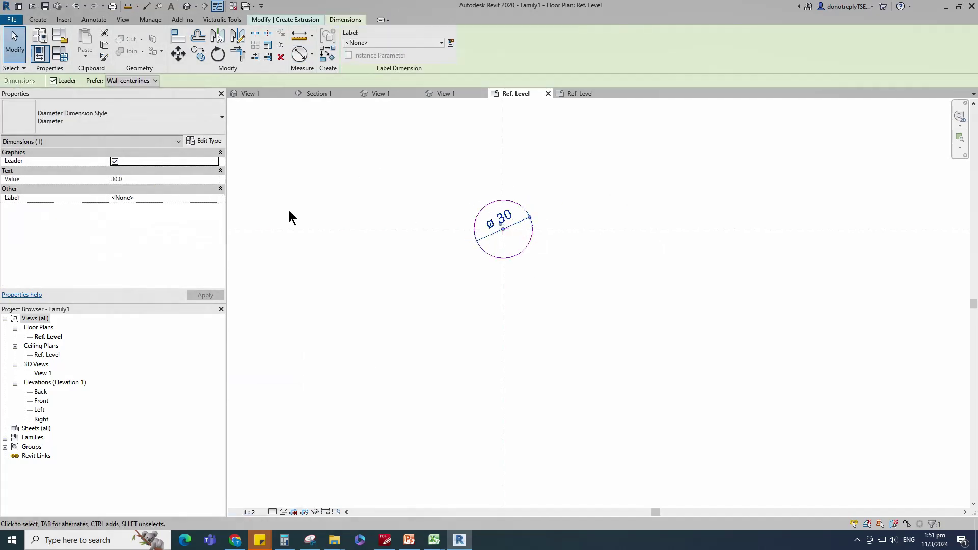
pyautogui.click(451, 42)
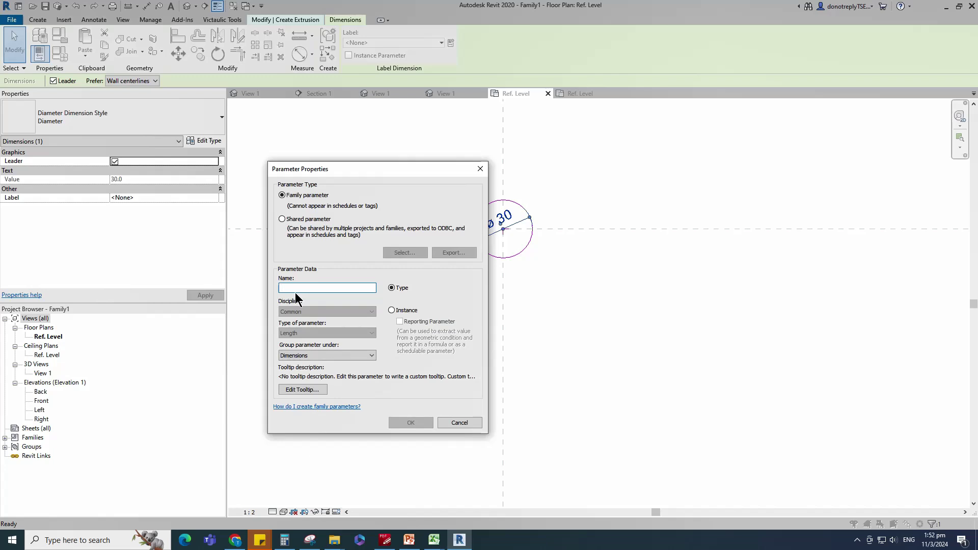
pyautogui.write('Outer')
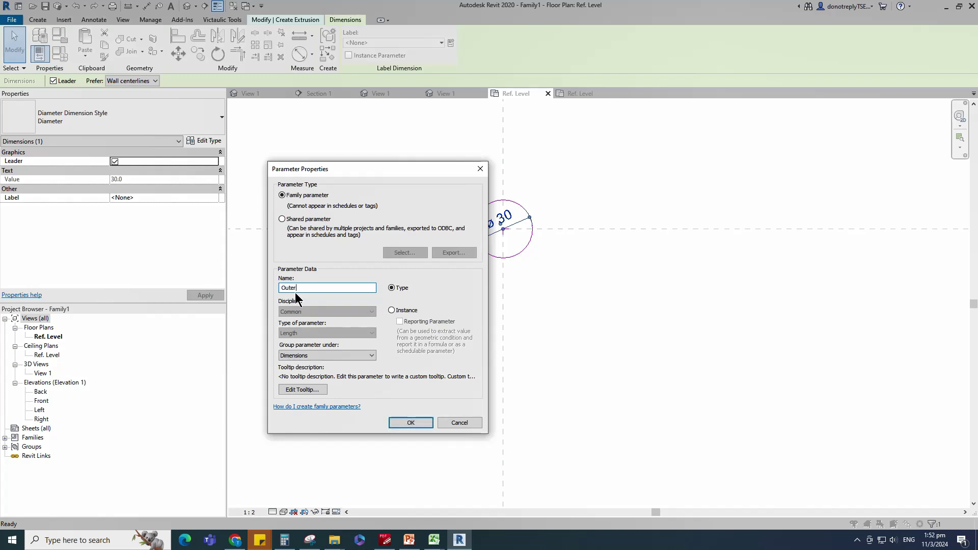
pyautogui.write(' Diameter')
pyautogui.click(391, 310)
pyautogui.click(411, 423)
pyautogui.click(459, 374)
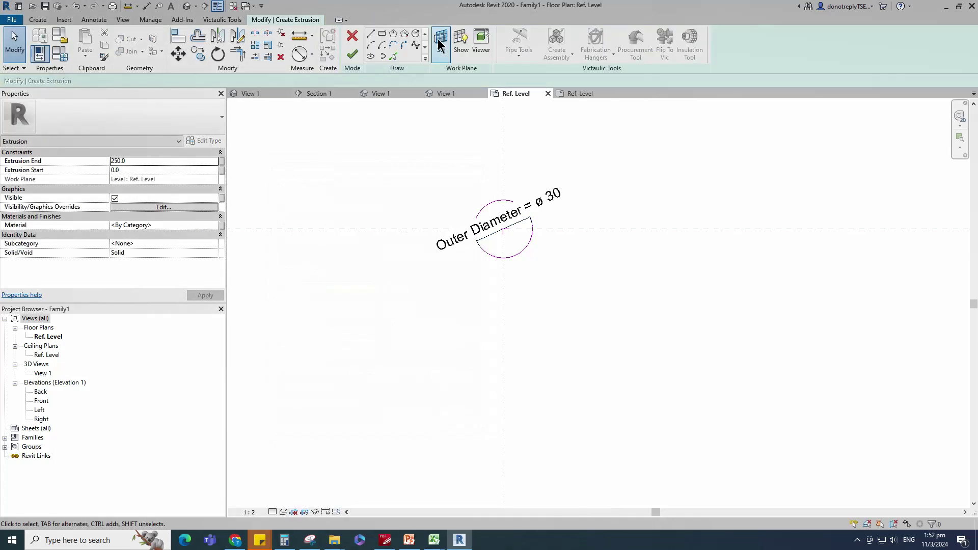
# - Sketch a concentric inner circle of radius 9 mm at the intersection of the reference planes
pyautogui.click(415, 33)
pyautogui.scroll(2, 502, 221)
pyautogui.click(501, 220)
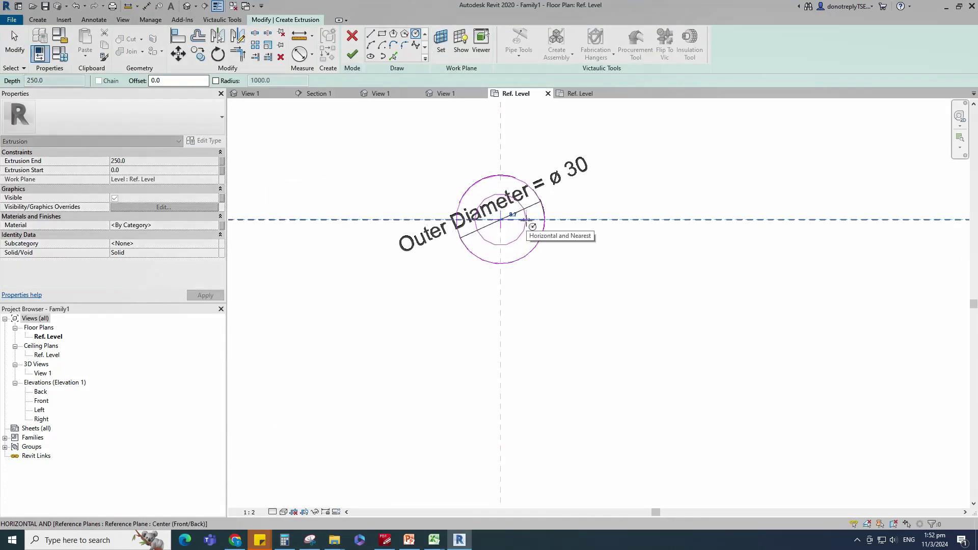
pyautogui.scroll(1, 527, 220)
pyautogui.click(528, 219)
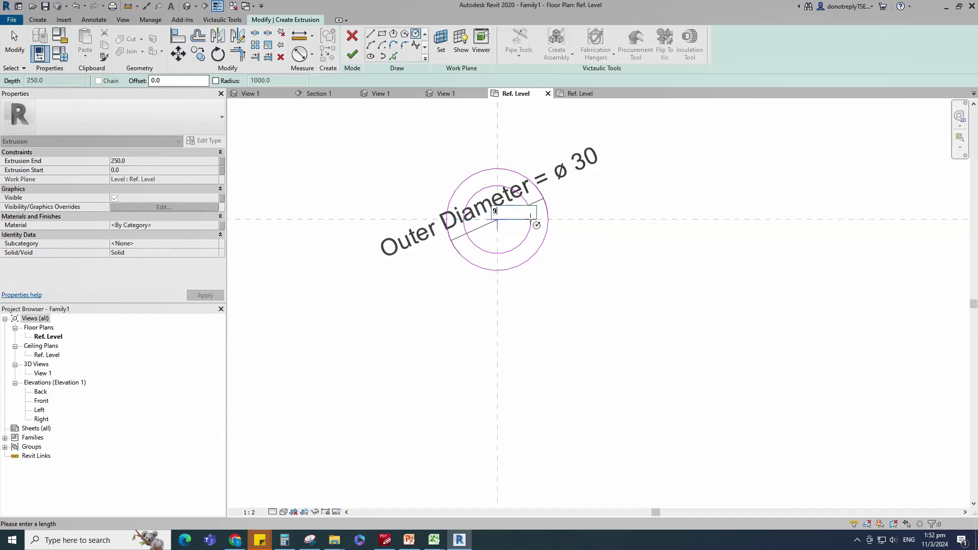
# - Show the inner circle's center mark and align and lock its center to both reference planes
pyautogui.press('Escape')
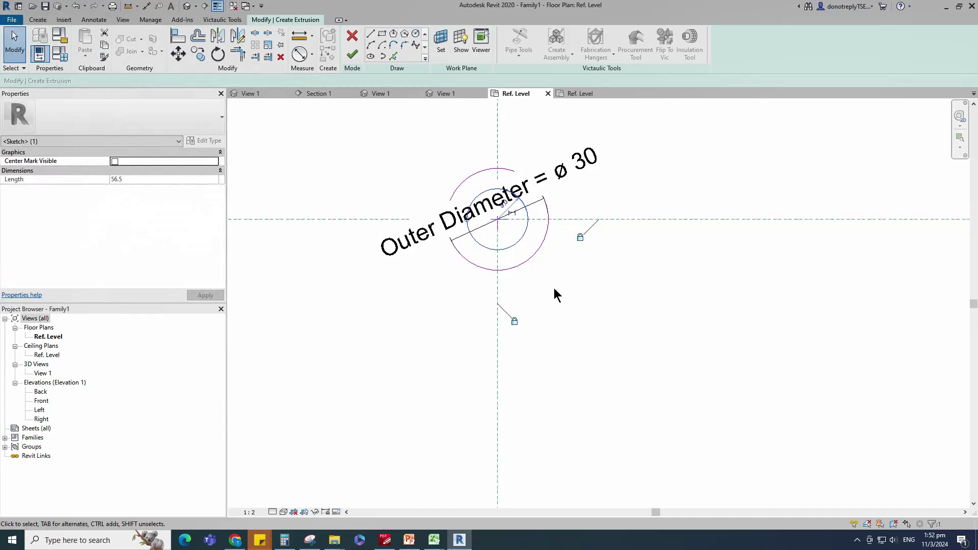
pyautogui.press('a')
pyautogui.press('l')
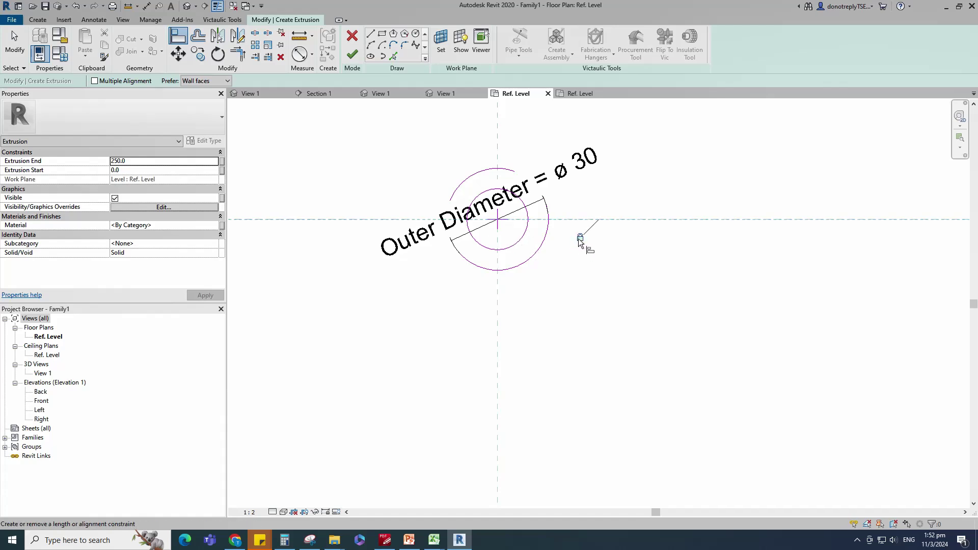
pyautogui.press('Escape')
# - Add a diameter dimension to the inner circle
pyautogui.click(299, 54)
pyautogui.click(510, 247)
pyautogui.click(562, 313)
pyautogui.press('Escape')
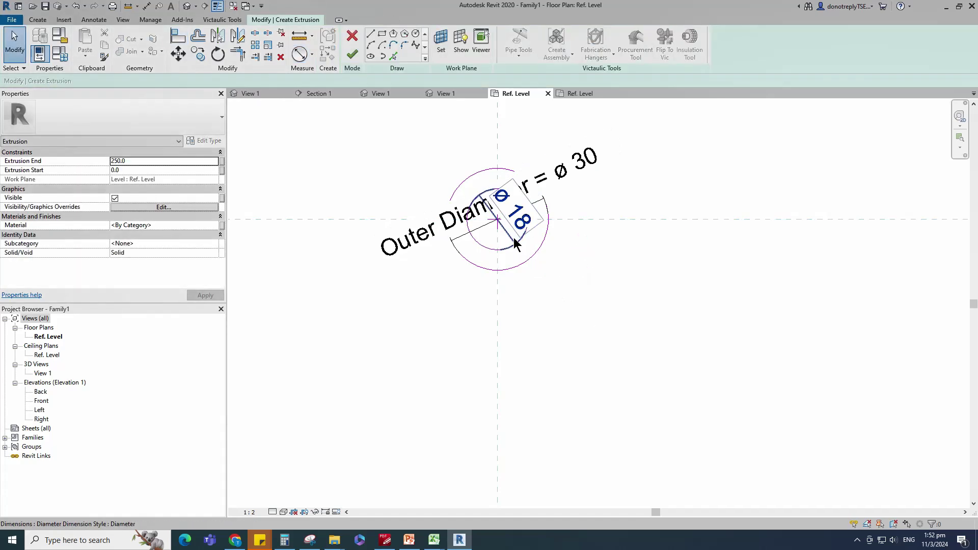
# - Label the inner circle's diameter dimension with a new instance parameter named Hole Diameter
pyautogui.click(514, 237)
pyautogui.click(451, 42)
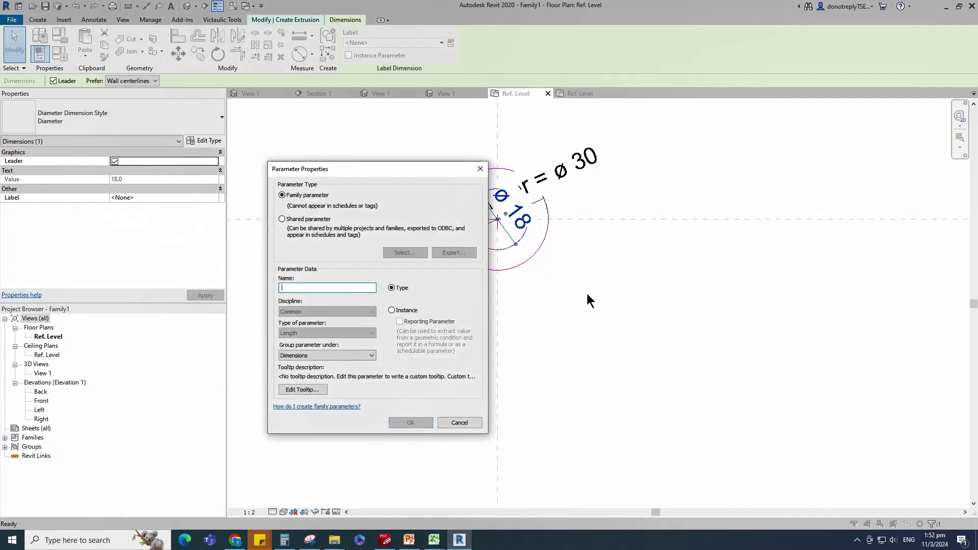
pyautogui.write('Hole Diameter')
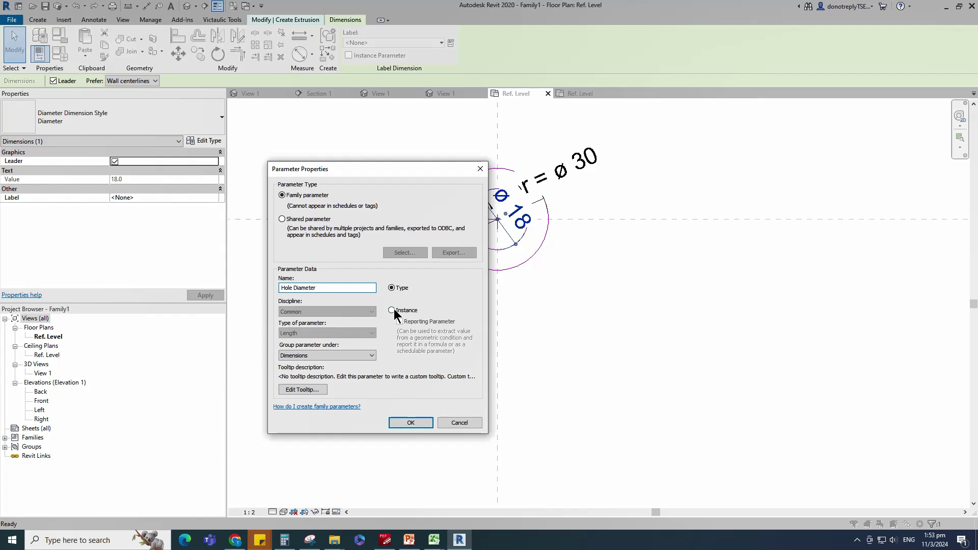
pyautogui.click(393, 310)
pyautogui.click(410, 423)
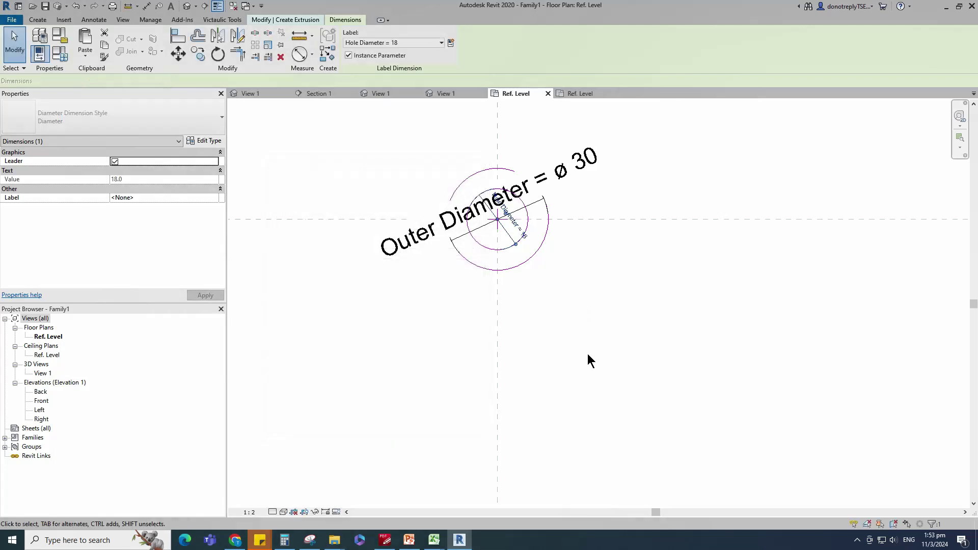
# - Finish the extrusion sketch of the two concentric circles
pyautogui.click(588, 353)
pyautogui.scroll(-3, 588, 353)
pyautogui.click(352, 54)
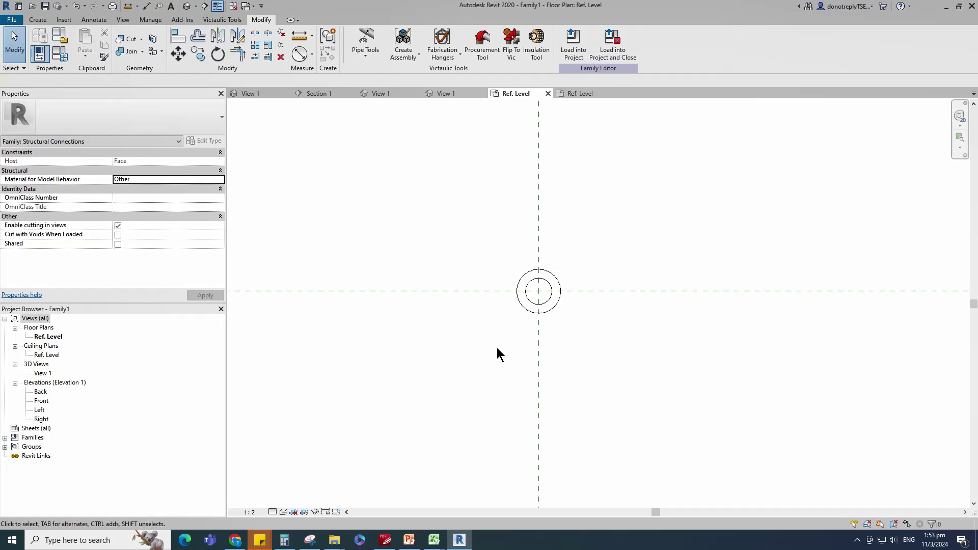
# - Open the Front elevation and set its view scale to 1:5
pyautogui.doubleClick(42, 401)
pyautogui.scroll(5, 577, 438)
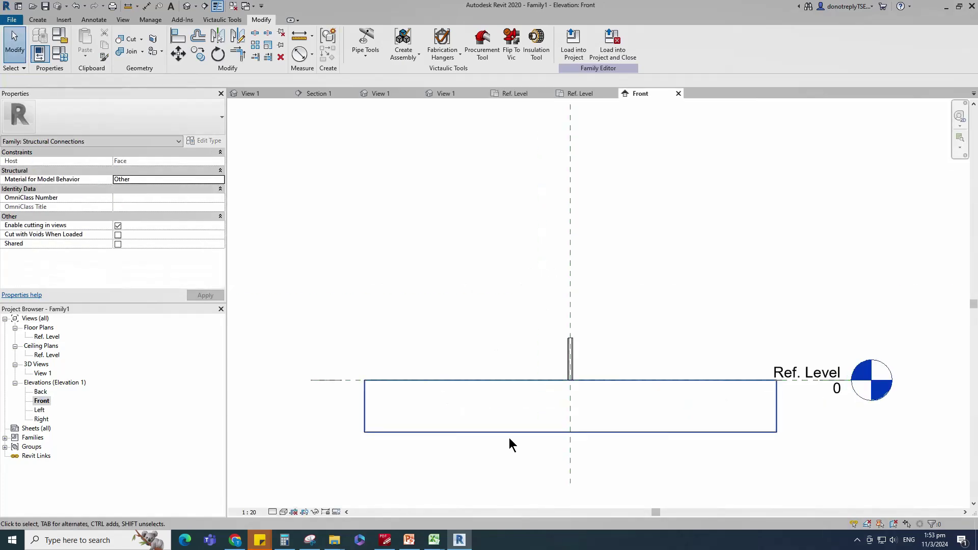
pyautogui.click(574, 244)
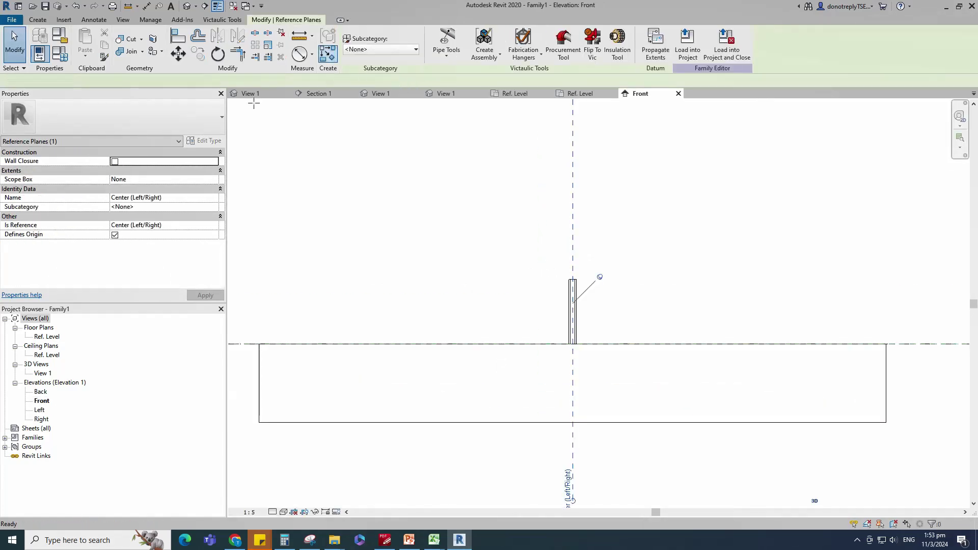
# - Draw a horizontal reference plane across the extrusion, offset 3 mm above the Ref. Level
pyautogui.press('r')
pyautogui.press('p')
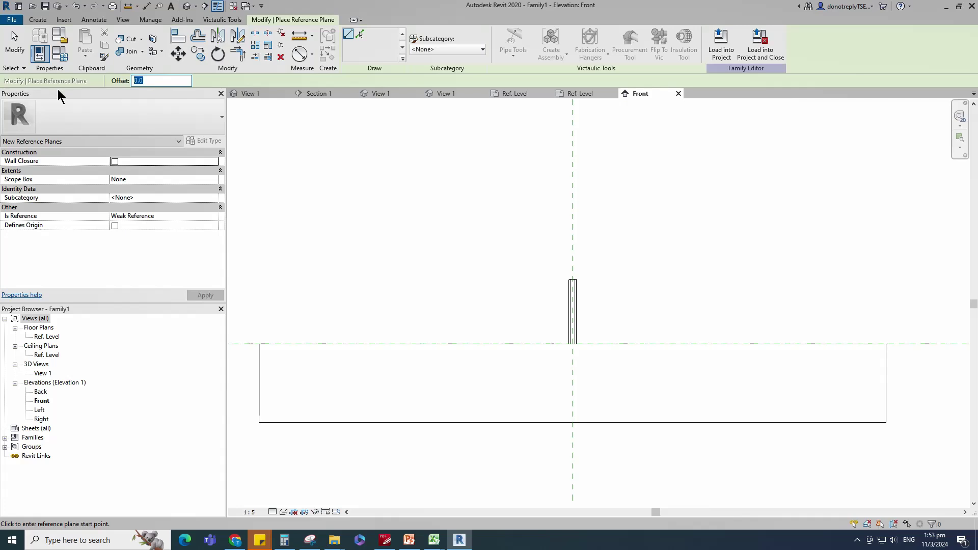
pyautogui.write('3')
pyautogui.click(508, 344)
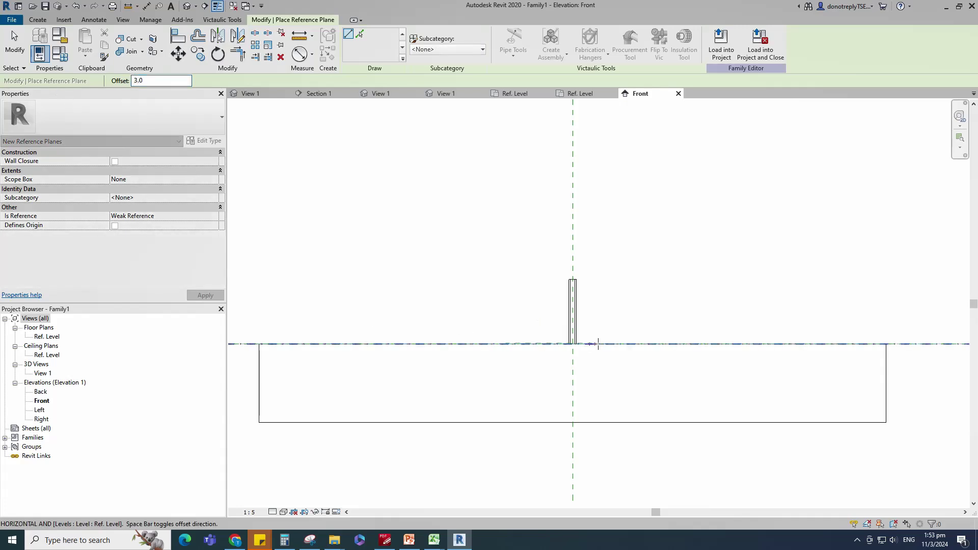
pyautogui.scroll(4, 602, 343)
pyautogui.click(634, 343)
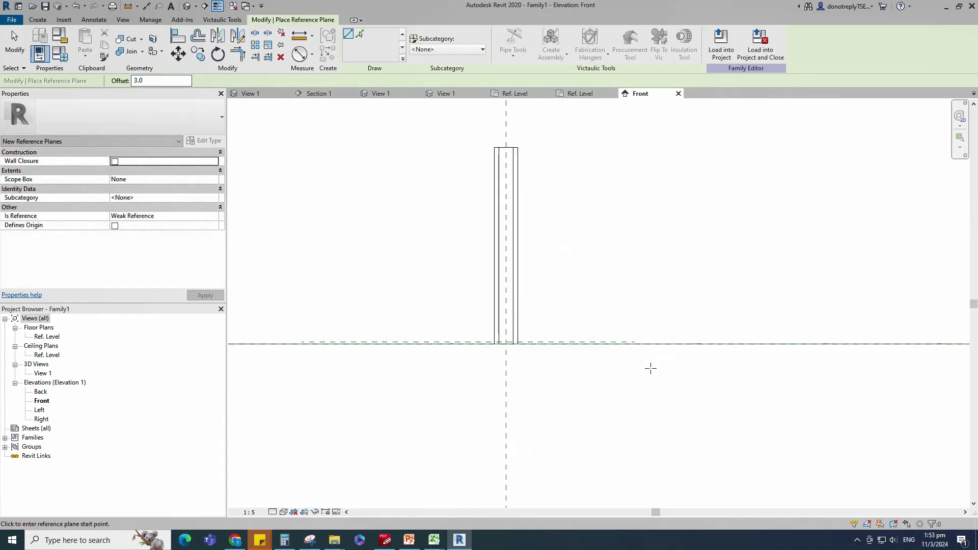
pyautogui.press('Escape')
# - Add an aligned dimension between the Ref. Level and the new reference plane
pyautogui.scroll(-3, 652, 255)
pyautogui.click(299, 54)
pyautogui.scroll(-4, 527, 317)
pyautogui.press('Escape')
pyautogui.scroll(3, 606, 313)
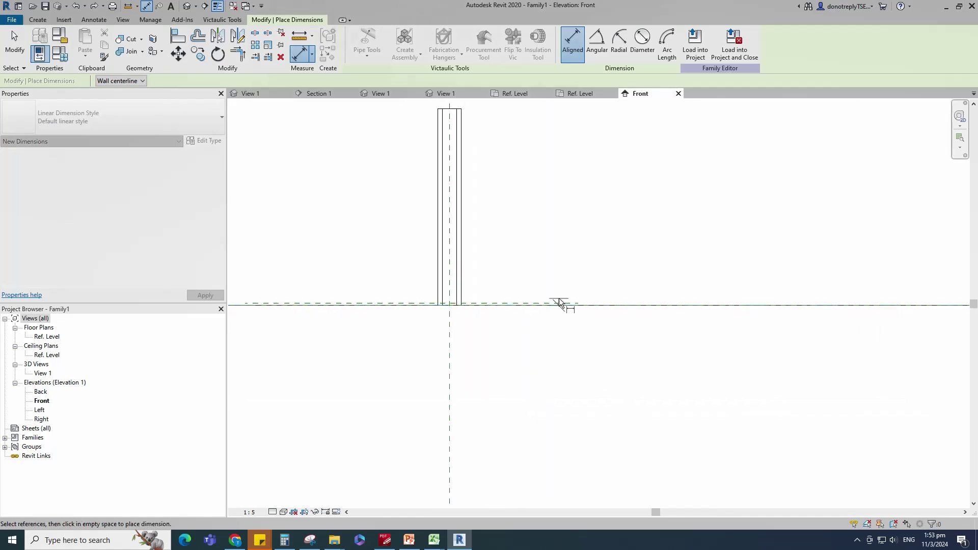
pyautogui.click(675, 304)
# - Label the 3 mm dimension above the Ref. Level with a new instance family parameter named Thickness
pyautogui.click(451, 43)
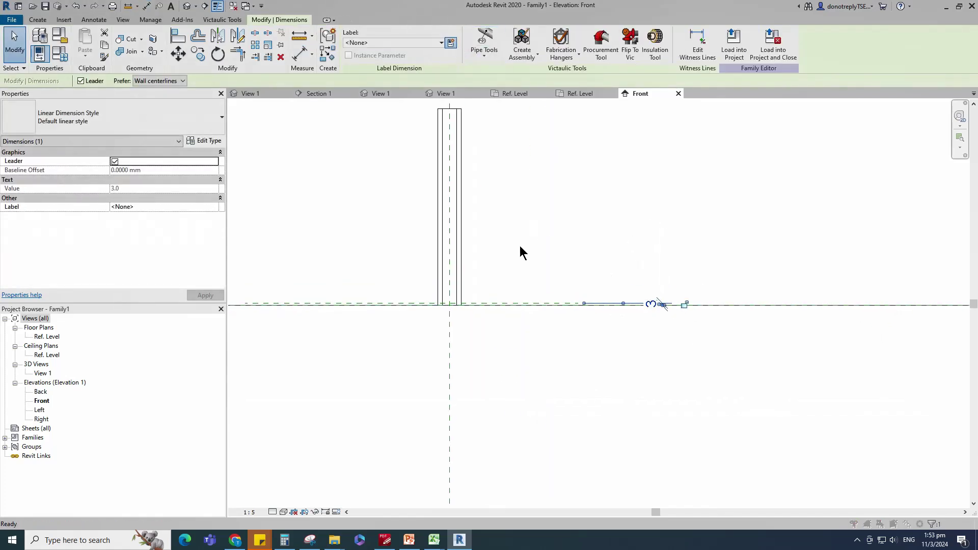
pyautogui.write('Thickness')
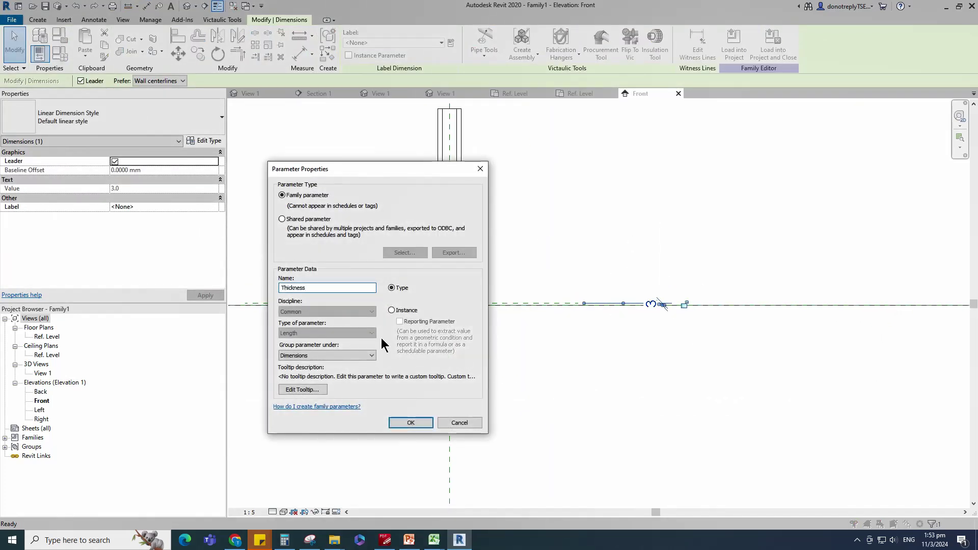
pyautogui.click(391, 310)
pyautogui.click(410, 423)
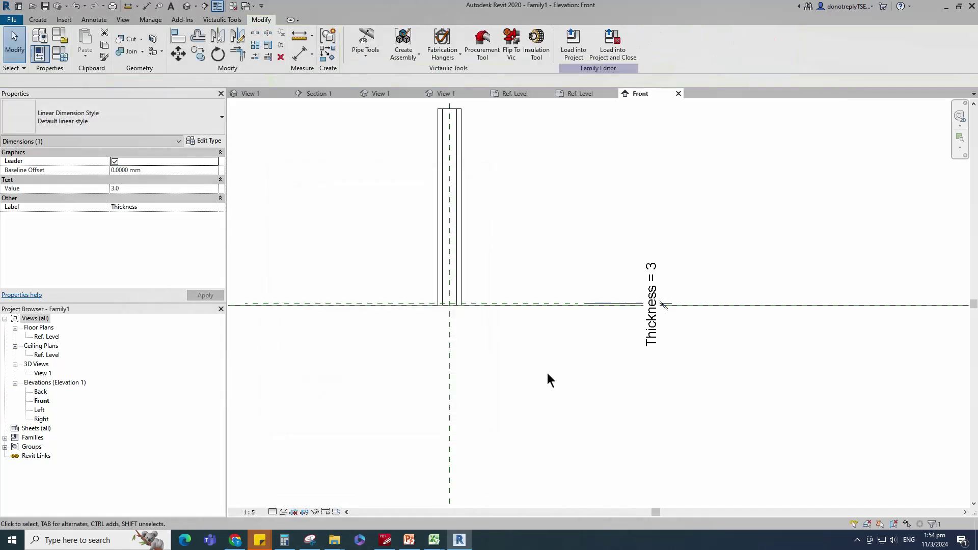
pyautogui.click(546, 378)
# - Align the top face of the extrusion to the horizontal reference plane that controls the thickness
pyautogui.scroll(-2, 597, 292)
pyautogui.press('a')
pyautogui.press('l')
pyautogui.scroll(3, 483, 306)
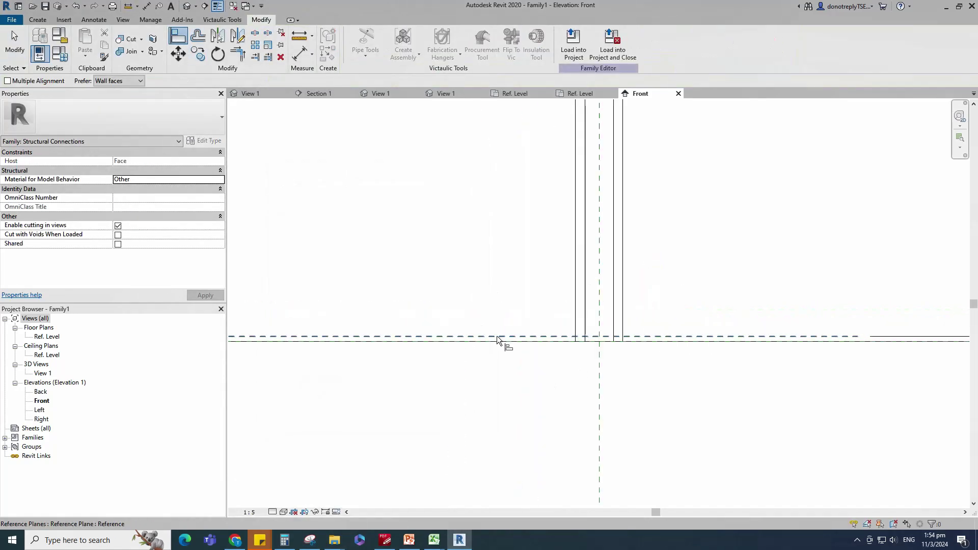
pyautogui.scroll(-2, 497, 335)
pyautogui.press('Escape')
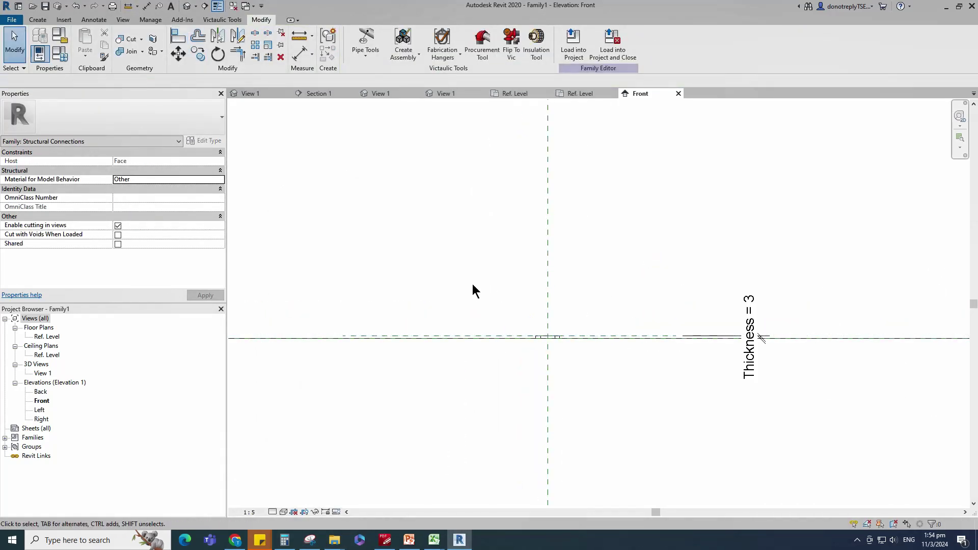
# - Open the 3D view View 1 and set its visual style to Shaded
pyautogui.doubleClick(43, 373)
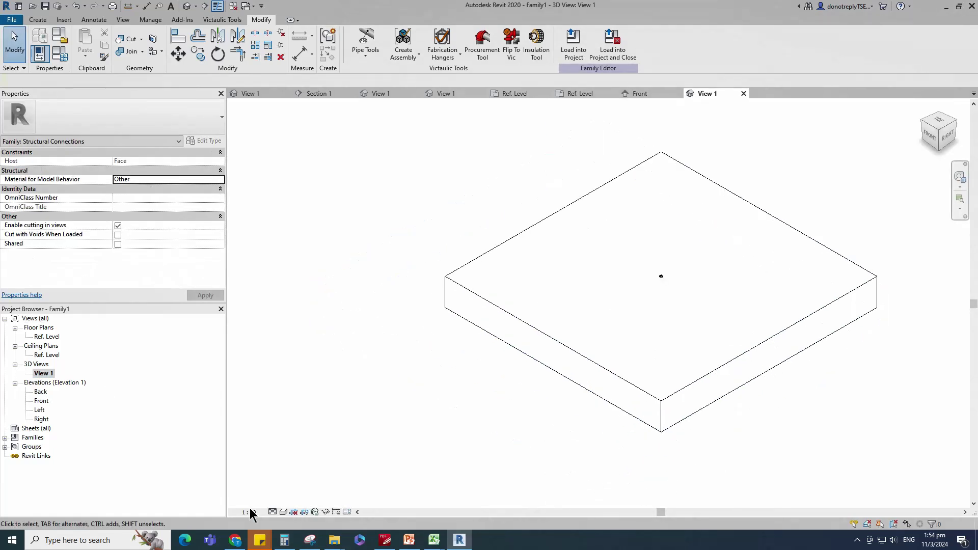
pyautogui.click(284, 512)
pyautogui.click(302, 482)
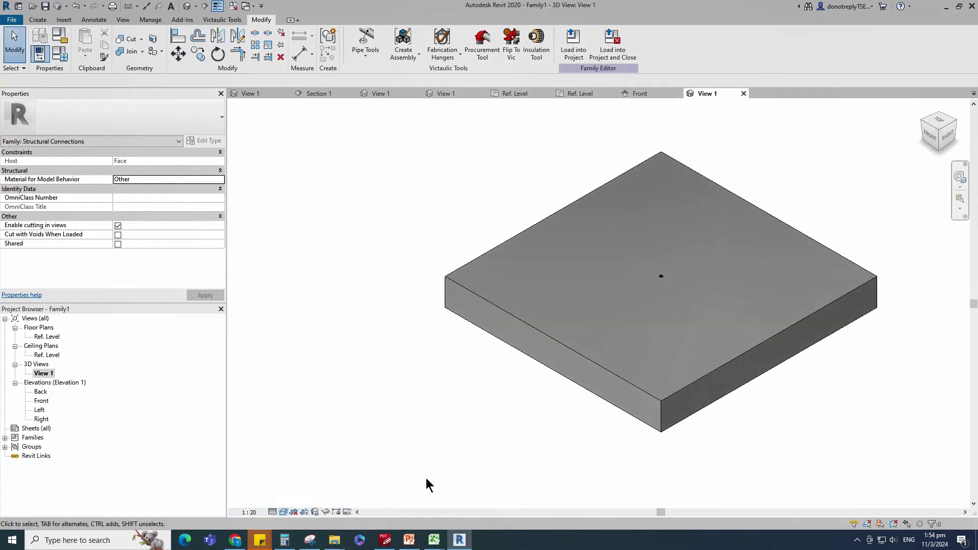
# - Temporarily hide the host block in the 3D view and bring the washer into close view
pyautogui.click(665, 408)
pyautogui.click(327, 513)
pyautogui.click(351, 487)
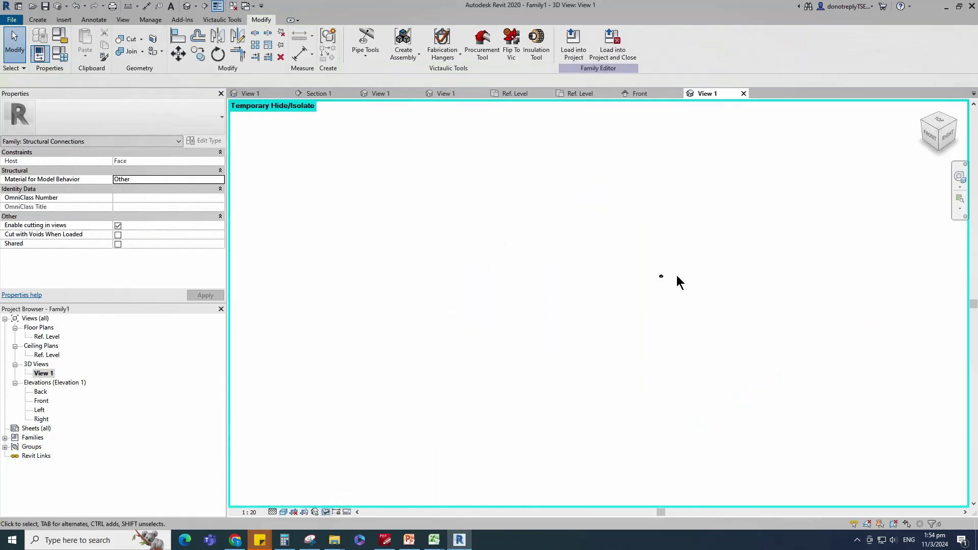
pyautogui.click(941, 132)
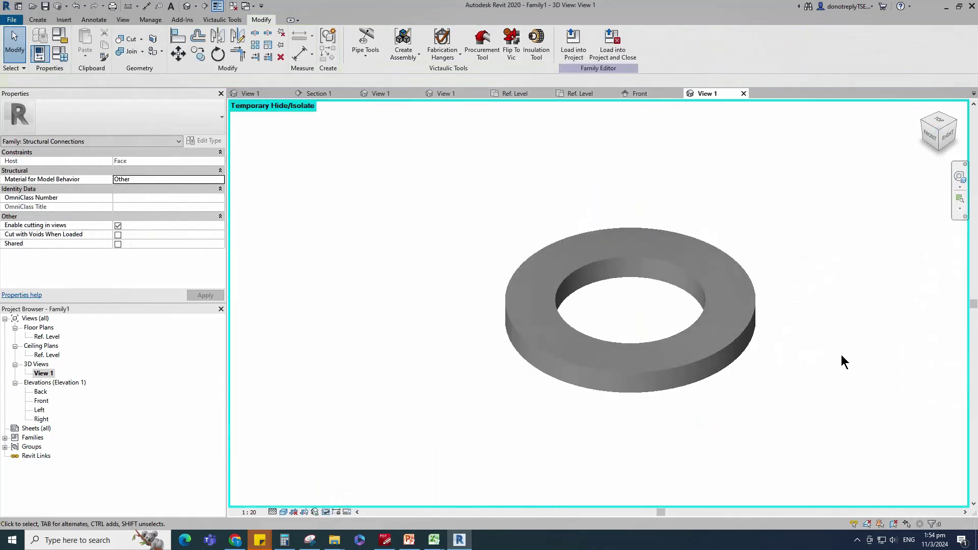
# - Associate the washer extrusion's material with a new instance family parameter named Material
pyautogui.click(663, 372)
pyautogui.click(222, 226)
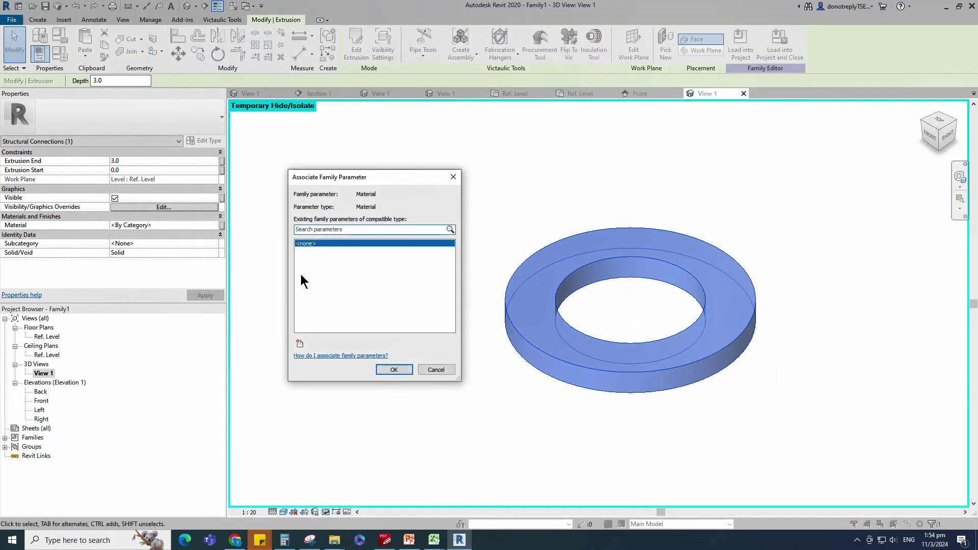
pyautogui.click(301, 342)
pyautogui.write('Material')
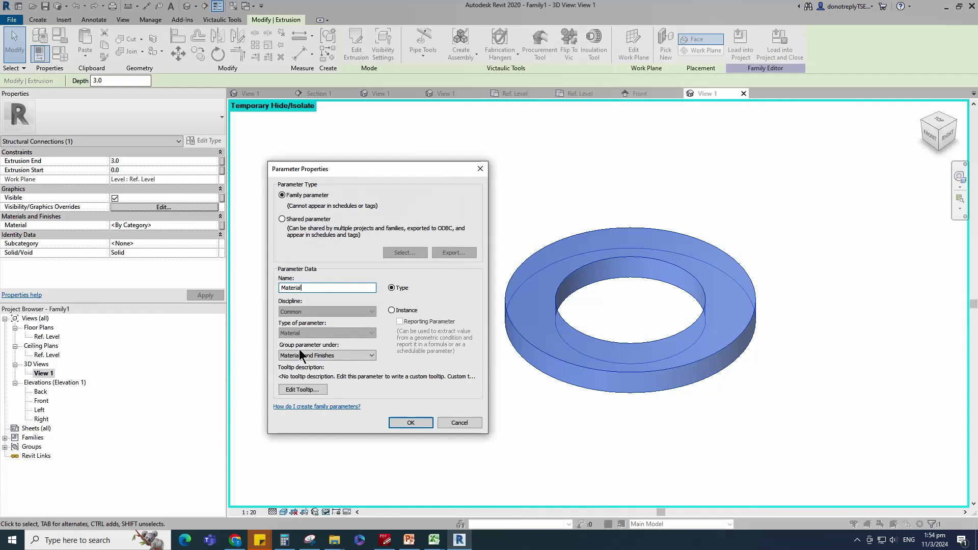
pyautogui.click(392, 310)
pyautogui.click(411, 423)
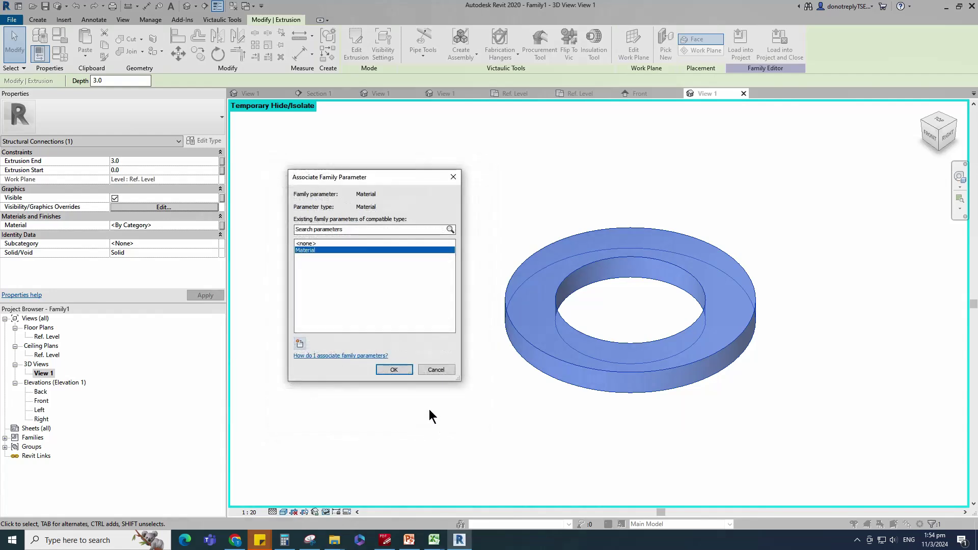
pyautogui.click(395, 374)
pyautogui.scroll(-1, 451, 389)
pyautogui.scroll(1, 384, 409)
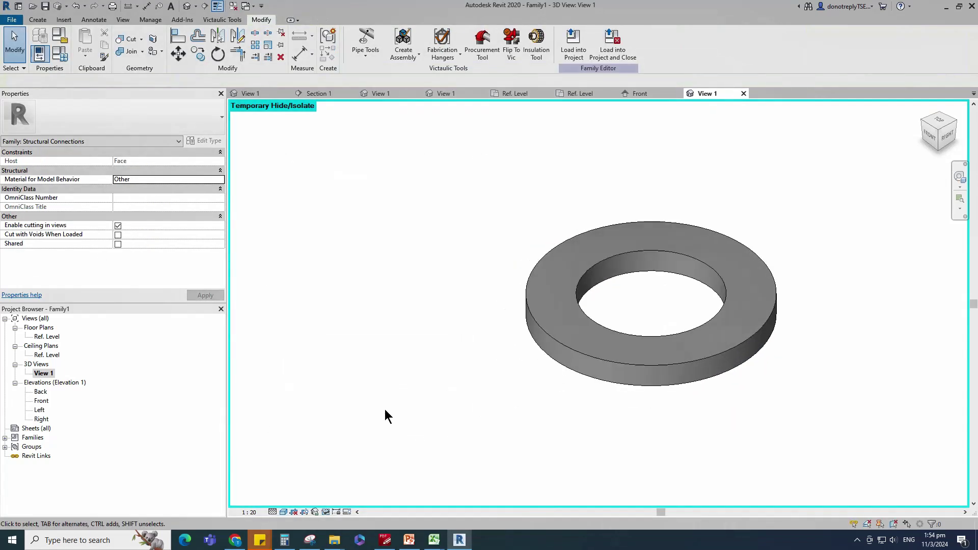
pyautogui.scroll(-1, 750, 435)
pyautogui.scroll(1, 407, 437)
pyautogui.scroll(-2, 647, 308)
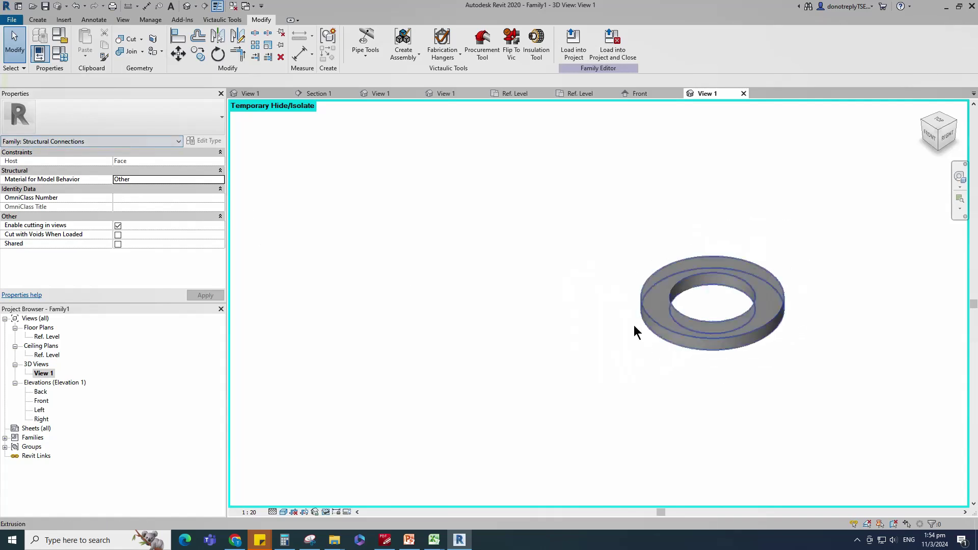
pyautogui.scroll(-1, 851, 272)
# - Add an instance length parameter named Nominal Diameter, grouped under Dimensions, to the family types
pyautogui.click(59, 53)
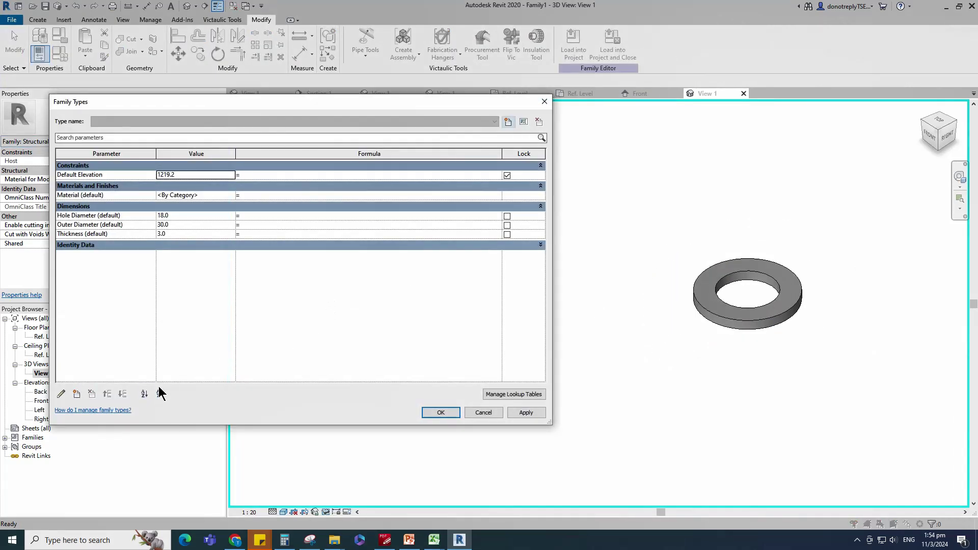
pyautogui.click(77, 394)
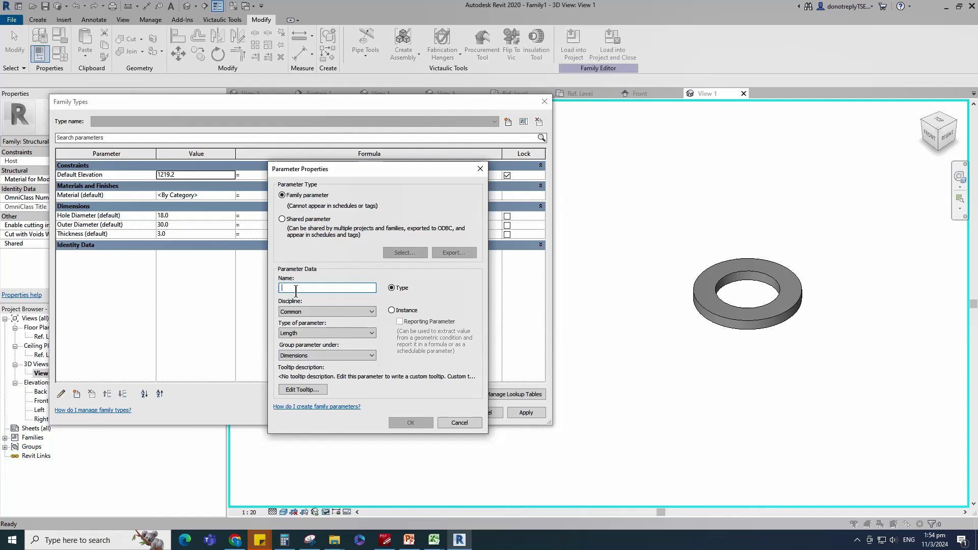
pyautogui.write('Nominal ')
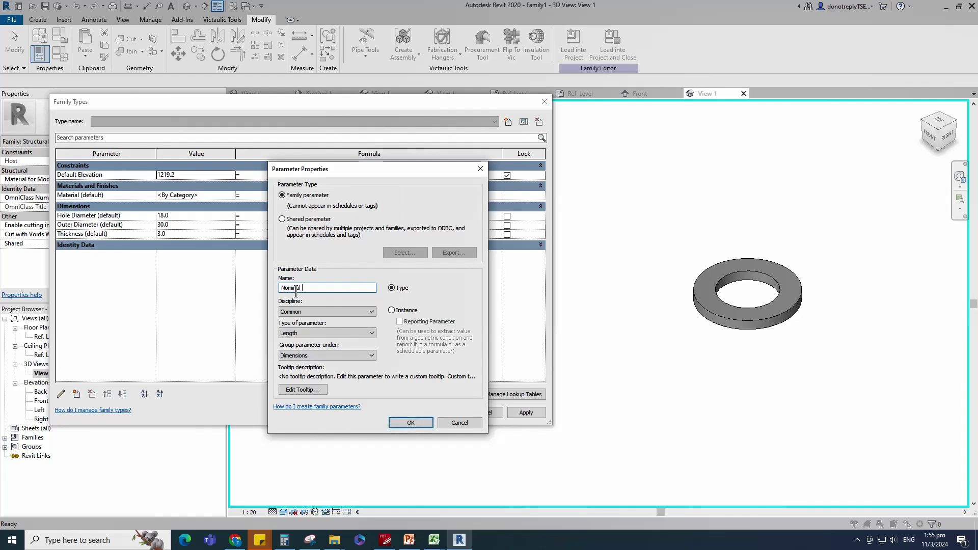
pyautogui.write('Diameter')
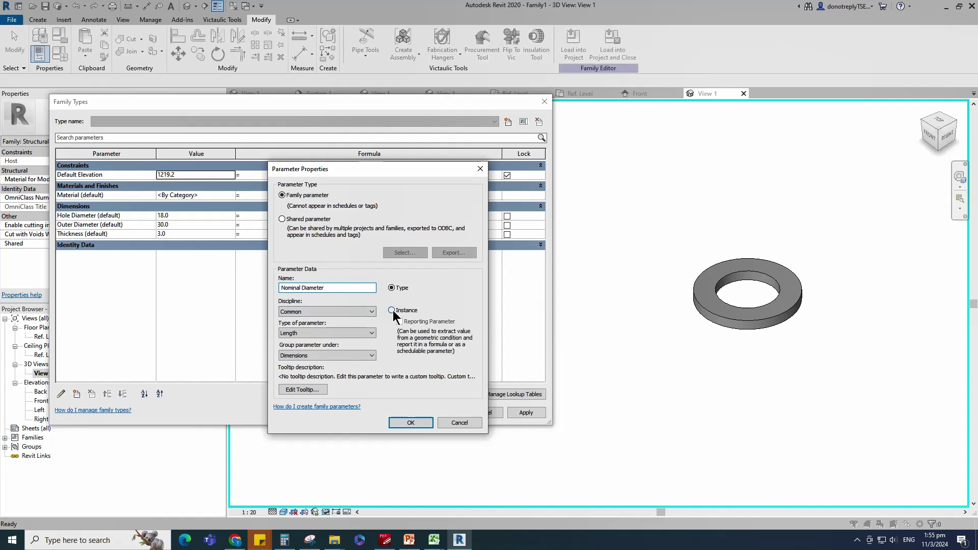
pyautogui.click(411, 423)
# - Set Nominal Diameter to 16 and move it above Hole Diameter in the parameter list
pyautogui.click(188, 224)
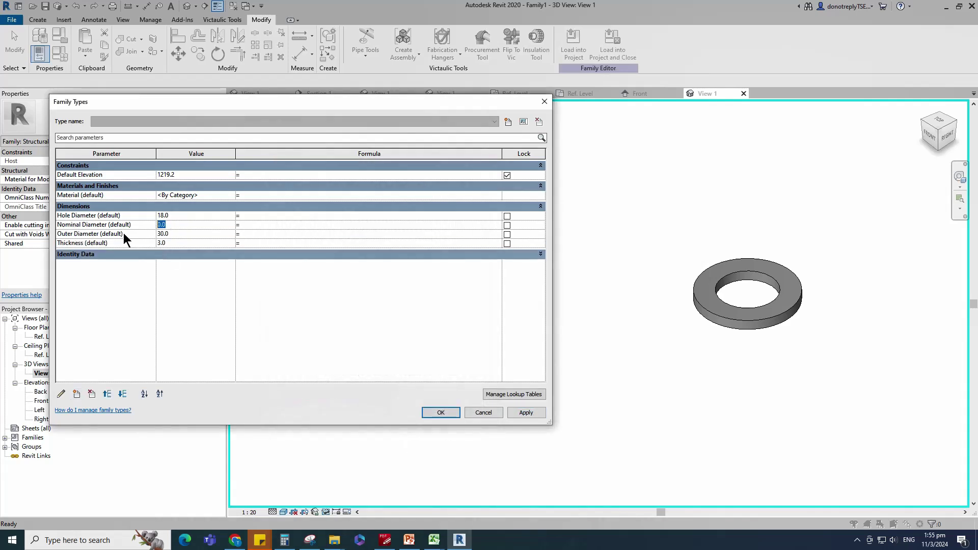
pyautogui.write('16')
pyautogui.click(525, 413)
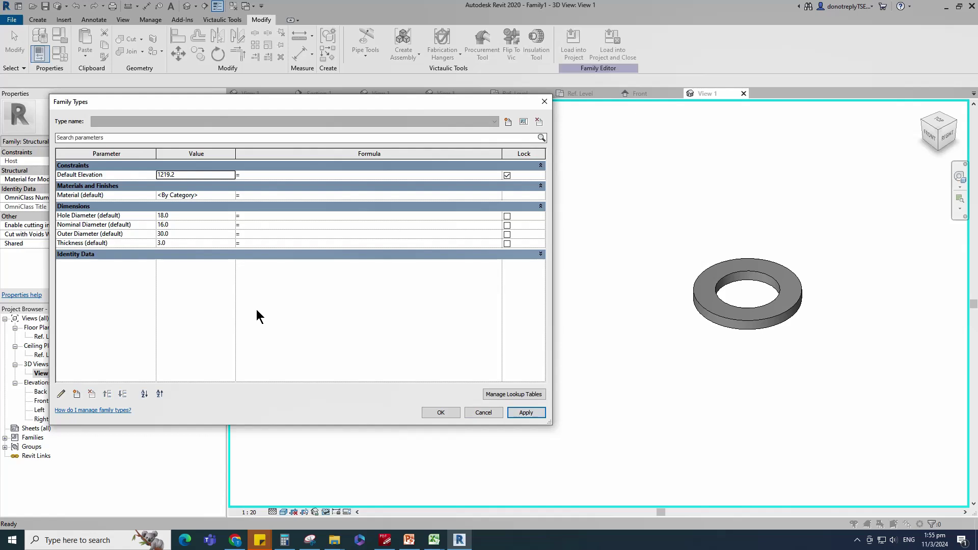
pyautogui.click(107, 394)
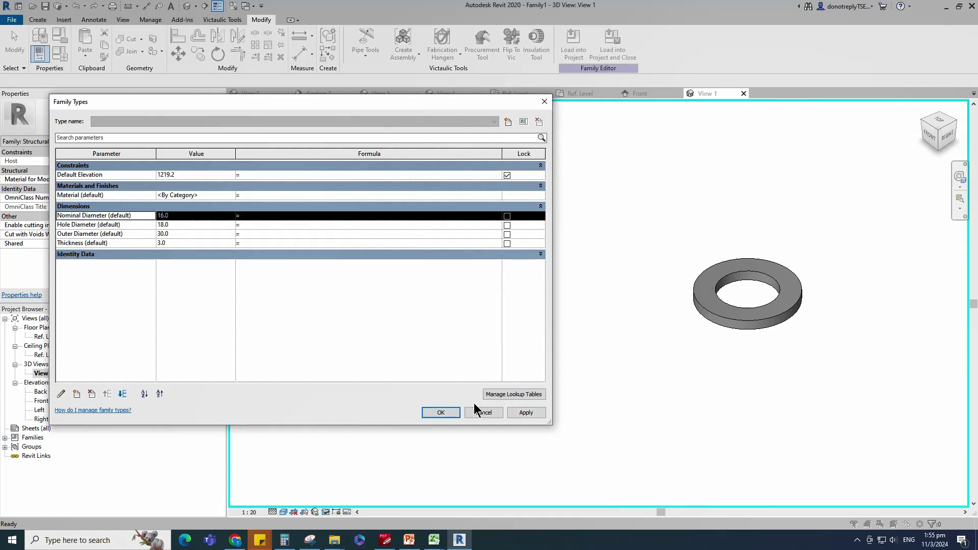
# - Import the Washer lookup table into the family
pyautogui.click(513, 394)
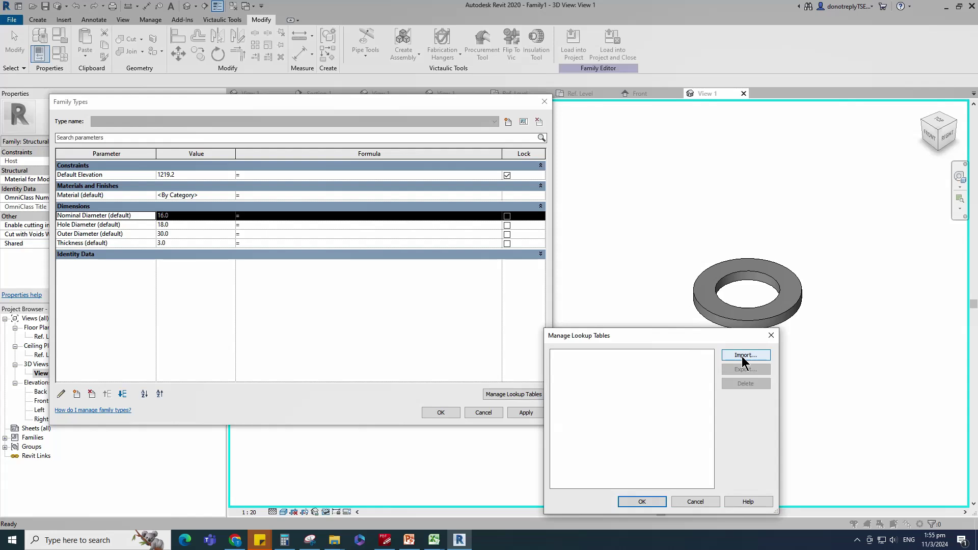
pyautogui.click(745, 356)
pyautogui.click(229, 143)
pyautogui.click(430, 424)
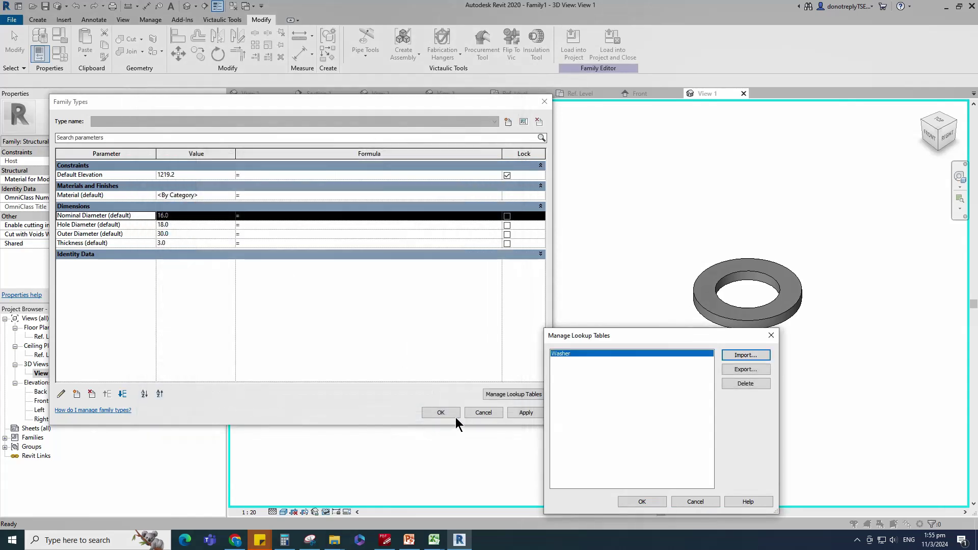
pyautogui.click(642, 502)
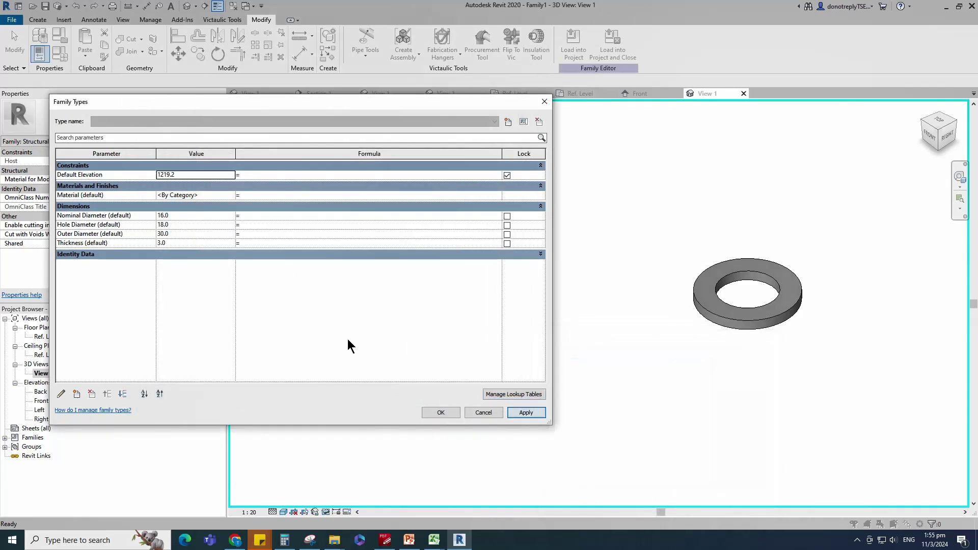
# - Add a type parameter named Lookup Table Name with parameter type Text, grouped under Other
pyautogui.click(77, 394)
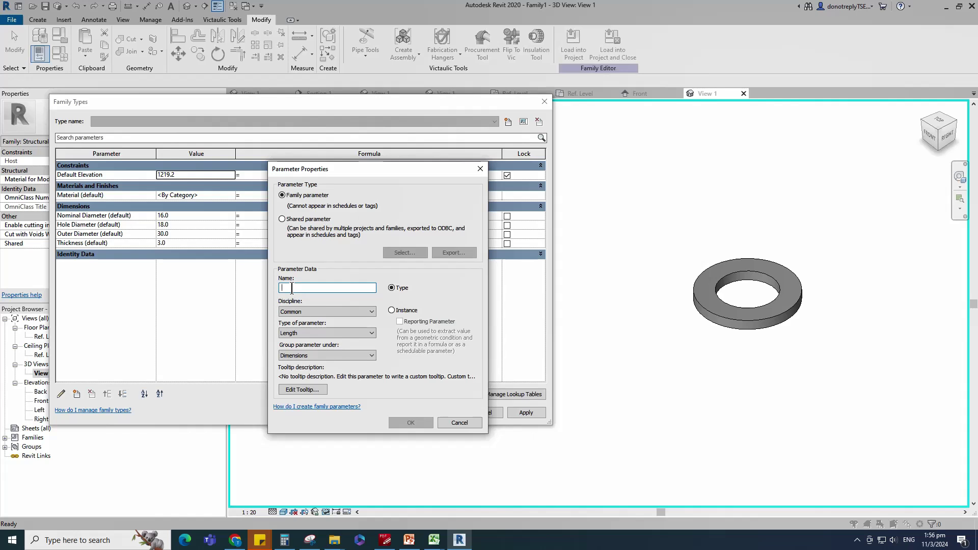
pyautogui.write('Lookup')
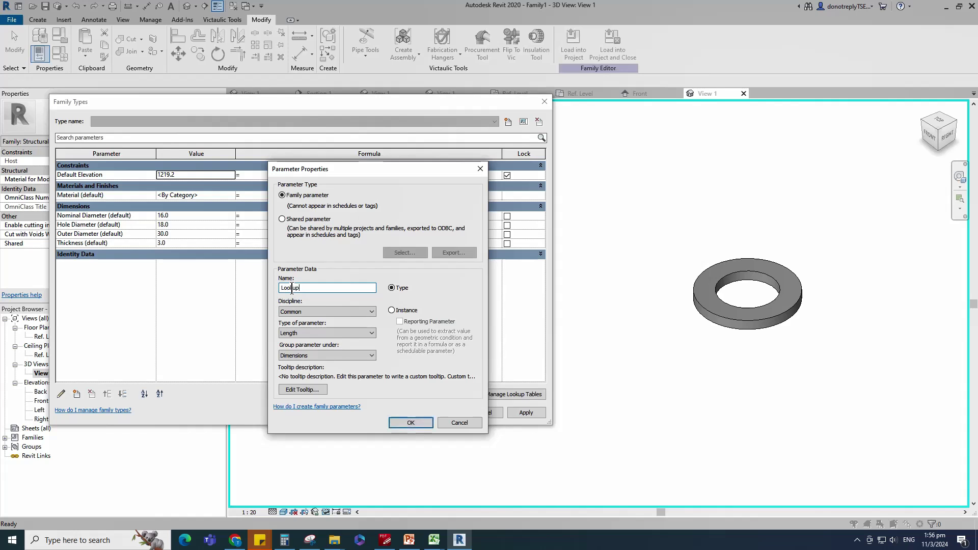
pyautogui.write(' Table Name')
pyautogui.click(302, 333)
pyautogui.click(297, 344)
pyautogui.click(301, 355)
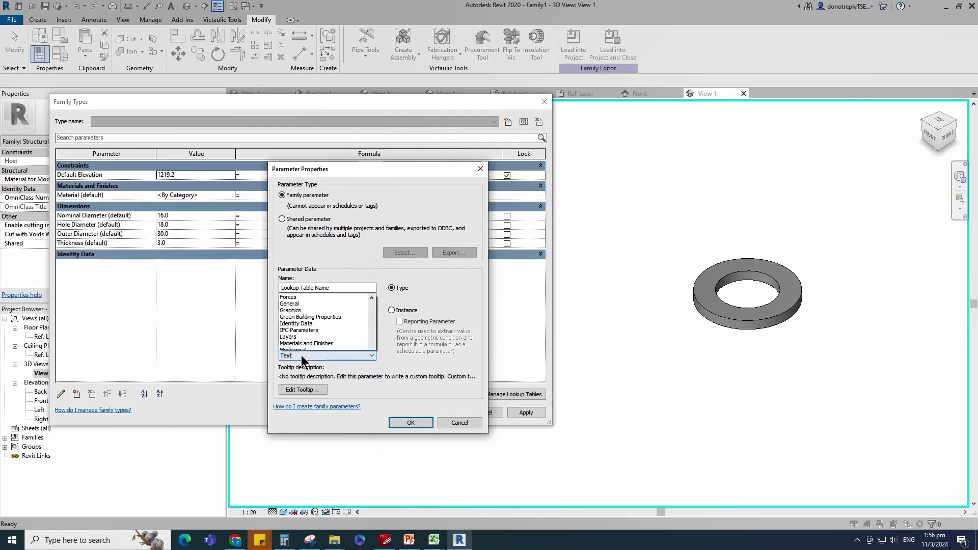
pyautogui.click(301, 314)
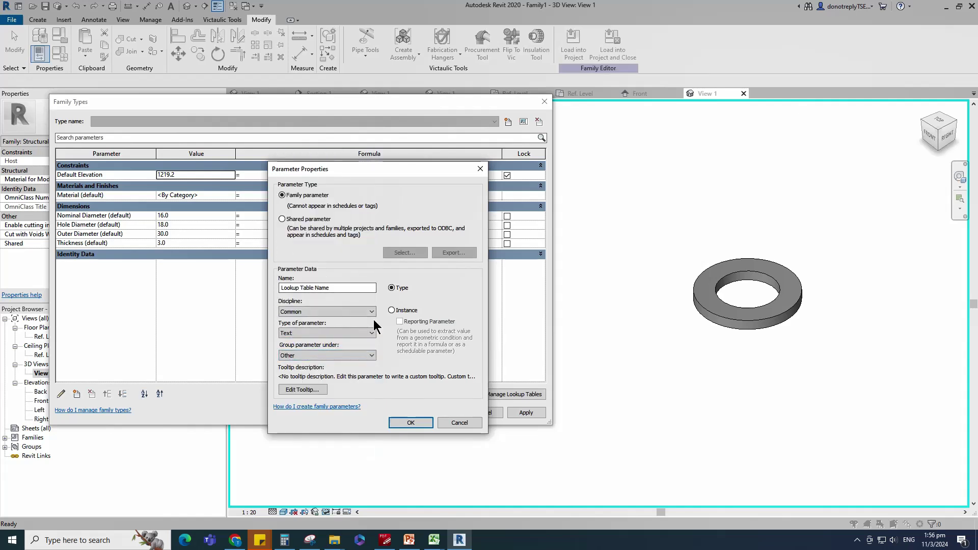
pyautogui.click(411, 423)
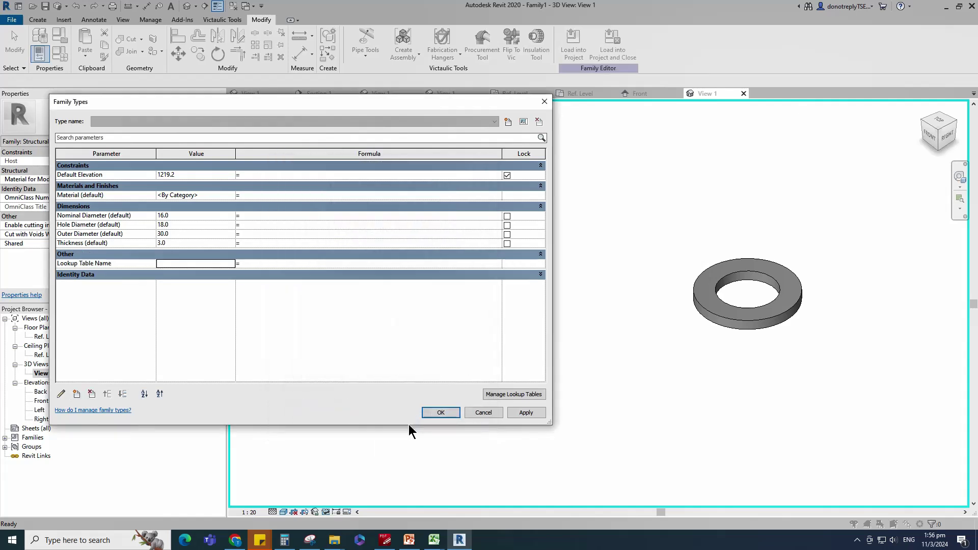
# - Set the Lookup Table Name value to Washer and apply it
pyautogui.click(175, 263)
pyautogui.write('Washer')
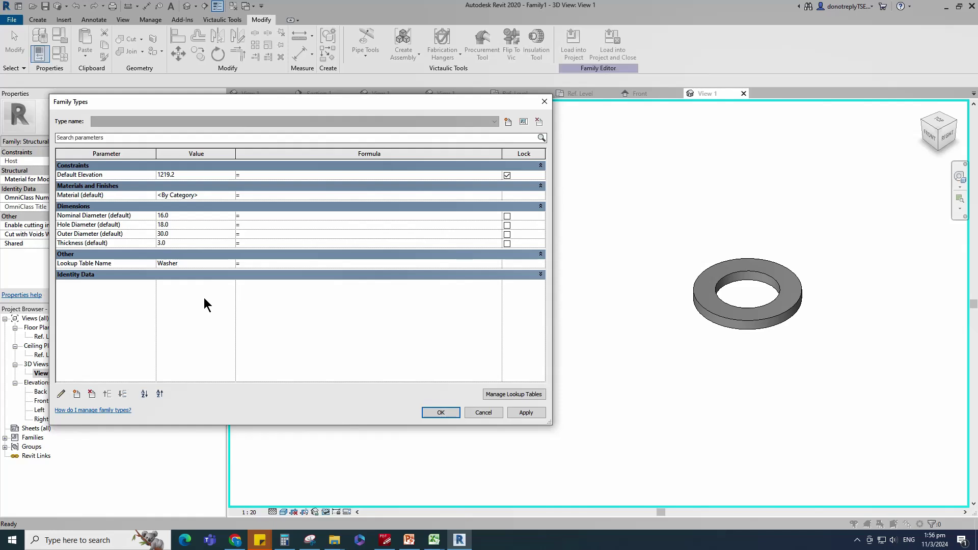
pyautogui.click(526, 413)
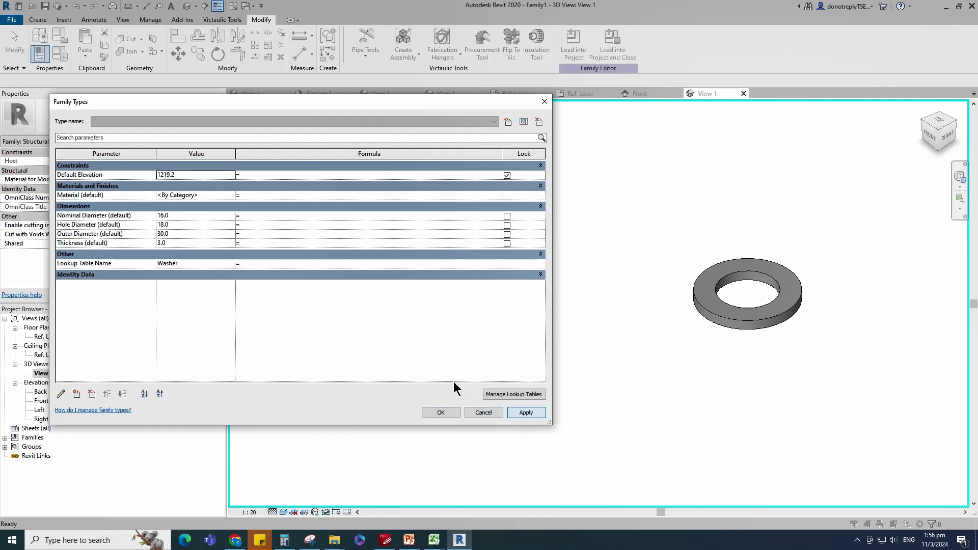
# - Give Hole Diameter the formula size_lookup(Lookup Table Name, "HD", Nominal Diameter * 1.1, Nominal Diameter) and apply it
pyautogui.click(240, 226)
pyautogui.write('size_lookup(Lookup Table Name, "HD", Nominal Diameter * 1.1, Nominal Diameter)')
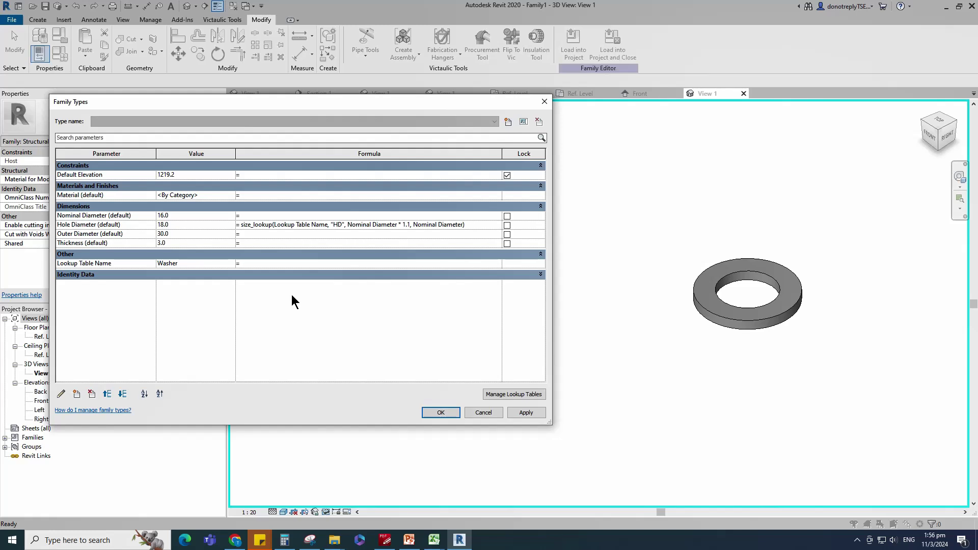
pyautogui.click(526, 413)
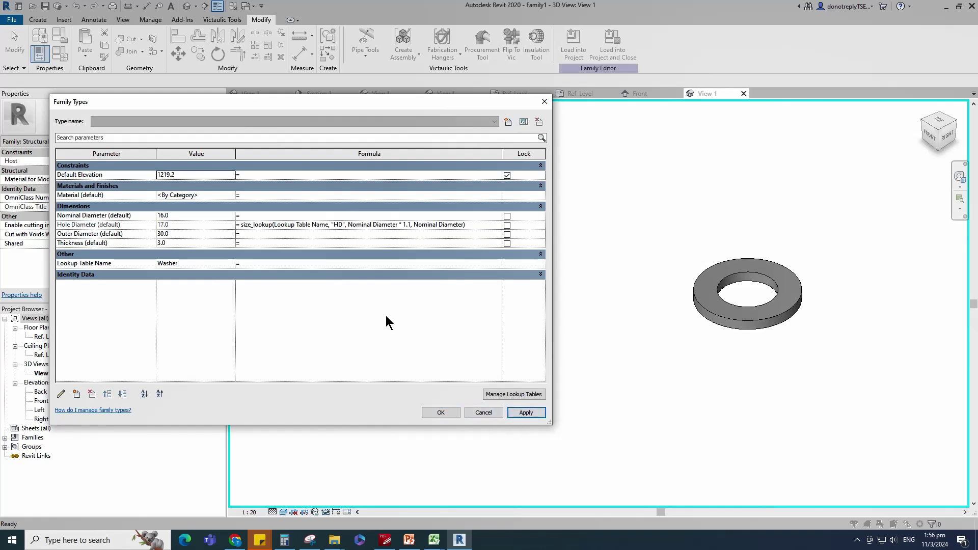
# - Give Outer Diameter the formula size_lookup(Lookup Table Name, "OD", Nominal Diameter * 2, Nominal Diameter) and apply it
pyautogui.click(250, 234)
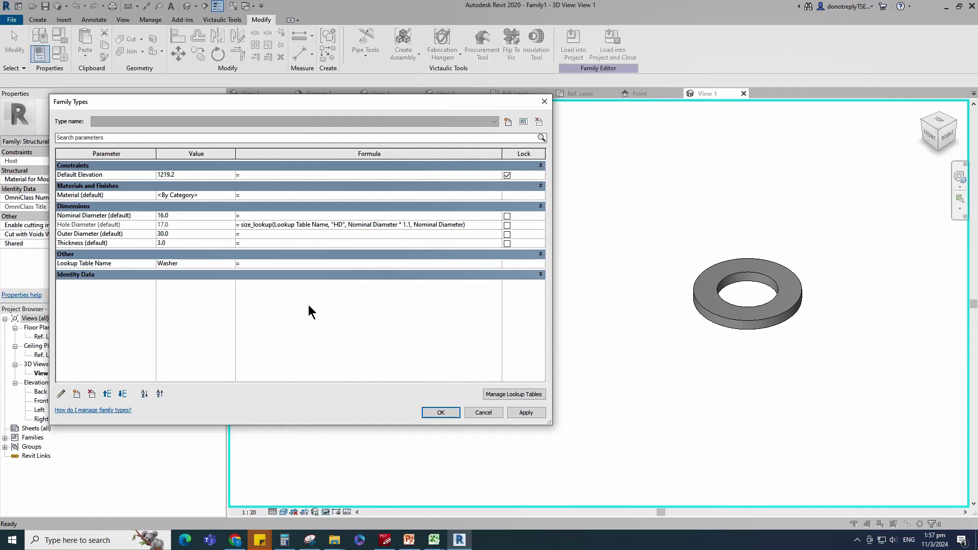
pyautogui.write('size_lookup(Lookup Table Name, "OD", Nominal Diameter * 2, Nominal Diameter)')
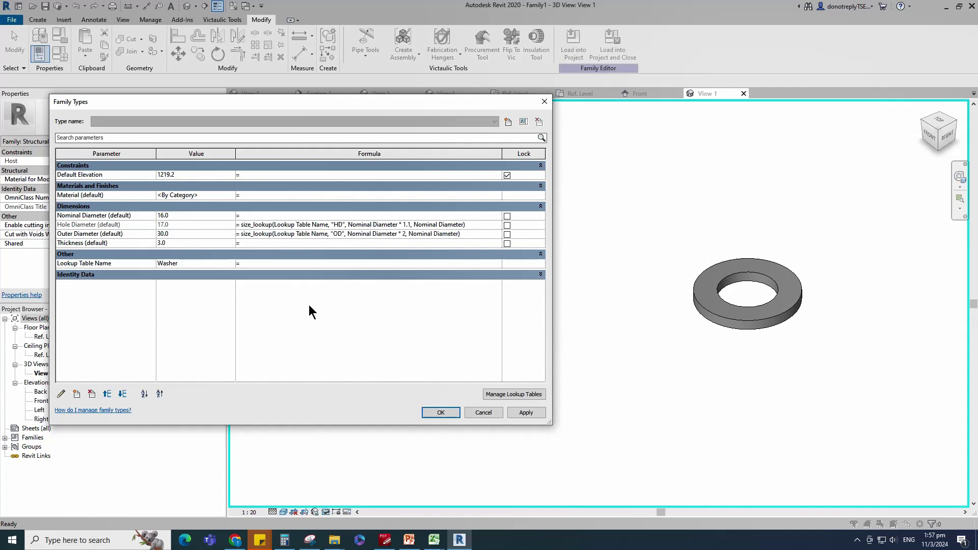
pyautogui.click(525, 412)
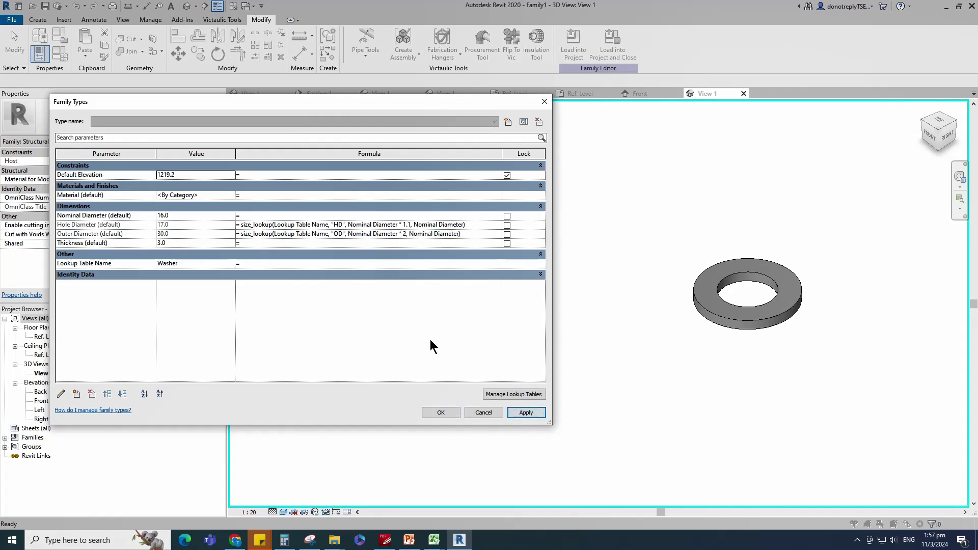
# - Give Thickness the formula size_lookup(Lookup Table Name, "T", Nominal Diameter * 0.2, Nominal Diameter) and apply it
pyautogui.click(260, 243)
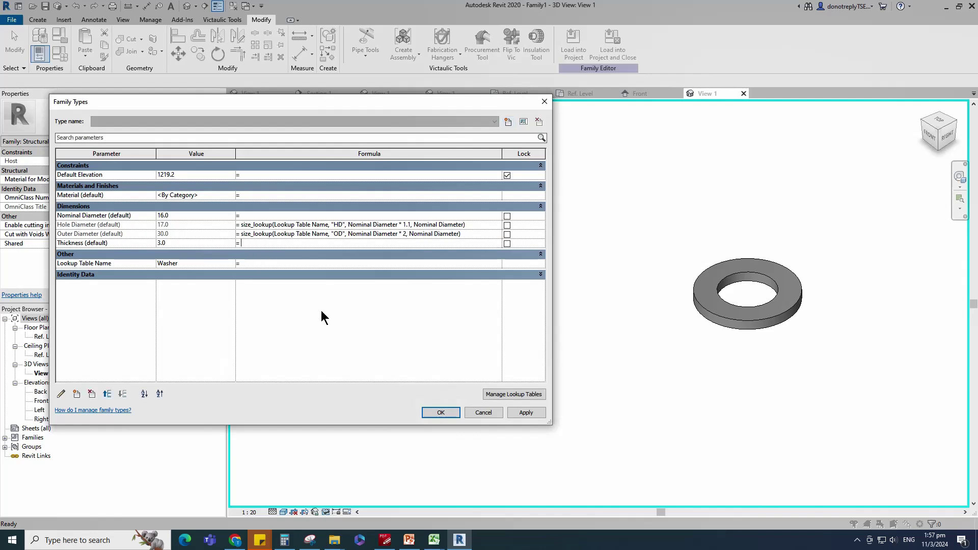
pyautogui.write('size_lookup(Lookup Table Name, "TH", Nominal Diameter * 0.2, Nominal Diameter)')
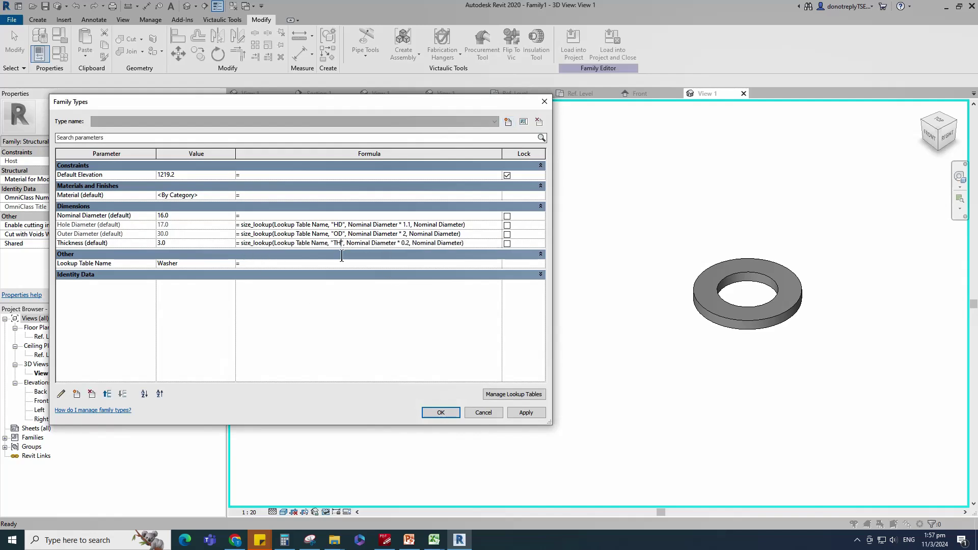
pyautogui.press('BackSpace')
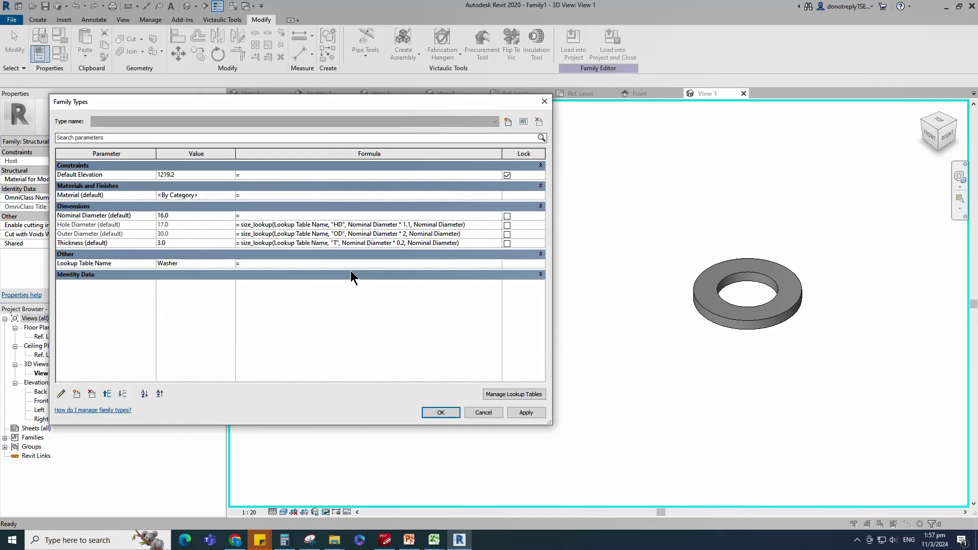
pyautogui.click(517, 411)
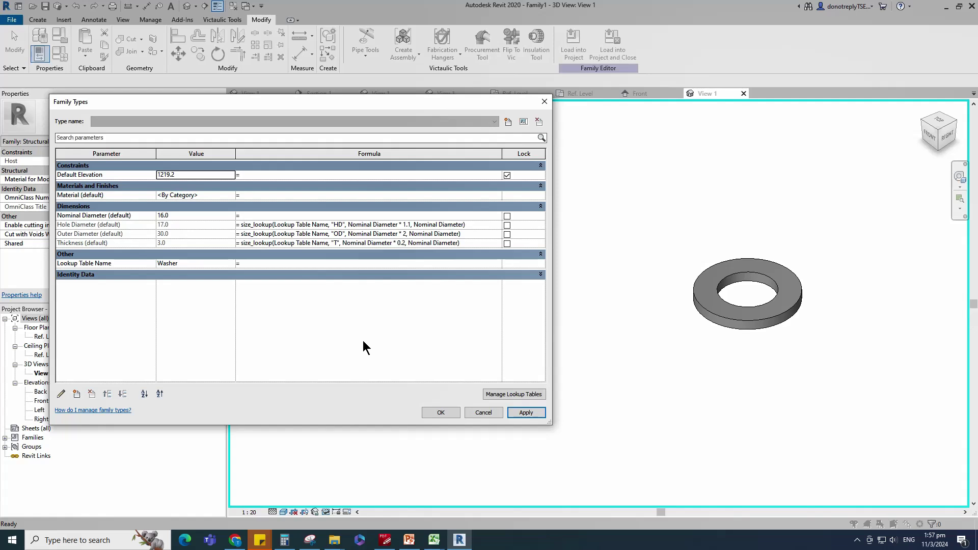
# - Flex the washer by applying Nominal Diameter values of 10, 30, 36 and 80, and set it back to 16
pyautogui.click(164, 216)
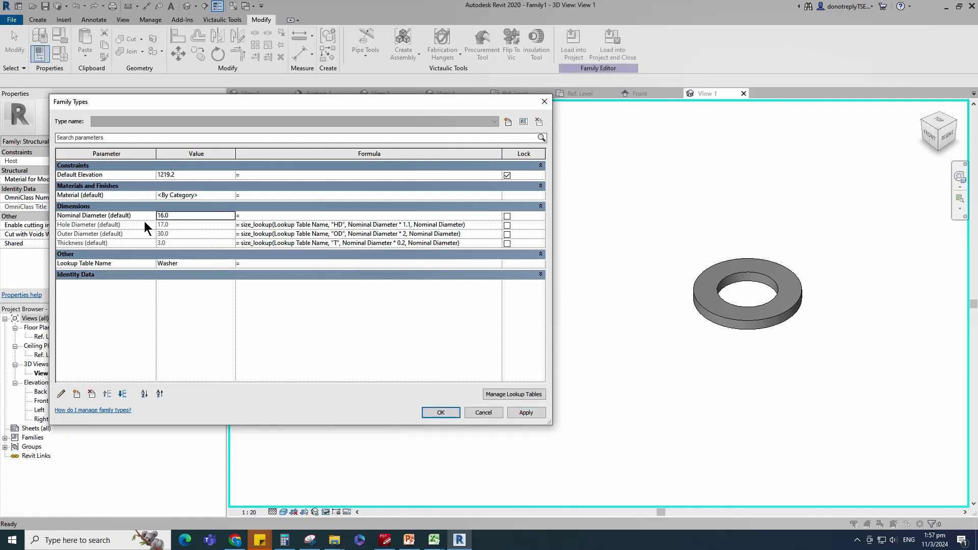
pyautogui.write('10')
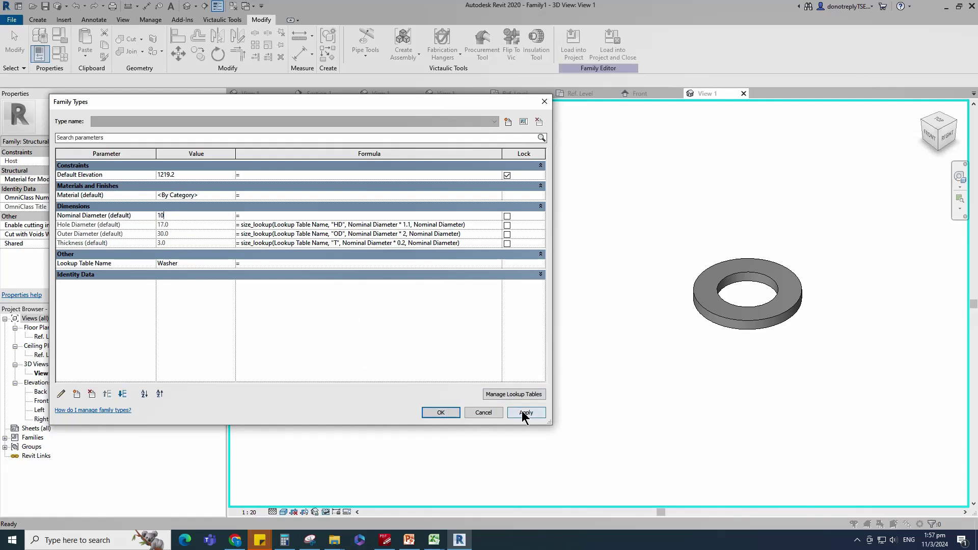
pyautogui.click(525, 413)
pyautogui.click(164, 217)
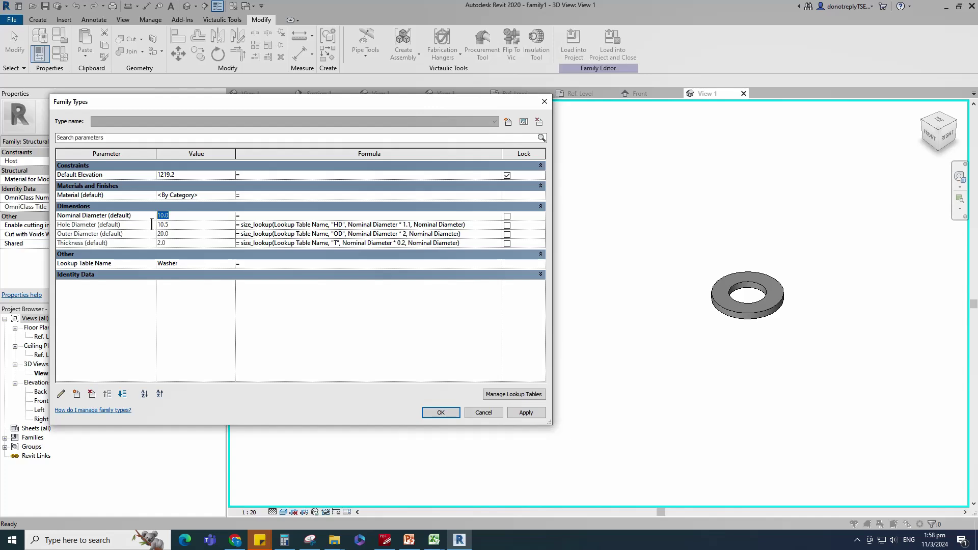
pyautogui.write('30')
pyautogui.click(526, 414)
pyautogui.click(176, 216)
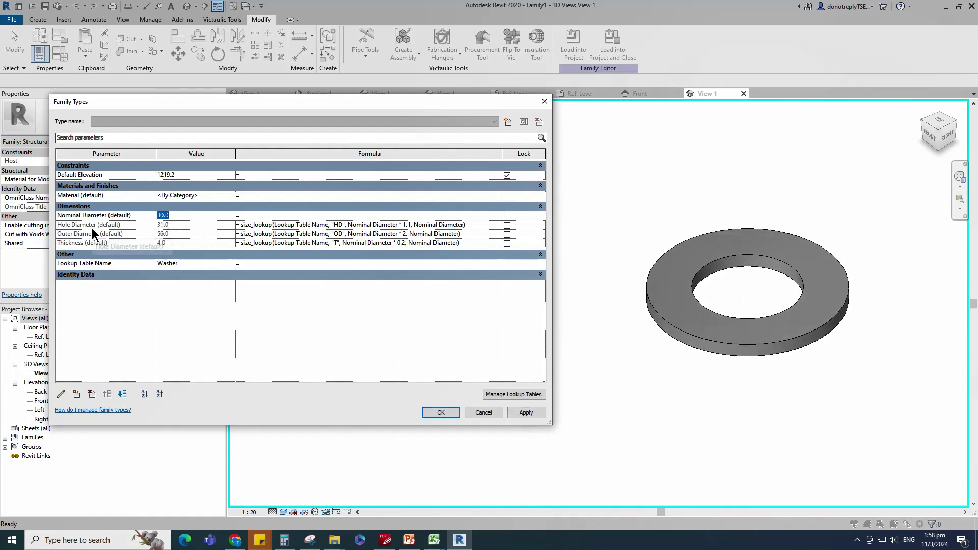
pyautogui.write('36')
pyautogui.click(527, 412)
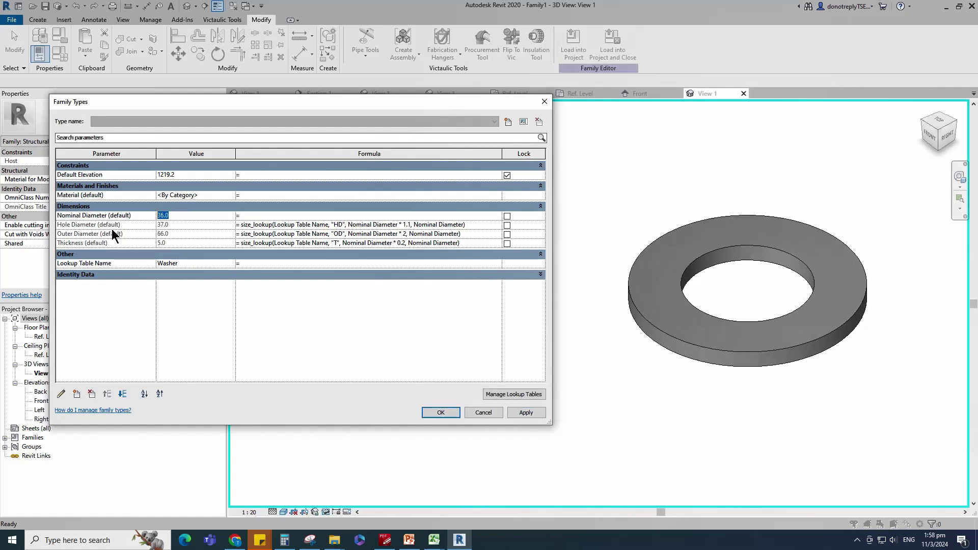
pyautogui.click(526, 413)
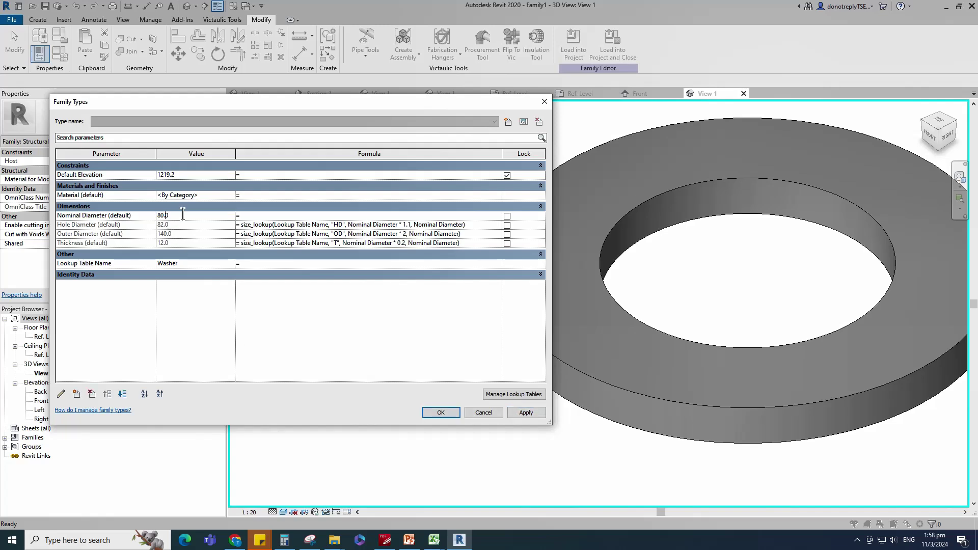
pyautogui.click(528, 413)
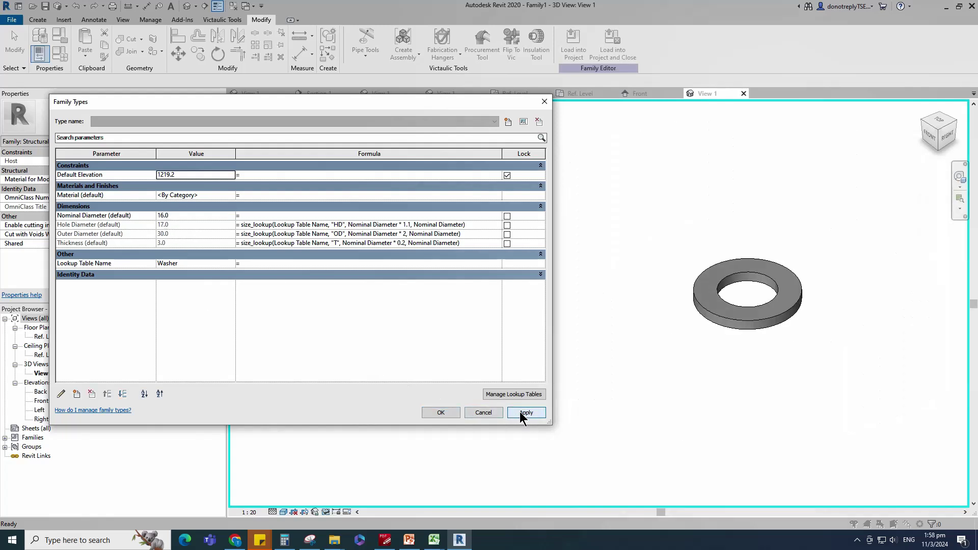
# - Accept the family type settings and close the inactive views, keeping the washer's 3D view open
pyautogui.click(439, 412)
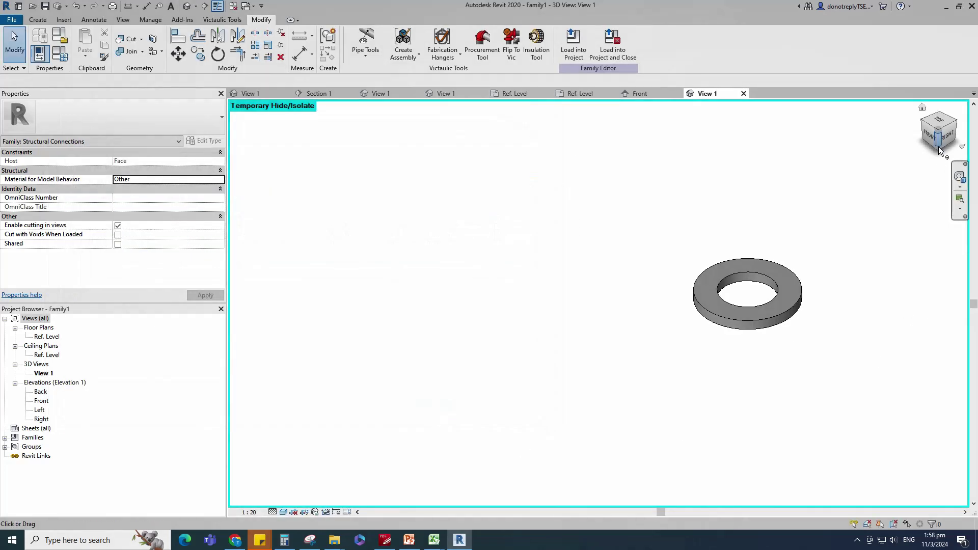
pyautogui.click(939, 132)
pyautogui.click(234, 6)
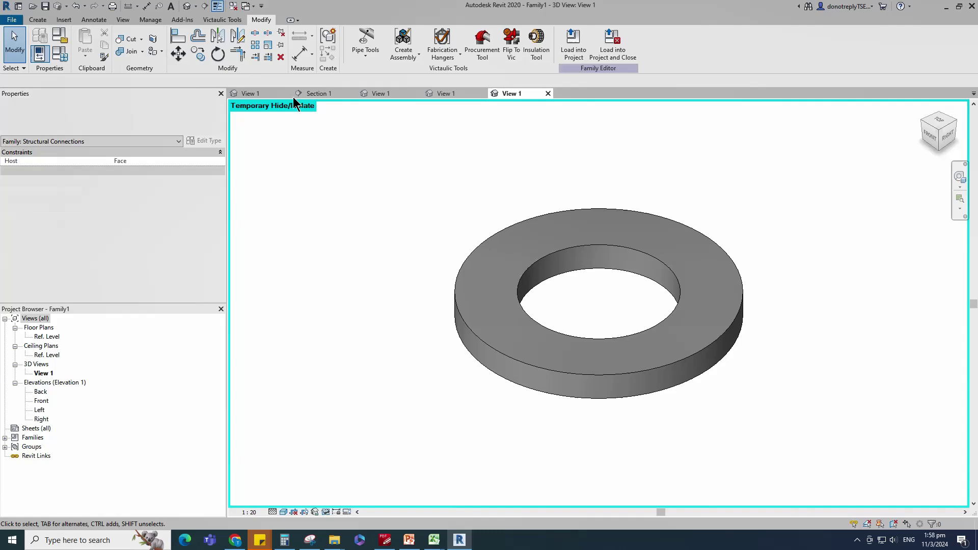
# - Save the washer family in the TT folder as Washer_M10-M100
pyautogui.click(46, 6)
pyautogui.write('Washer_')
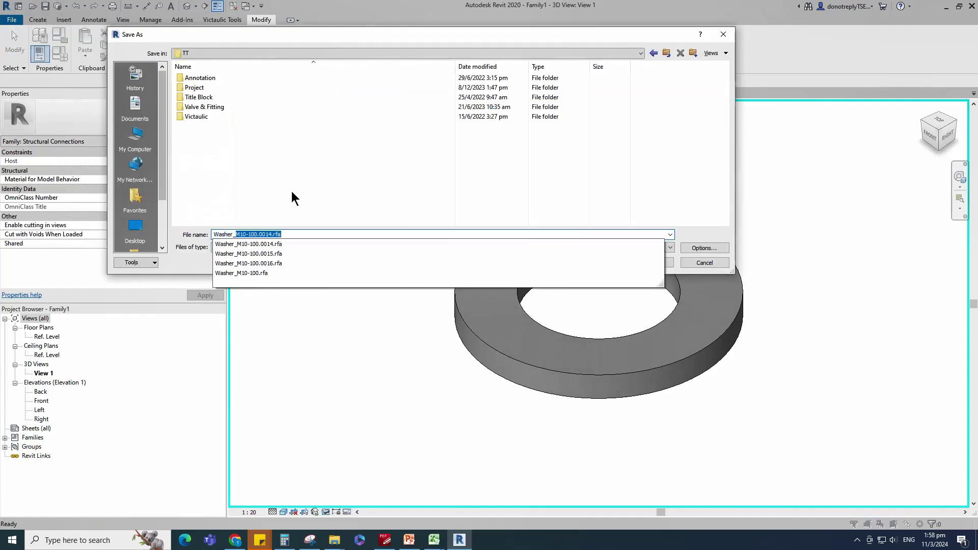
pyautogui.write('M10-TEST')
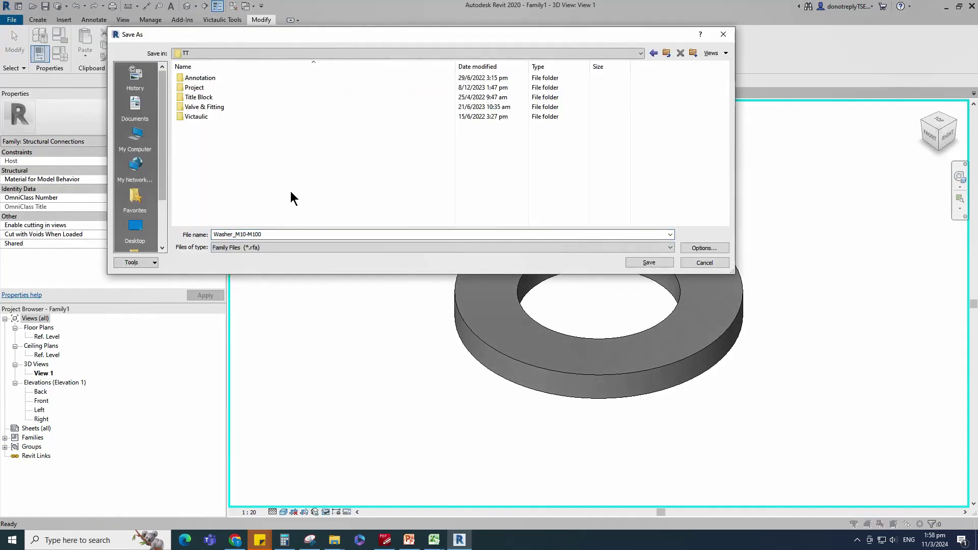
pyautogui.click(650, 264)
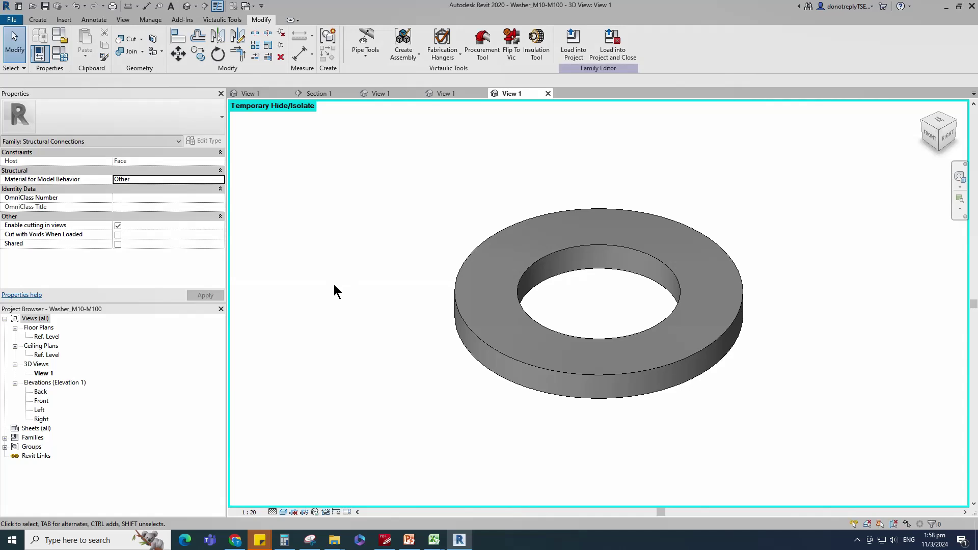
# - Create a new family from the Metric Generic Model face based template
pyautogui.click(12, 19)
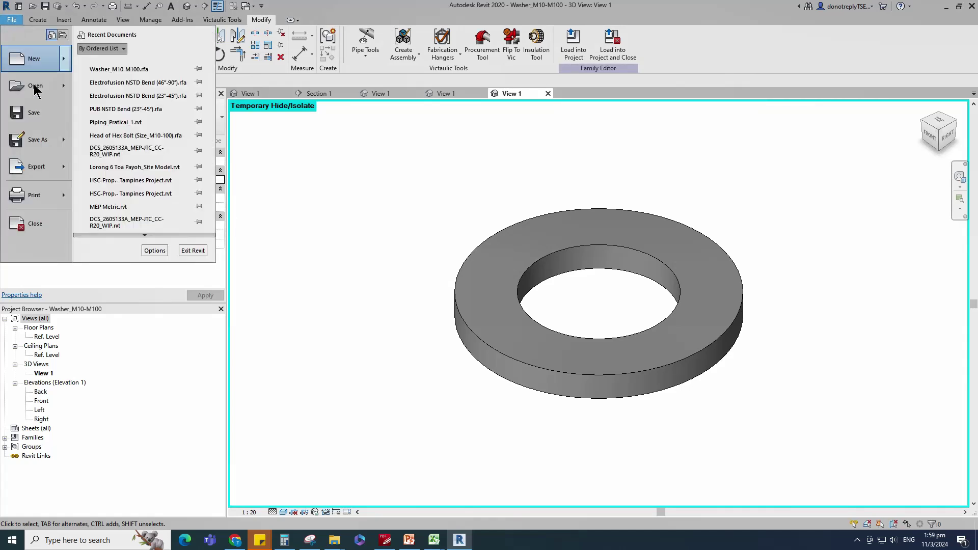
pyautogui.moveTo(66, 61)
pyautogui.click(118, 91)
pyautogui.scroll(-8, 301, 262)
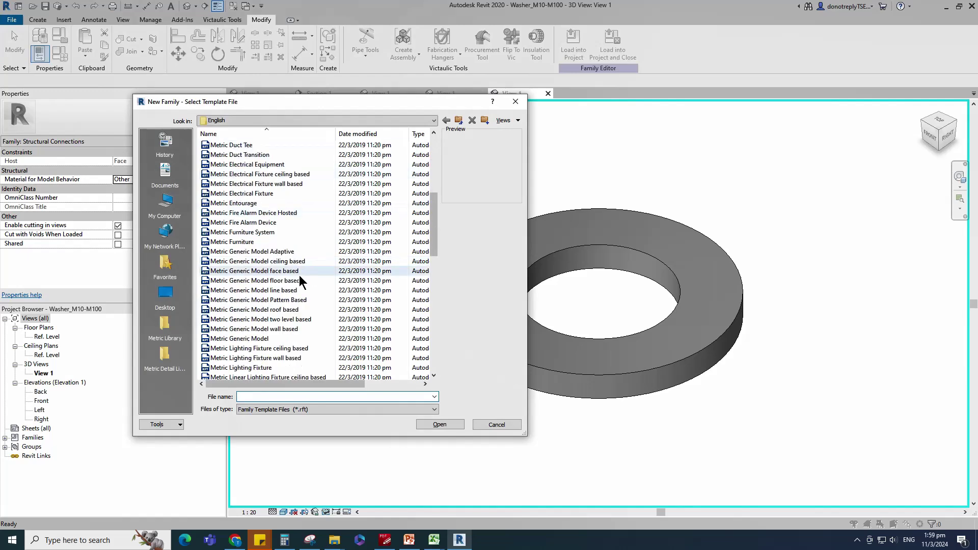
pyautogui.click(286, 270)
pyautogui.click(441, 423)
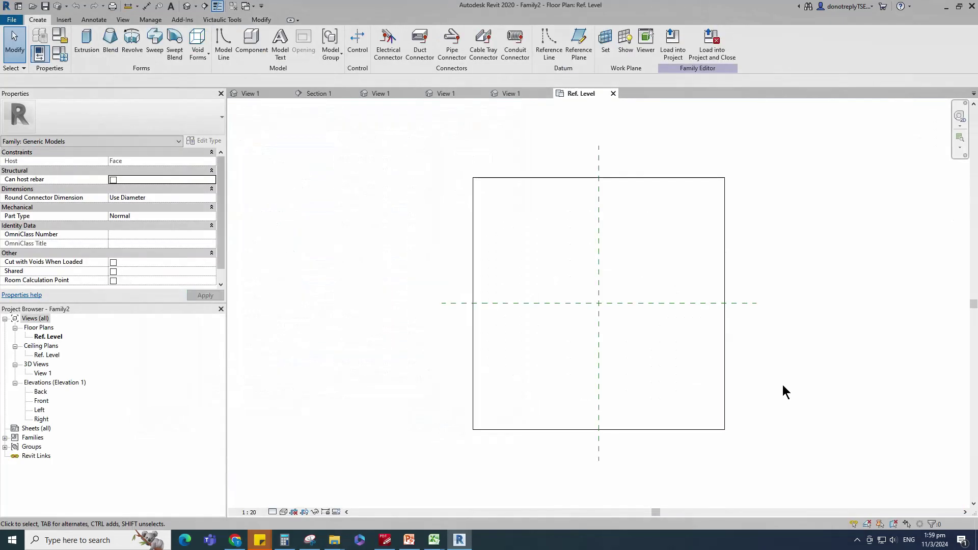
# - Change the new family's category to Structural Connections
pyautogui.scroll(1, 797, 382)
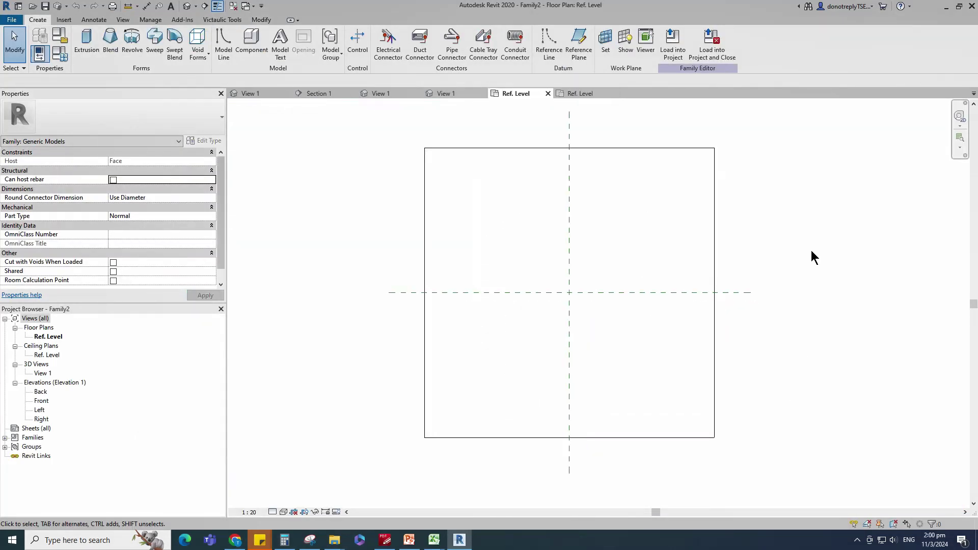
pyautogui.click(60, 35)
pyautogui.scroll(-5, 492, 261)
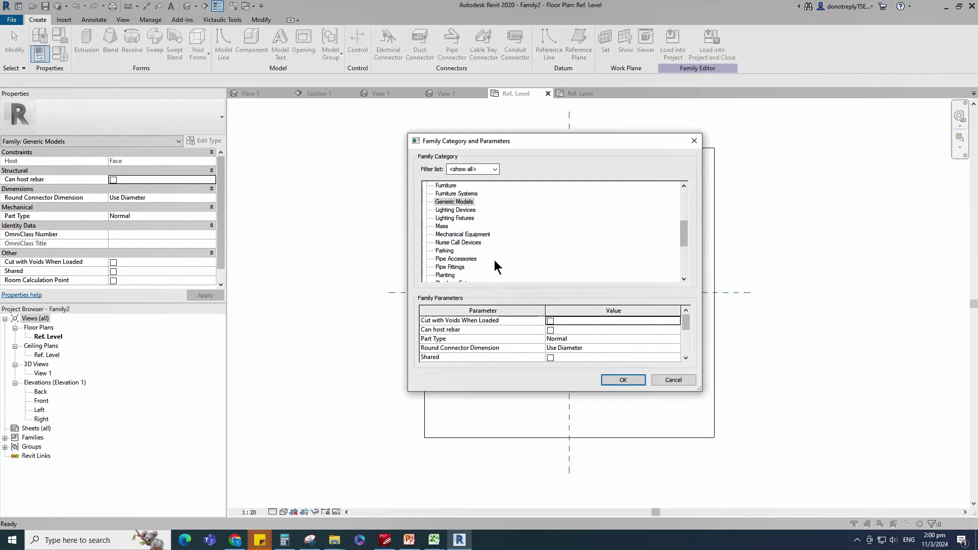
pyautogui.scroll(-2, 493, 257)
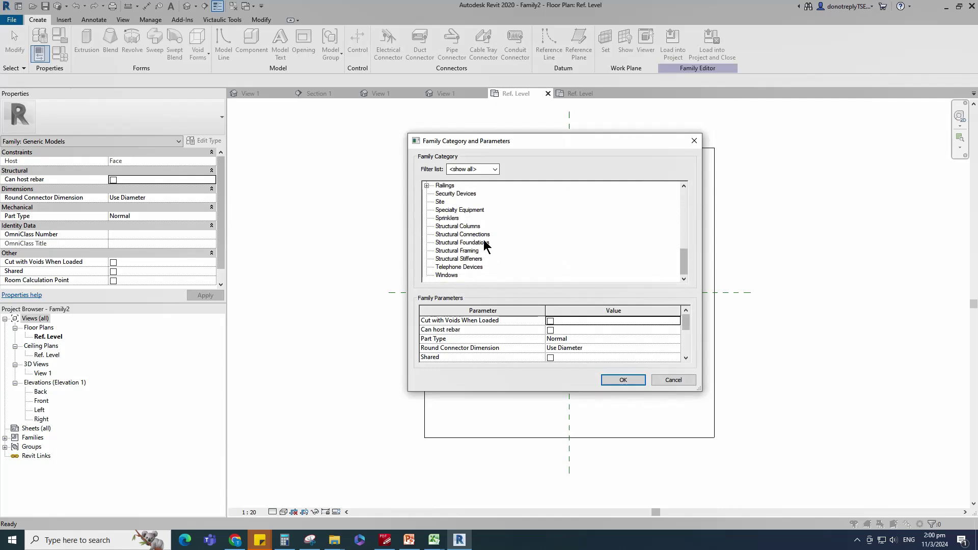
pyautogui.click(484, 235)
pyautogui.click(623, 380)
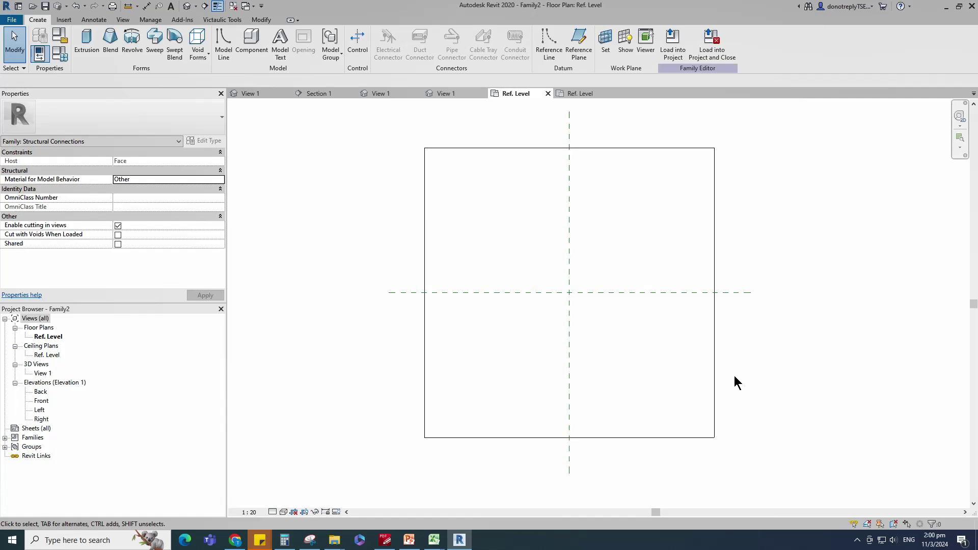
# - Draw a short horizontal reference plane offset 12 mm above the Center (Front/Back) plane and mirror it about that centre plane
pyautogui.click(548, 295)
pyautogui.click(328, 54)
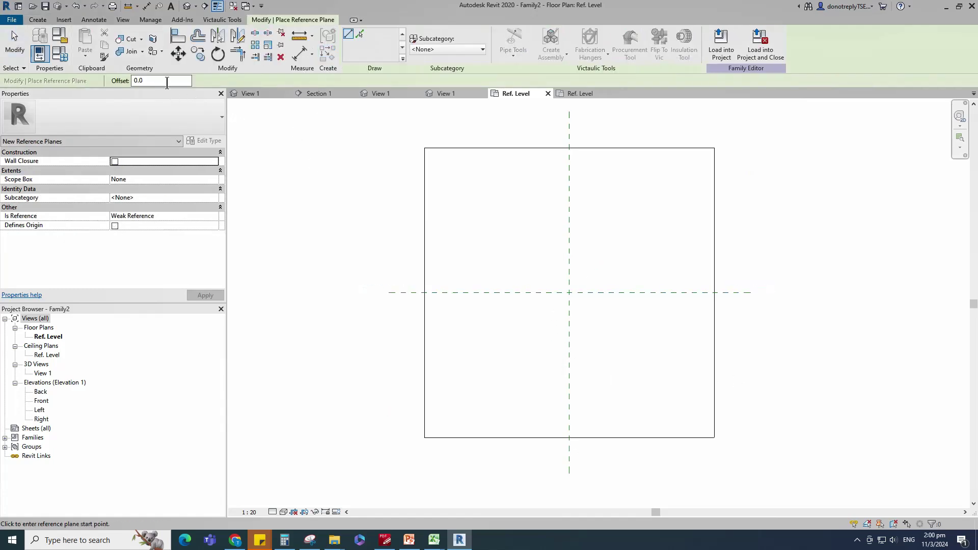
pyautogui.scroll(5, 539, 299)
pyautogui.click(526, 285)
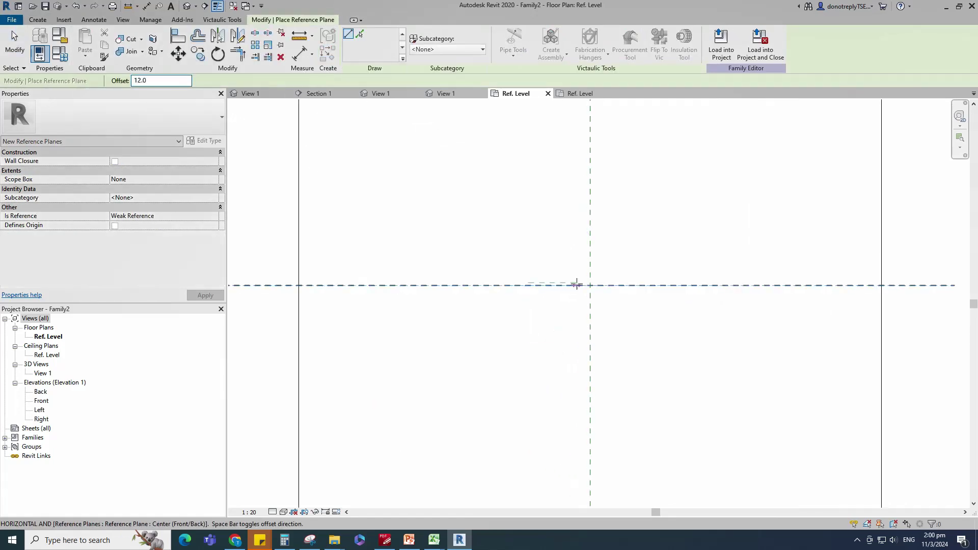
pyautogui.scroll(3, 648, 285)
pyautogui.click(650, 285)
pyautogui.press('Escape')
pyautogui.press('Escape')
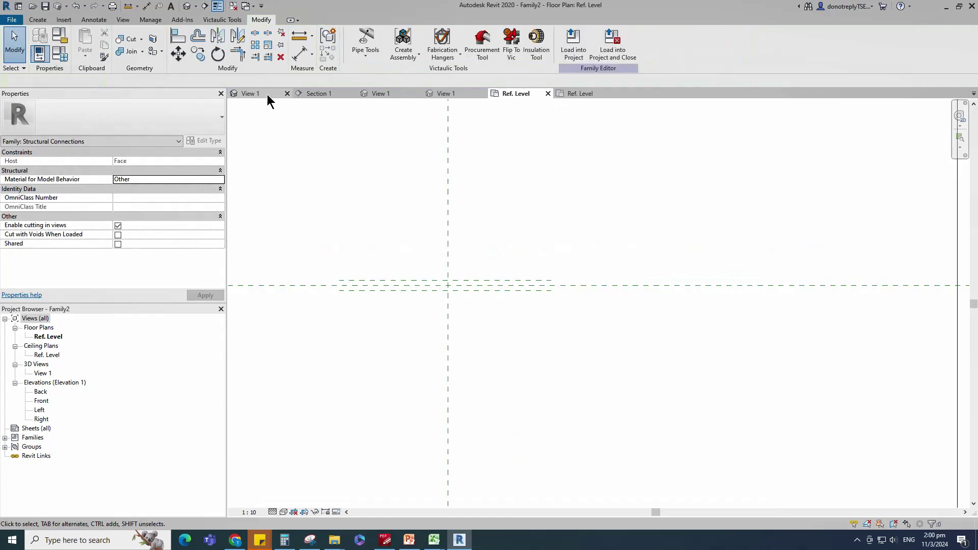
# - Dimension the two offset reference planes together with the centre plane between them and make the spacing equal
pyautogui.click(301, 55)
pyautogui.click(530, 280)
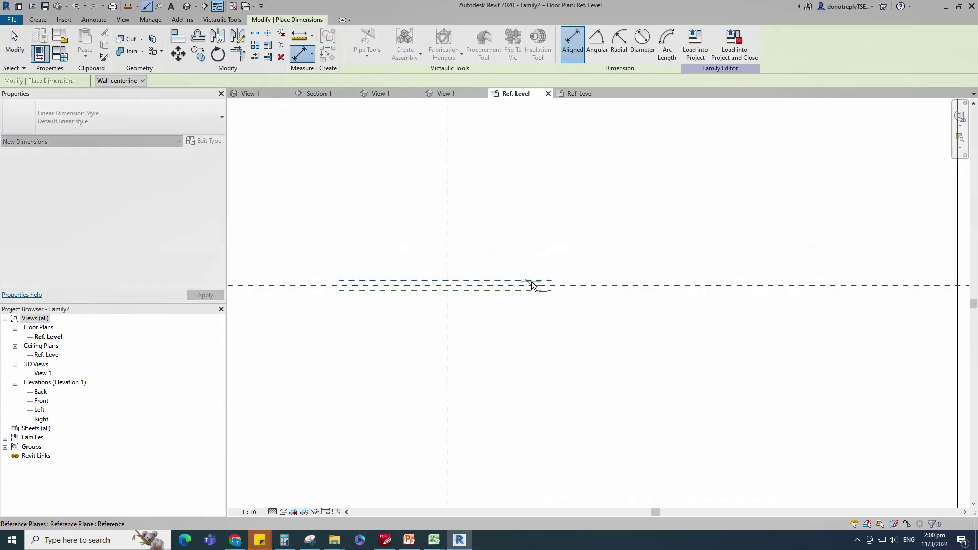
pyautogui.click(533, 286)
pyautogui.click(535, 292)
pyautogui.click(567, 304)
pyautogui.click(512, 287)
# - Add an overall aligned dimension between the two outer horizontal reference planes, outside the equality dimension
pyautogui.click(527, 280)
pyautogui.click(527, 291)
pyautogui.click(631, 311)
pyautogui.press('Escape')
pyautogui.press('Escape')
# - Label the overall dimension with a new instance parameter named Across Flat, grouped under Dimensions
pyautogui.click(618, 287)
pyautogui.click(451, 43)
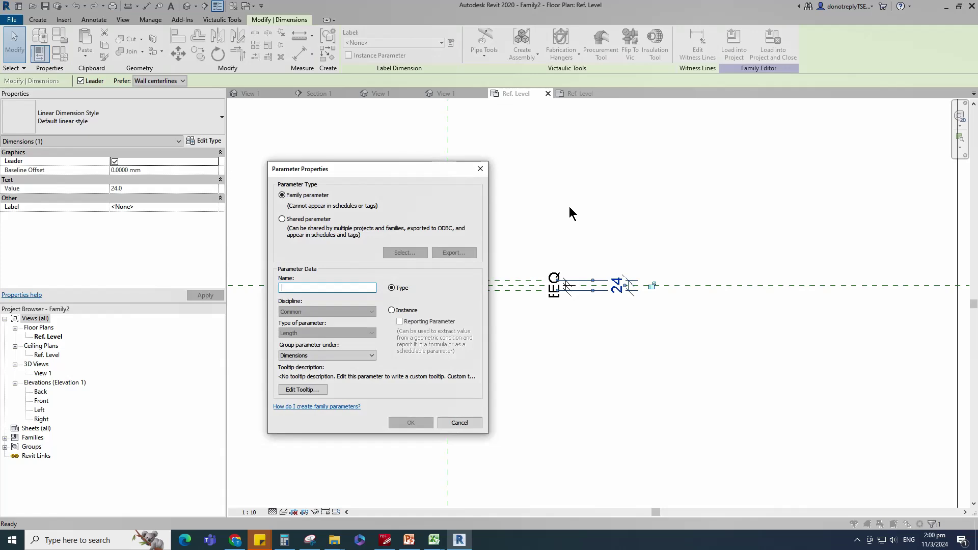
pyautogui.write('Across Flat')
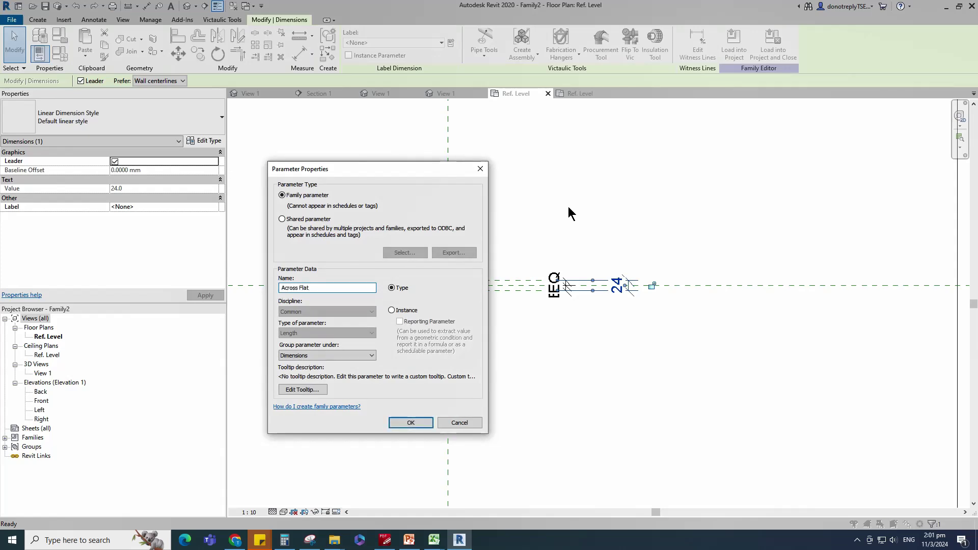
pyautogui.click(390, 310)
pyautogui.click(409, 423)
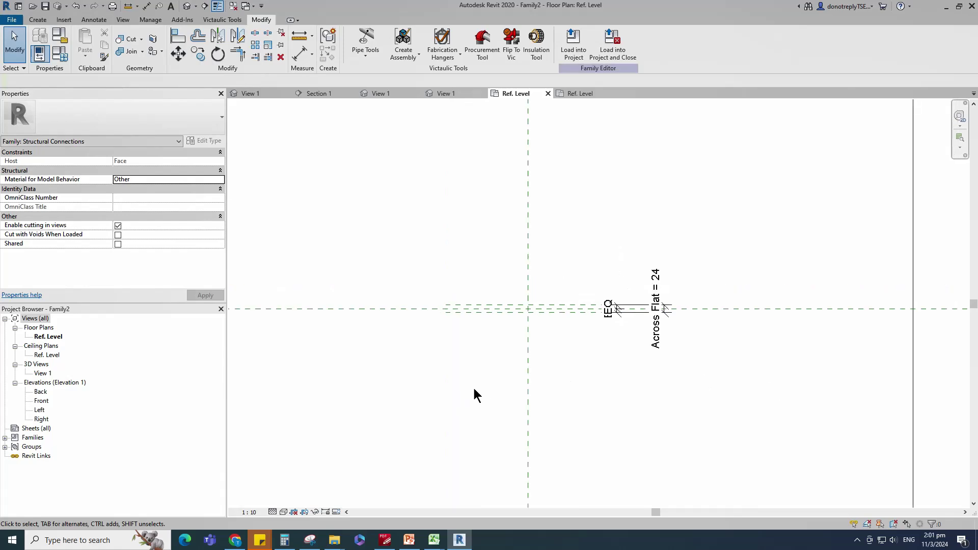
# - Start an extrusion and sketch a six-sided circumscribed polygon with a 12 mm radius, centred on the intersection of the centre planes
pyautogui.scroll(1, 509, 348)
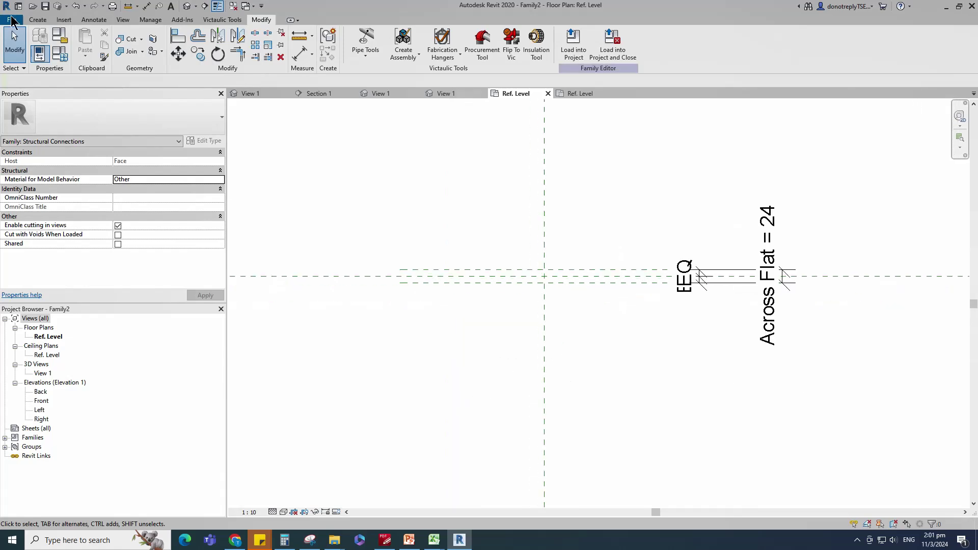
pyautogui.click(38, 19)
pyautogui.click(85, 43)
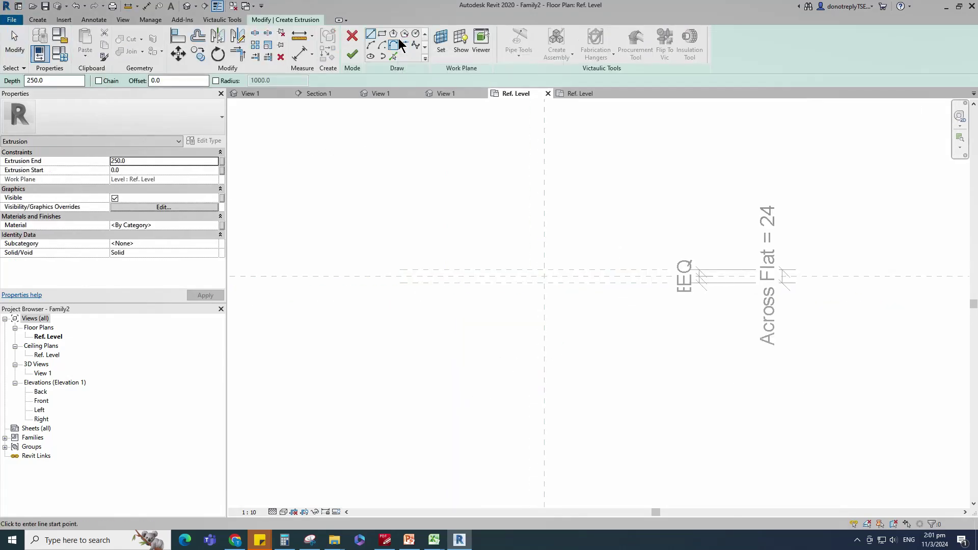
pyautogui.click(404, 33)
pyautogui.scroll(3, 530, 285)
pyautogui.click(513, 289)
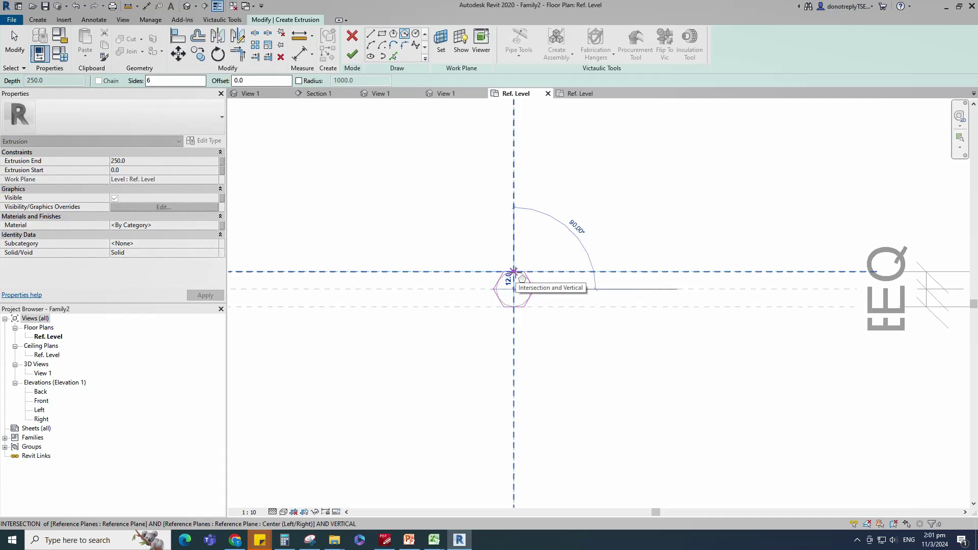
pyautogui.click(512, 272)
pyautogui.scroll(-2, 564, 299)
pyautogui.press('Escape')
pyautogui.press('Escape')
# - Align the hexagon's upper and lower horizontal sides to the two offset reference planes
pyautogui.click(184, 38)
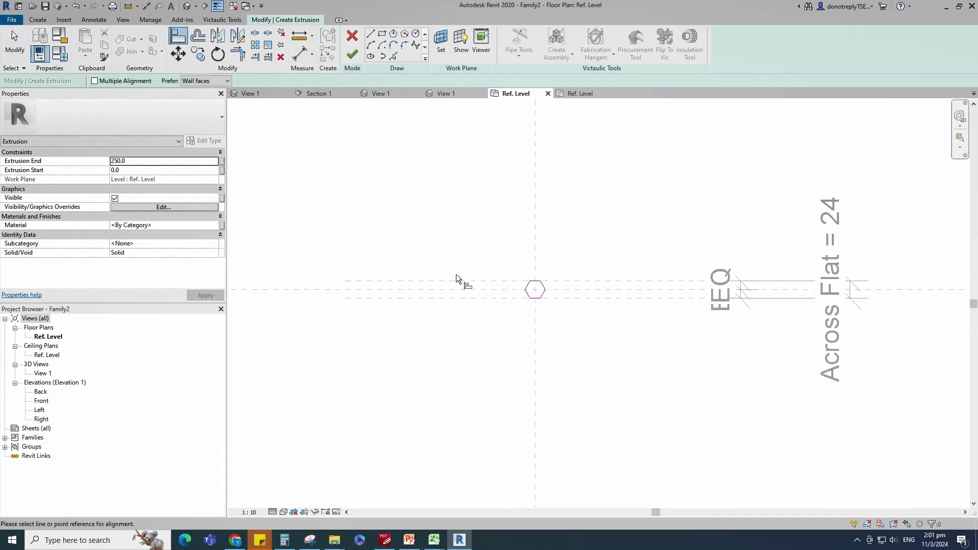
pyautogui.scroll(2, 537, 285)
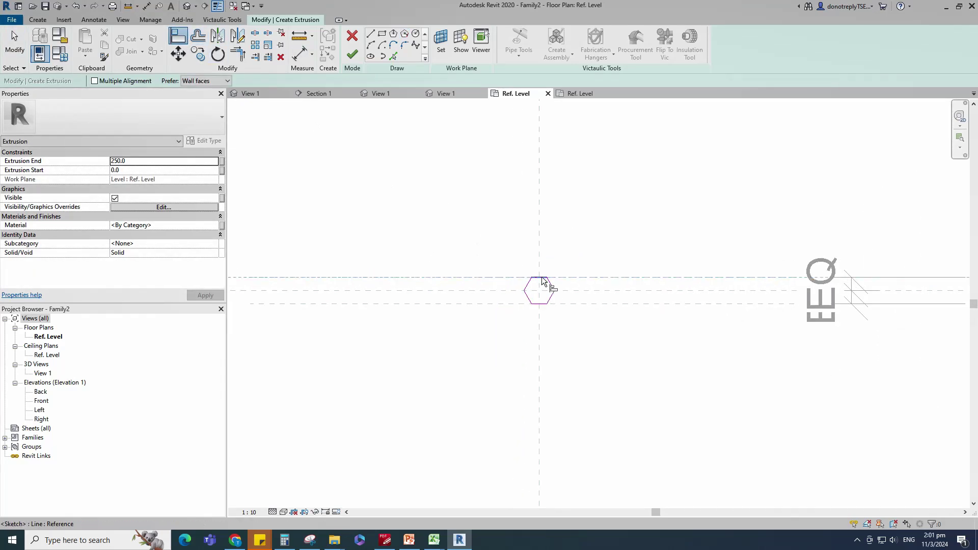
pyautogui.click(543, 304)
pyautogui.scroll(-2, 482, 306)
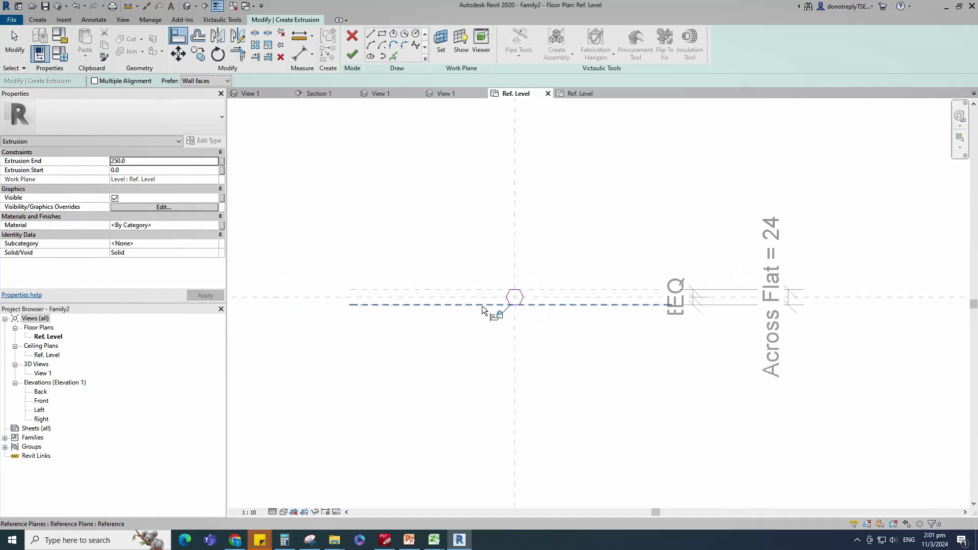
pyautogui.press('Escape')
pyautogui.press('Escape')
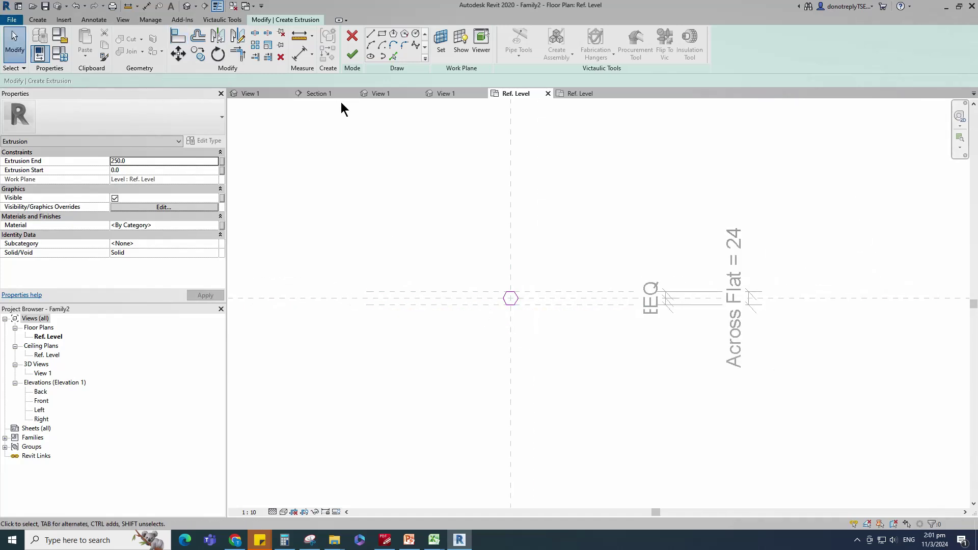
# - Dimension one pair of parallel slanted hexagon sides together with the centre between them and make the spacing equal
pyautogui.click(300, 54)
pyautogui.scroll(4, 525, 311)
pyautogui.click(470, 294)
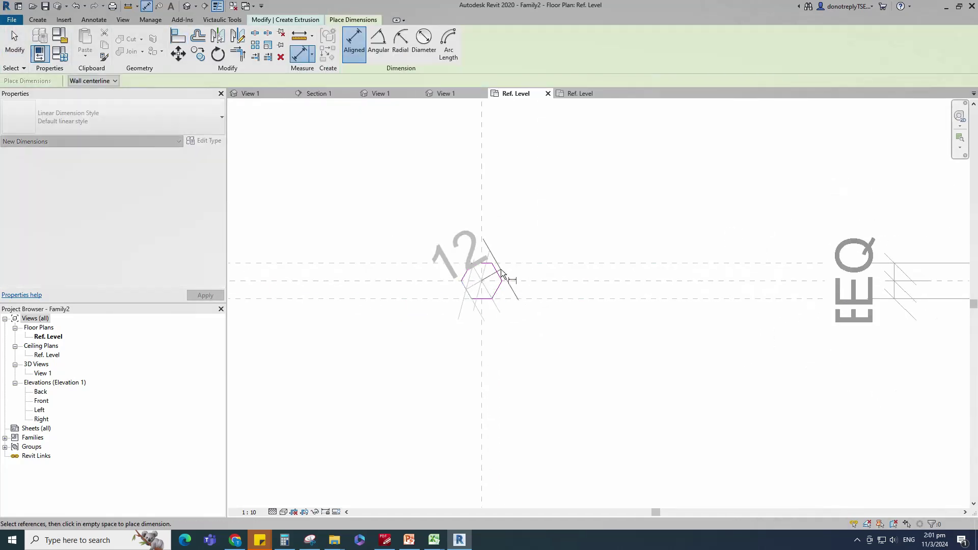
pyautogui.scroll(-4, 500, 280)
pyautogui.click(485, 237)
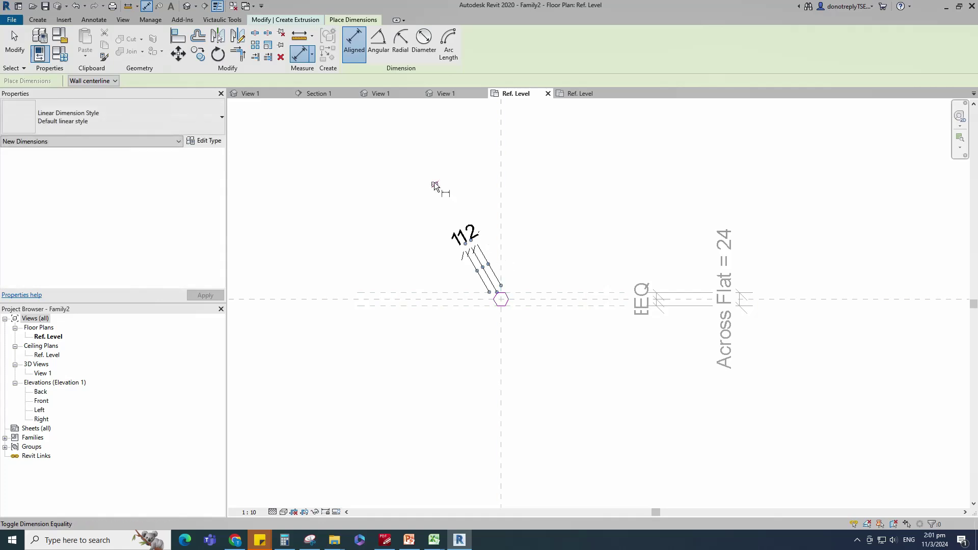
pyautogui.click(433, 183)
# - Add an equality dimension across the other pair of slanted hexagon sides, through the hexagon's centre
pyautogui.scroll(2, 511, 314)
pyautogui.click(481, 276)
pyautogui.click(491, 284)
pyautogui.click(503, 293)
pyautogui.scroll(-2, 503, 294)
pyautogui.click(528, 259)
pyautogui.click(558, 185)
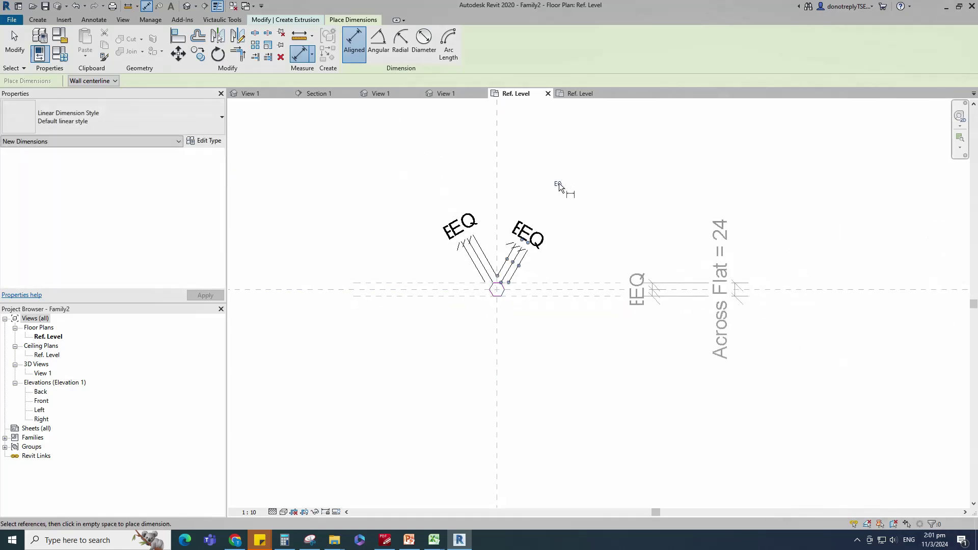
# - Add overall aligned dimensions across both pairs of slanted hexagon sides, outside their equality dimensions
pyautogui.scroll(1, 525, 331)
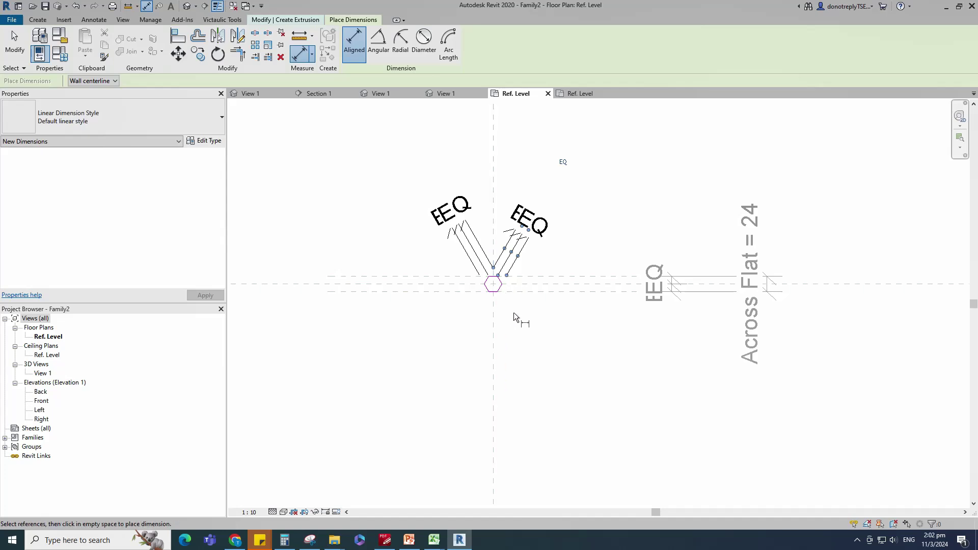
pyautogui.scroll(-1, 509, 315)
pyautogui.scroll(2, 497, 285)
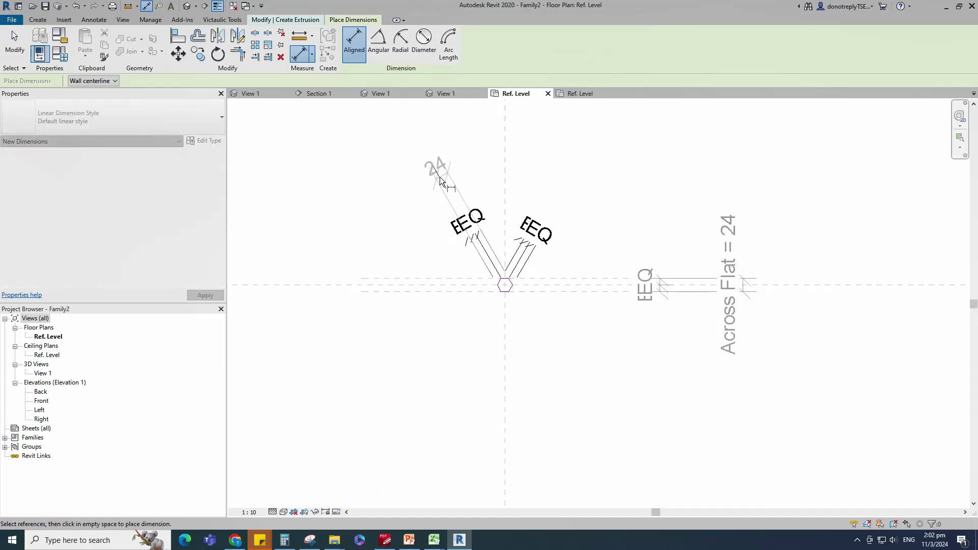
pyautogui.click(497, 278)
pyautogui.click(513, 291)
pyautogui.scroll(-2, 511, 293)
pyautogui.click(583, 235)
pyautogui.press('Escape')
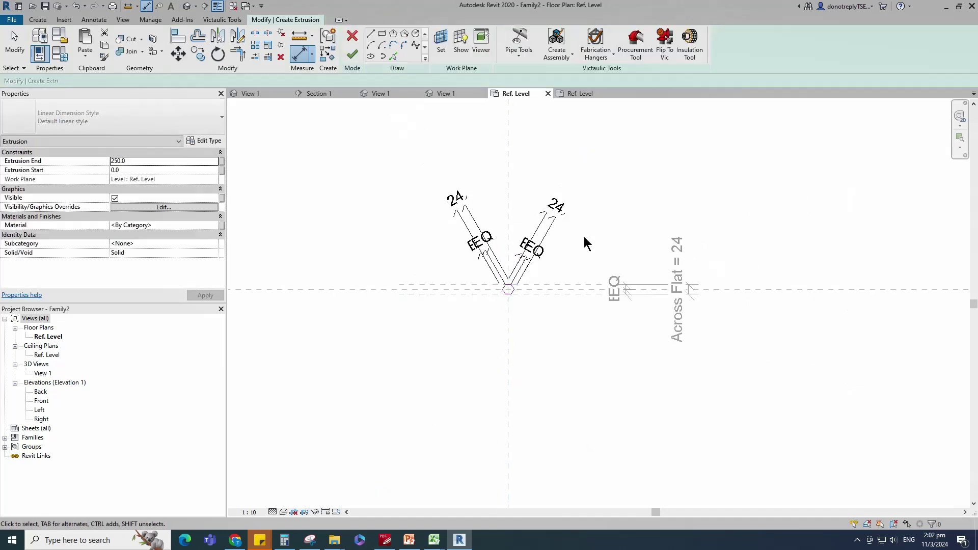
# - Label both overall slanted dimensions with the existing Across Flat parameter
pyautogui.click(546, 212)
pyautogui.keyDown('ctrl'); pyautogui.click(456, 201); pyautogui.keyUp('ctrl')
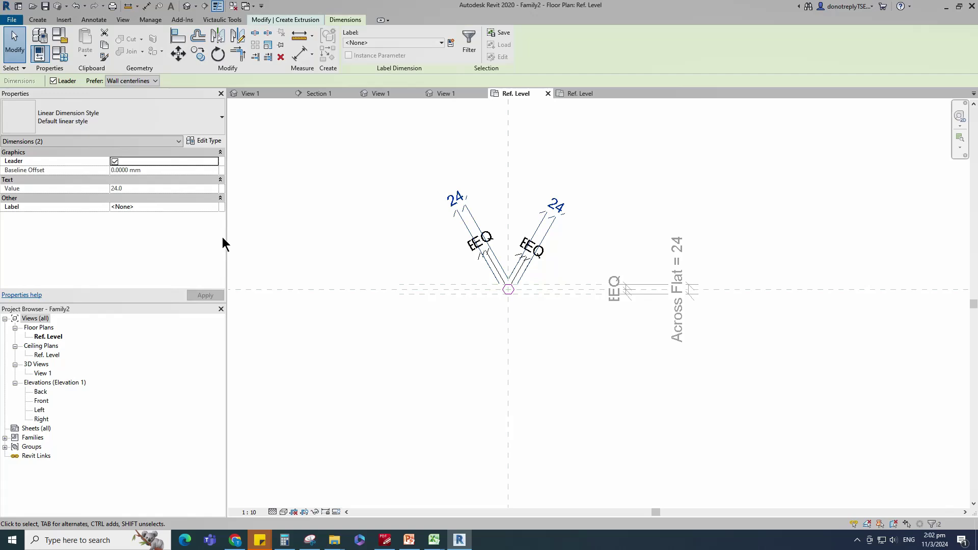
pyautogui.click(214, 207)
pyautogui.click(133, 224)
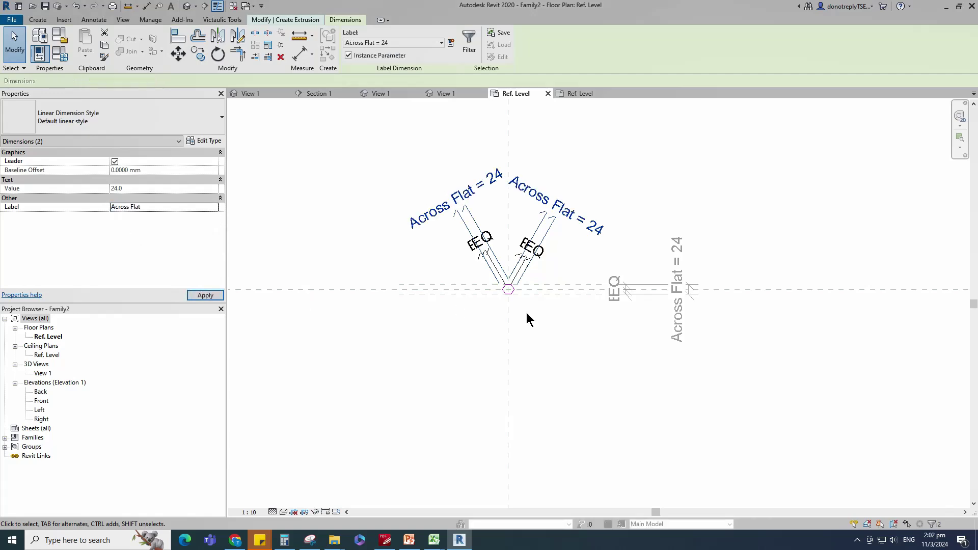
pyautogui.click(527, 319)
# - Set the plan view's scale to 1:2 to shrink the dimension text around the hexagon
pyautogui.click(249, 512)
pyautogui.click(258, 393)
pyautogui.scroll(3, 528, 256)
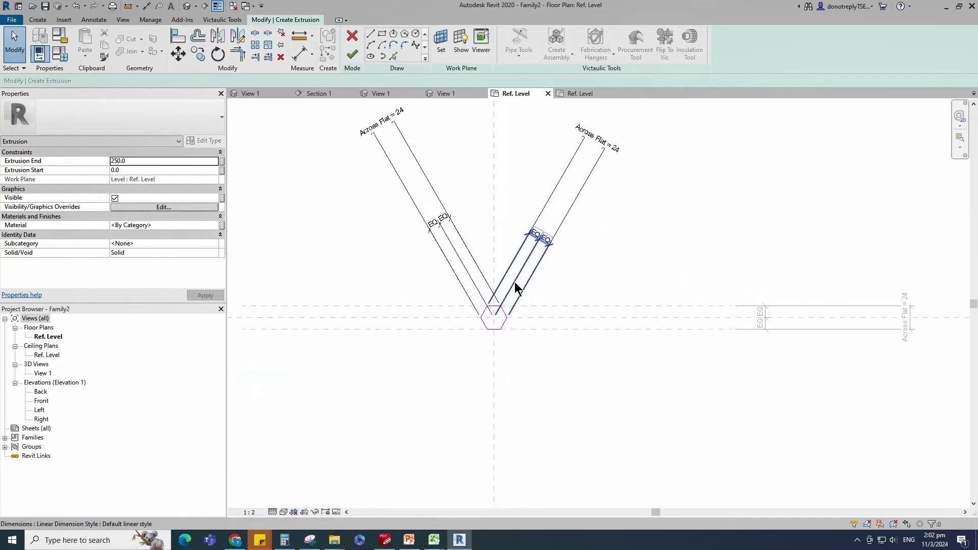
pyautogui.scroll(2, 469, 322)
# - Add angular dimensions between adjacent sides at the hexagon's corners
pyautogui.click(312, 54)
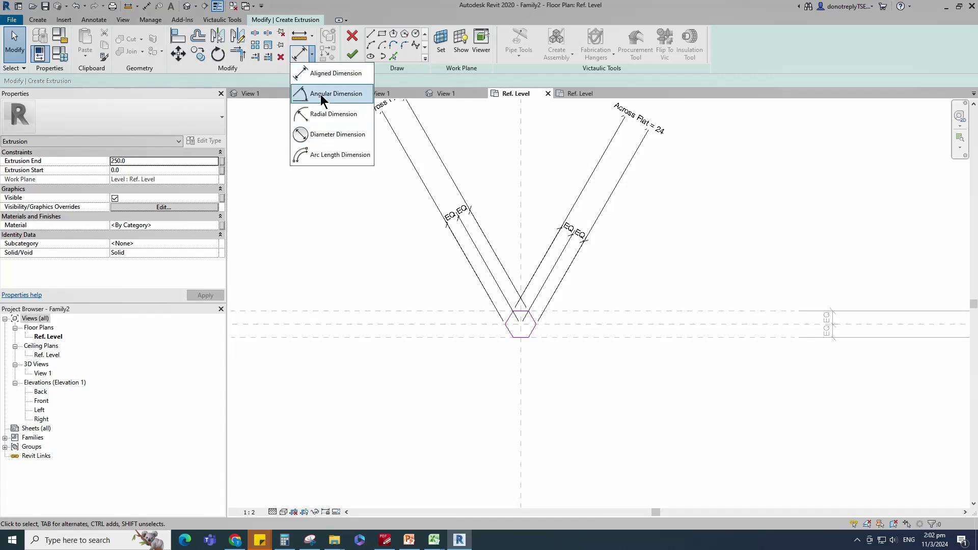
pyautogui.click(320, 94)
pyautogui.scroll(2, 525, 339)
pyautogui.scroll(-5, 481, 327)
pyautogui.scroll(6, 490, 329)
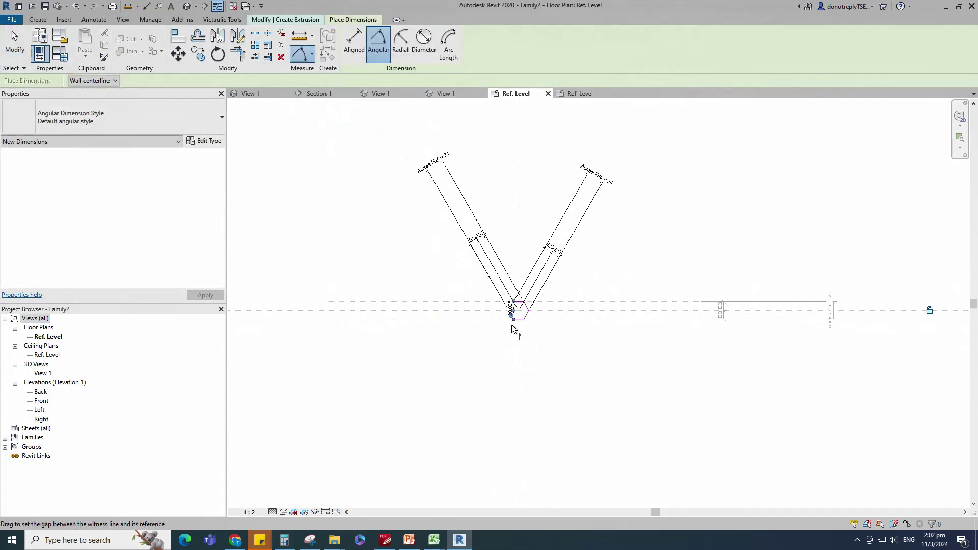
pyautogui.click(475, 228)
pyautogui.click(492, 241)
pyautogui.click(480, 260)
pyautogui.scroll(-9, 484, 300)
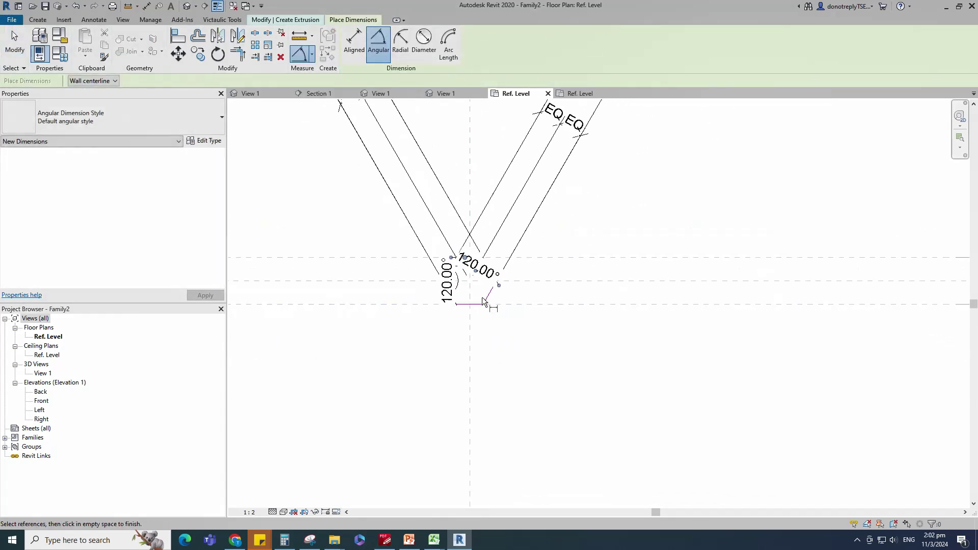
pyautogui.scroll(8, 482, 299)
pyautogui.click(487, 289)
pyautogui.click(505, 281)
pyautogui.click(499, 276)
pyautogui.scroll(-3, 504, 292)
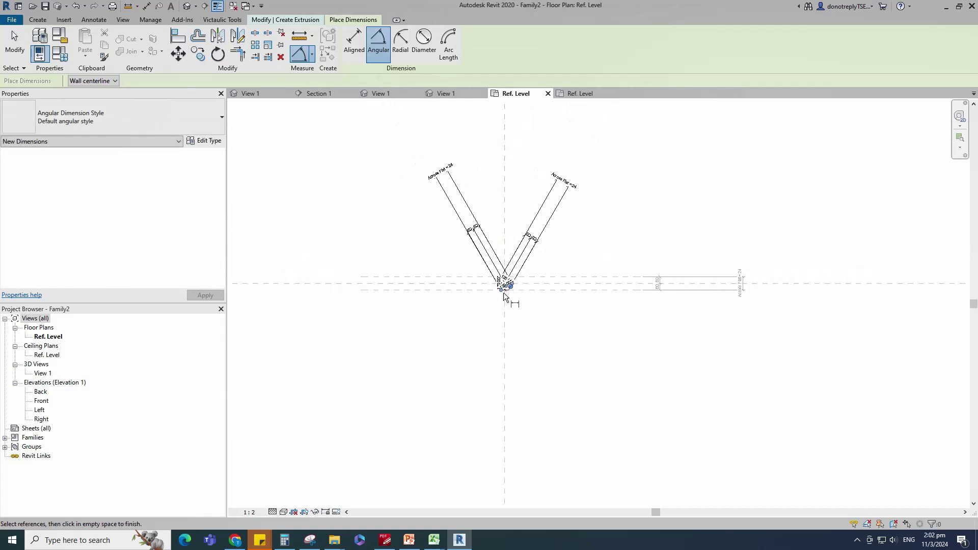
pyautogui.press('Escape')
pyautogui.press('Escape')
# - Set the plan view's scale to 1:5 and finish the hexagonal extrusion sketch
pyautogui.click(249, 512)
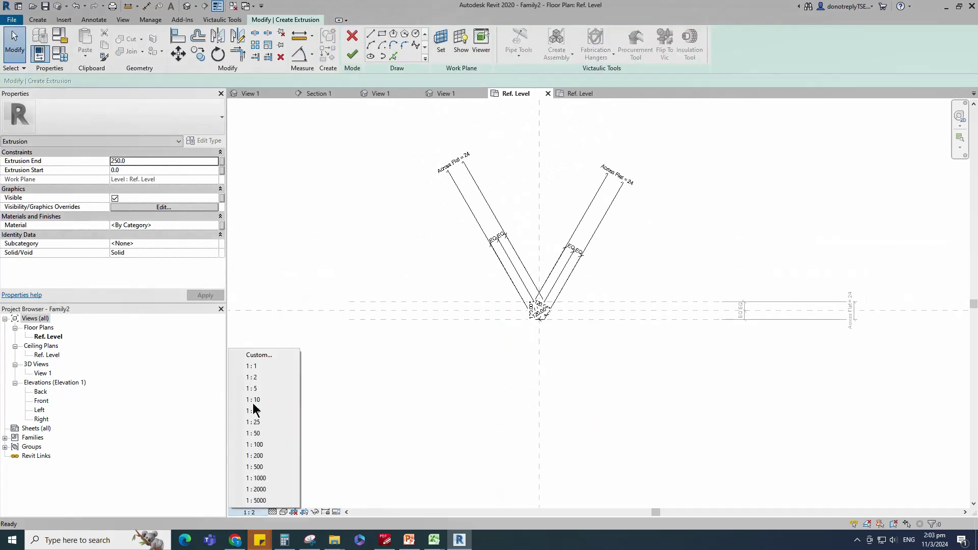
pyautogui.click(258, 397)
pyautogui.scroll(-2, 570, 344)
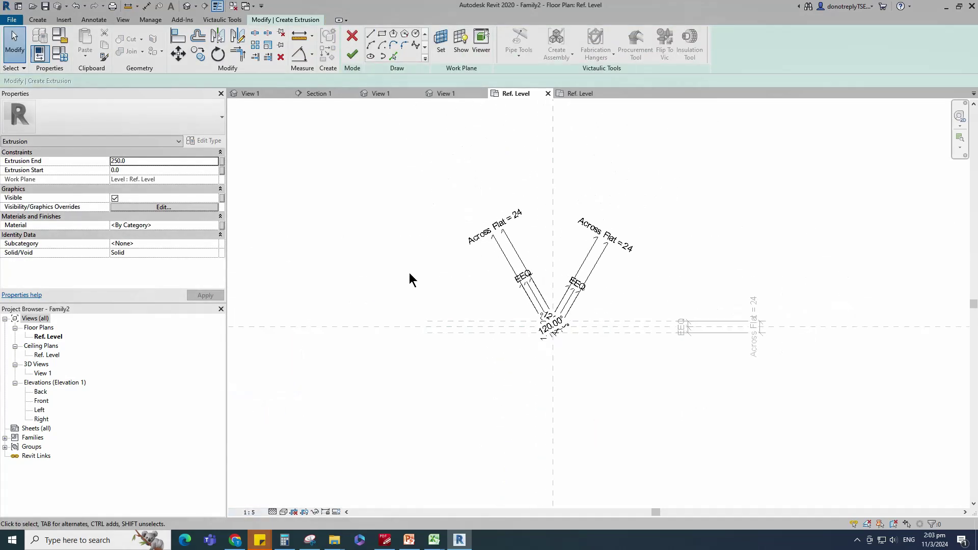
pyautogui.click(351, 56)
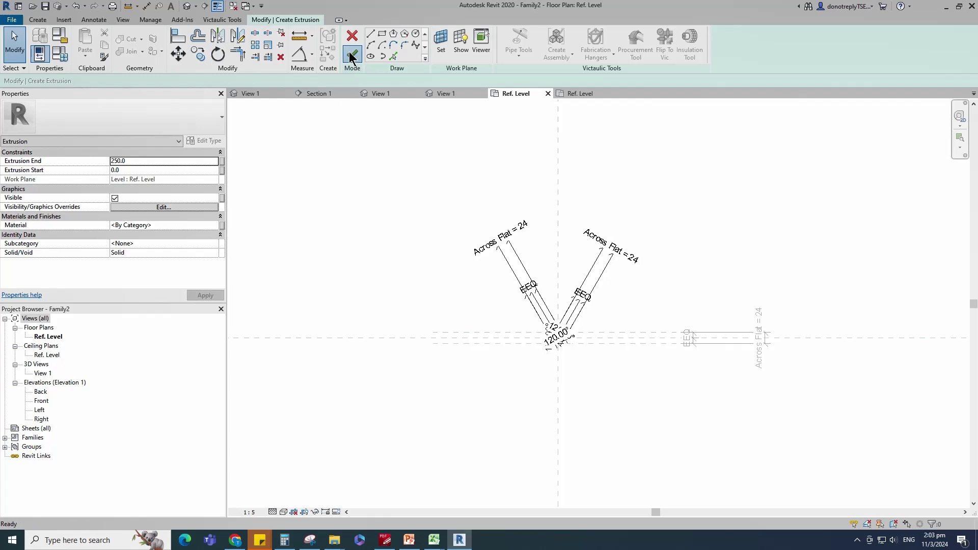
# - In the Front elevation, draw a short horizontal reference plane offset 10 mm above Ref. Level
pyautogui.doubleClick(41, 401)
pyautogui.scroll(3, 586, 459)
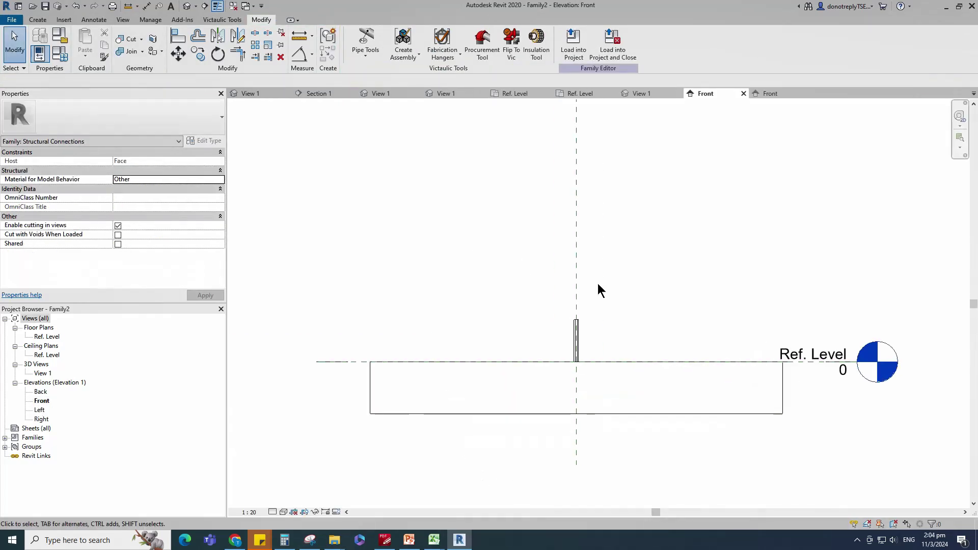
pyautogui.press('r')
pyautogui.press('p')
pyautogui.moveTo(153, 81); pyautogui.dragTo(89, 82)
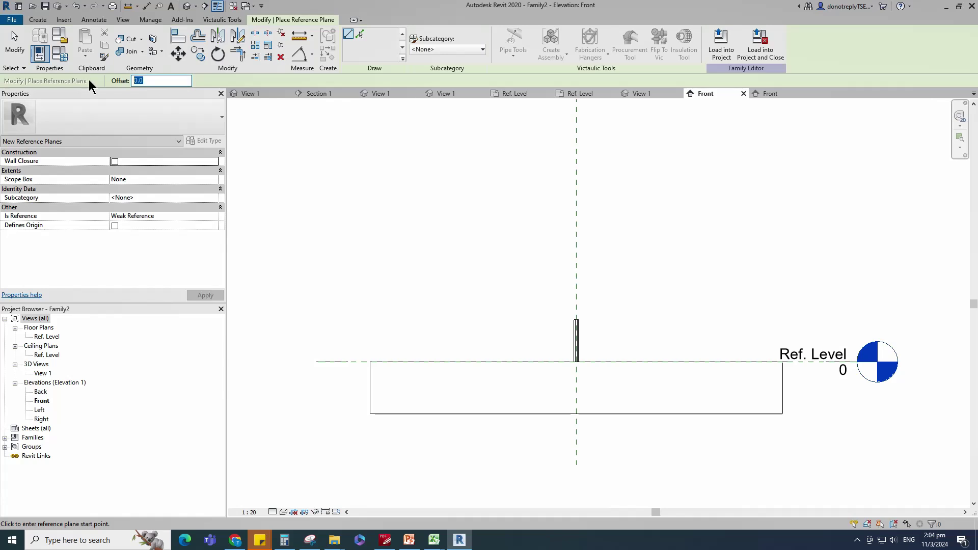
pyautogui.write('10')
pyautogui.click(512, 362)
pyautogui.scroll(3, 603, 360)
pyautogui.scroll(1, 612, 364)
pyautogui.click(611, 365)
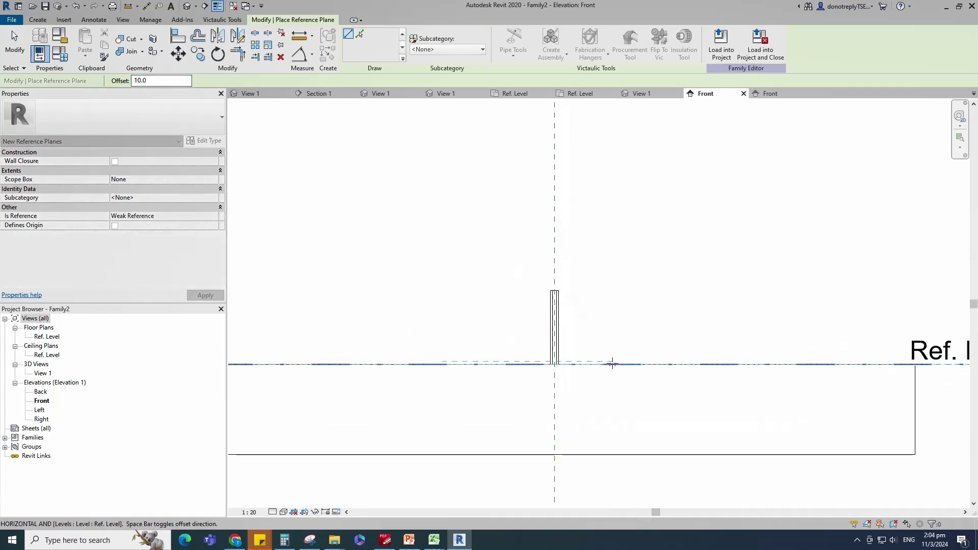
pyautogui.press('Escape')
# - Add an aligned dimension between Ref. Level and the new reference plane above it
pyautogui.click(311, 54)
pyautogui.click(330, 74)
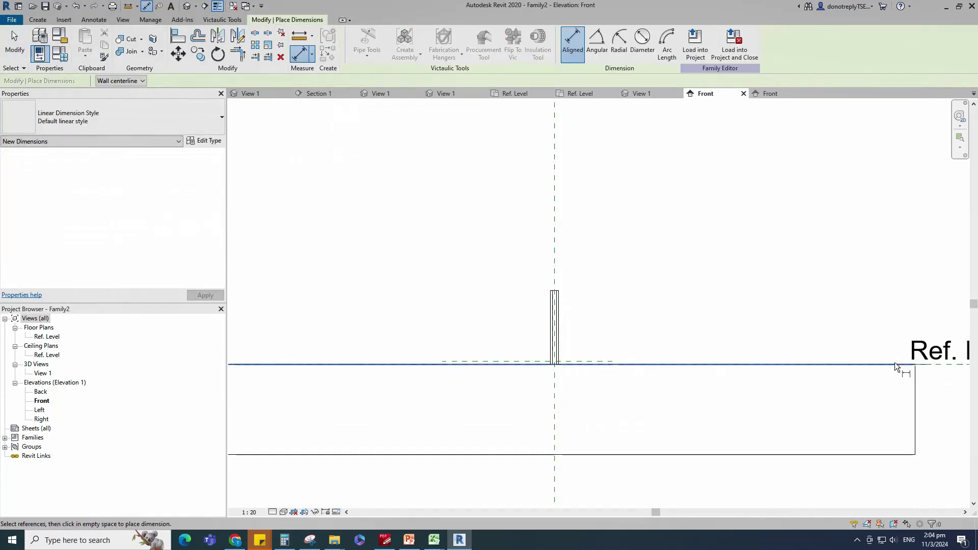
pyautogui.click(605, 361)
pyautogui.click(757, 350)
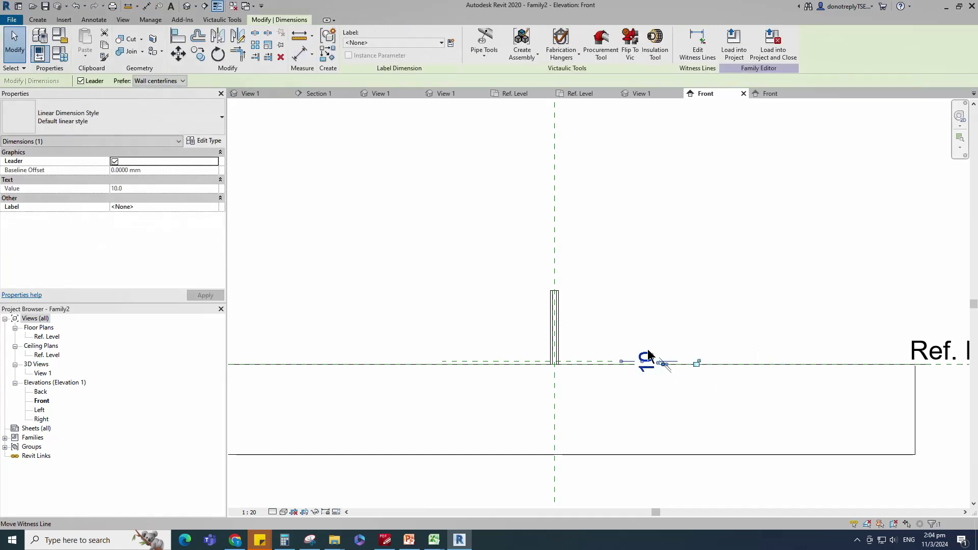
# - Label the reference plane's offset dimension with a new instance parameter named Thickness, grouped under Dimensions
pyautogui.click(451, 43)
pyautogui.write('Thickness')
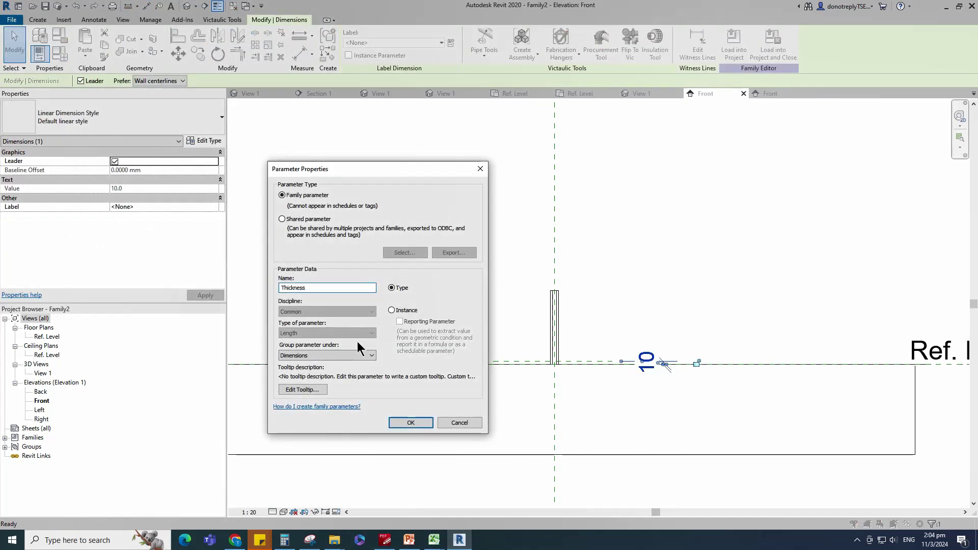
pyautogui.click(390, 311)
pyautogui.click(409, 426)
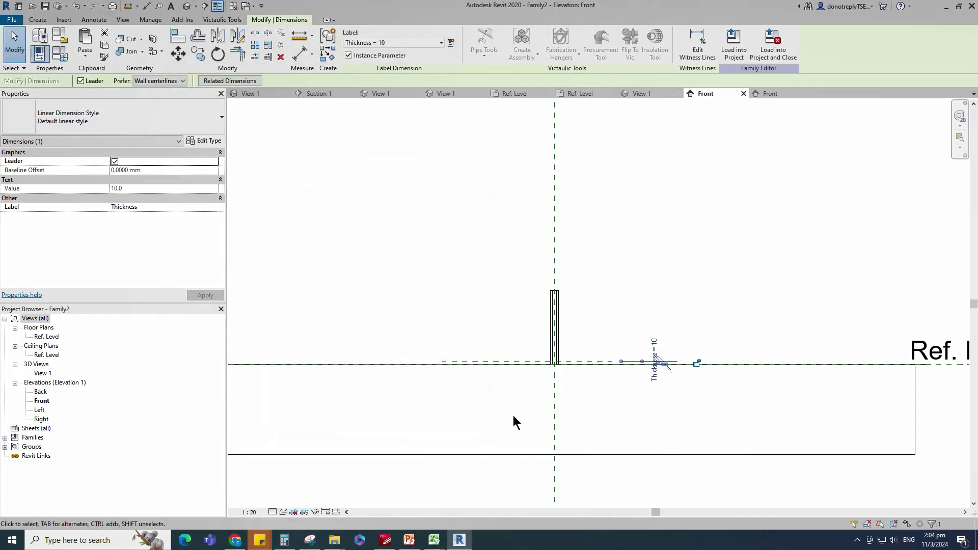
pyautogui.click(607, 332)
# - Align the top face of the hexagonal extrusion to the reference plane controlled by Thickness
pyautogui.click(183, 34)
pyautogui.scroll(1, 523, 351)
pyautogui.click(534, 367)
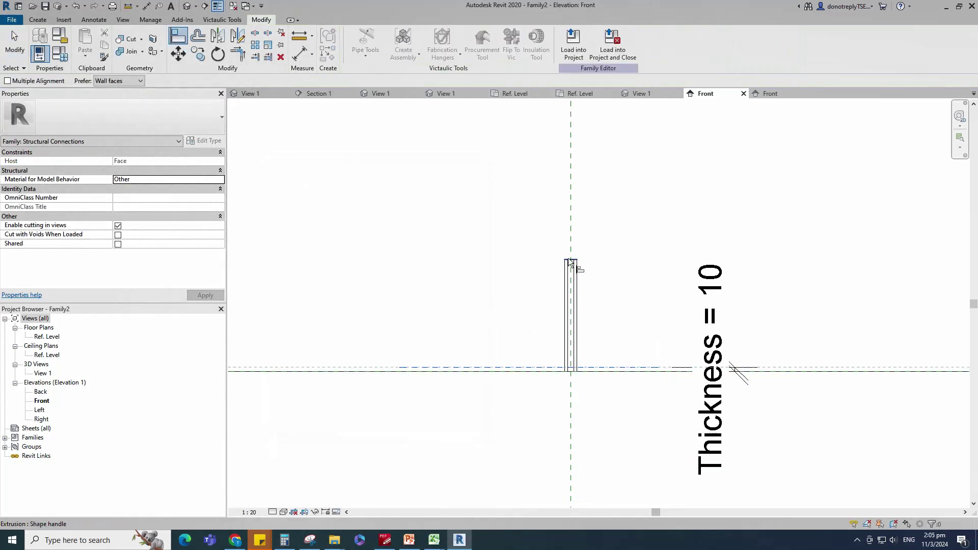
pyautogui.click(573, 261)
pyautogui.press('Escape')
pyautogui.press('Escape')
pyautogui.scroll(-2, 528, 311)
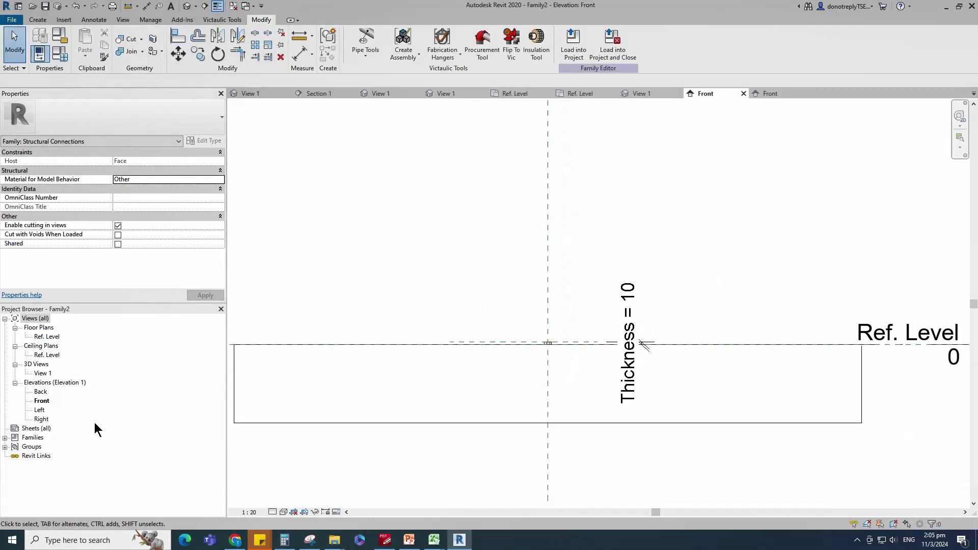
# - Open the 3D view View 1, set its visual style to Shaded and temporarily hide the host block
pyautogui.doubleClick(43, 373)
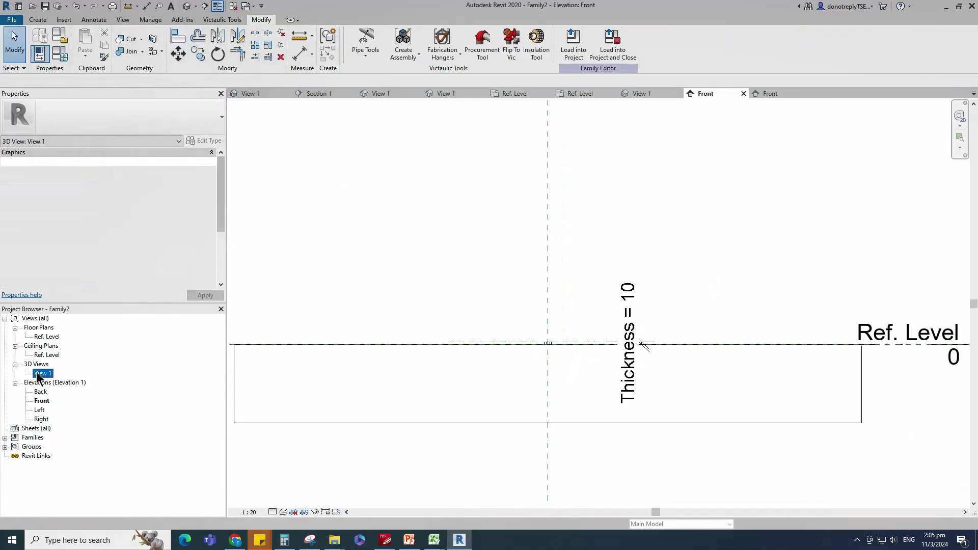
pyautogui.click(284, 512)
pyautogui.click(301, 474)
pyautogui.click(616, 465)
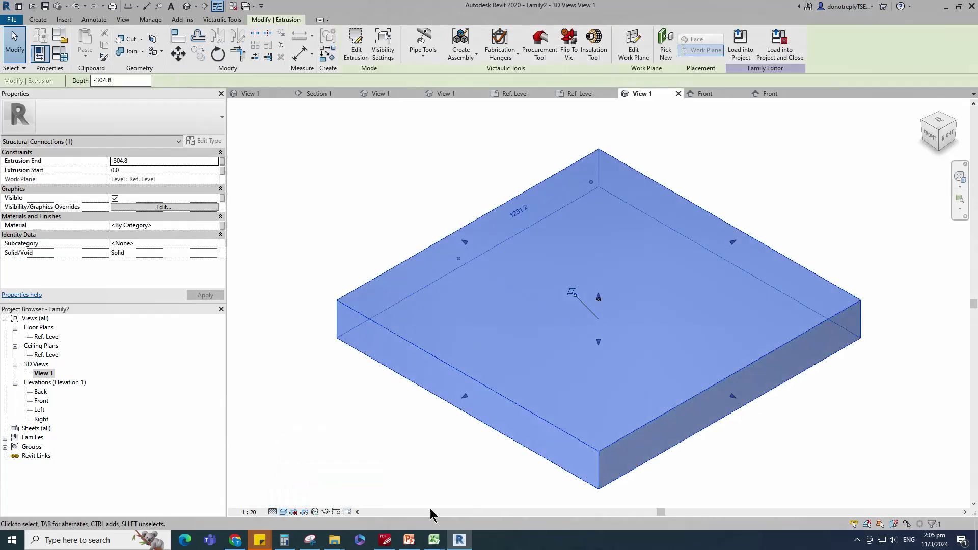
pyautogui.click(326, 512)
pyautogui.click(349, 485)
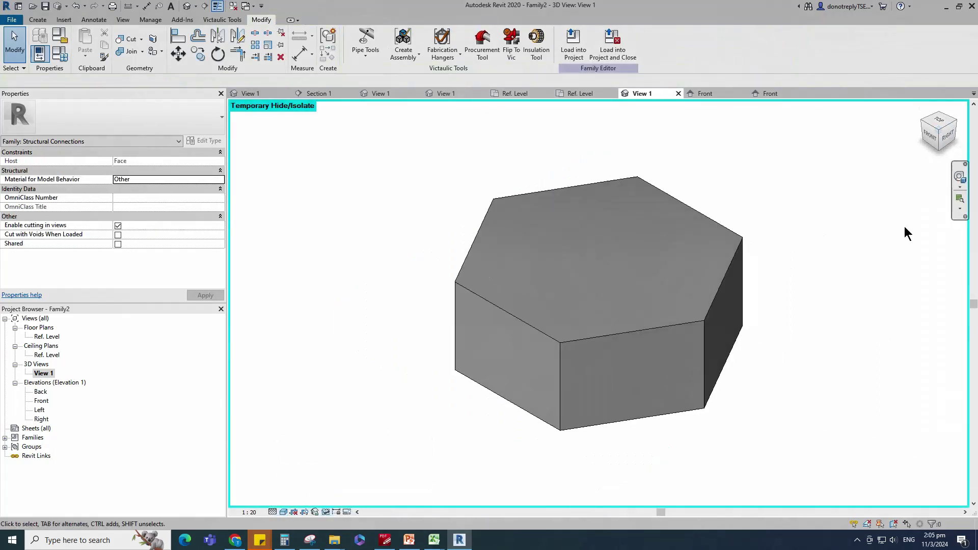
# - From the Ref. Level plan, add an instance length parameter named Nominal Diameter, grouped under Dimensions, to the family types
pyautogui.keyDown('shift'); pyautogui.moveTo(830, 354); pyautogui.dragTo(557, 411, button='middle'); pyautogui.keyUp('shift')
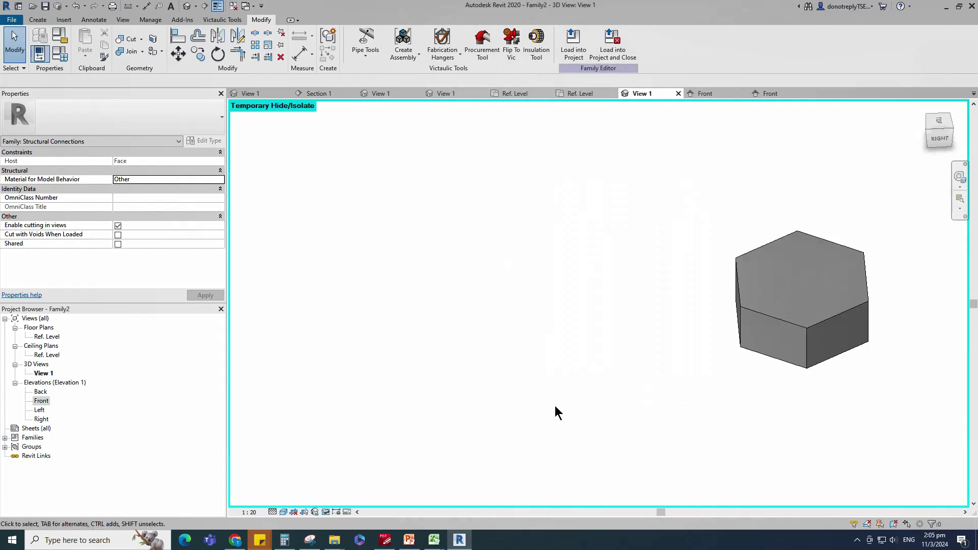
pyautogui.doubleClick(46, 336)
pyautogui.scroll(2, 841, 333)
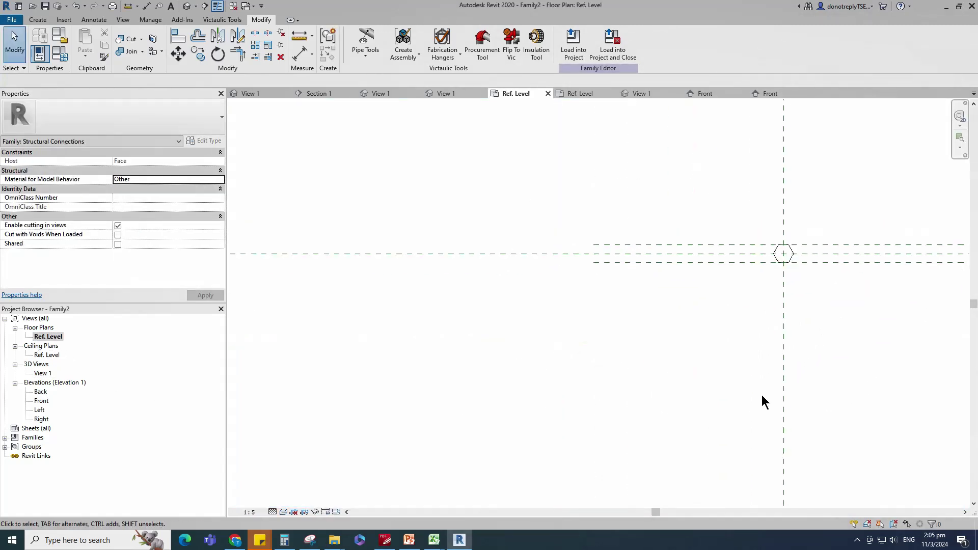
pyautogui.click(60, 54)
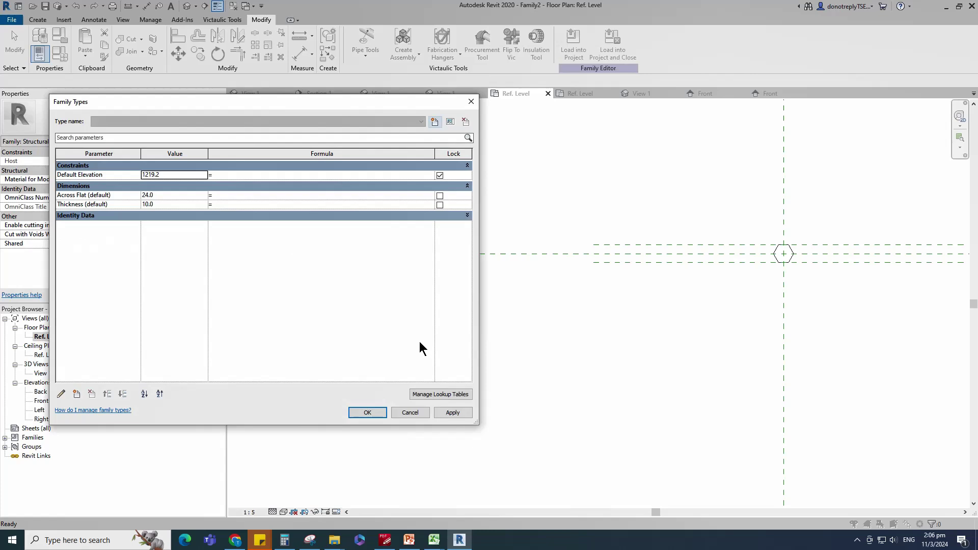
pyautogui.press('Tab')
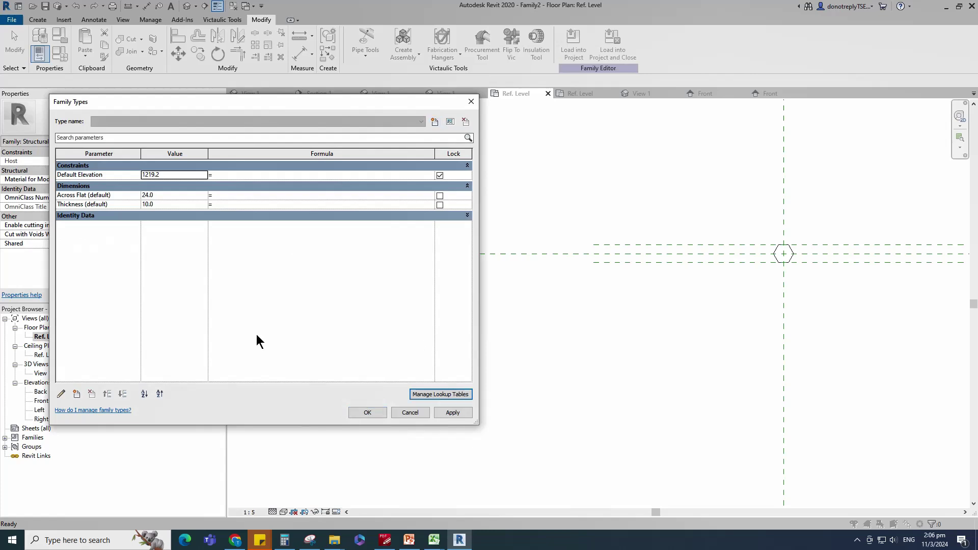
pyautogui.click(77, 394)
pyautogui.write('Nominal Diameter')
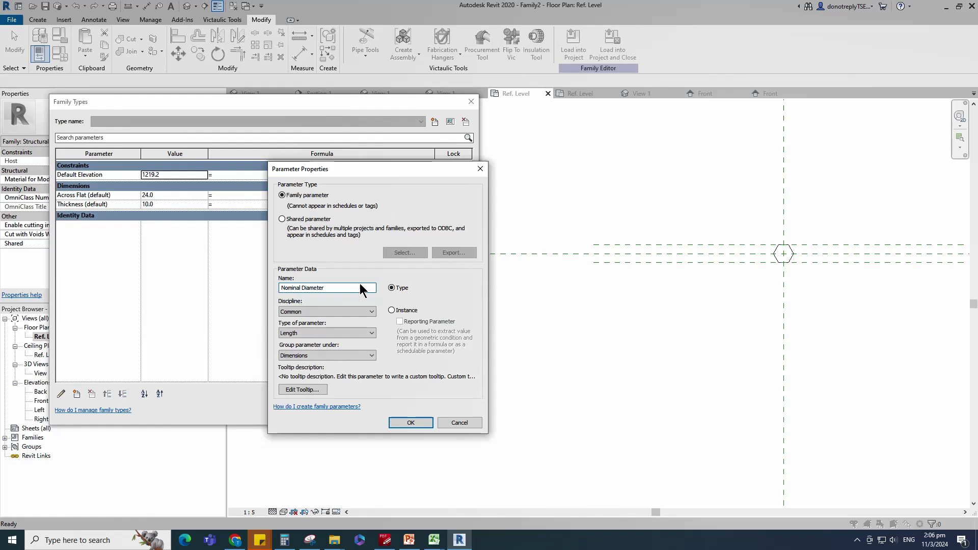
pyautogui.click(393, 310)
pyautogui.press('Return')
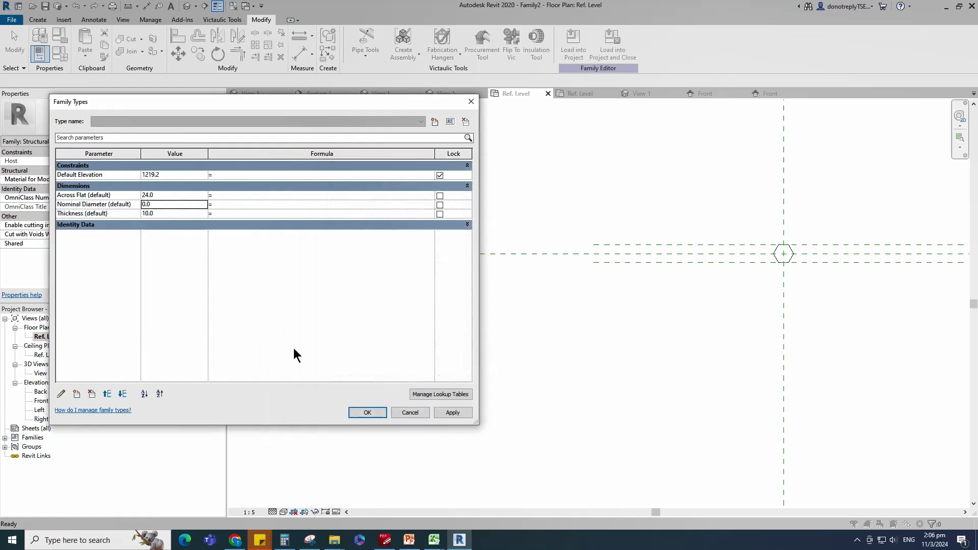
# - Set the Nominal Diameter parameter to 16 and apply it
pyautogui.click(146, 204)
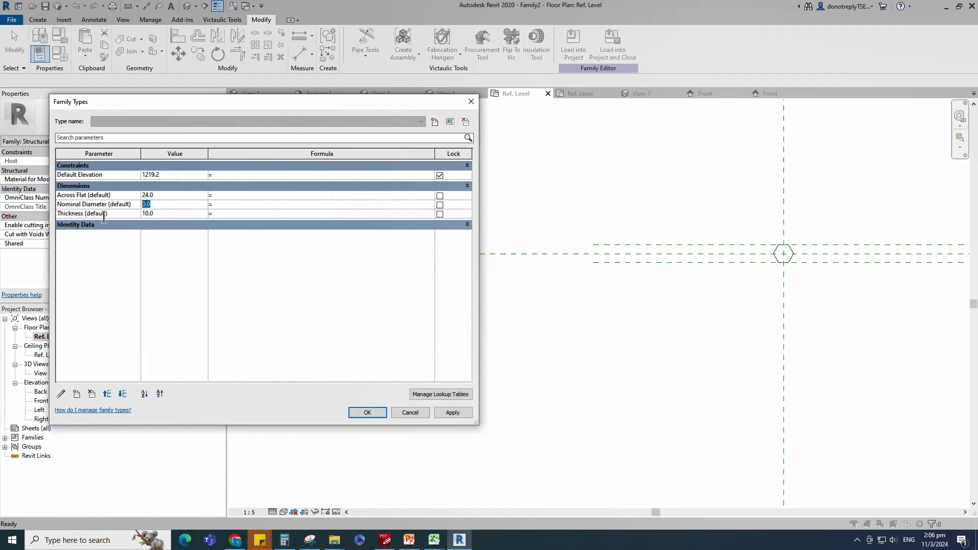
pyautogui.write('16')
pyautogui.click(449, 412)
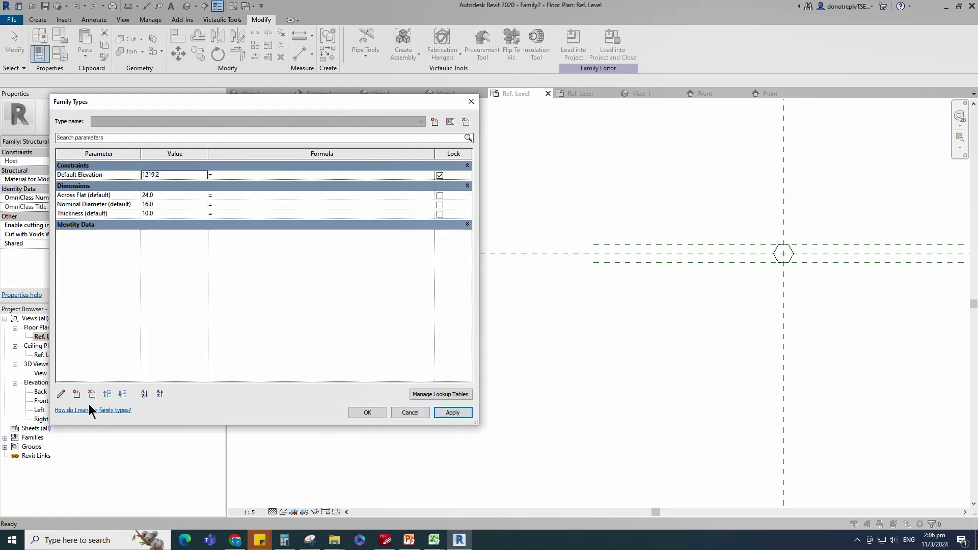
# - Add an instance length parameter named Across Corner, grouped under Dimensions
pyautogui.click(76, 394)
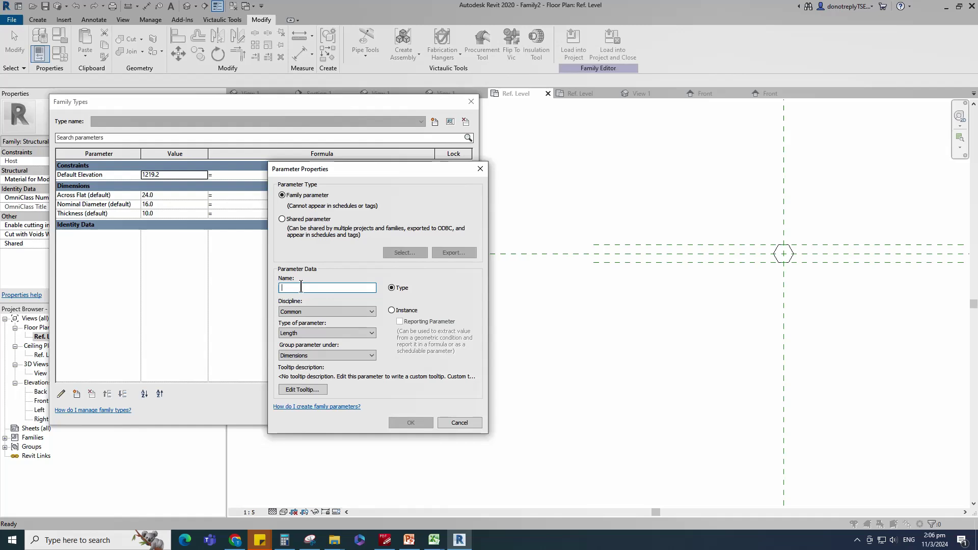
pyautogui.write('Across Corner')
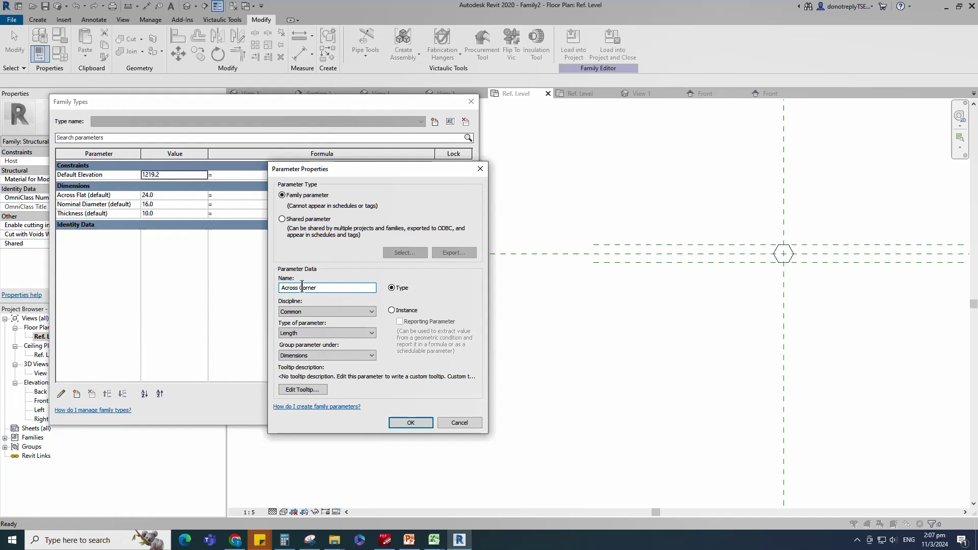
pyautogui.click(392, 310)
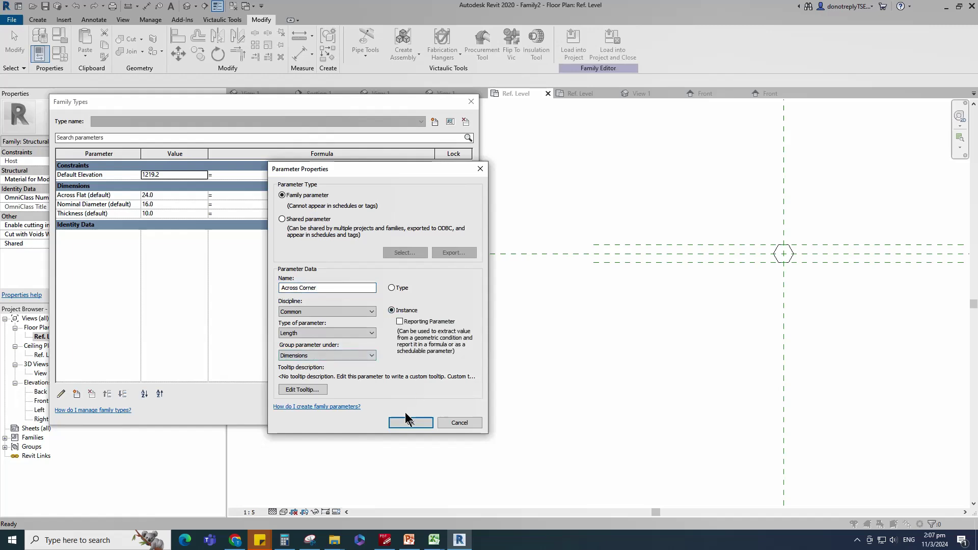
pyautogui.click(411, 423)
pyautogui.click(451, 414)
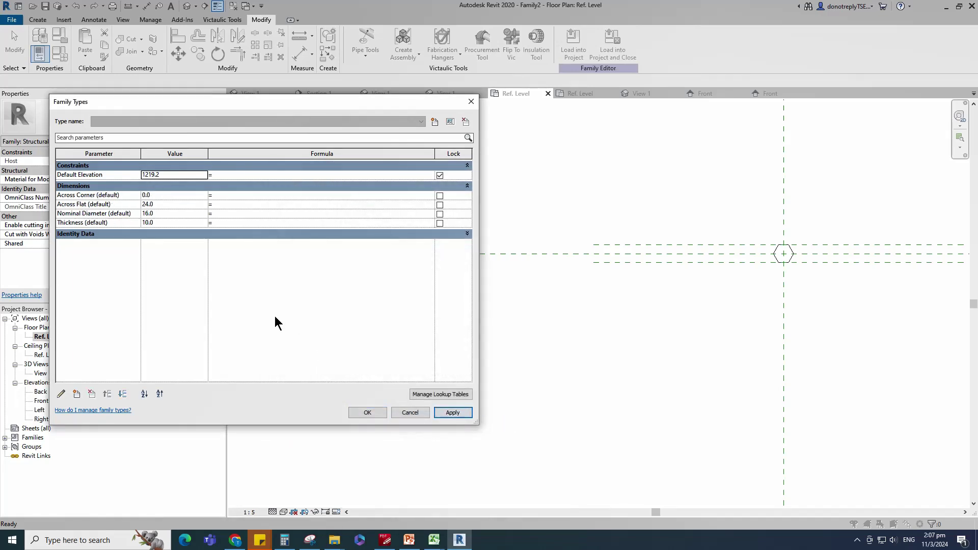
# - Import the lookup table Hex Bolt Nut.csv from the Lookup Table folder into the family
pyautogui.click(435, 396)
pyautogui.click(748, 356)
pyautogui.click(236, 146)
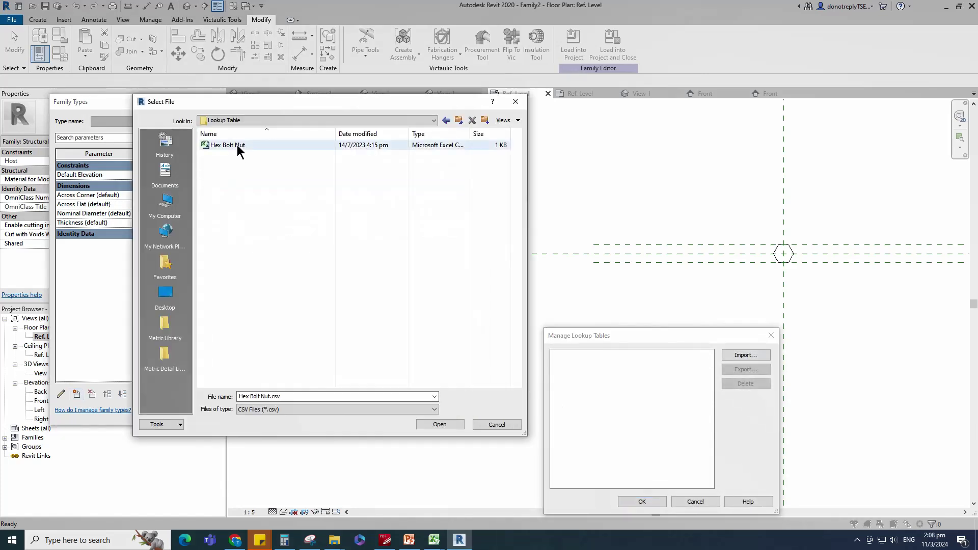
pyautogui.click(438, 423)
pyautogui.click(642, 502)
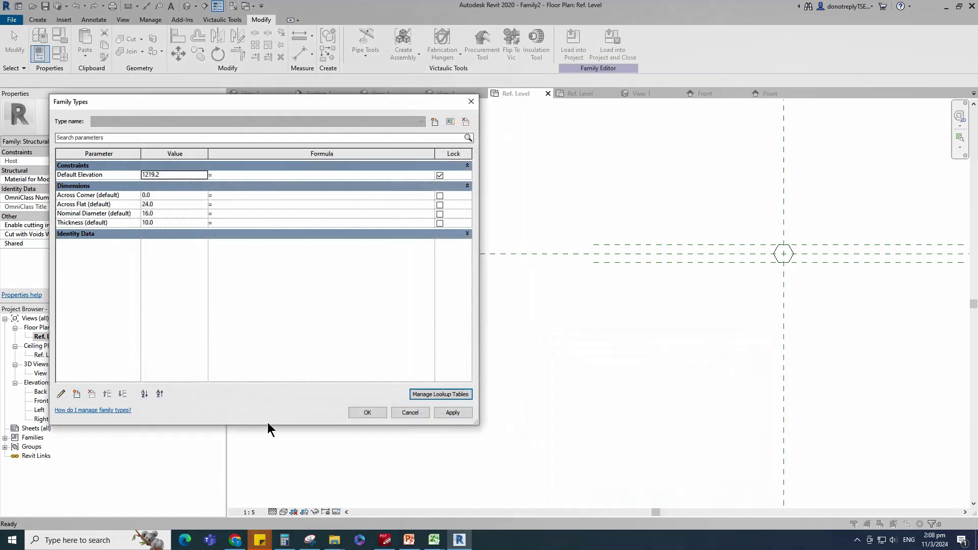
# - Add a text type parameter named Lookup Table Name, grouped under Other, and set its value to Hex Bolt Nut
pyautogui.click(76, 394)
pyautogui.write('Look')
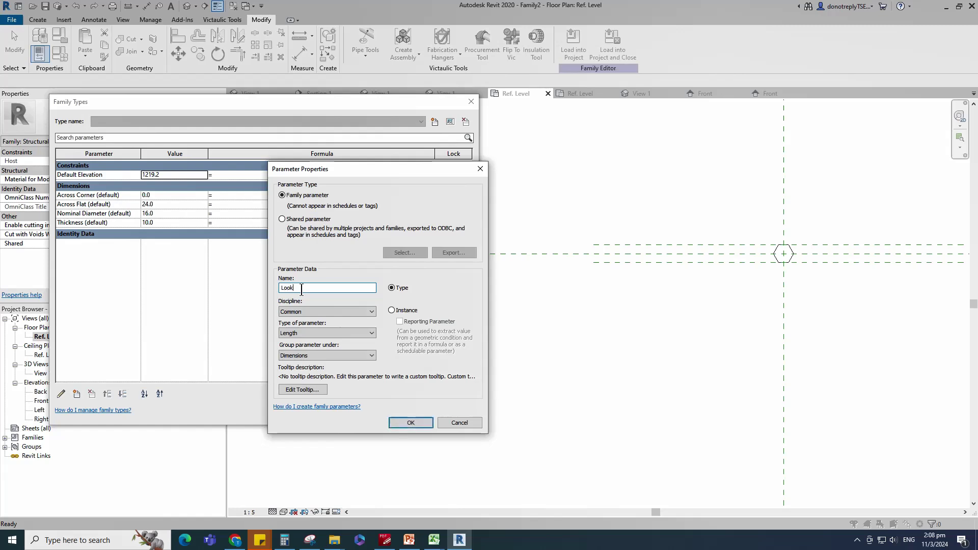
pyautogui.write('up Table Name')
pyautogui.click(306, 333)
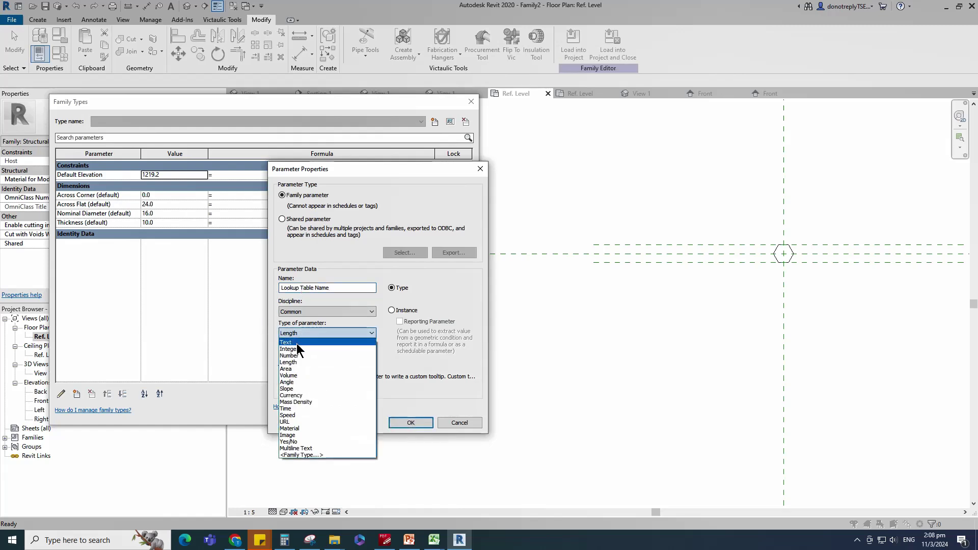
pyautogui.click(296, 341)
pyautogui.click(304, 355)
pyautogui.click(288, 240)
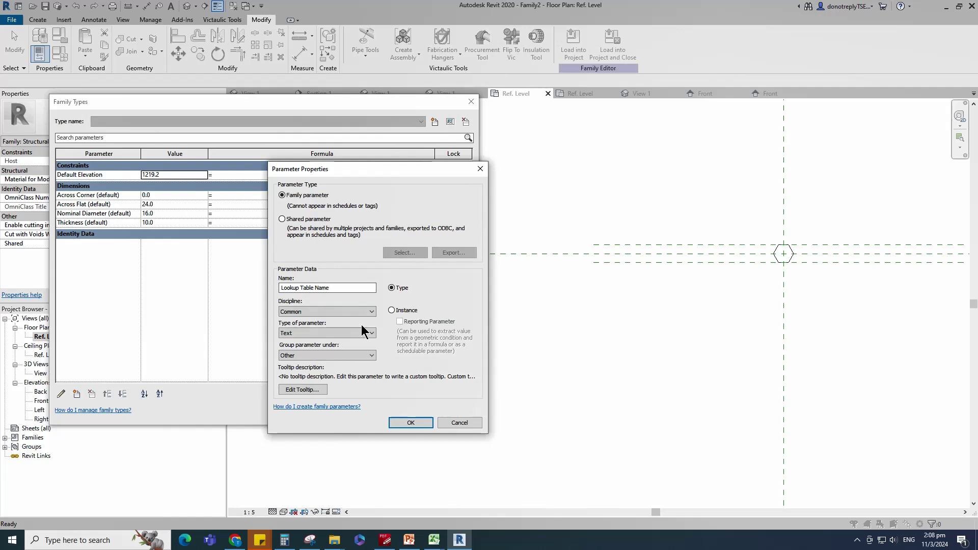
pyautogui.click(411, 423)
pyautogui.click(451, 414)
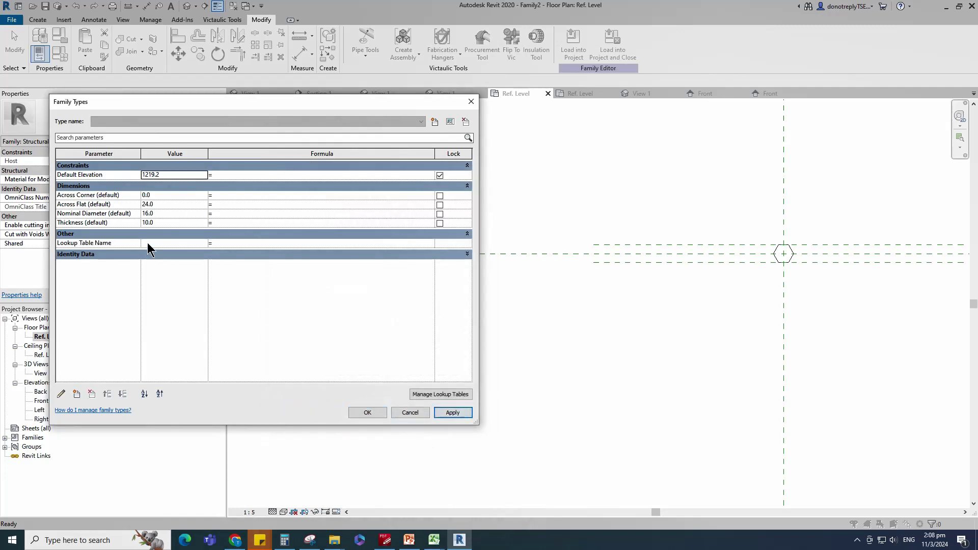
pyautogui.write('Hex Bolt Nut')
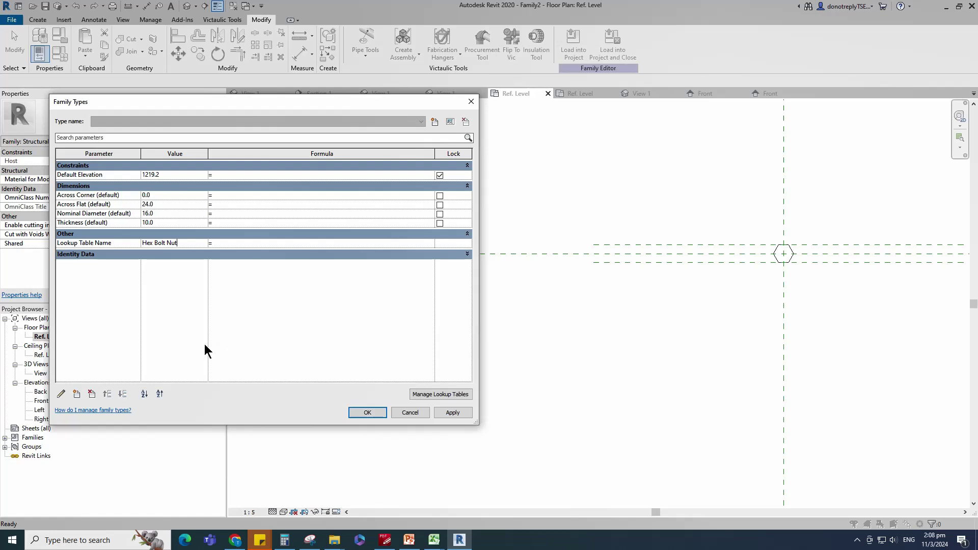
pyautogui.click(448, 411)
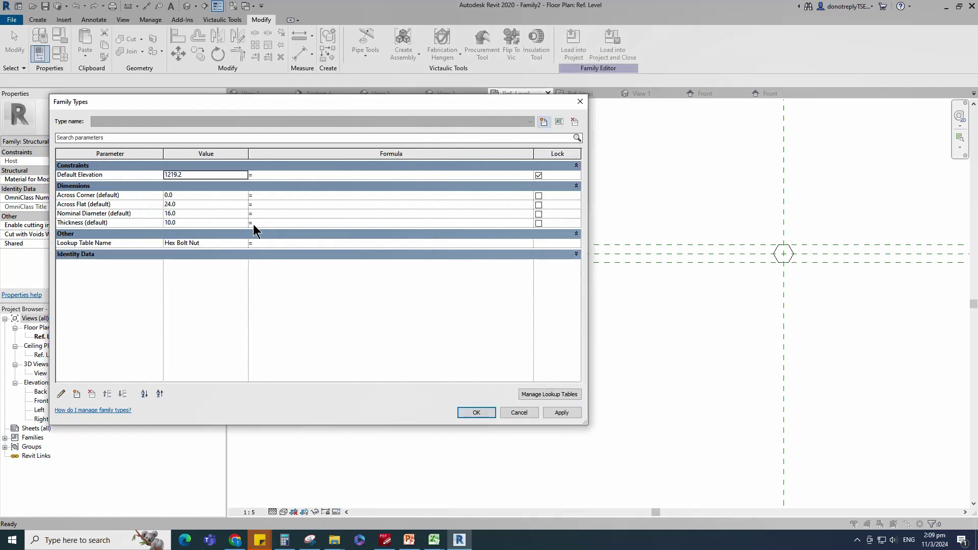
# - Set the Across Corner formula to size_lookup(Lookup Table Name, "AC", Nominal Diameter * 1.65, Nominal Diameter) and apply it
pyautogui.click(279, 196)
pyautogui.write('size_lookup(Lookup Table Name, "AC", Nominal Diameter * 1.65, Nominal Diameter)')
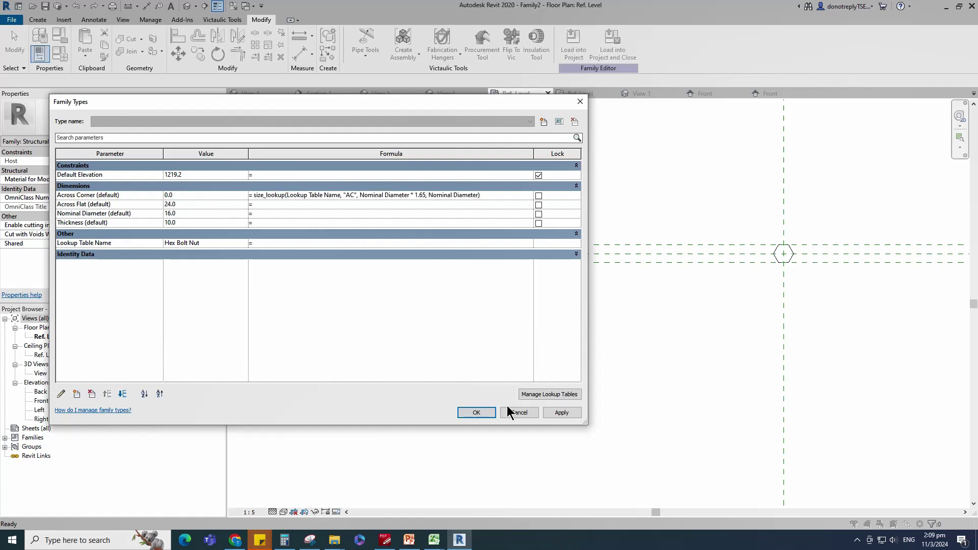
pyautogui.click(563, 414)
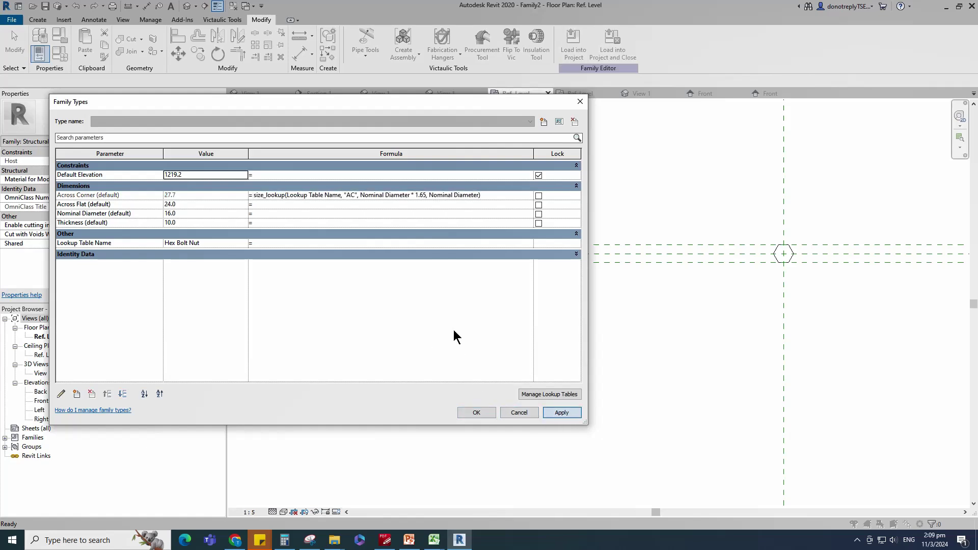
# - Set the Across Flat formula to size_lookup(Lookup Table Name, "AF", Nominal Diameter * 1.65, Nominal Diameter) and apply it
pyautogui.click(259, 206)
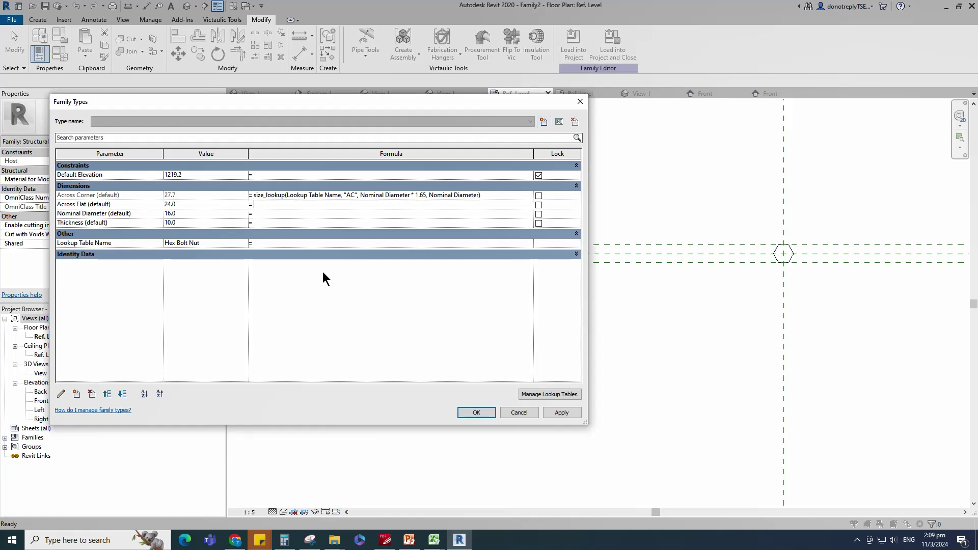
pyautogui.write('size_lookup(Lookup Table Name, "AF", Nominal Diameter * 1.65, Nominal Diameter)')
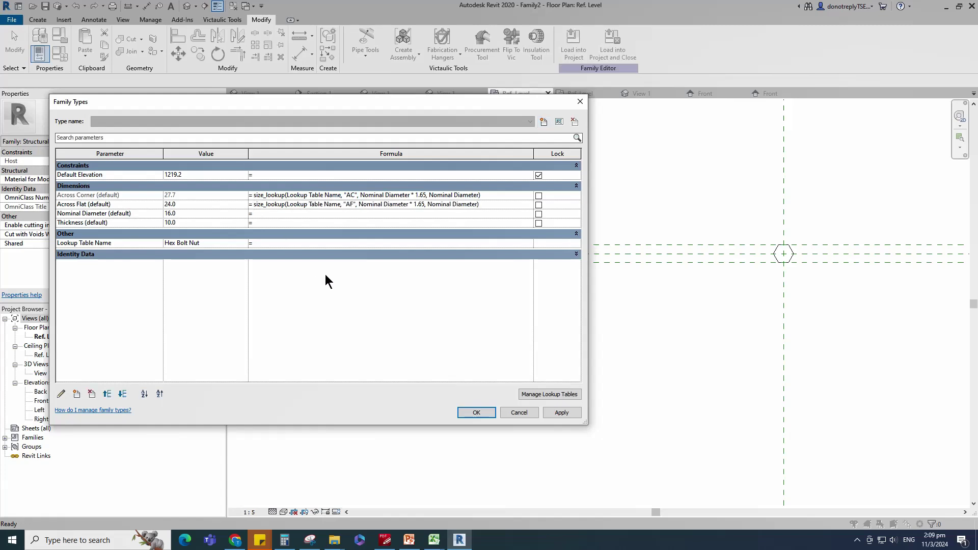
pyautogui.click(571, 414)
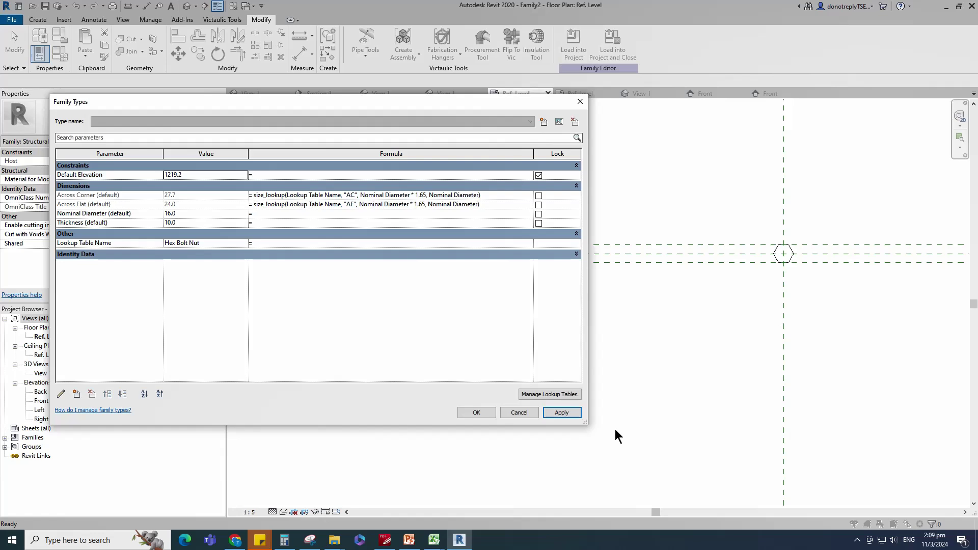
# - Set the Thickness formula to size_lookup(Lookup Table Name, "HT", Nominal Diameter * 0.65, Nominal Diameter) and apply it
pyautogui.click(261, 223)
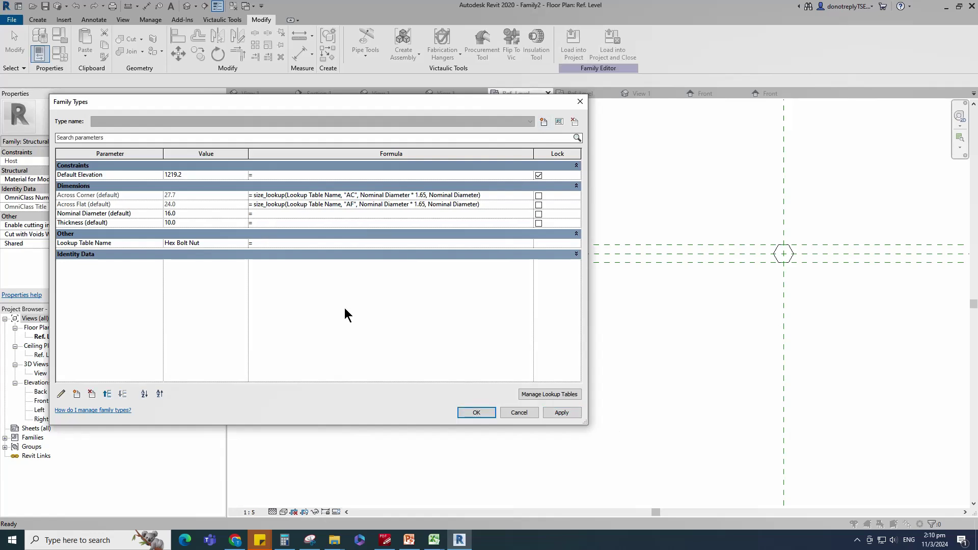
pyautogui.write('size_lookup(Lookup Table Name, "HT", Nominal Diameter * 0.65, Nominal Diameter)')
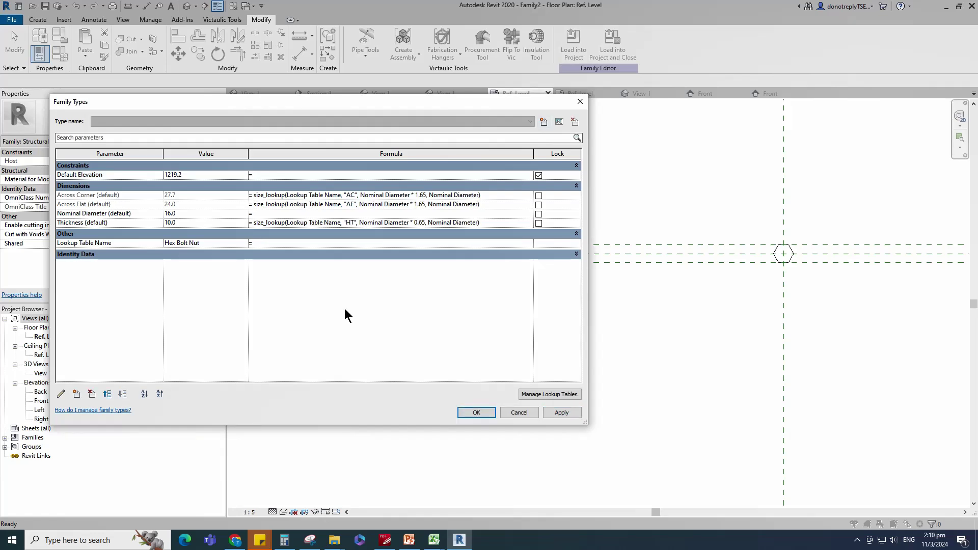
pyautogui.click(562, 414)
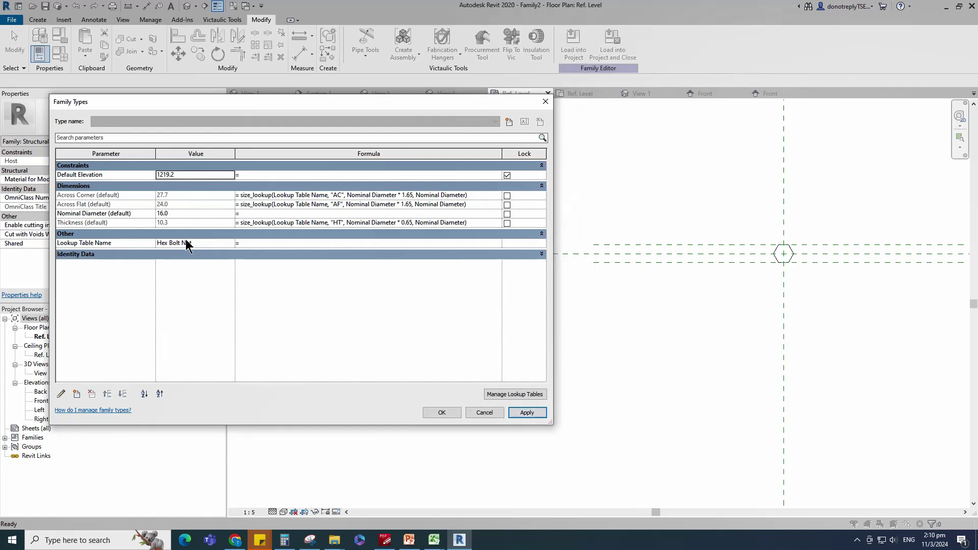
# - Test the lookup formulas by setting Nominal Diameter to 12, 36 and 80 in turn, and close the family types
pyautogui.click(163, 214)
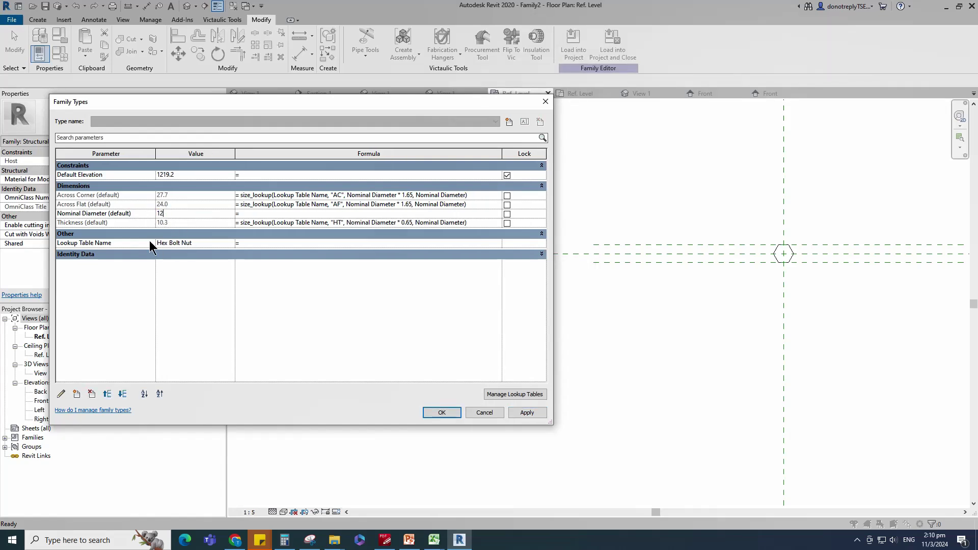
pyautogui.click(531, 414)
pyautogui.moveTo(178, 214); pyautogui.dragTo(54, 222)
pyautogui.write('36')
pyautogui.click(528, 413)
pyautogui.write('80')
pyautogui.press('Tab')
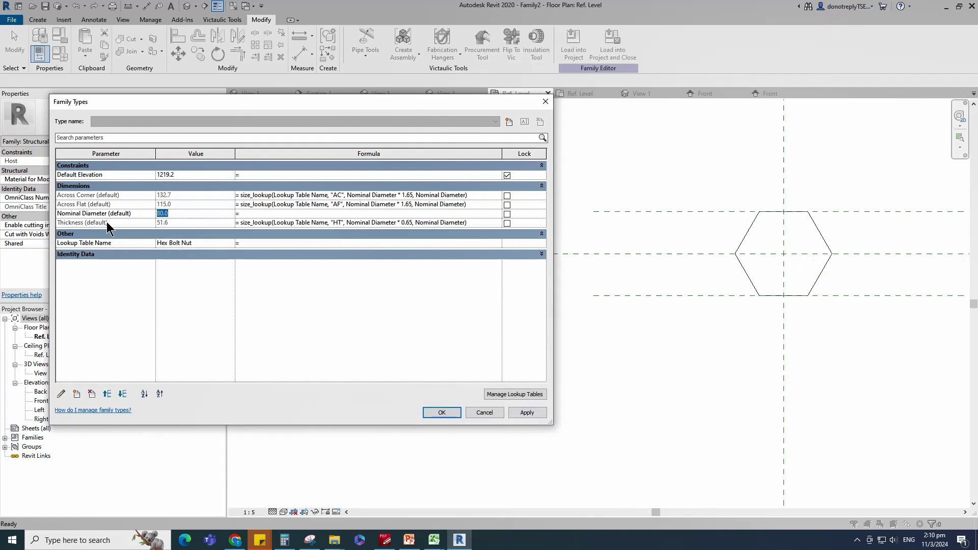
pyautogui.click(441, 413)
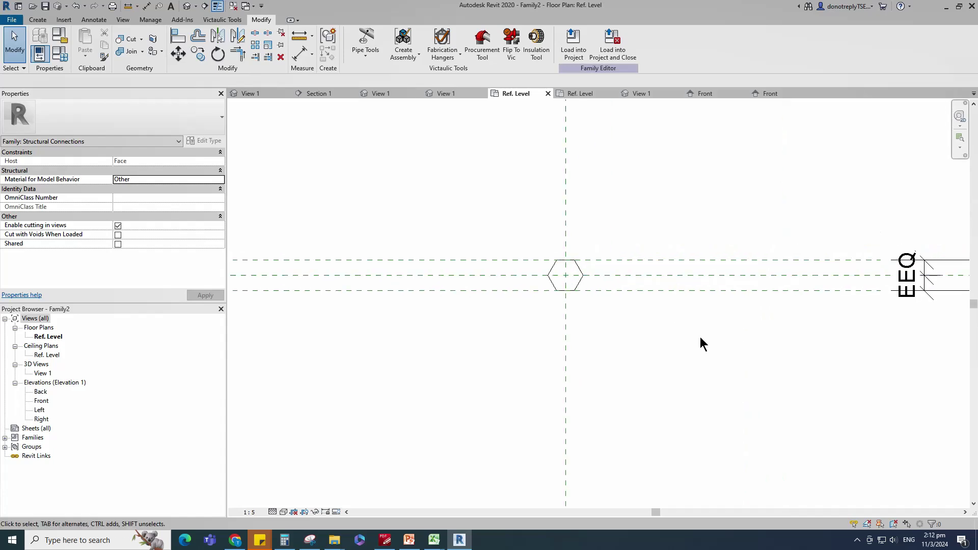
# - Start a void sweep from the Front elevation, with the reference plane at the nut's top as work plane, and open the Ref. Level plan
pyautogui.doubleClick(41, 402)
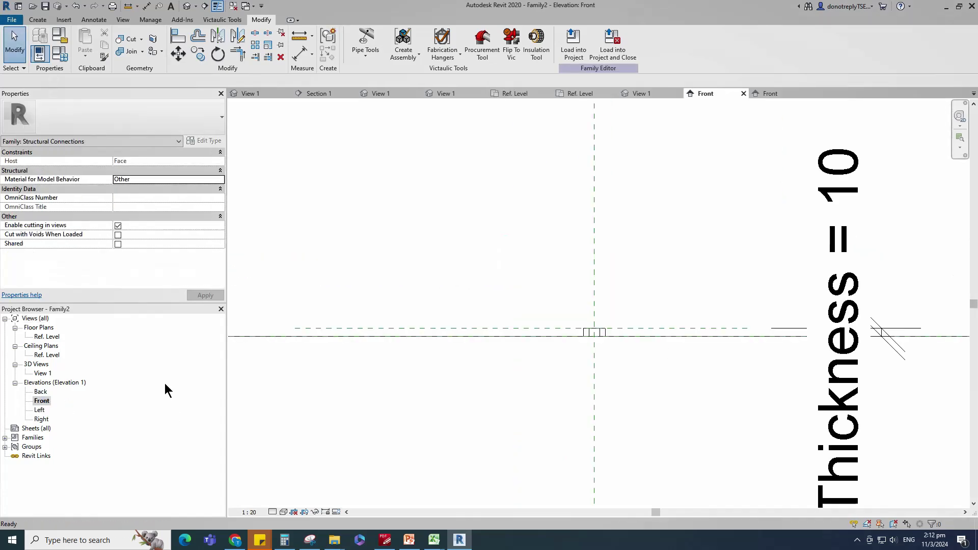
pyautogui.click(37, 20)
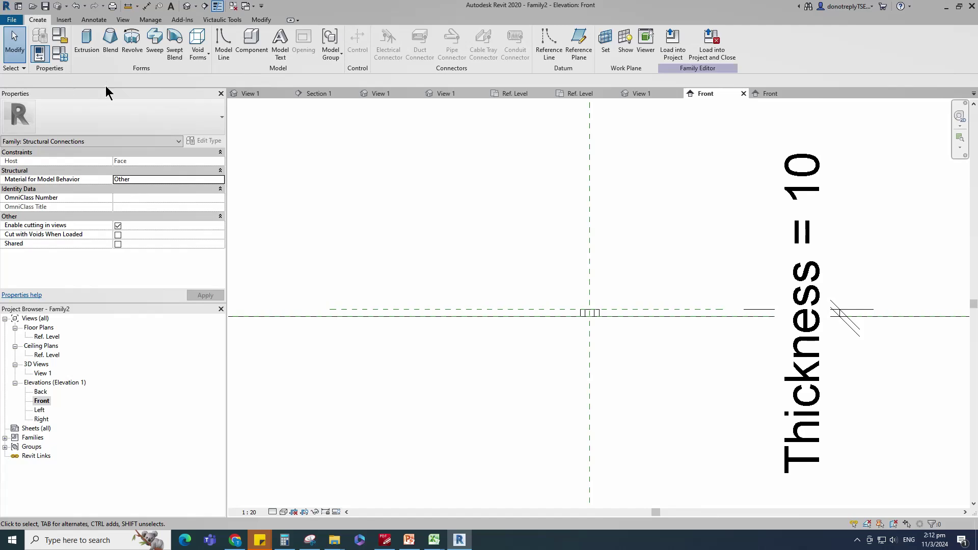
pyautogui.click(206, 57)
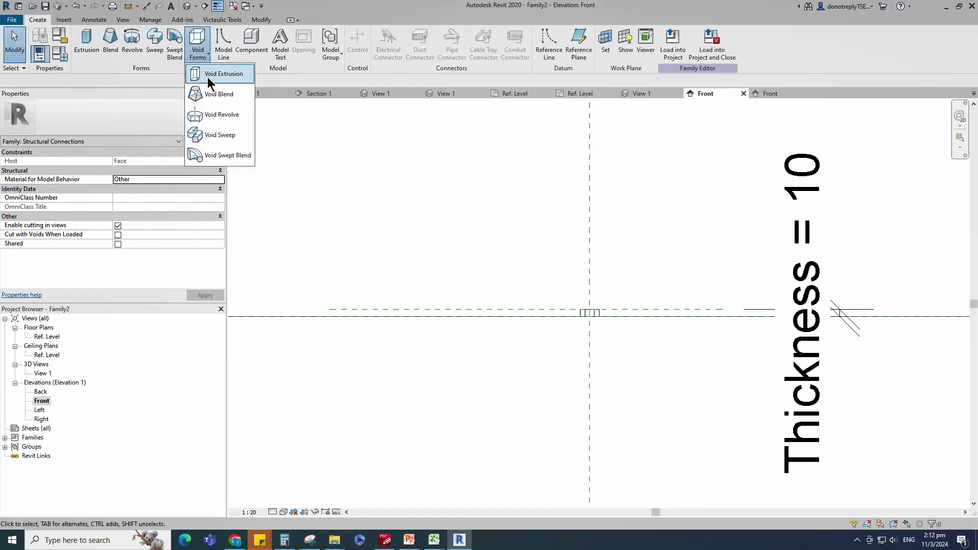
pyautogui.click(220, 135)
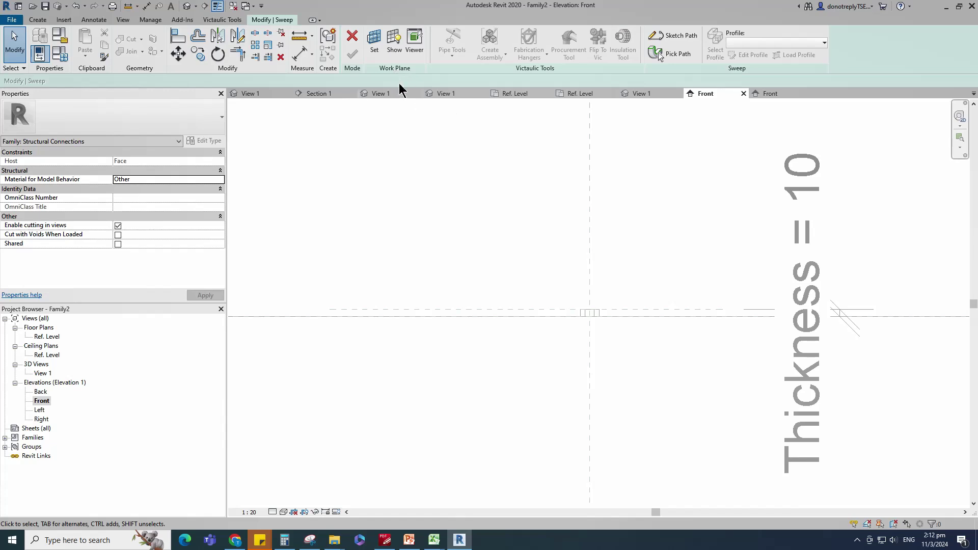
pyautogui.click(374, 42)
pyautogui.click(407, 284)
pyautogui.click(461, 329)
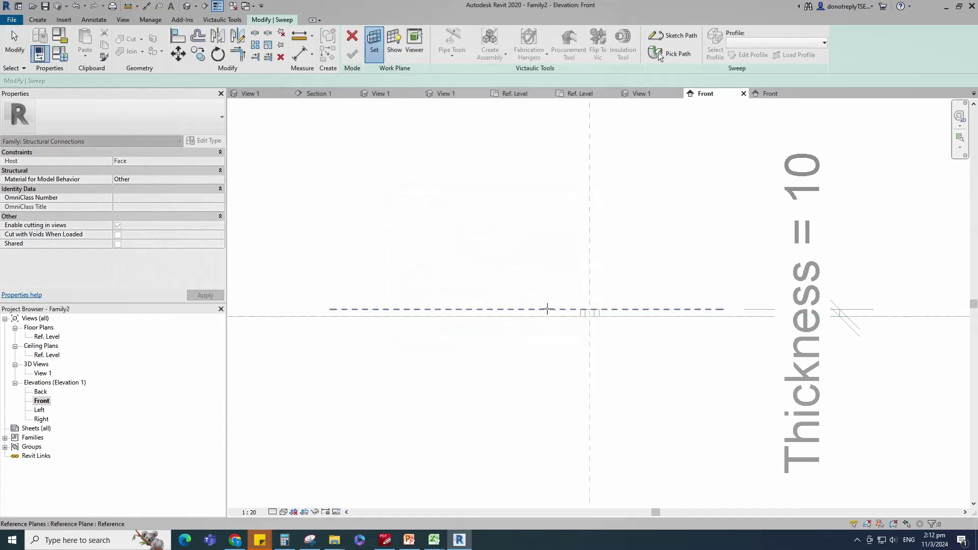
pyautogui.click(548, 309)
pyautogui.click(641, 378)
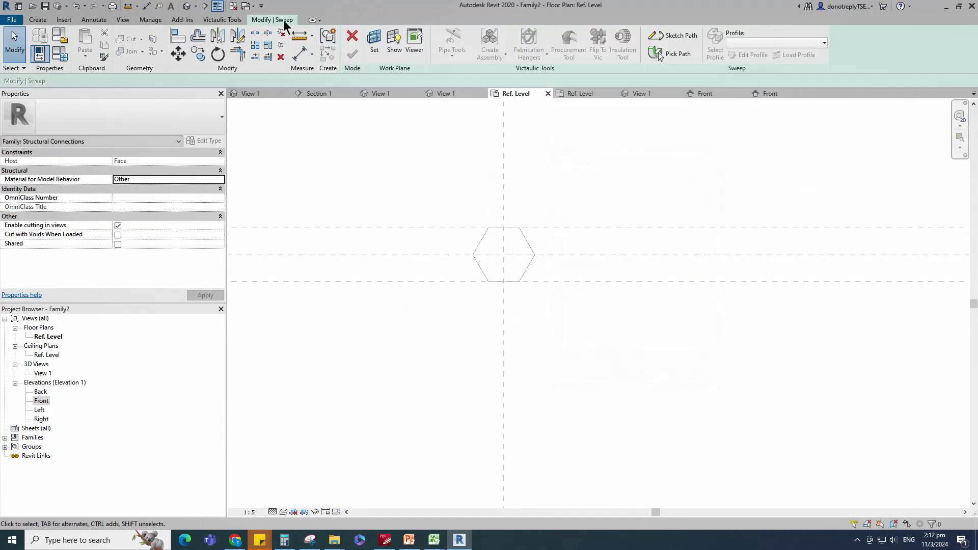
# - Sketch a circular sweep path of 15 mm radius centred on the intersection of the center reference planes
pyautogui.click(679, 35)
pyautogui.click(416, 34)
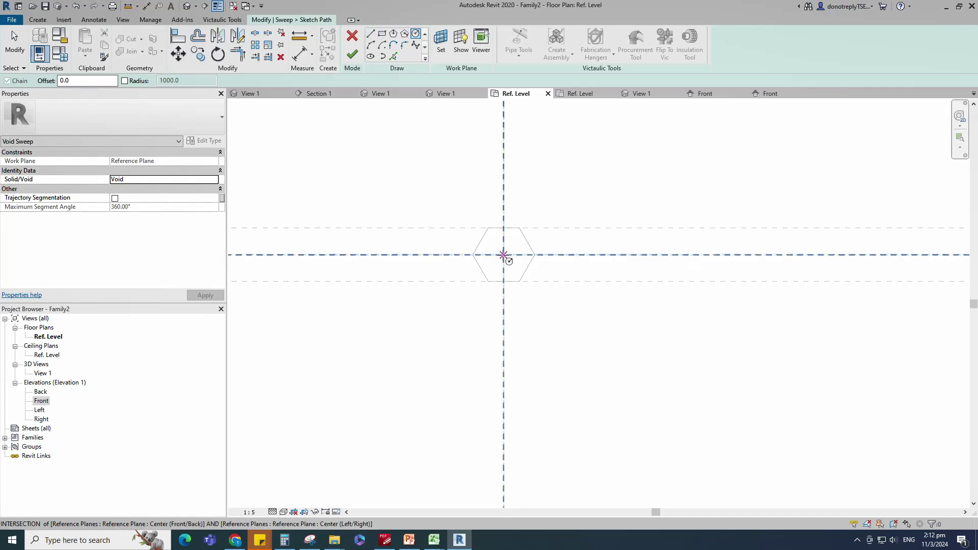
pyautogui.click(503, 255)
pyautogui.write('150')
pyautogui.press('Return')
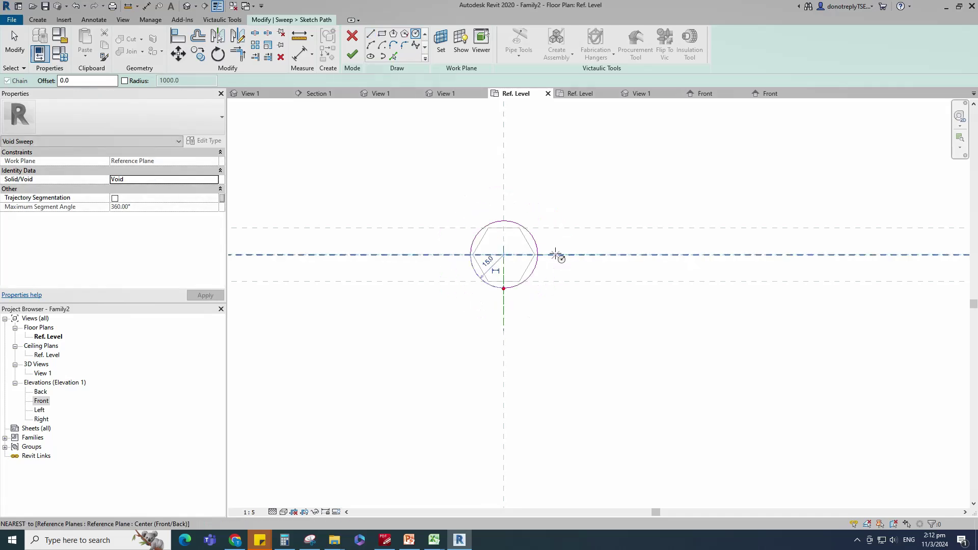
pyautogui.scroll(3, 504, 301)
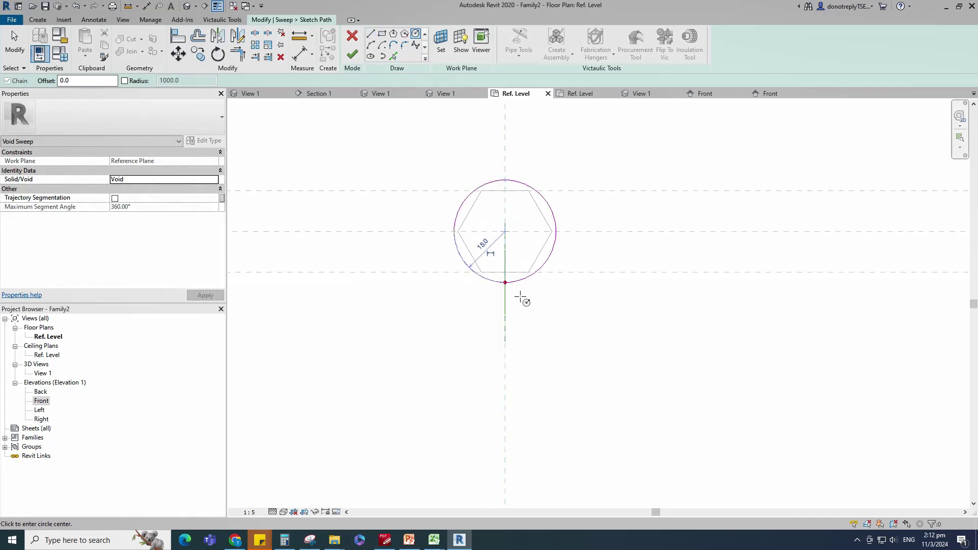
pyautogui.press('Escape')
pyautogui.press('Escape')
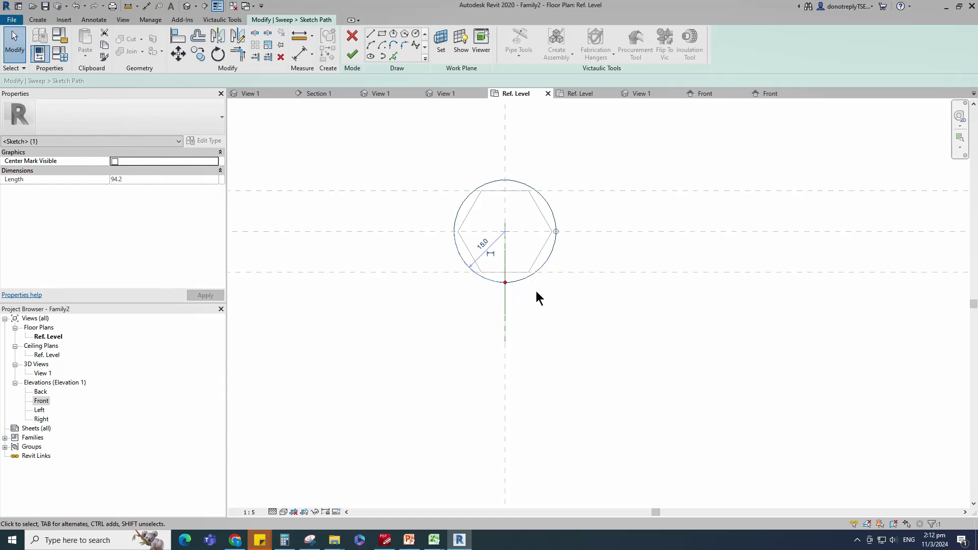
# - Make the circle's center mark visible, then align and lock its center to both center reference planes
pyautogui.press('a')
pyautogui.press('l')
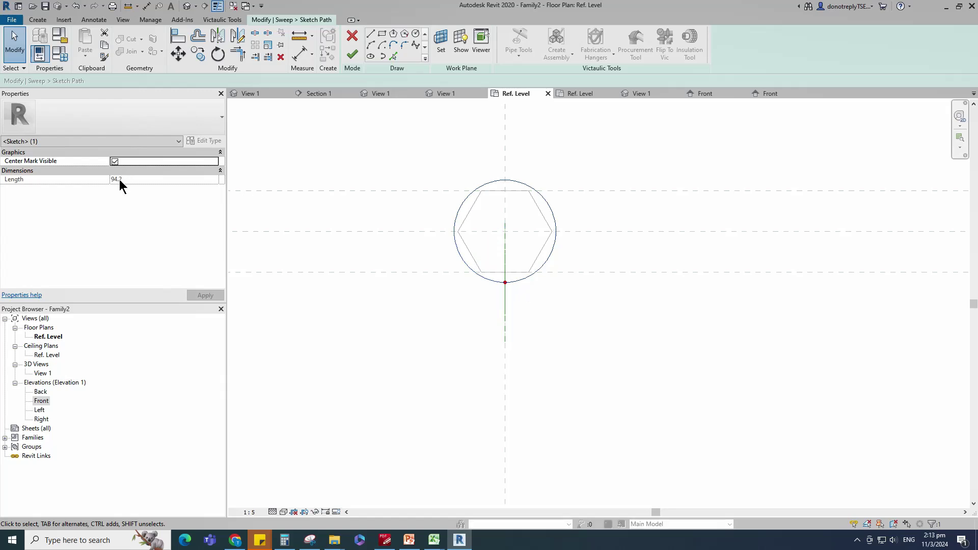
pyautogui.click(505, 166)
pyautogui.click(505, 220)
pyautogui.click(523, 321)
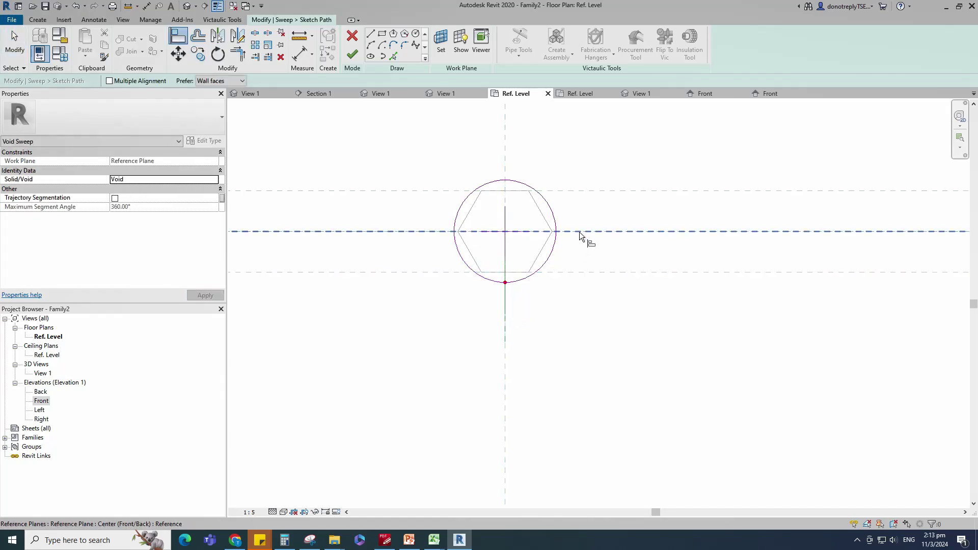
pyautogui.click(579, 232)
pyautogui.click(527, 232)
pyautogui.click(583, 251)
# - Add a diameter dimension to the circular path and label it with a new instance parameter named AC1
pyautogui.click(312, 54)
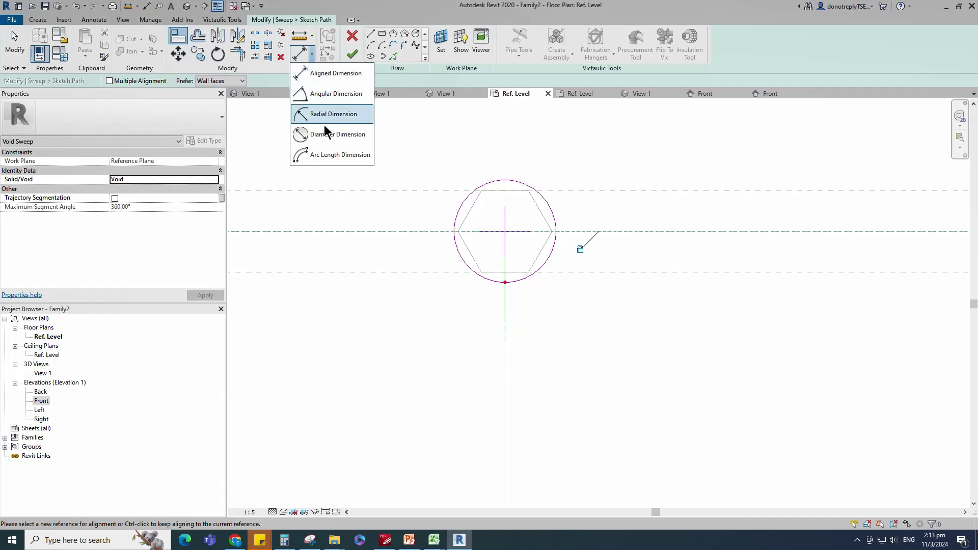
pyautogui.click(329, 133)
pyautogui.click(548, 203)
pyautogui.click(668, 152)
pyautogui.press('Escape')
pyautogui.scroll(-2, 713, 153)
pyautogui.click(614, 189)
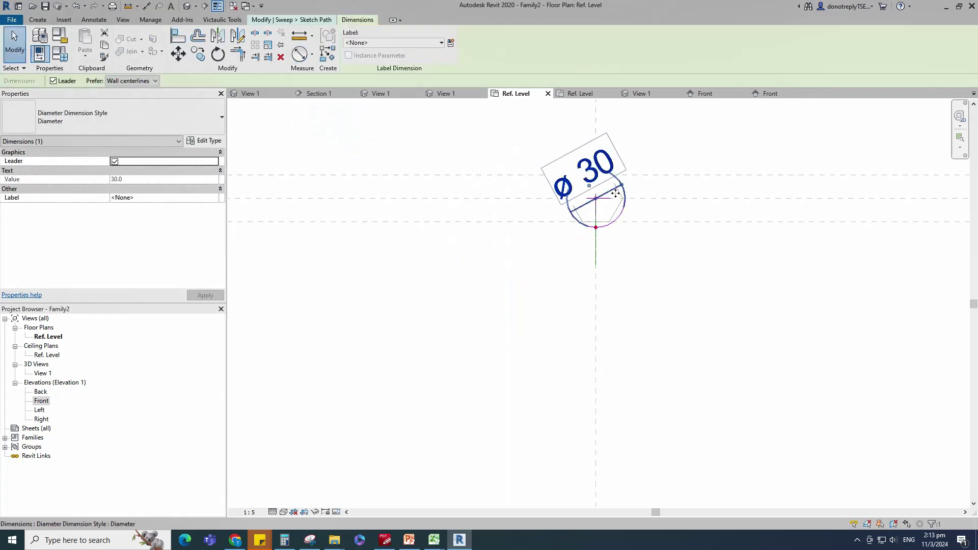
pyautogui.click(451, 45)
pyautogui.write('A')
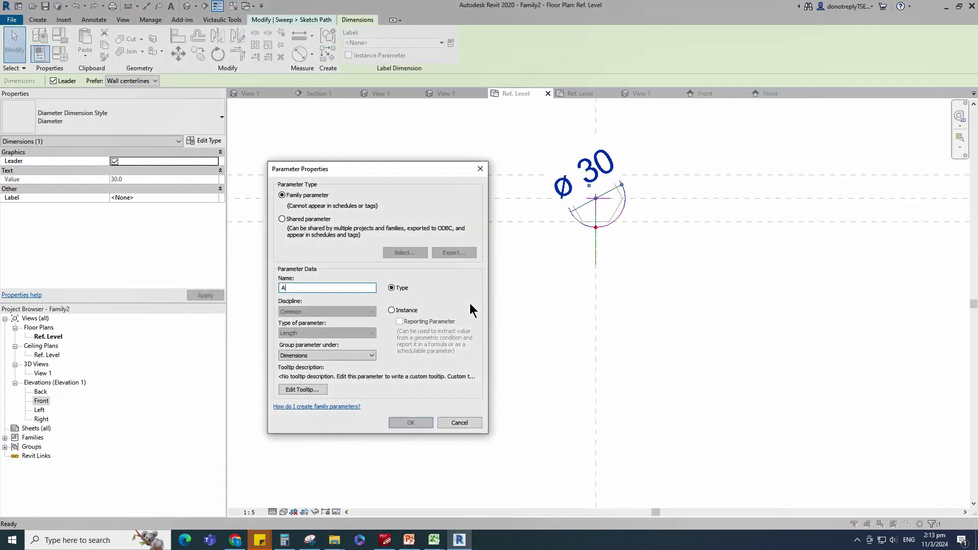
pyautogui.write('C1')
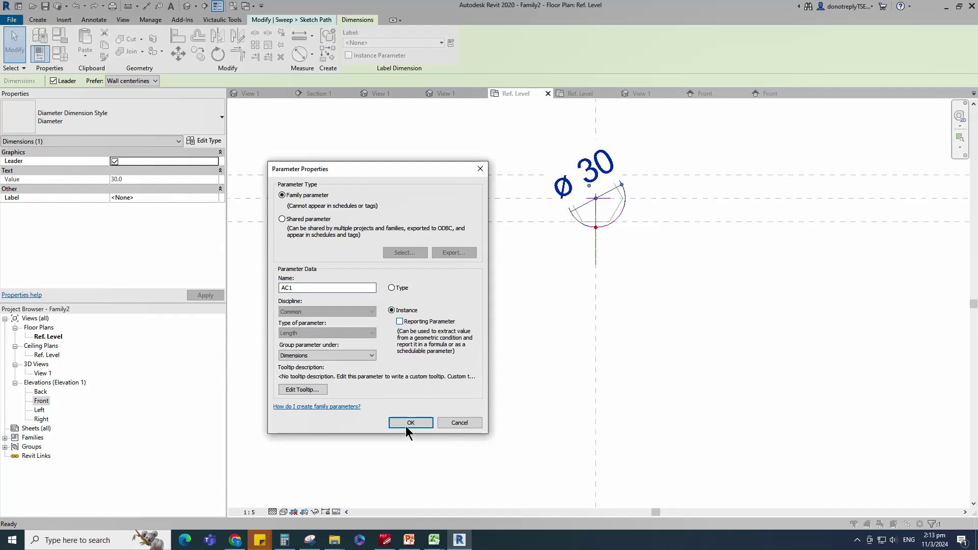
pyautogui.click(408, 425)
# - Set the AC1 formula to Across Corner*1.15 in the family types and apply it
pyautogui.scroll(-2, 760, 287)
pyautogui.click(61, 55)
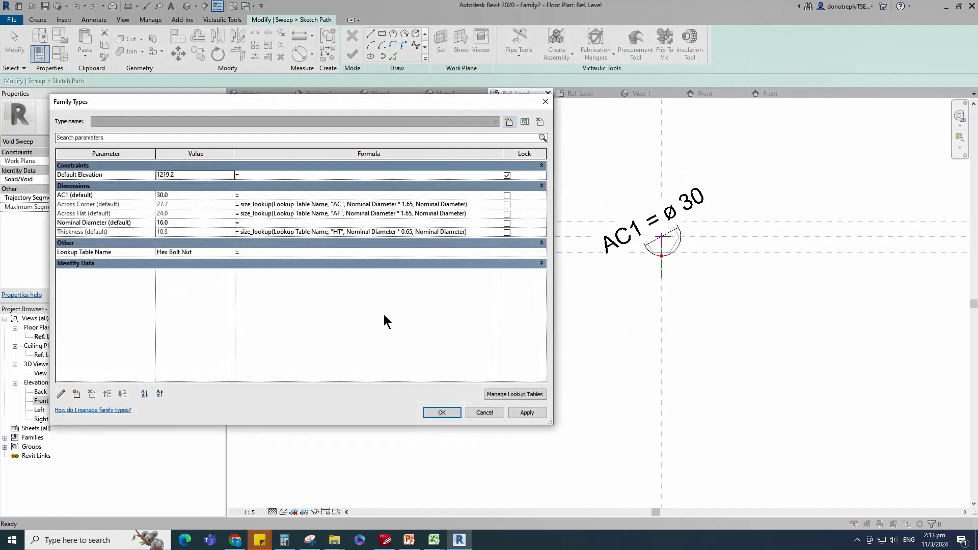
pyautogui.click(243, 195)
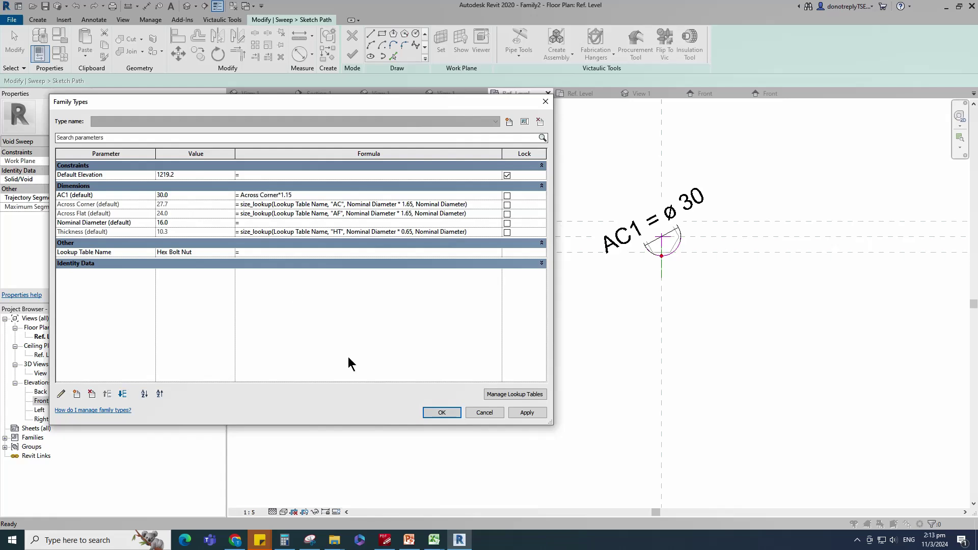
pyautogui.click(527, 412)
# - Move Nominal Diameter to the top of the Dimensions parameters, apply the order and close the family types
pyautogui.click(96, 223)
pyautogui.click(107, 394)
pyautogui.click(107, 393)
pyautogui.click(107, 394)
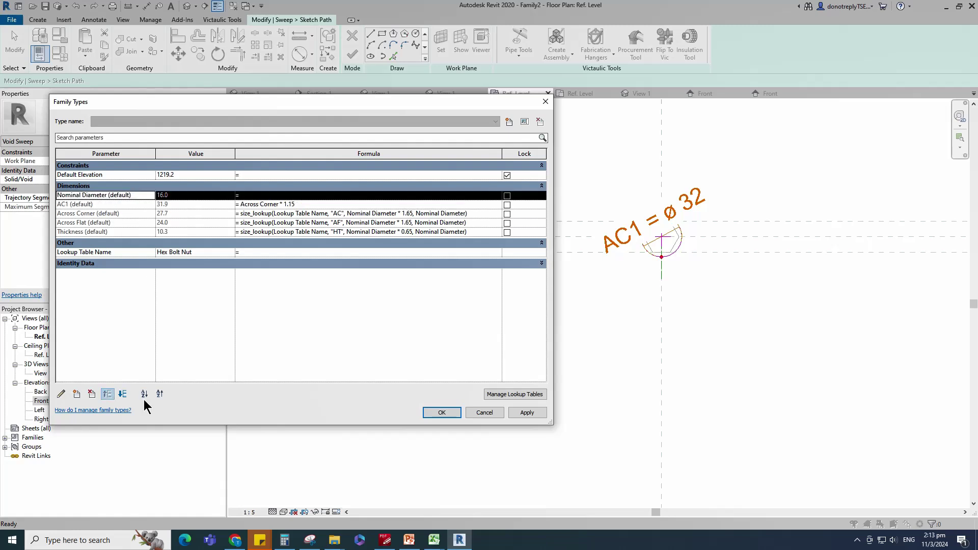
pyautogui.click(523, 412)
pyautogui.click(446, 413)
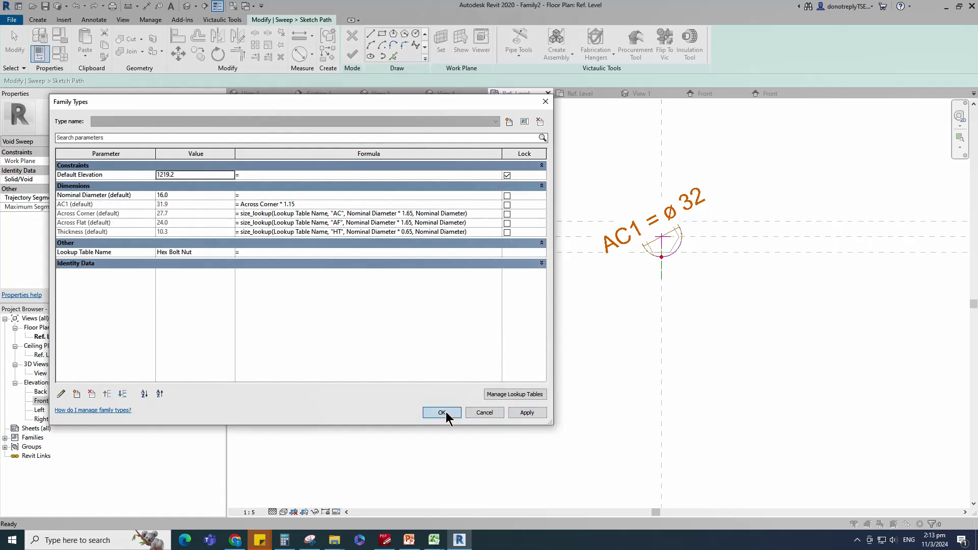
# - Finish the circular sweep path and open its profile for sketching in the Left elevation
pyautogui.scroll(1, 787, 301)
pyautogui.click(353, 55)
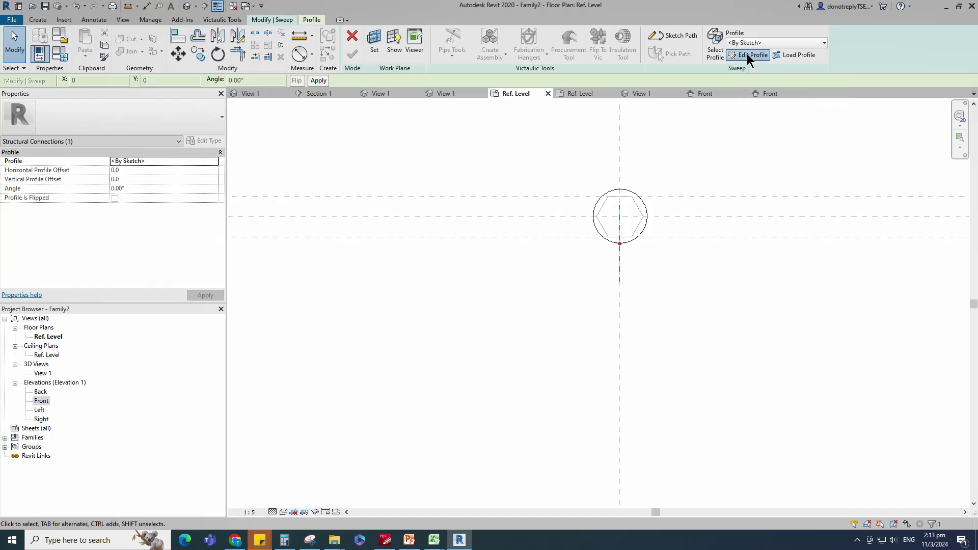
pyautogui.click(744, 60)
pyautogui.click(640, 377)
# - Sketch a profile line about 14.4 mm long from the nut's upper outer corner, sloping outward and down at 30°
pyautogui.scroll(10, 566, 403)
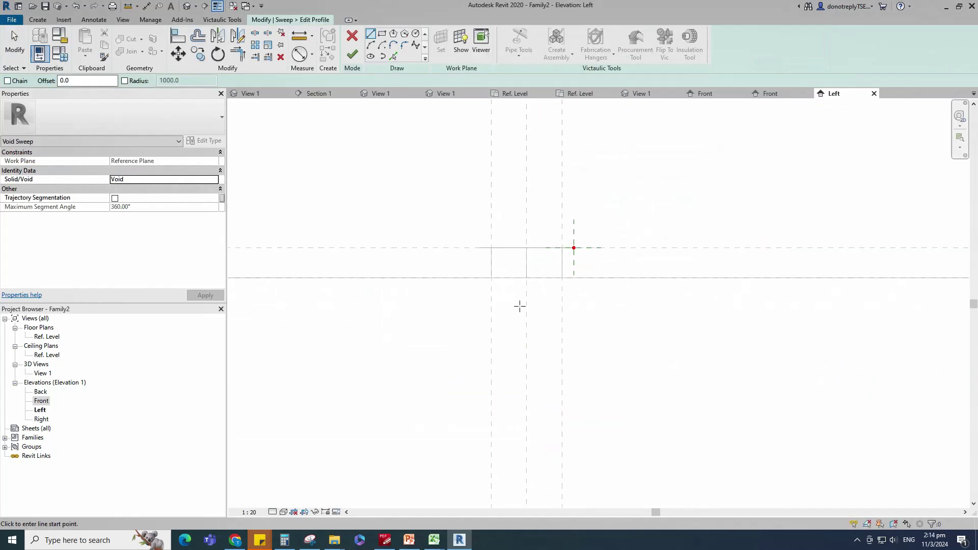
pyautogui.scroll(3, 594, 263)
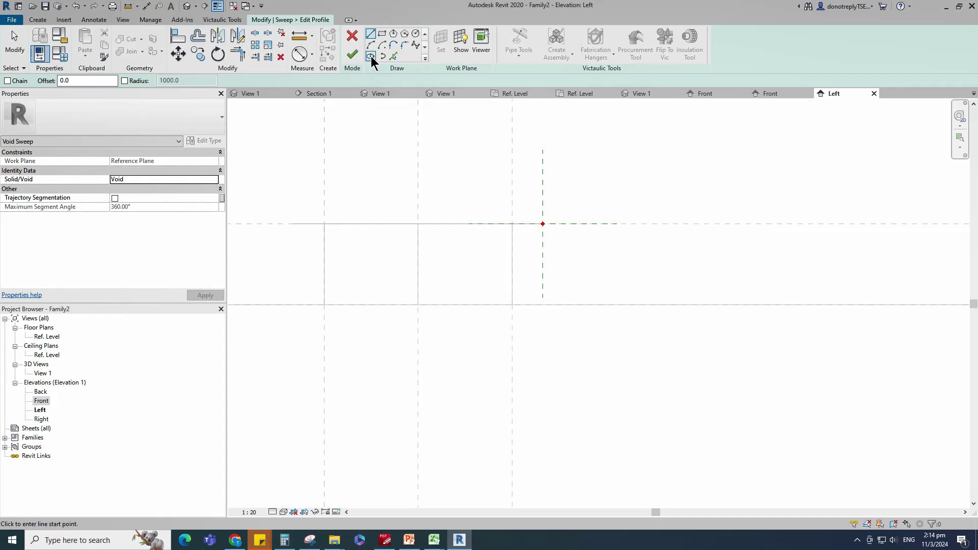
pyautogui.click(512, 223)
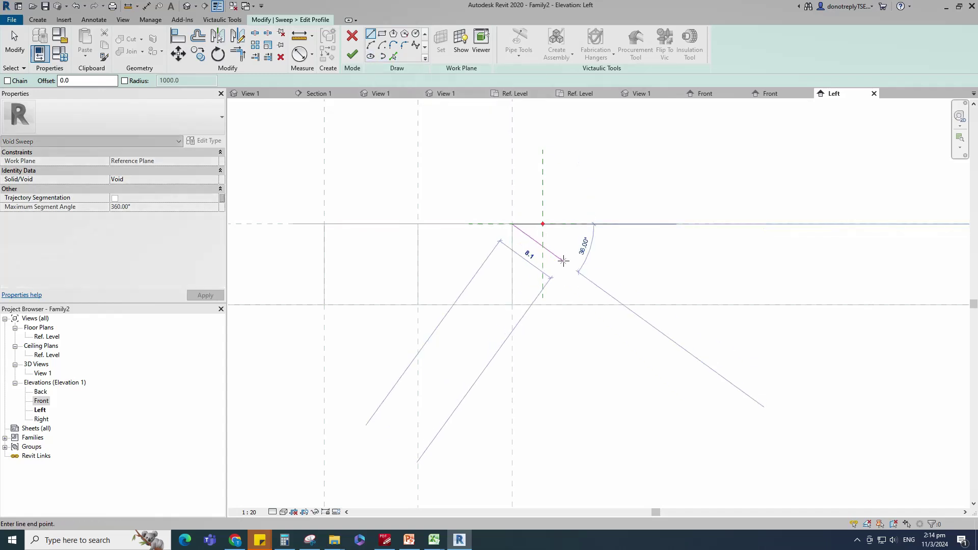
pyautogui.click(609, 280)
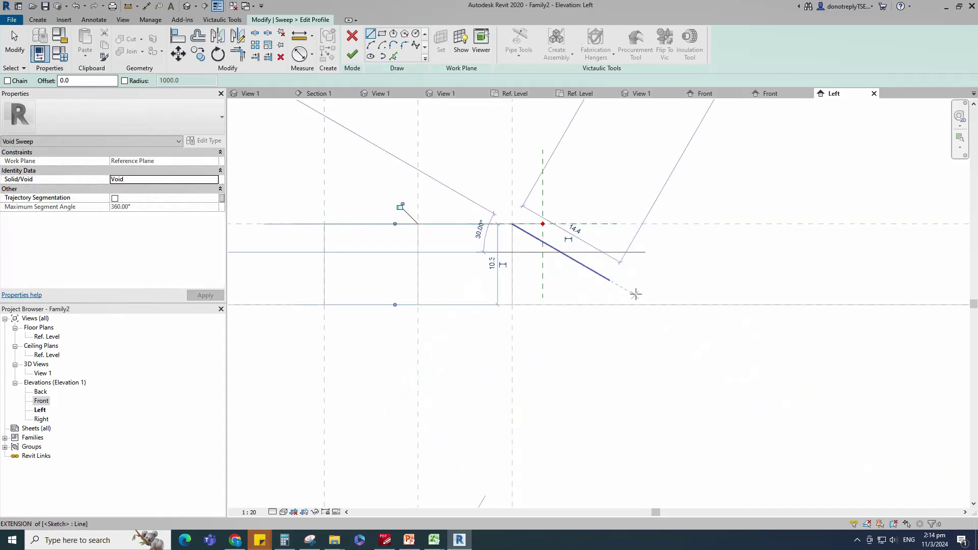
# - Align the sloped line's start point with the vertical reference plane along the nut's outer flat
pyautogui.click(178, 37)
pyautogui.click(513, 159)
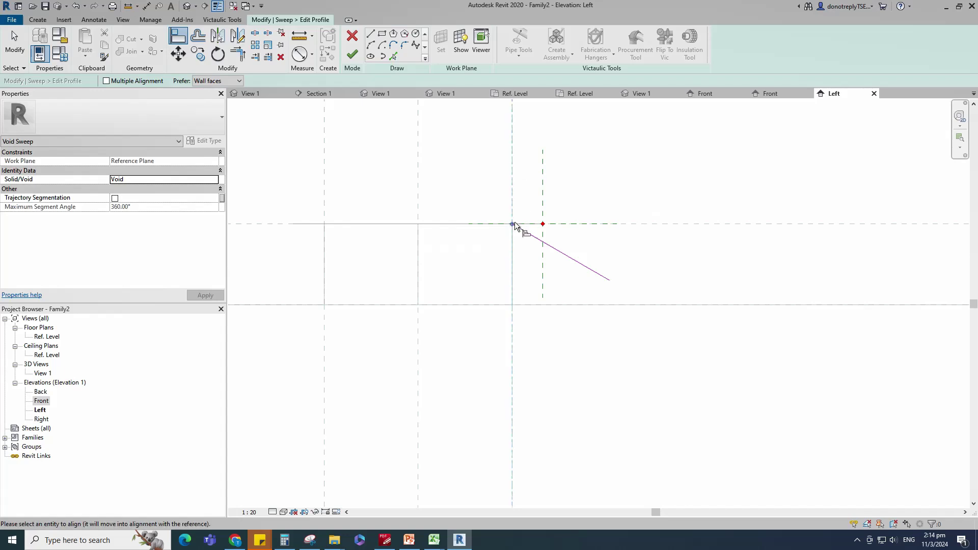
pyautogui.click(512, 224)
pyautogui.press('Escape')
pyautogui.press('Escape')
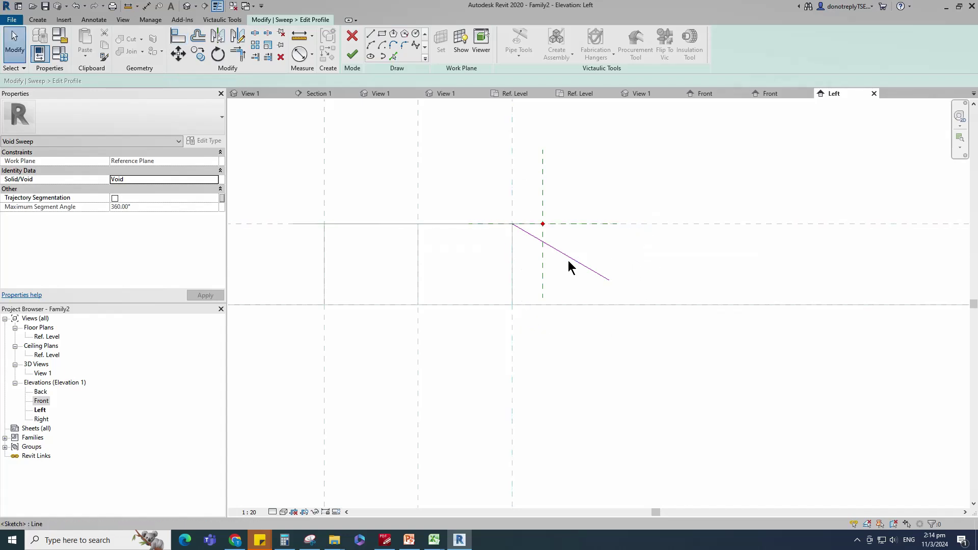
pyautogui.click(568, 256)
pyautogui.press('Escape')
# - Add profile lines by picking the horizontal plane at the nut's top and the vertical plane through the path point
pyautogui.click(371, 33)
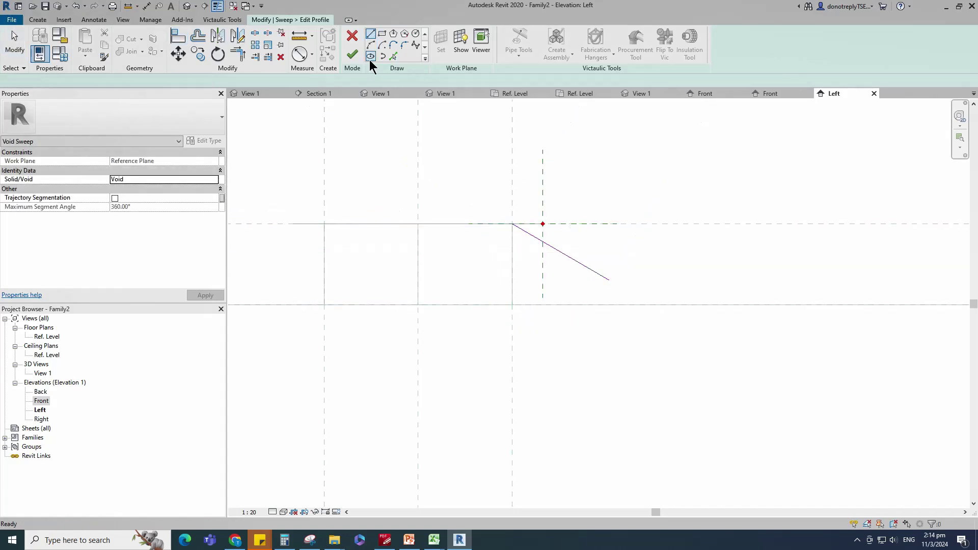
pyautogui.click(393, 56)
pyautogui.click(596, 227)
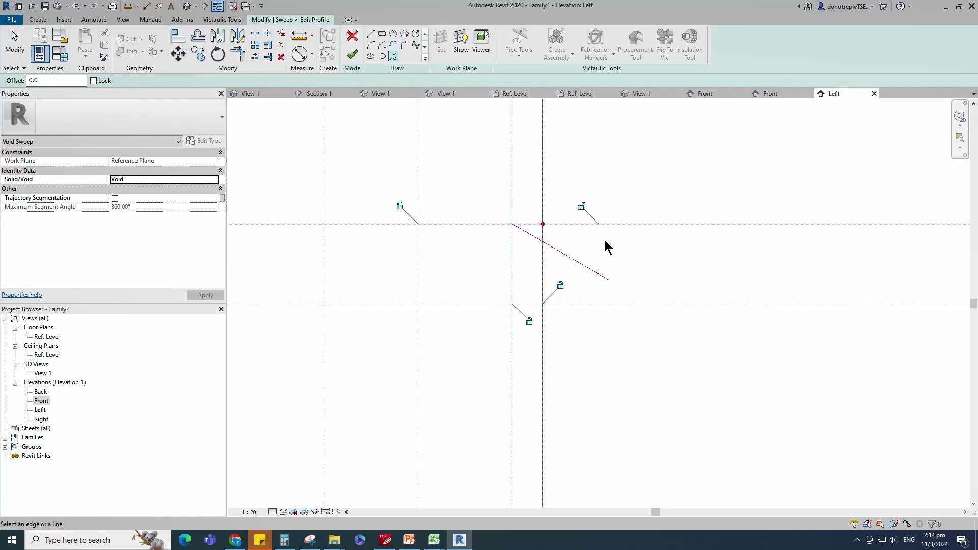
# - Trim the horizontal, vertical and sloped profile lines to corners so they form a closed triangle
pyautogui.click(237, 54)
pyautogui.click(529, 224)
pyautogui.click(543, 233)
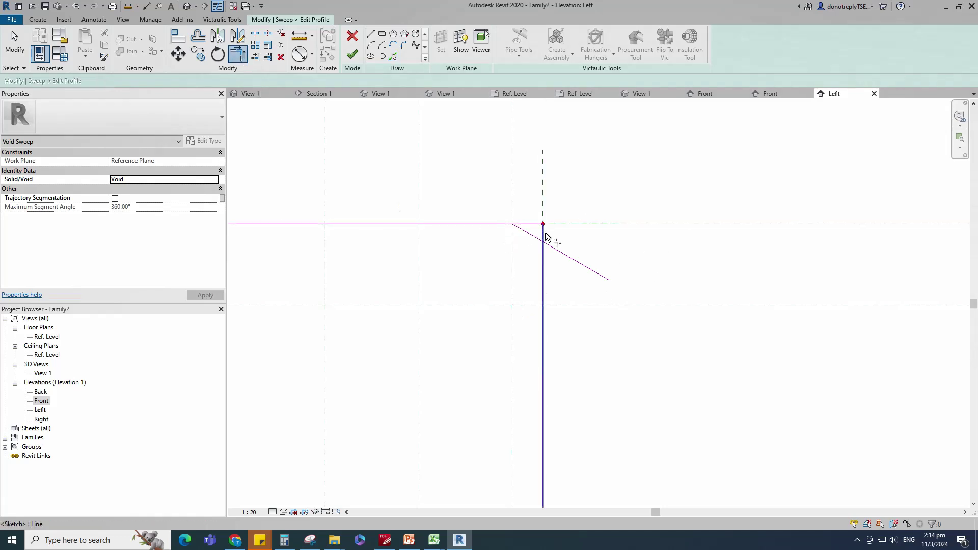
pyautogui.click(543, 233)
pyautogui.click(533, 236)
pyautogui.click(533, 236)
pyautogui.click(532, 224)
# - Place an angular dimension between the horizontal reference and the sloped profile line
pyautogui.click(311, 55)
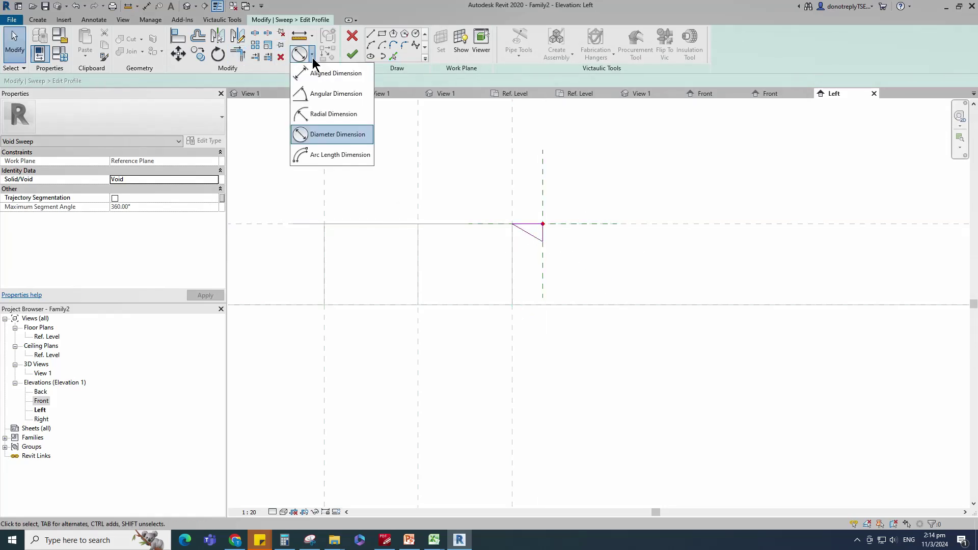
pyautogui.click(336, 97)
pyautogui.click(641, 225)
pyautogui.click(535, 239)
pyautogui.scroll(-5, 546, 241)
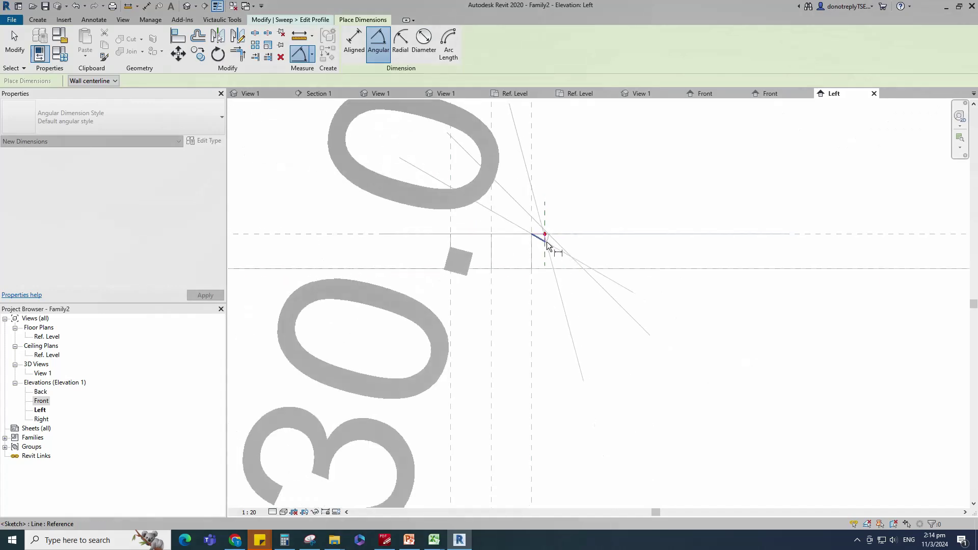
pyautogui.click(767, 356)
pyautogui.click(707, 344)
pyautogui.press('Escape')
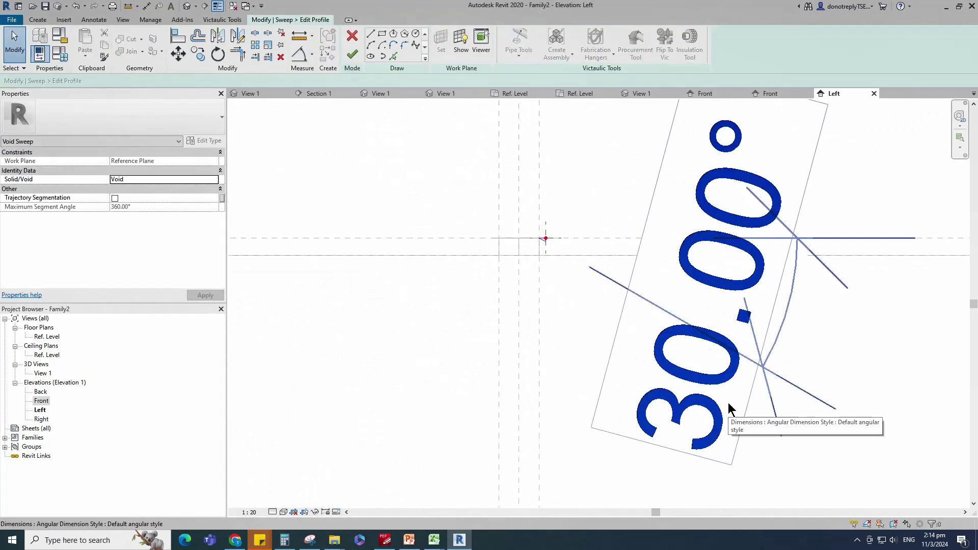
pyautogui.press('Escape')
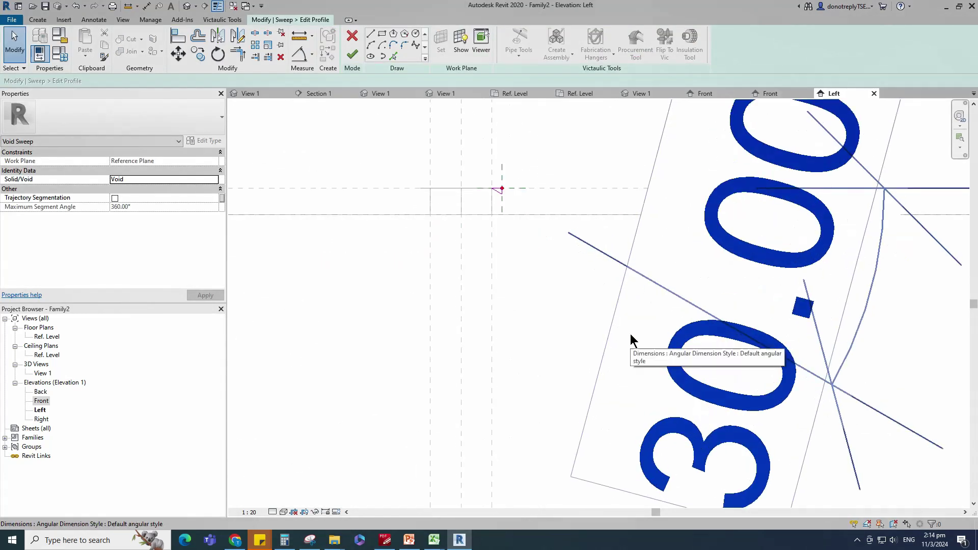
# - Set the Left elevation's view scale to 1:5 and lock the 30° angular dimension of the chamfer profile
pyautogui.scroll(-2, 464, 316)
pyautogui.click(249, 512)
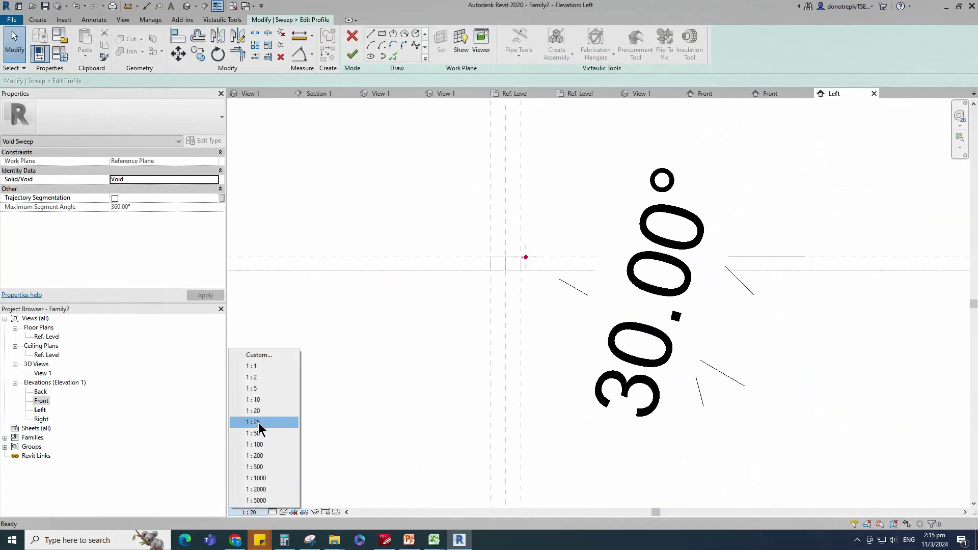
pyautogui.click(252, 388)
pyautogui.click(683, 350)
pyautogui.scroll(-2, 589, 351)
pyautogui.scroll(-2, 587, 347)
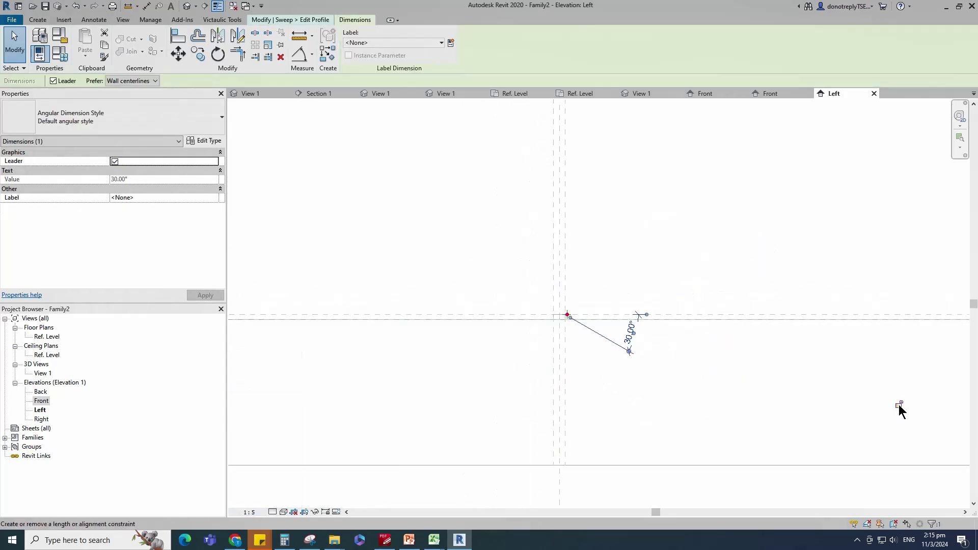
pyautogui.click(899, 405)
pyautogui.scroll(9, 614, 345)
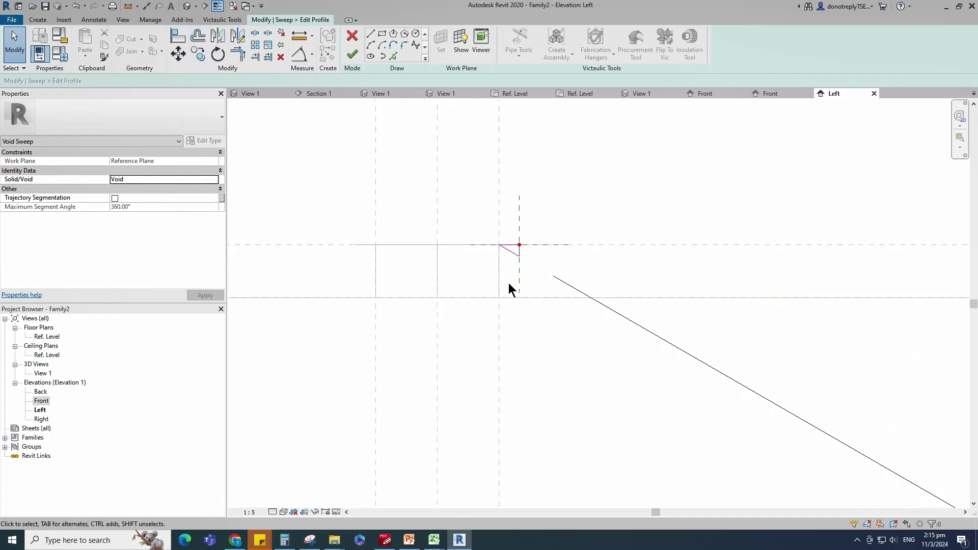
# - Finish the profile sketch and the void sweep, and show the chamfered nut from an angle in 3D View 1
pyautogui.scroll(-5, 537, 274)
pyautogui.click(352, 55)
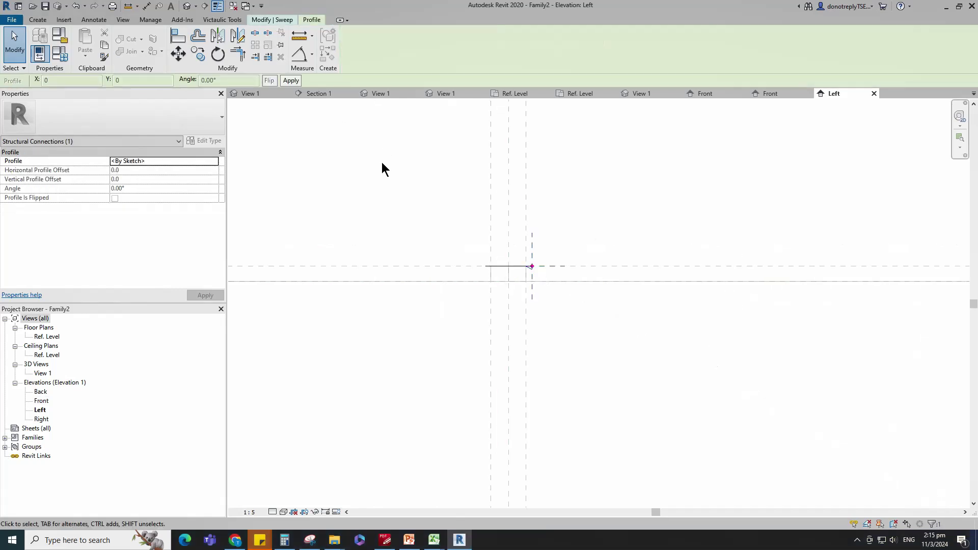
pyautogui.click(352, 56)
pyautogui.scroll(1, 453, 318)
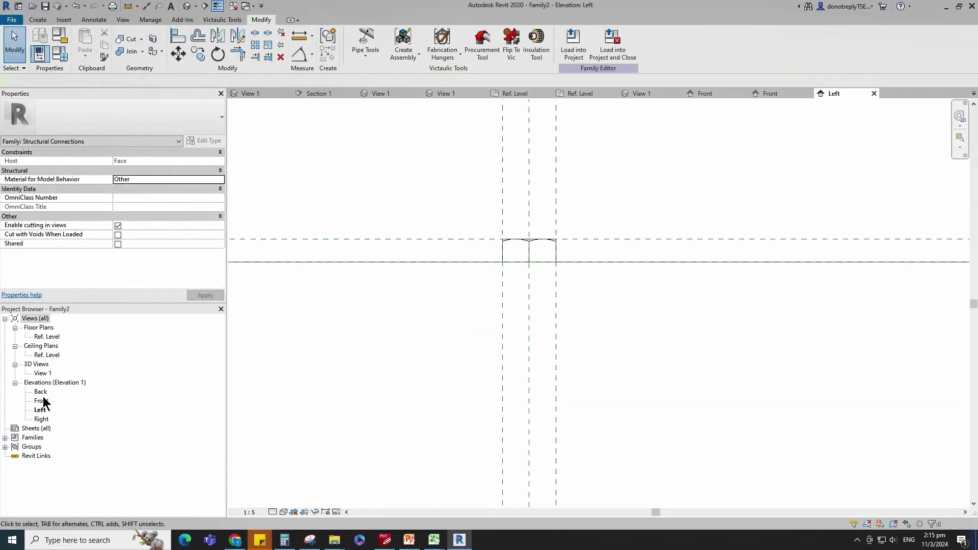
pyautogui.doubleClick(42, 374)
pyautogui.scroll(-1, 459, 351)
pyautogui.keyDown('shift'); pyautogui.moveTo(459, 352); pyautogui.dragTo(782, 449, button='middle'); pyautogui.keyUp('shift')
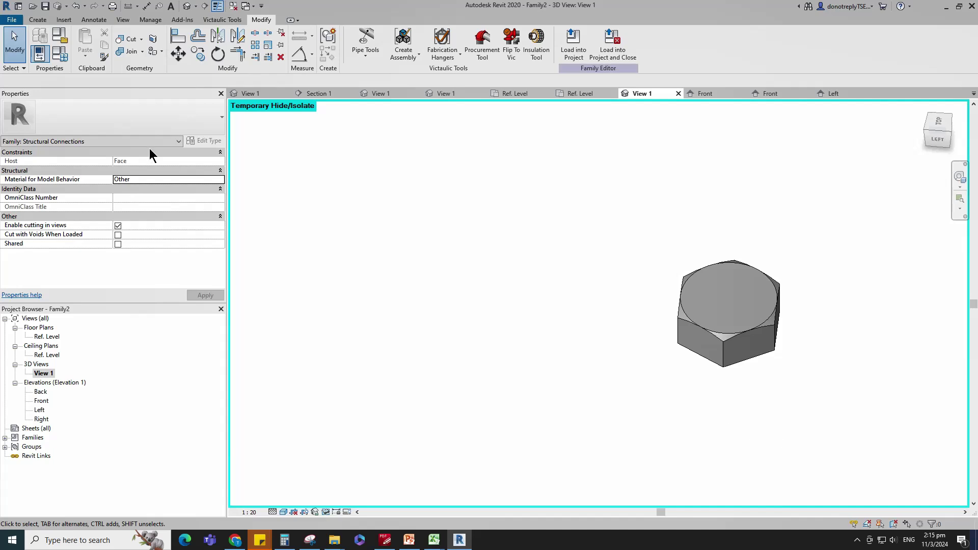
# - Flex the nut's Nominal Diameter through 12, 10, 30, 80 and 36 in the family types, ending at 16
pyautogui.click(60, 53)
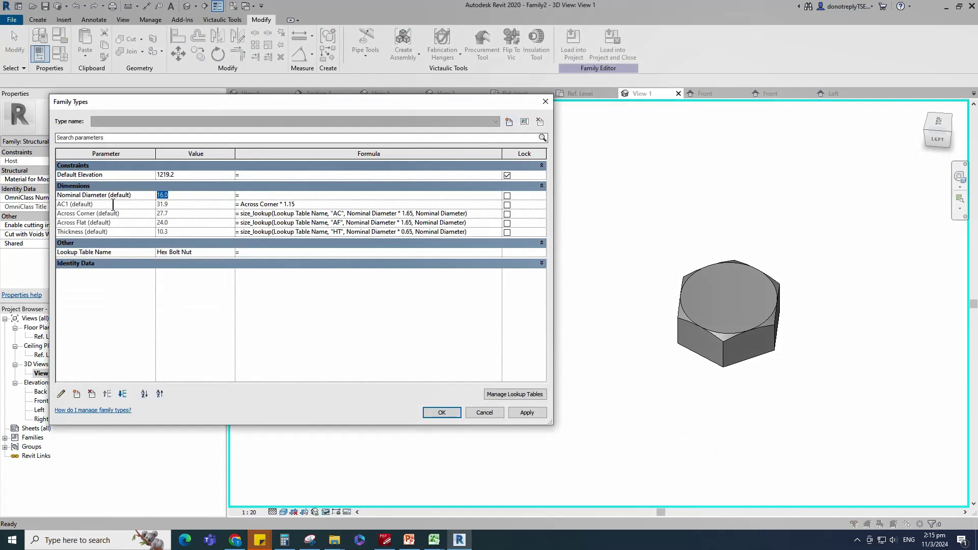
pyautogui.write('12')
pyautogui.press('Return')
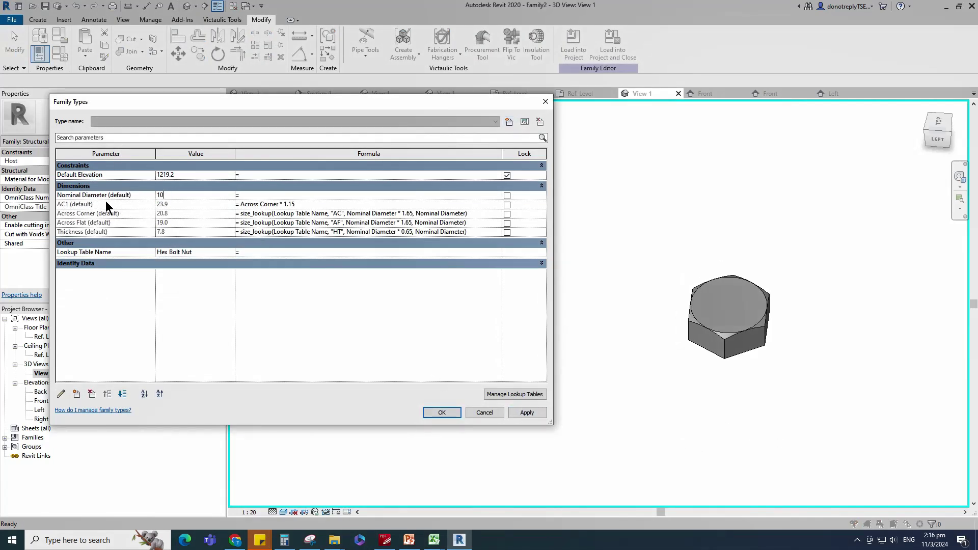
pyautogui.write('10')
pyautogui.press('Return')
pyautogui.write('30')
pyautogui.press('Return')
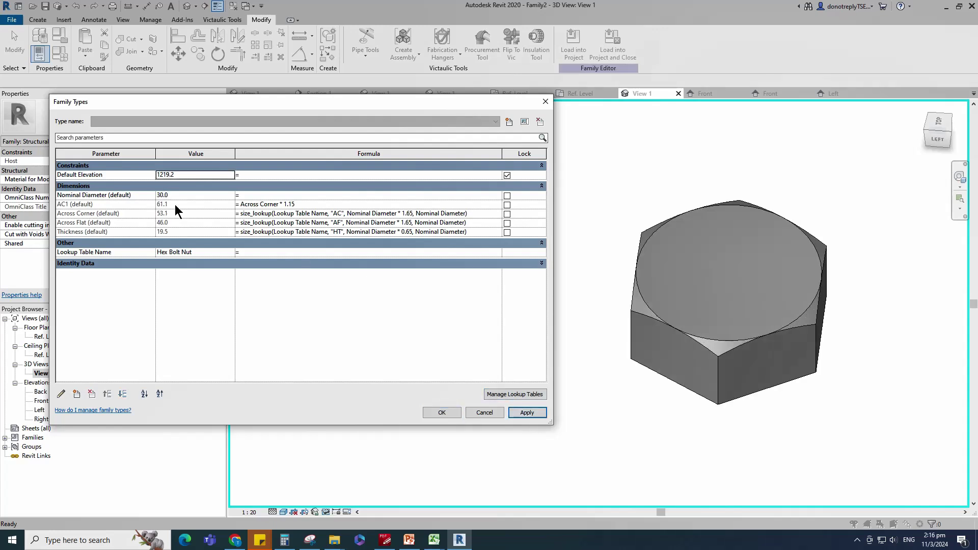
pyautogui.write('80')
pyautogui.press('Return')
pyautogui.click(173, 195)
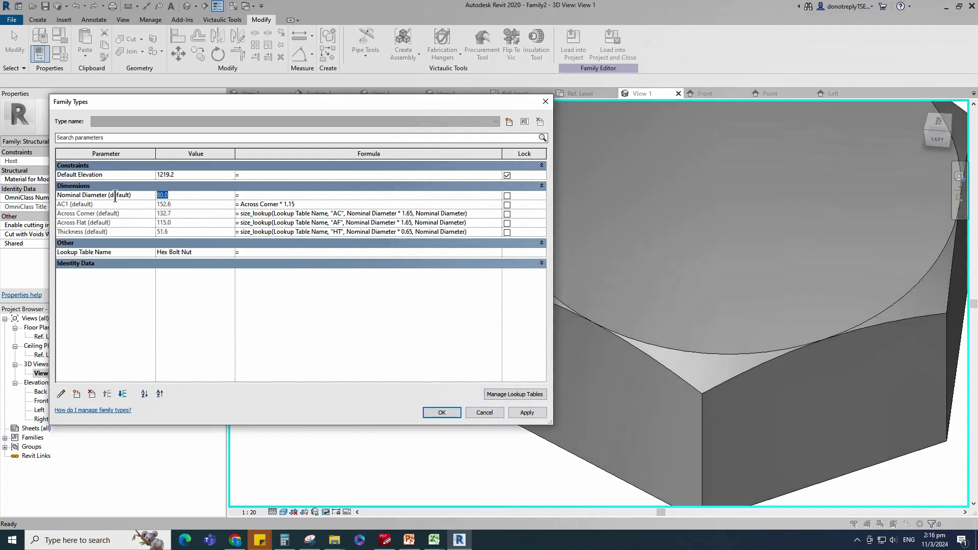
pyautogui.write('36')
pyautogui.press('Return')
pyautogui.write('16')
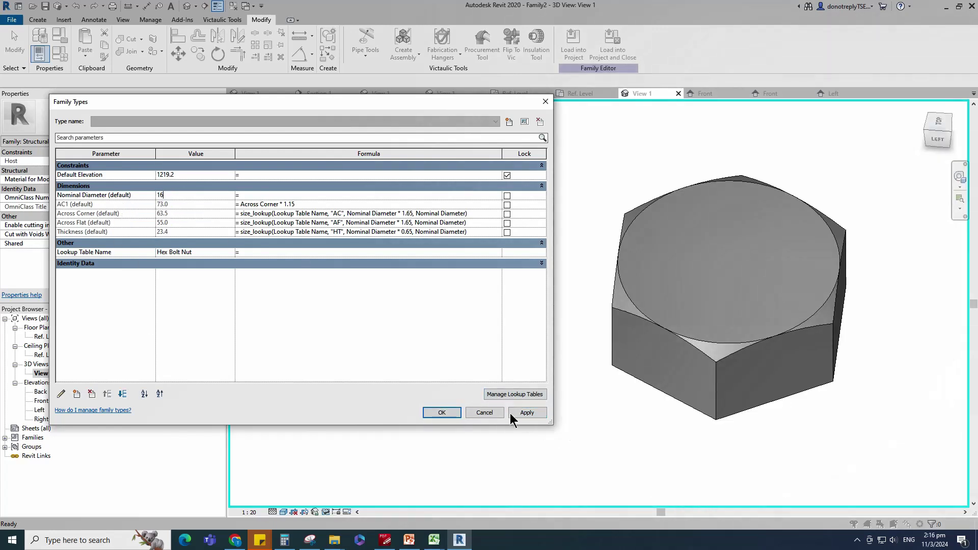
pyautogui.click(515, 414)
pyautogui.click(449, 414)
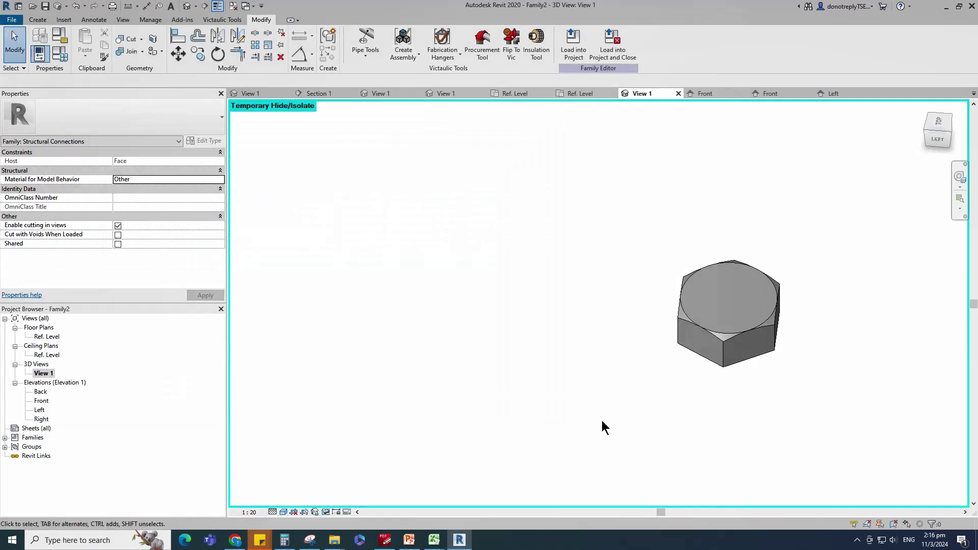
# - Associate the hexagonal extrusion's material with a new type parameter named Material, grouped under Materials and Finishes
pyautogui.click(921, 109)
pyautogui.click(712, 412)
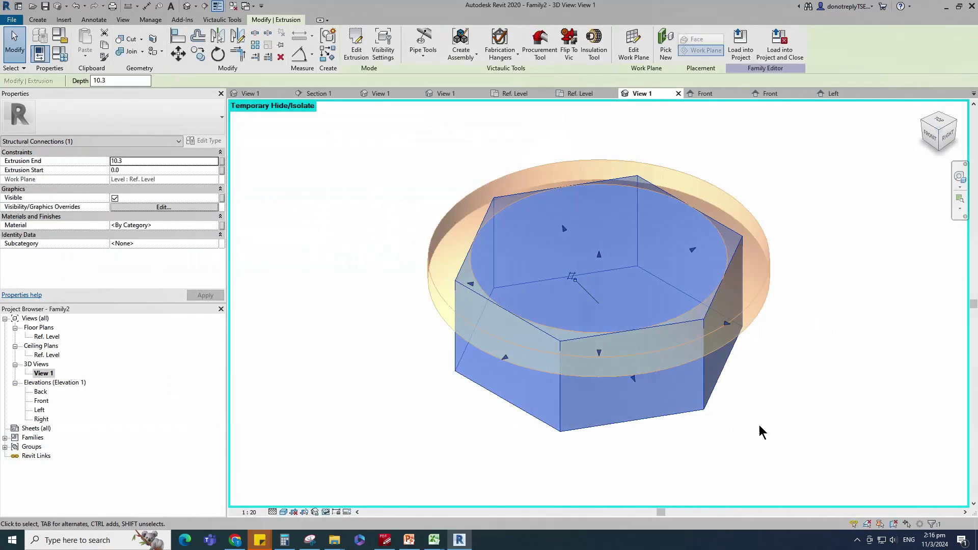
pyautogui.click(222, 225)
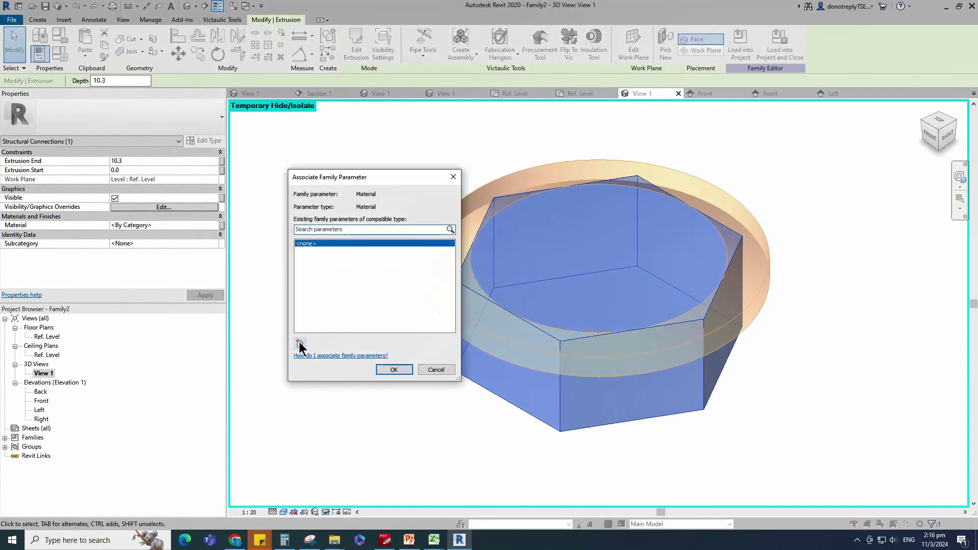
pyautogui.click(300, 342)
pyautogui.write('Material')
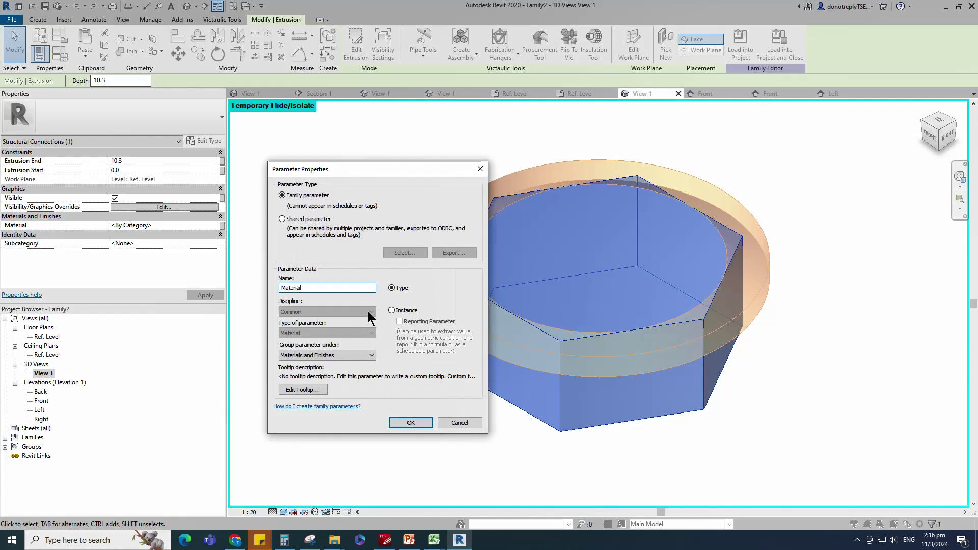
pyautogui.click(408, 423)
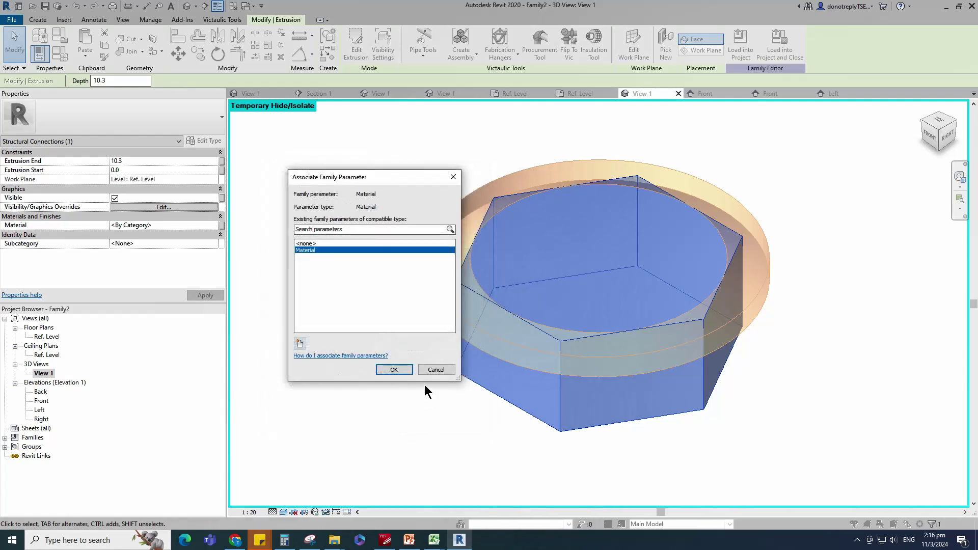
pyautogui.click(394, 370)
pyautogui.click(429, 421)
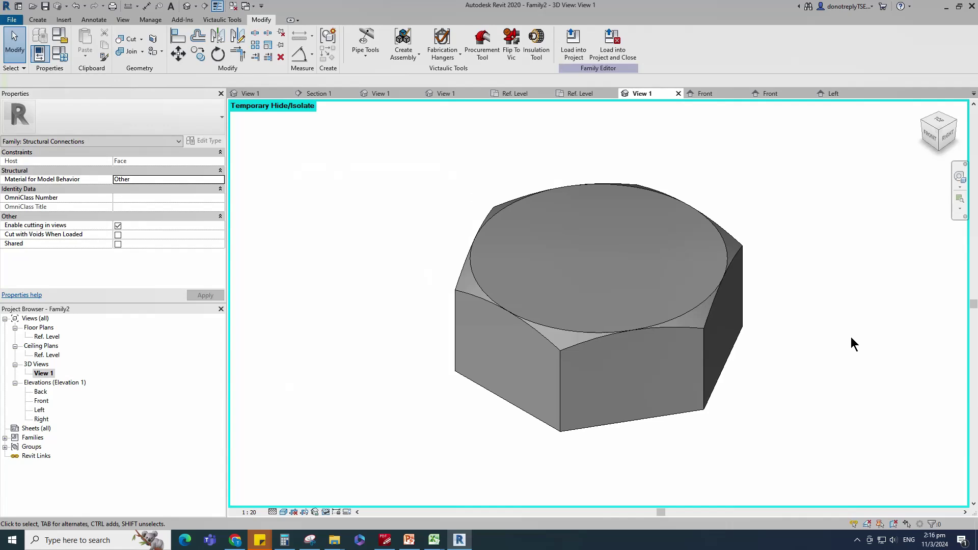
# - Close the inactive views and save the family in the TT folder as Hex Bolt Head_M10-M100.rfa
pyautogui.click(234, 7)
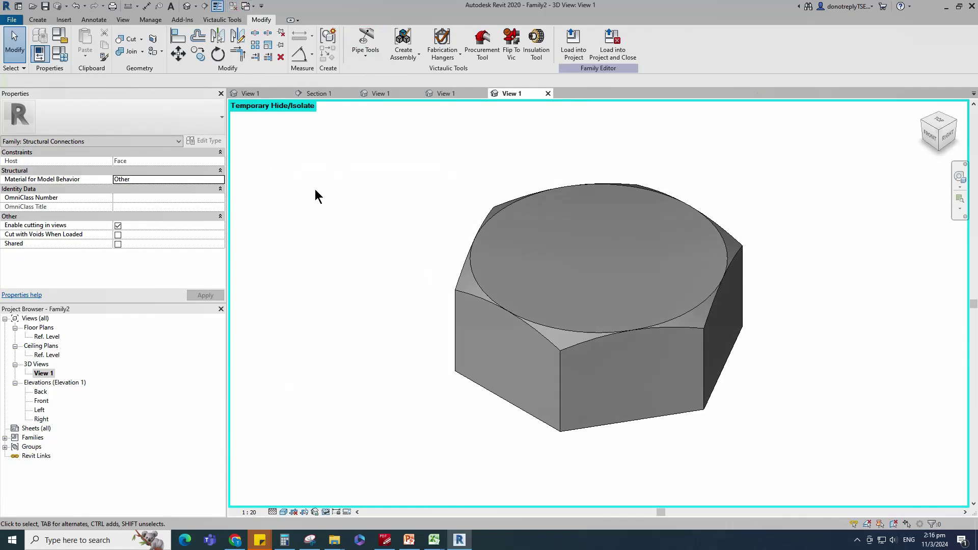
pyautogui.click(45, 6)
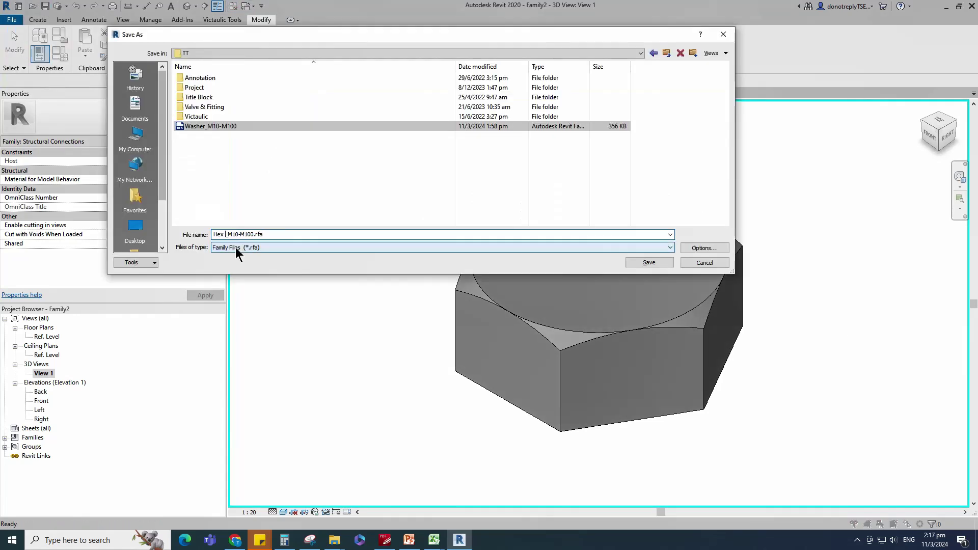
pyautogui.write('Bolt Head_')
pyautogui.click(288, 188)
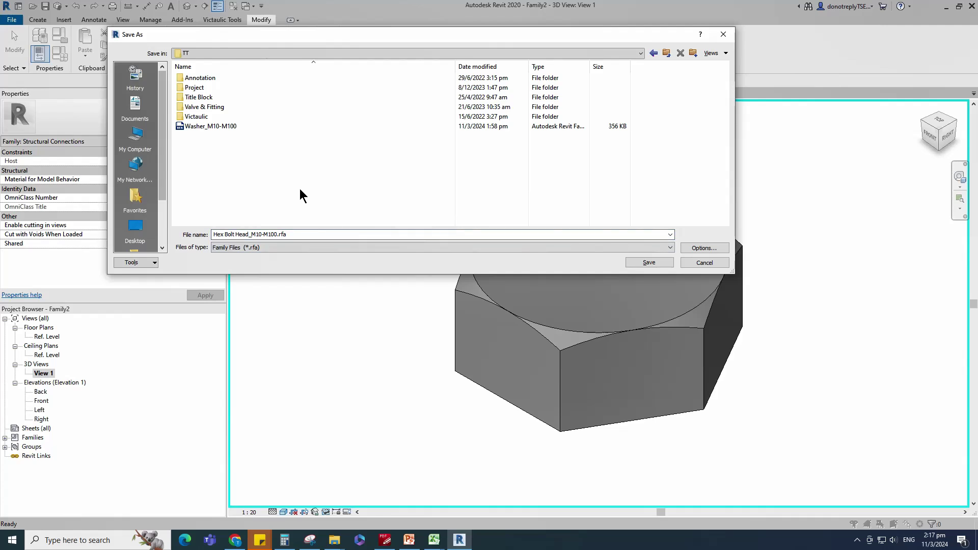
pyautogui.press('Return')
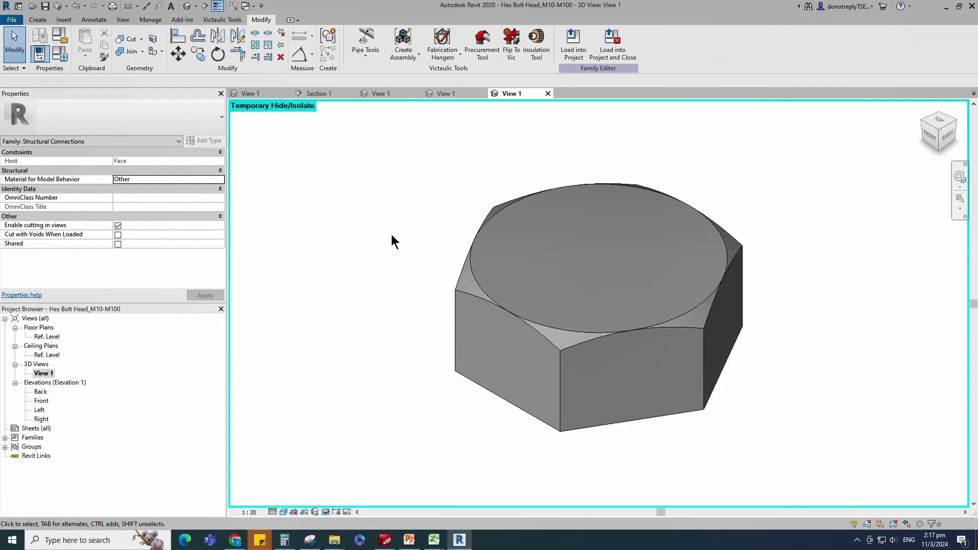
# - Create a new family from the Metric Generic Model face based template
pyautogui.click(12, 20)
pyautogui.moveTo(30, 69)
pyautogui.click(250, 85)
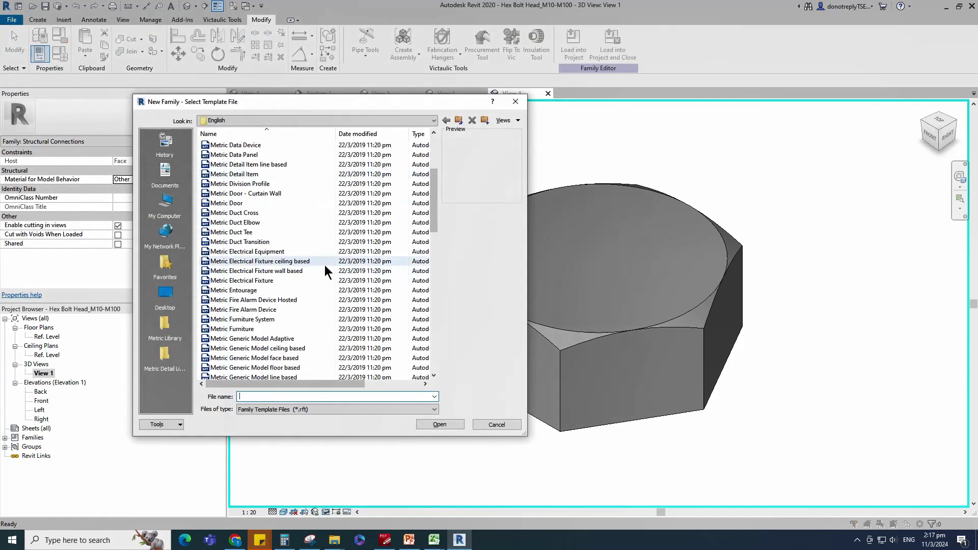
pyautogui.scroll(-5, 325, 265)
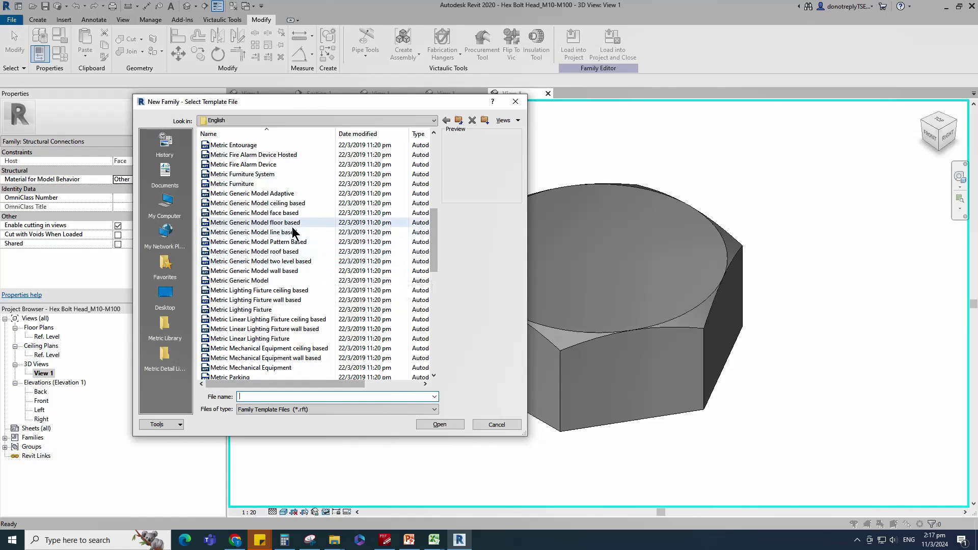
pyautogui.click(275, 212)
pyautogui.click(436, 425)
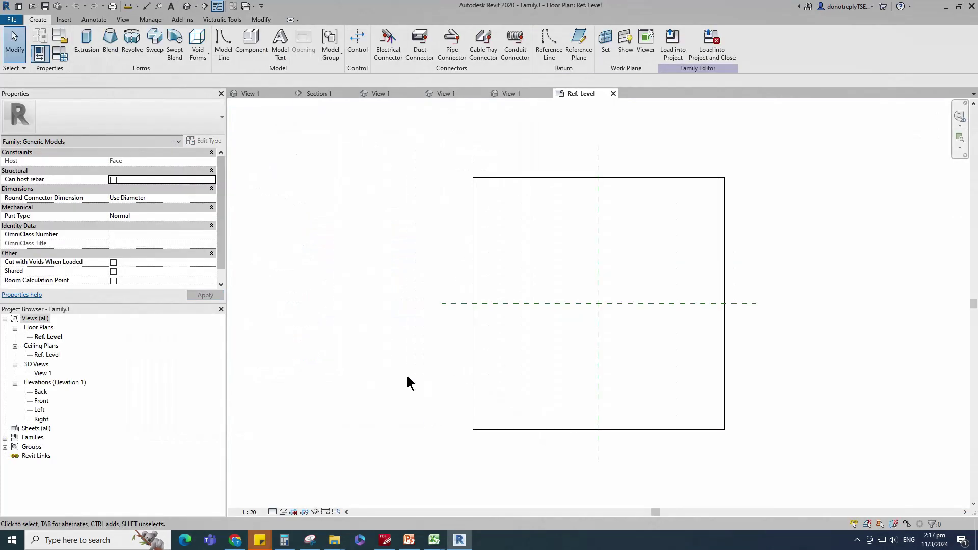
# - Set the new family's category to Structural Connections
pyautogui.click(59, 36)
pyautogui.scroll(-5, 476, 260)
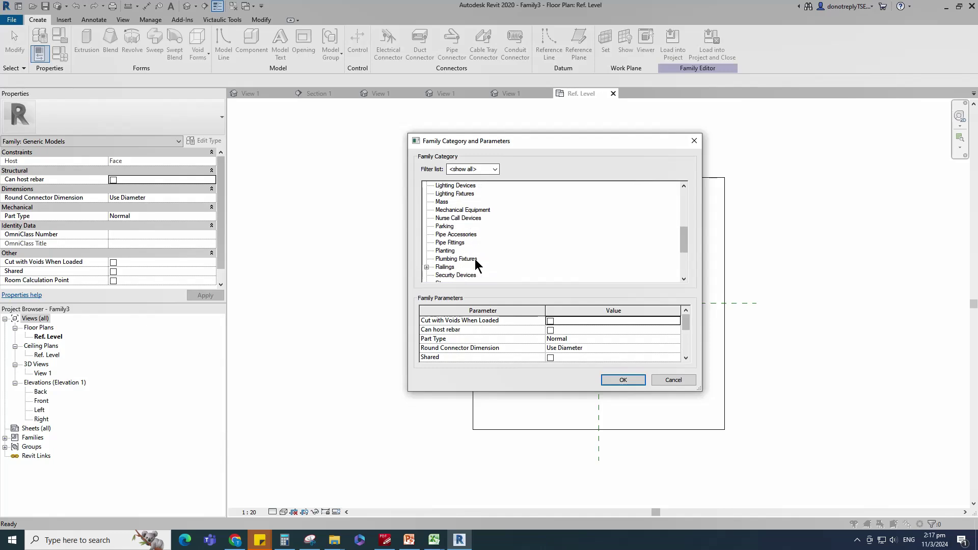
pyautogui.click(478, 250)
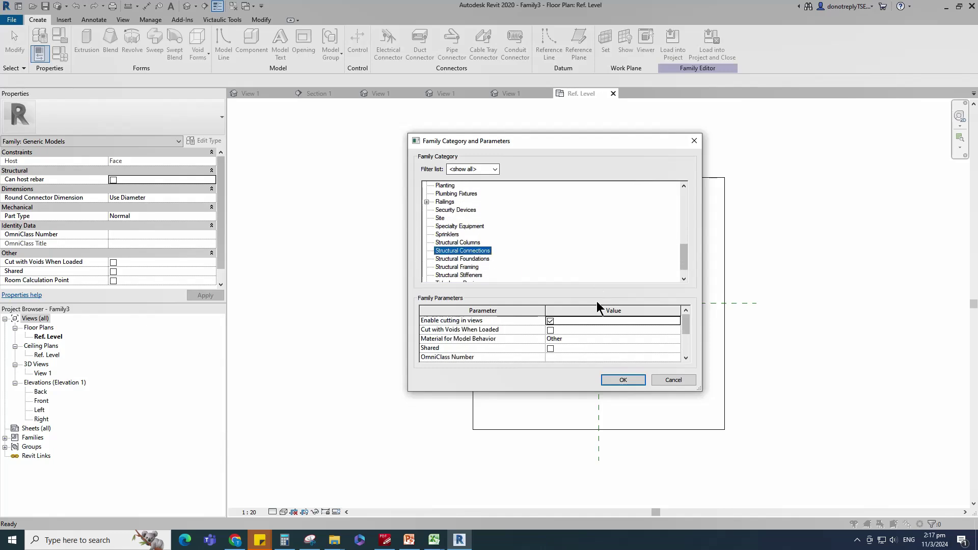
pyautogui.click(623, 380)
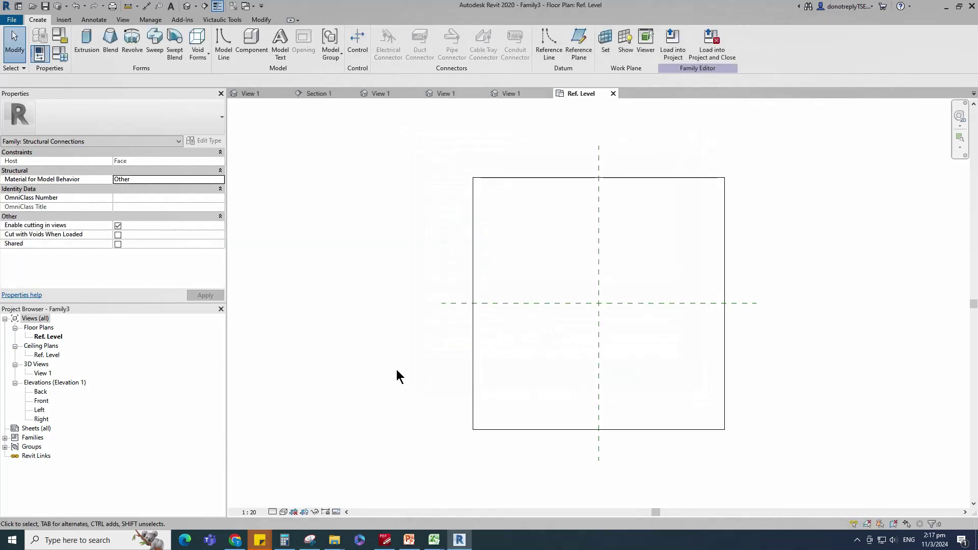
# - Load the Washer_M10-M100 family into Family3 and place one on the work plane at the reference planes' intersection
pyautogui.click(451, 98)
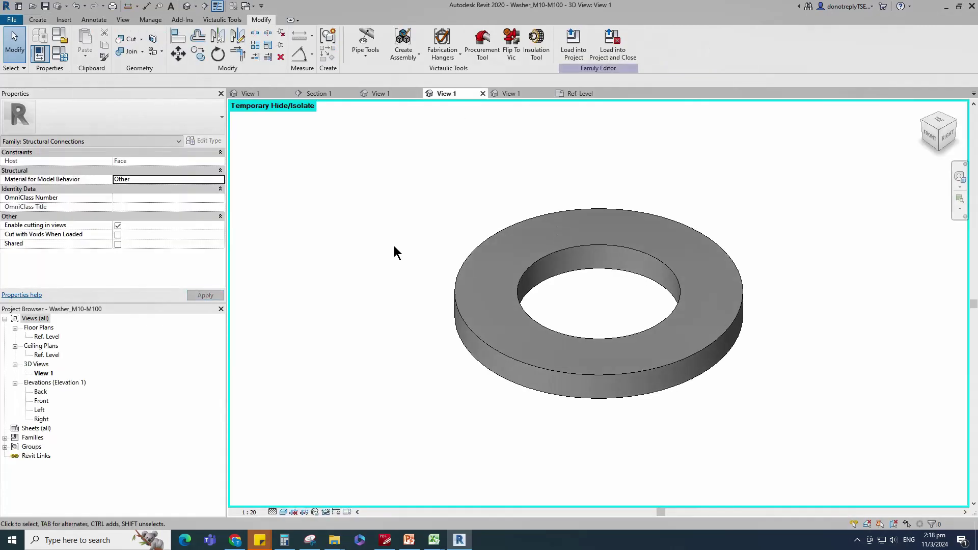
pyautogui.click(573, 44)
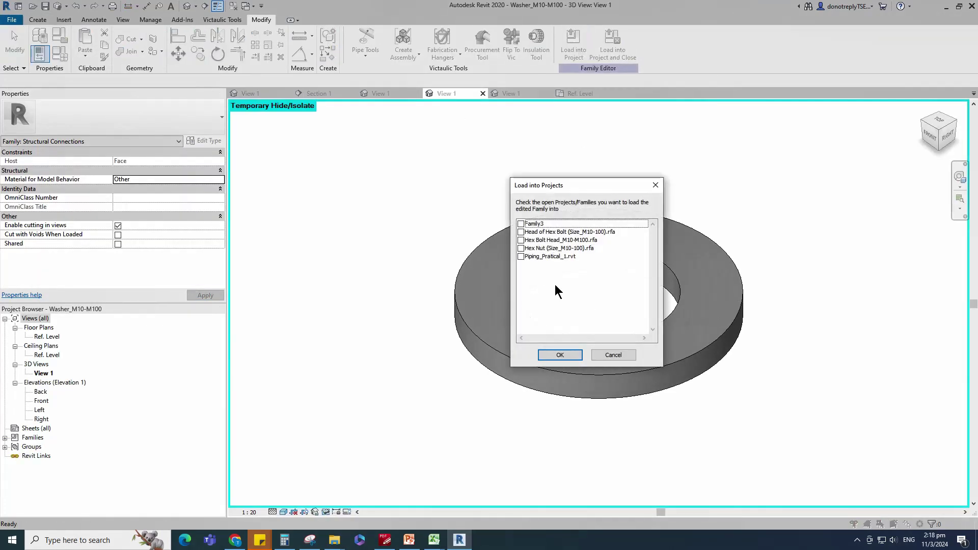
pyautogui.click(521, 225)
pyautogui.click(560, 355)
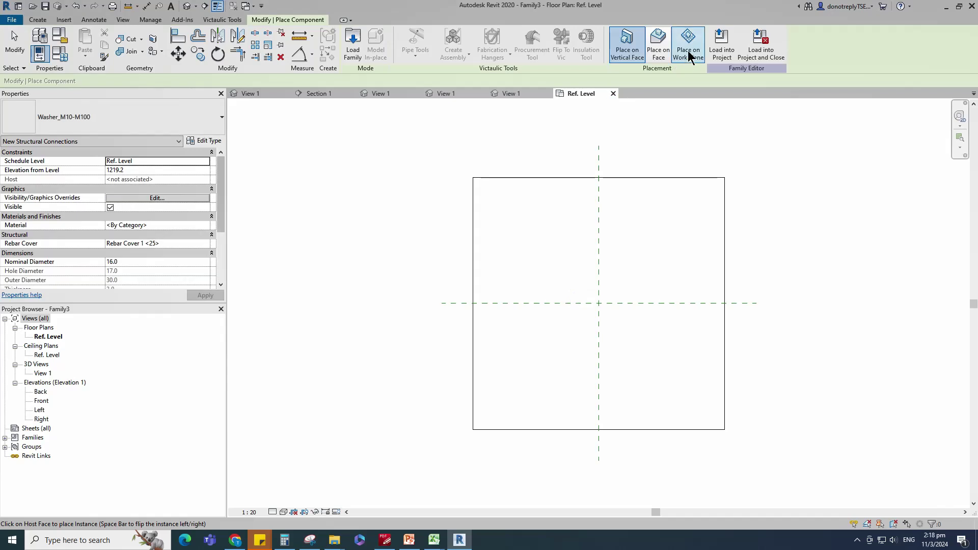
pyautogui.click(688, 48)
pyautogui.scroll(4, 600, 304)
pyautogui.click(603, 296)
pyautogui.press('Escape')
pyautogui.press('Escape')
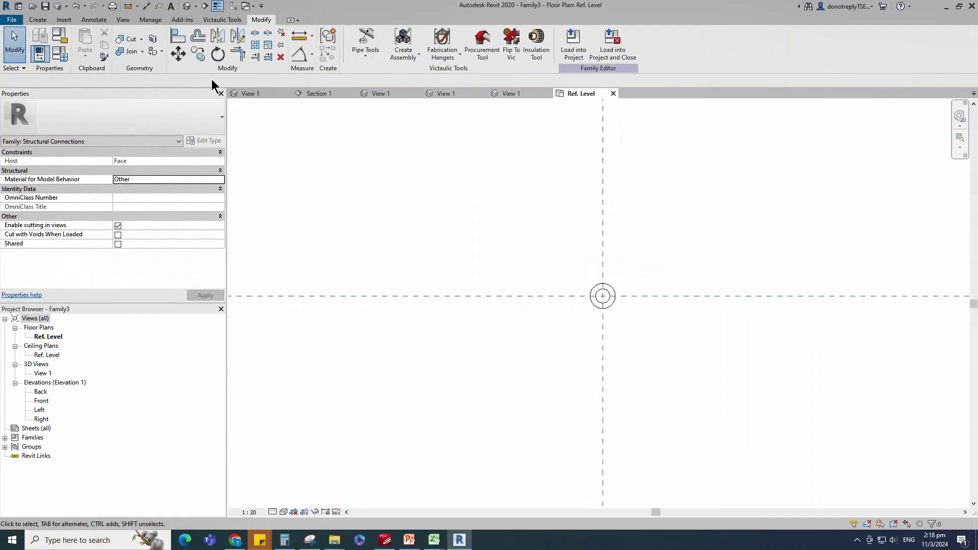
# - Align the washer's centre planes to the vertical and horizontal reference planes in the Ref. Level plan
pyautogui.click(179, 38)
pyautogui.click(603, 224)
pyautogui.click(604, 298)
pyautogui.click(668, 297)
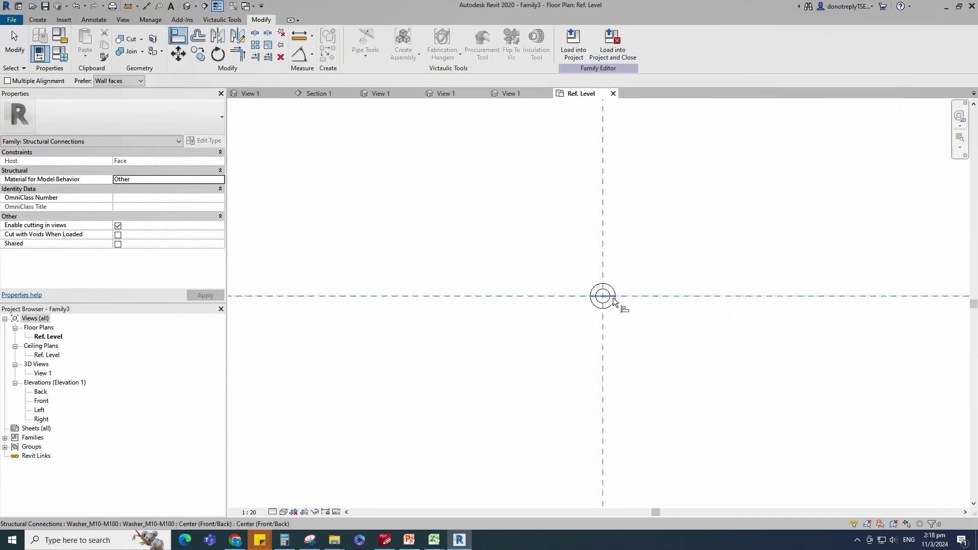
pyautogui.click(612, 298)
pyautogui.press('Escape')
pyautogui.press('Escape')
pyautogui.scroll(-3, 729, 347)
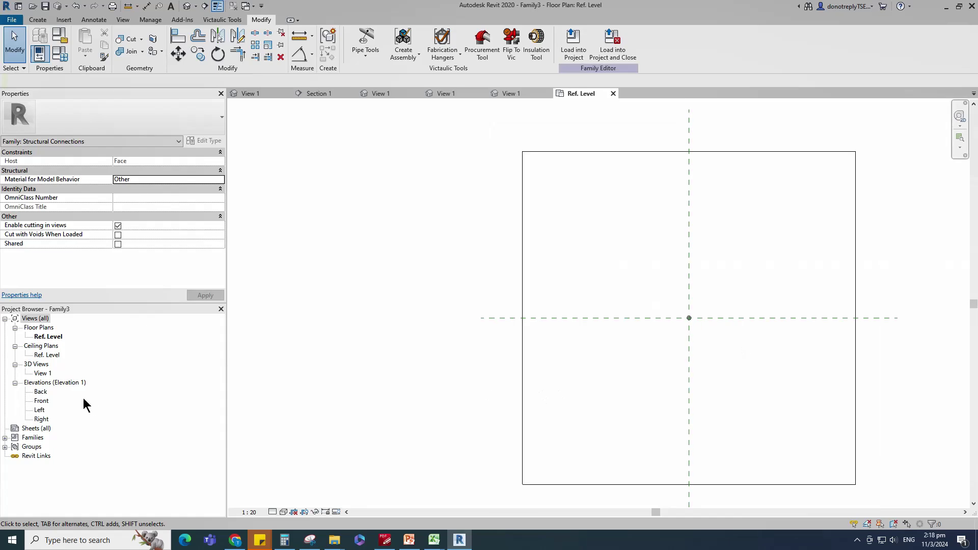
# - Show 3D View 1 in fine detail with shading and temporarily hide the host extrusion so the washer stands alone
pyautogui.doubleClick(43, 373)
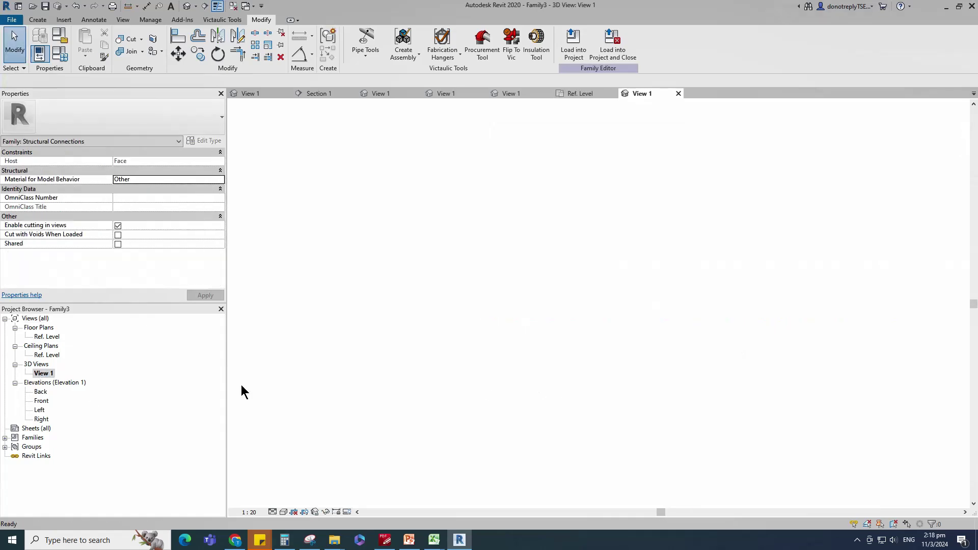
pyautogui.click(284, 512)
pyautogui.click(304, 471)
pyautogui.click(594, 463)
pyautogui.click(325, 513)
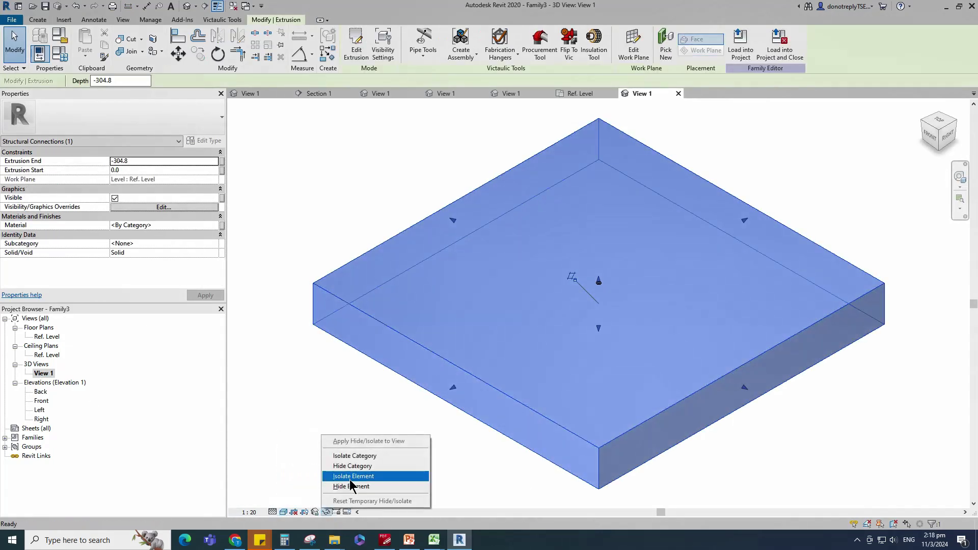
pyautogui.click(352, 485)
pyautogui.click(925, 115)
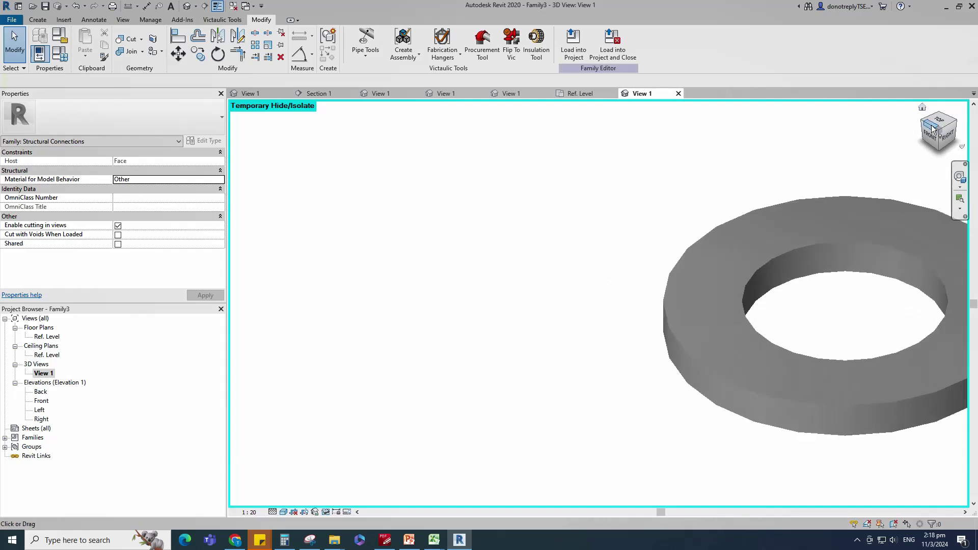
pyautogui.scroll(-3, 883, 287)
pyautogui.click(940, 128)
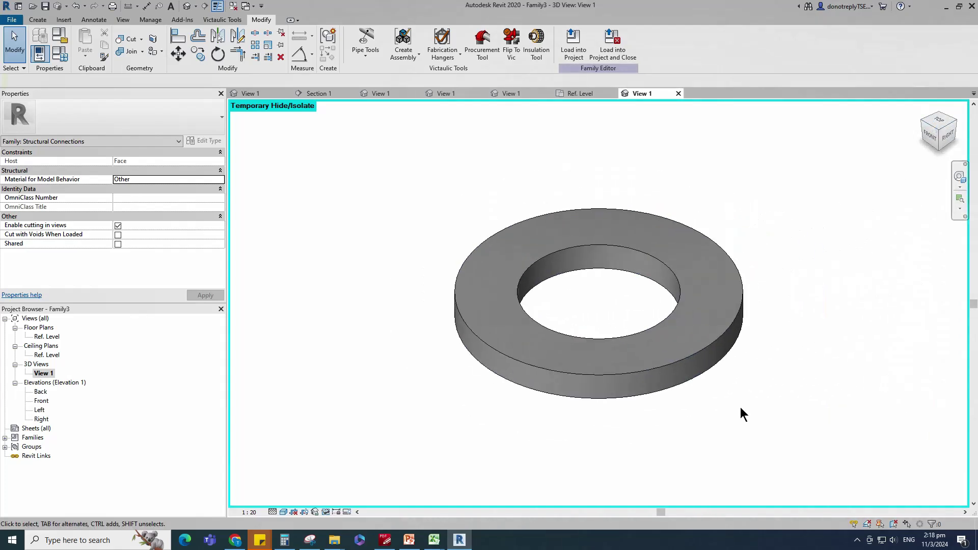
pyautogui.scroll(-1, 748, 414)
# - Associate the washer's material with a new type parameter named Material, grouped under Materials and Finishes
pyautogui.click(624, 391)
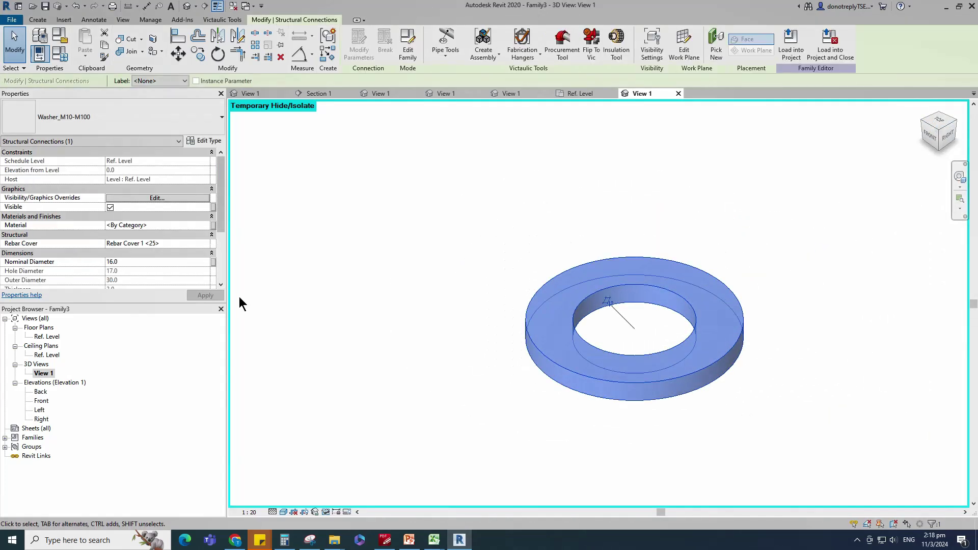
pyautogui.click(214, 225)
pyautogui.click(312, 343)
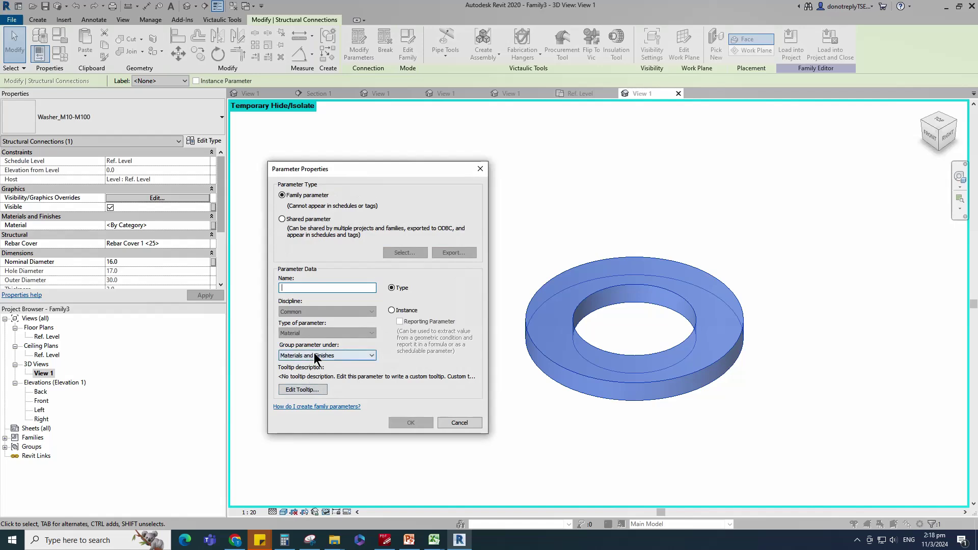
pyautogui.write('Material')
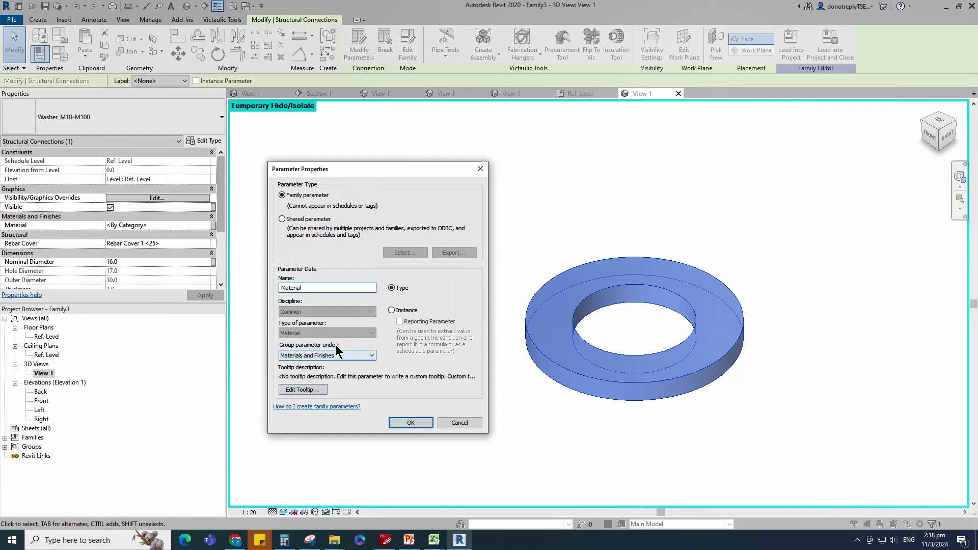
pyautogui.click(406, 421)
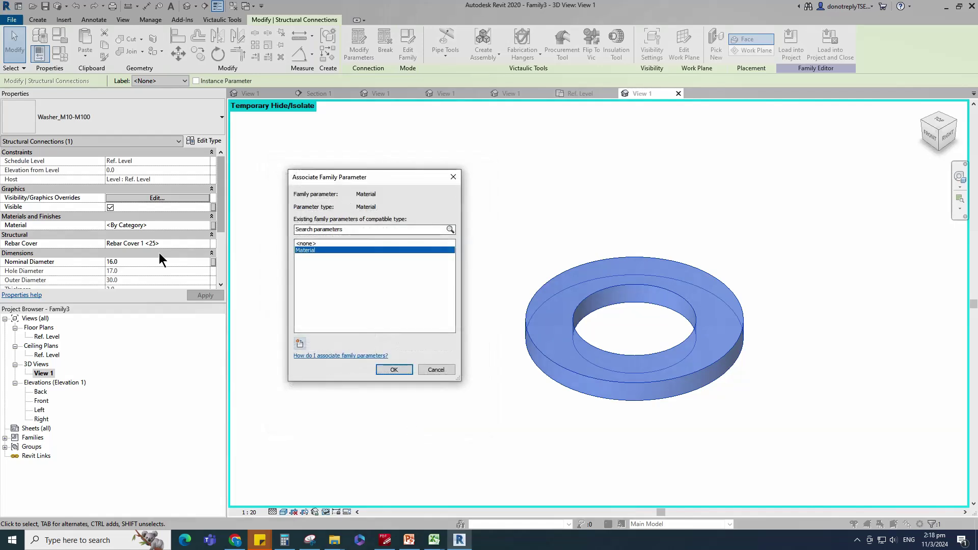
pyautogui.click(394, 372)
# - Associate the washer's Nominal Diameter with a new instance parameter named Nominal Diameter, grouped under Dimensions
pyautogui.scroll(-2, 179, 274)
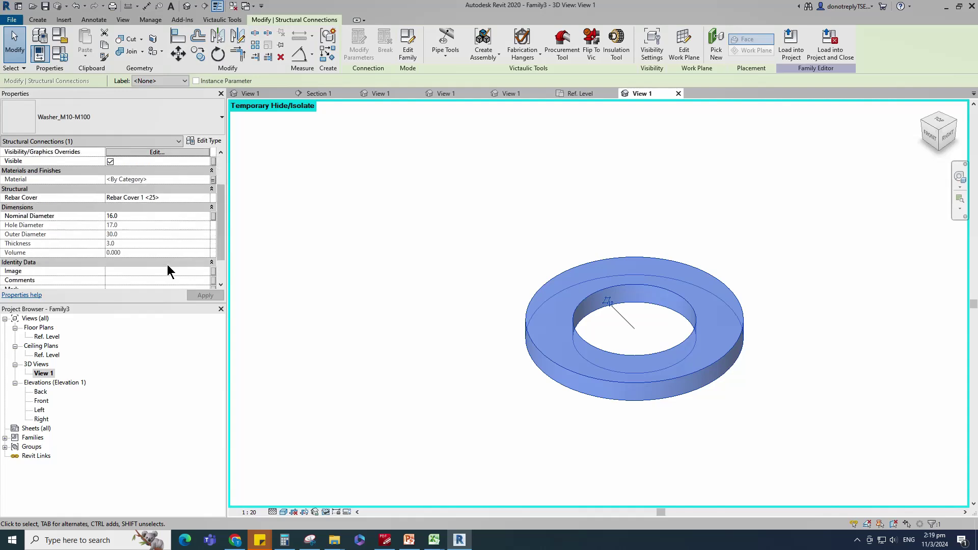
pyautogui.click(214, 218)
pyautogui.click(300, 343)
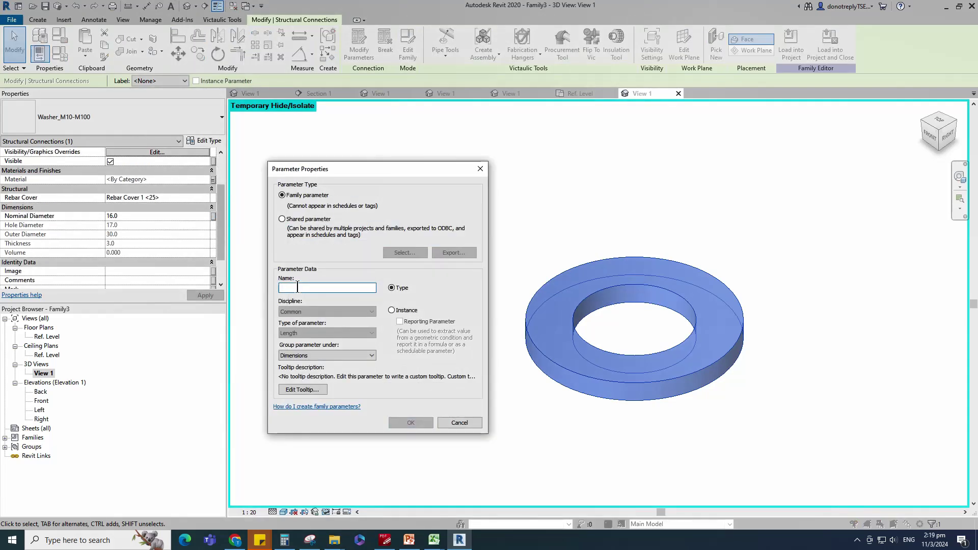
pyautogui.write('Nominal Diameter')
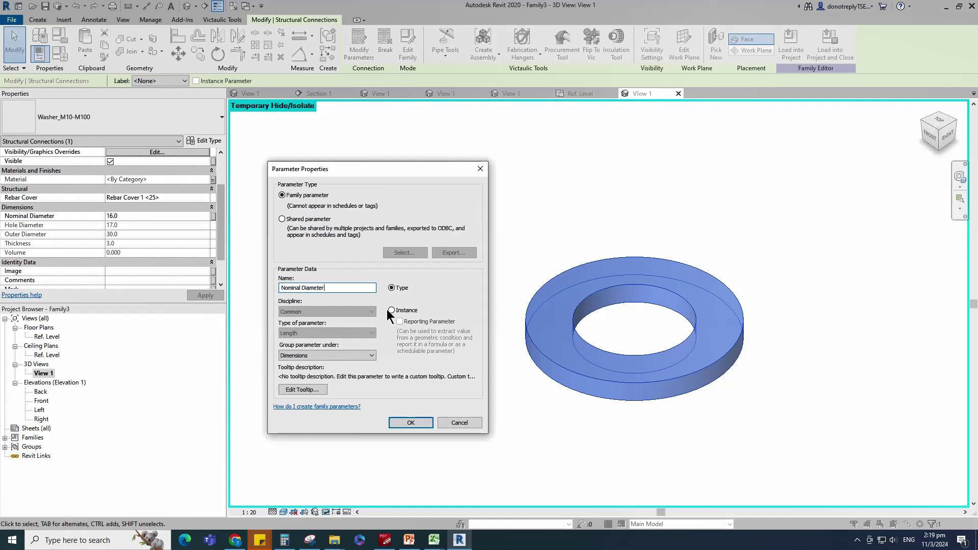
pyautogui.click(391, 310)
pyautogui.click(410, 423)
pyautogui.click(395, 370)
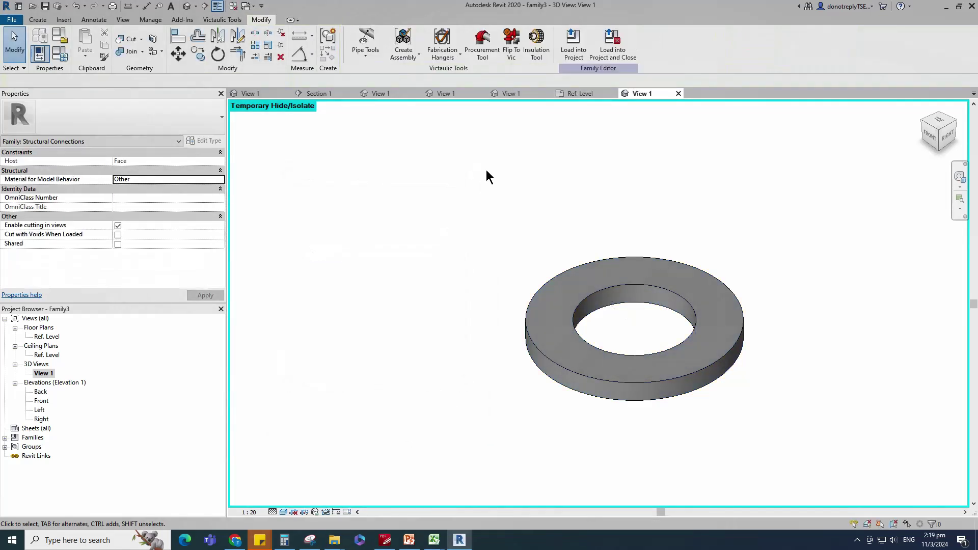
# - Load the Hex Bolt Head_M10-M100 family into Family3 and return to its 3D View 1
pyautogui.click(512, 94)
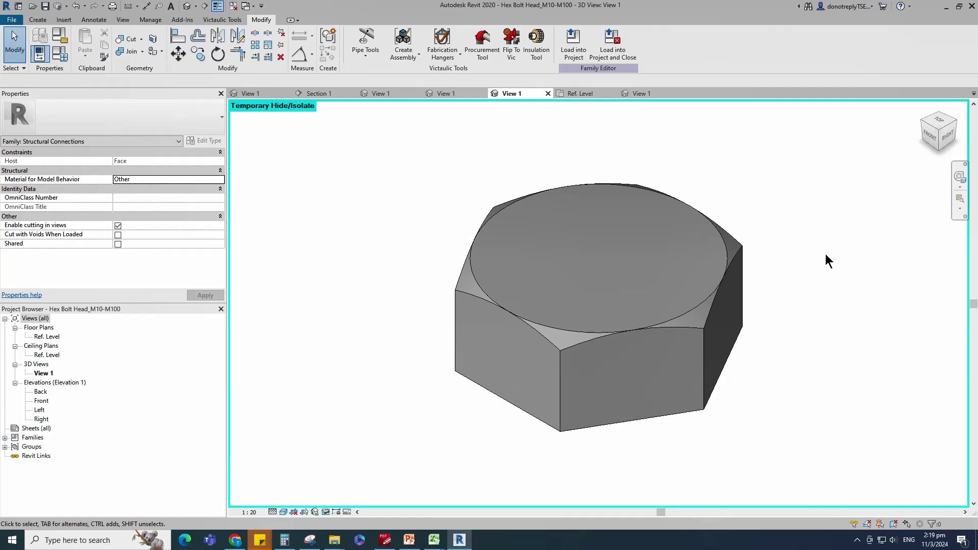
pyautogui.click(575, 55)
pyautogui.click(559, 355)
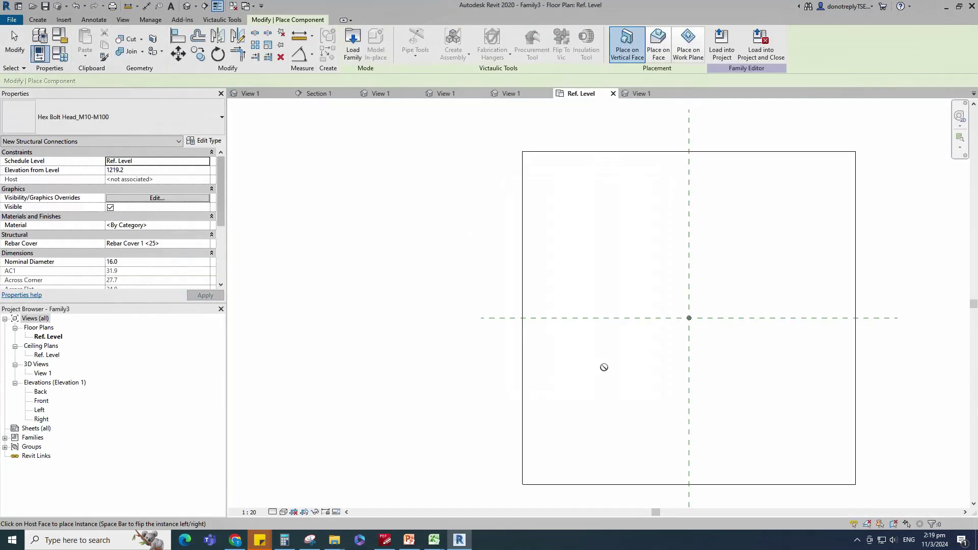
pyautogui.doubleClick(43, 374)
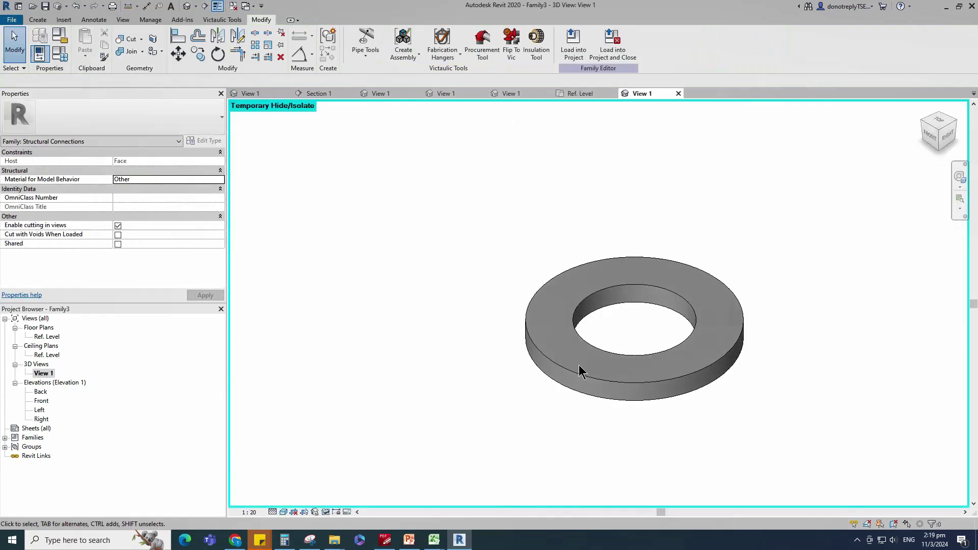
# - Place a Hex Bolt Head_M10-M100 instance from the loaded Structural Connections families on the washer's top face
pyautogui.click(5, 438)
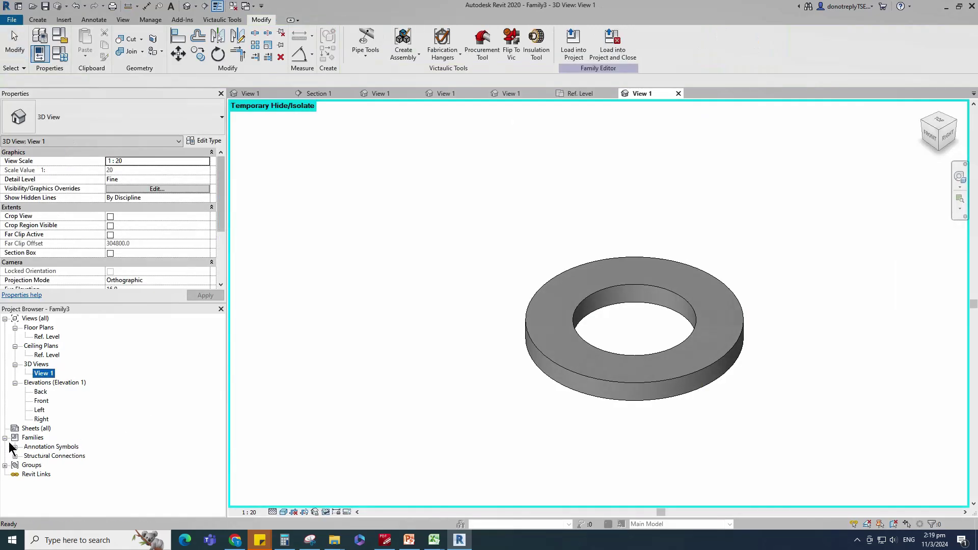
pyautogui.click(16, 457)
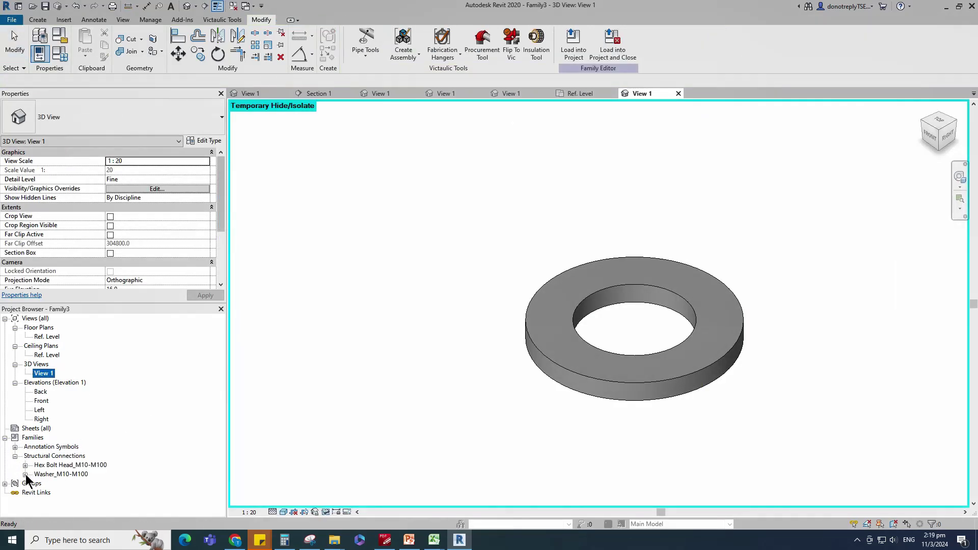
pyautogui.click(25, 466)
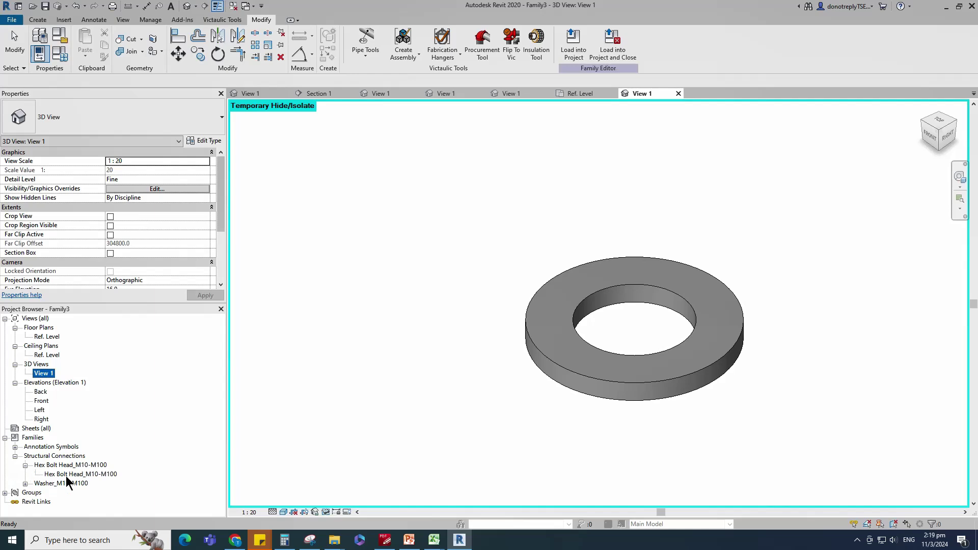
pyautogui.click(82, 475)
pyautogui.moveTo(564, 366); pyautogui.dragTo(571, 365)
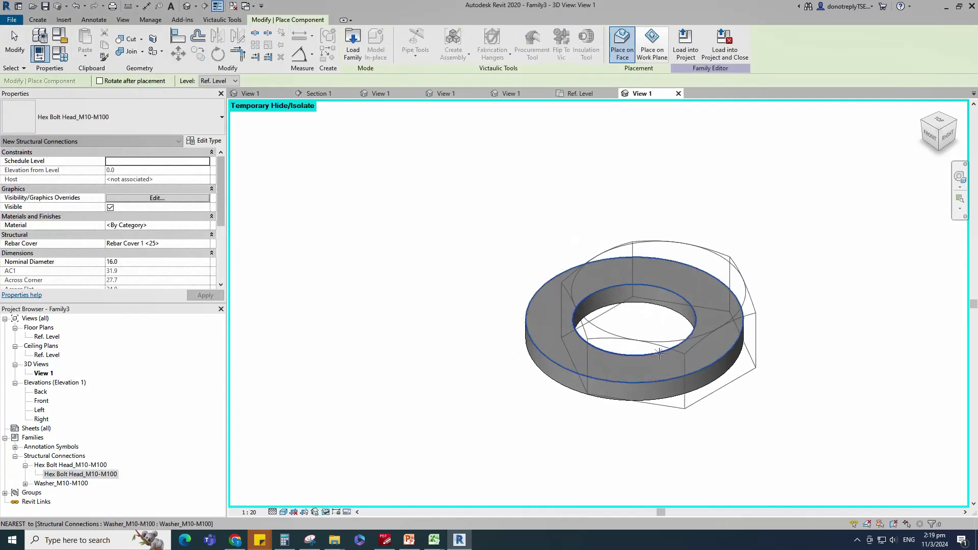
pyautogui.click(686, 349)
pyautogui.press('Escape')
pyautogui.scroll(-3, 841, 338)
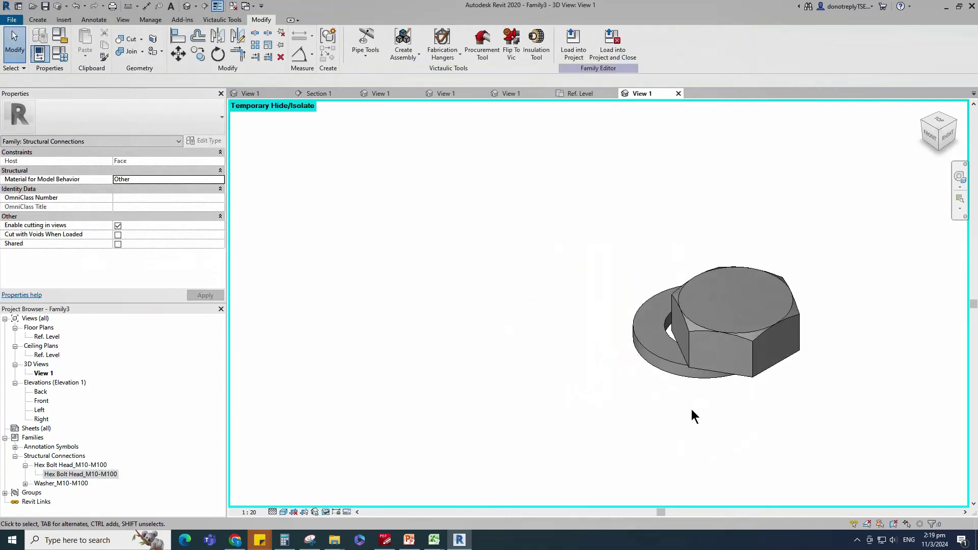
# - Align the hex bolt head's centre to the vertical and horizontal reference planes in the Ref. Level plan
pyautogui.doubleClick(47, 337)
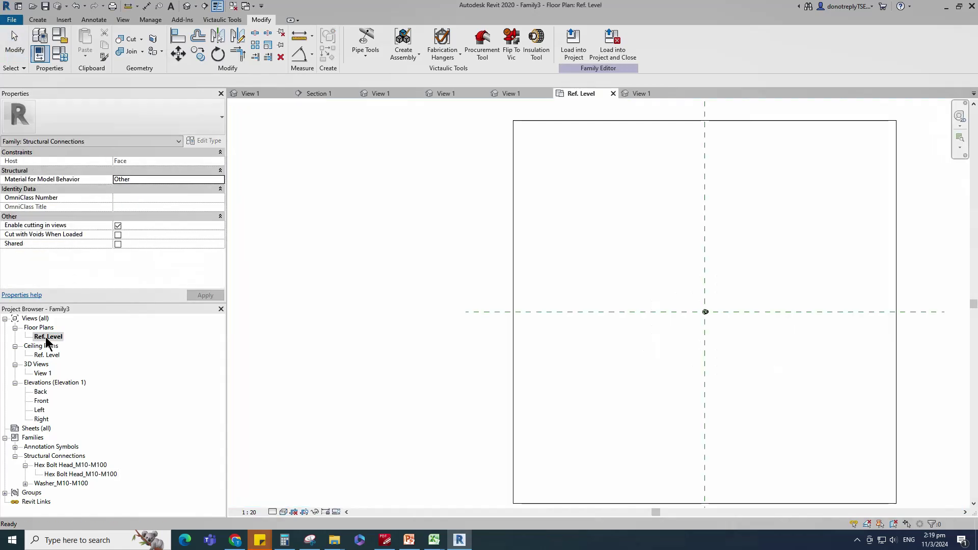
pyautogui.click(177, 37)
pyautogui.scroll(4, 746, 281)
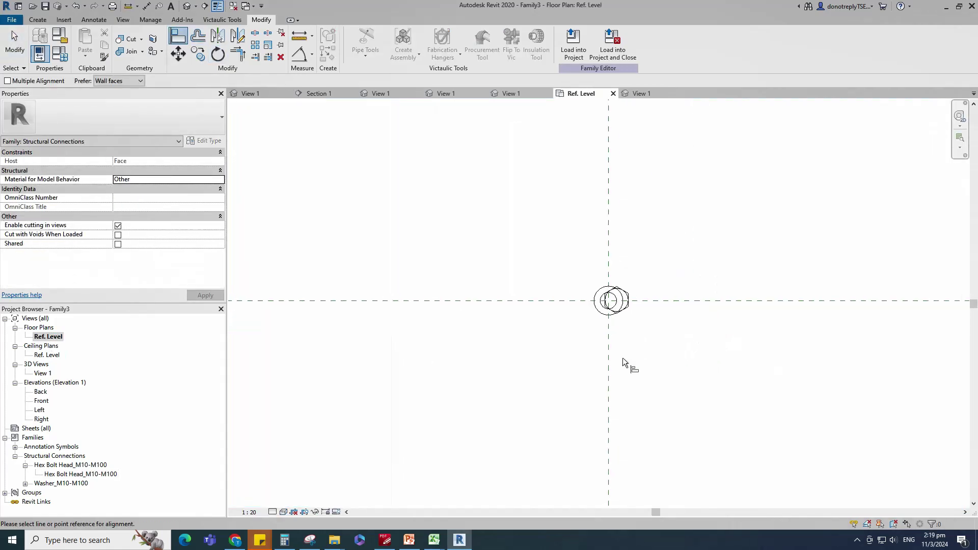
pyautogui.click(609, 350)
pyautogui.click(617, 305)
pyautogui.click(642, 301)
pyautogui.click(618, 303)
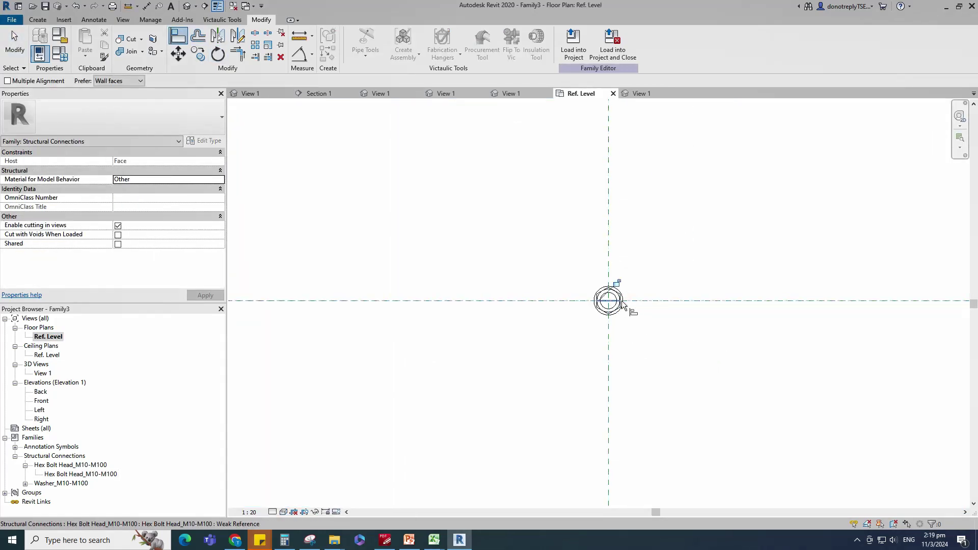
# - Associate the hex bolt head's Material with the existing Material family parameter, working in 3D View 1
pyautogui.press('Escape')
pyautogui.press('Escape')
pyautogui.scroll(2, 658, 326)
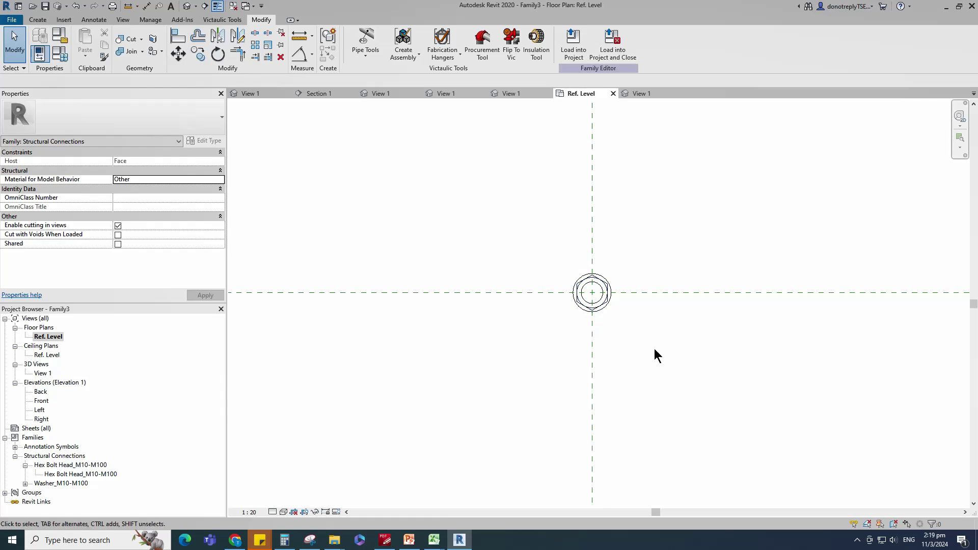
pyautogui.doubleClick(43, 374)
pyautogui.keyDown('shift'); pyautogui.moveTo(606, 418); pyautogui.dragTo(673, 376, button='middle'); pyautogui.keyUp('shift')
pyautogui.keyDown('shift'); pyautogui.moveTo(829, 347); pyautogui.dragTo(856, 382, button='middle'); pyautogui.keyUp('shift')
pyautogui.click(764, 321)
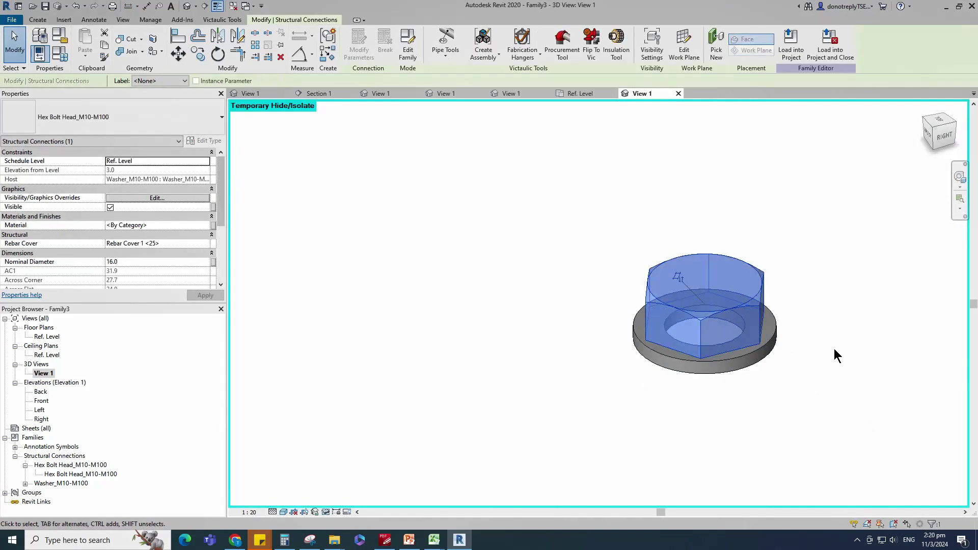
pyautogui.click(213, 226)
pyautogui.click(326, 251)
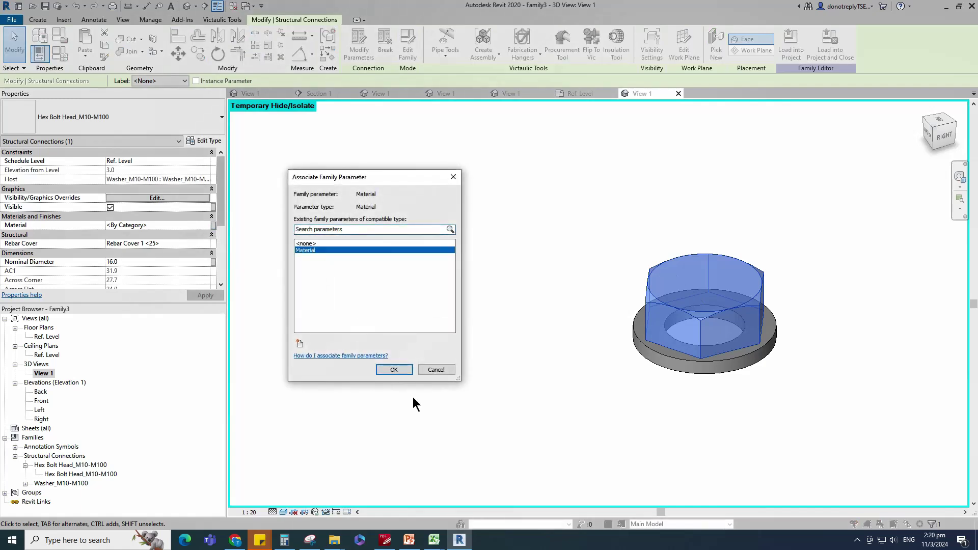
pyautogui.click(394, 370)
# - Associate the hex bolt head's Nominal Diameter with the existing Nominal Diameter family parameter
pyautogui.scroll(-1, 176, 258)
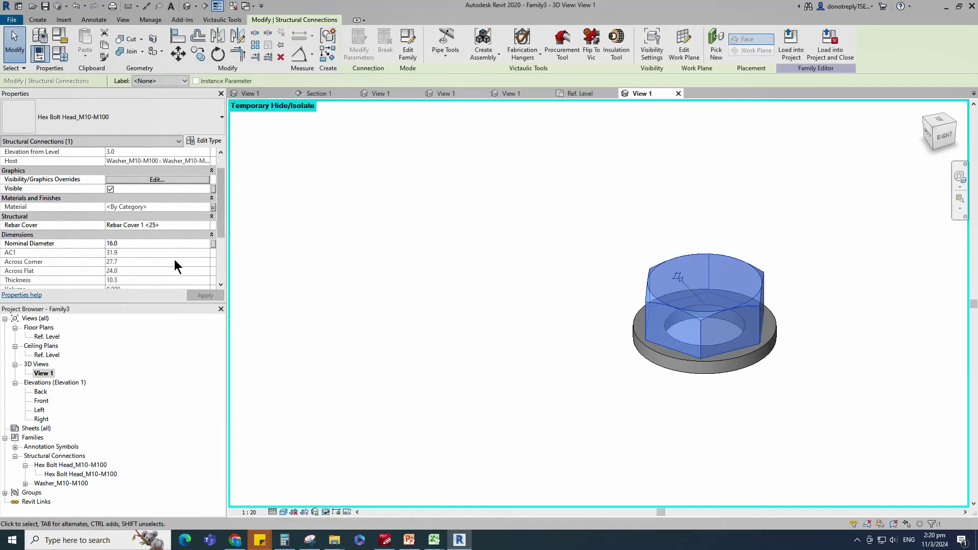
pyautogui.click(213, 244)
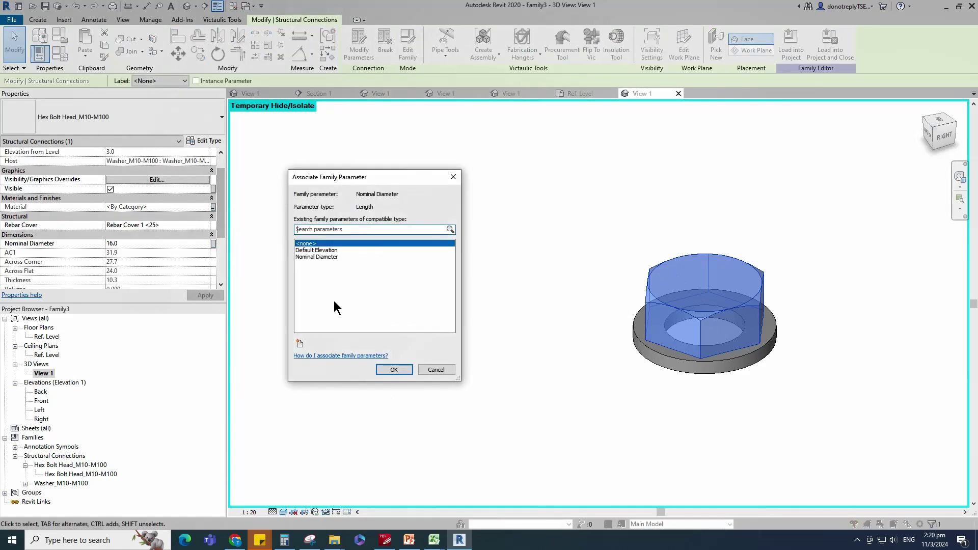
pyautogui.click(316, 257)
pyautogui.click(393, 370)
pyautogui.click(909, 309)
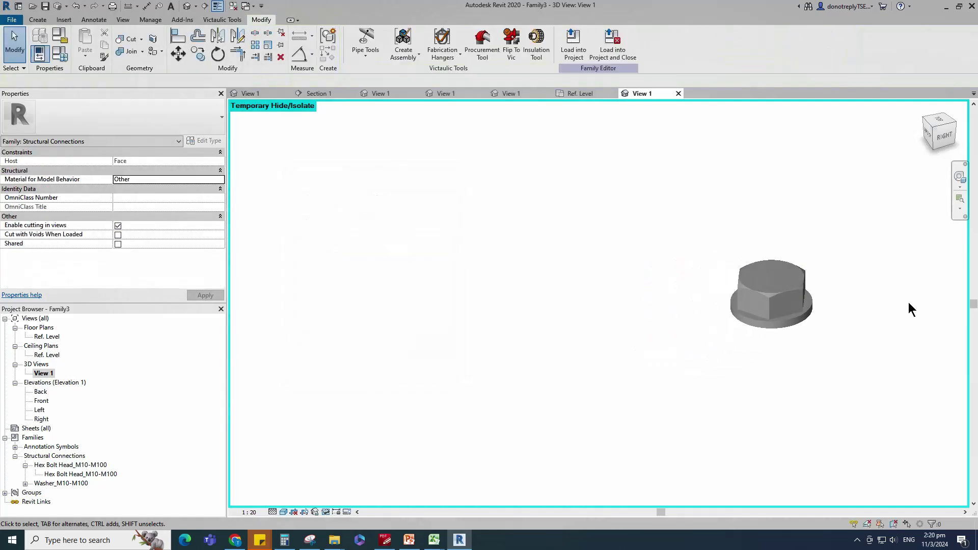
# - Test the assembly by setting its Nominal Diameter to 12, 10, 30 and 36, and finally set it back to 16
pyautogui.keyDown('shift'); pyautogui.moveTo(909, 302); pyautogui.dragTo(893, 323, button='middle'); pyautogui.keyUp('shift')
pyautogui.scroll(2, 790, 328)
pyautogui.keyDown('shift'); pyautogui.moveTo(824, 326); pyautogui.dragTo(704, 316, button='middle'); pyautogui.keyUp('shift')
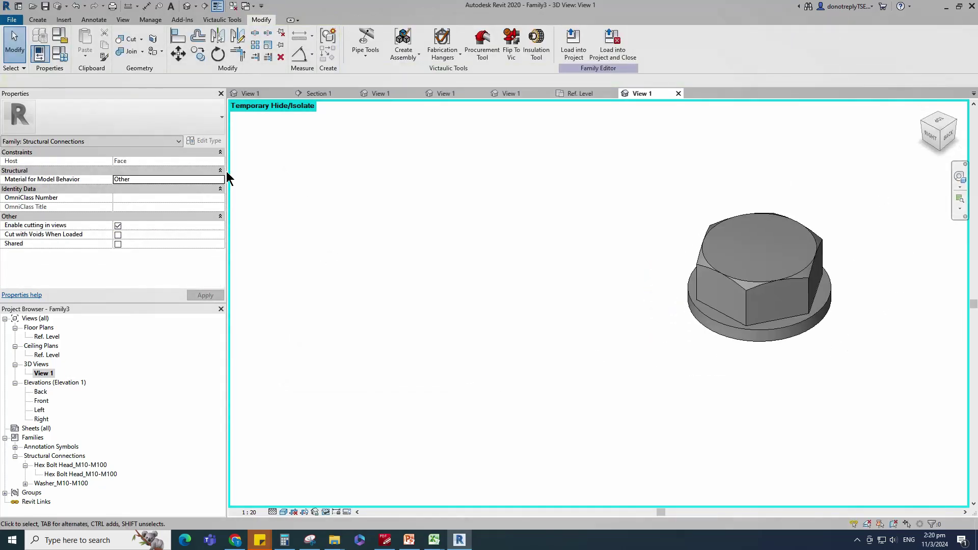
pyautogui.click(60, 54)
pyautogui.moveTo(172, 216); pyautogui.dragTo(124, 231)
pyautogui.write('12')
pyautogui.click(529, 414)
pyautogui.click(172, 216)
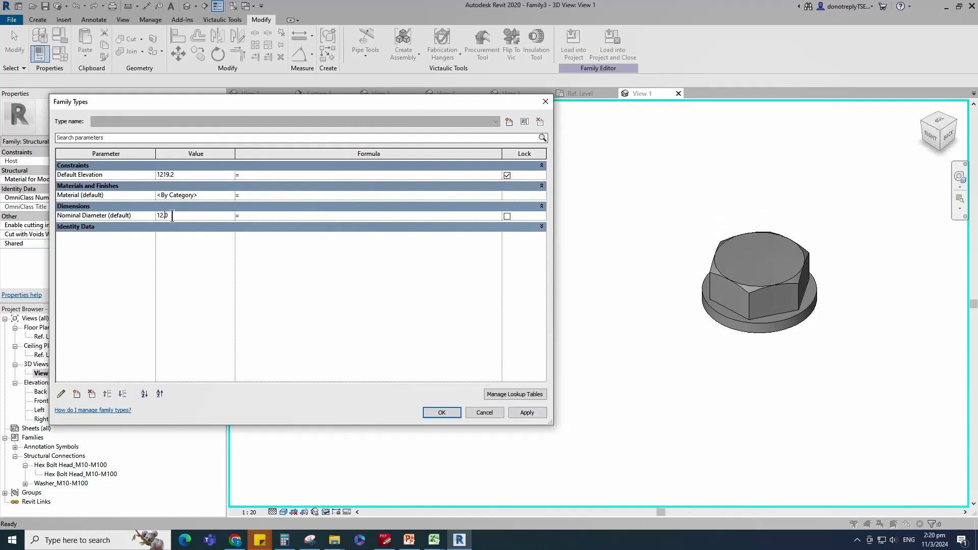
pyautogui.press('Return')
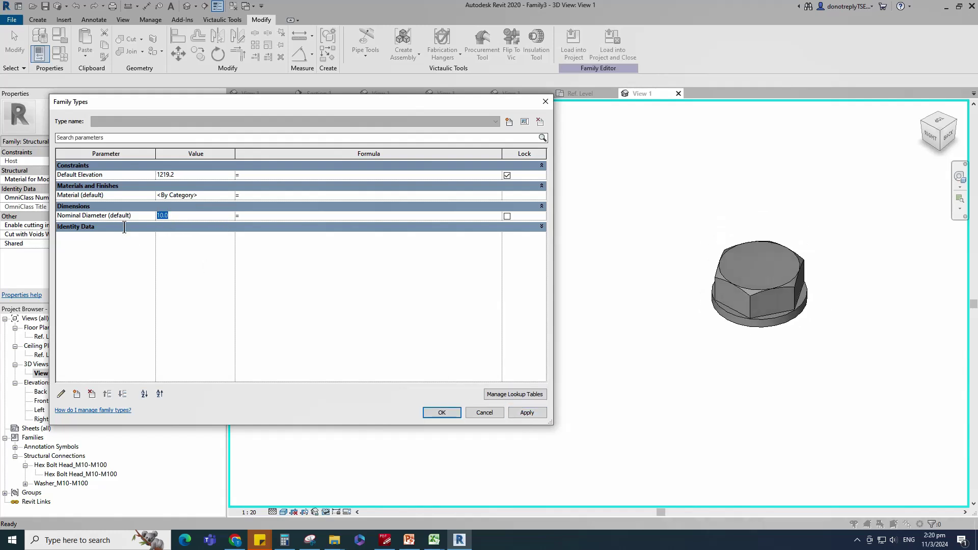
pyautogui.press('Return')
pyautogui.click(193, 216)
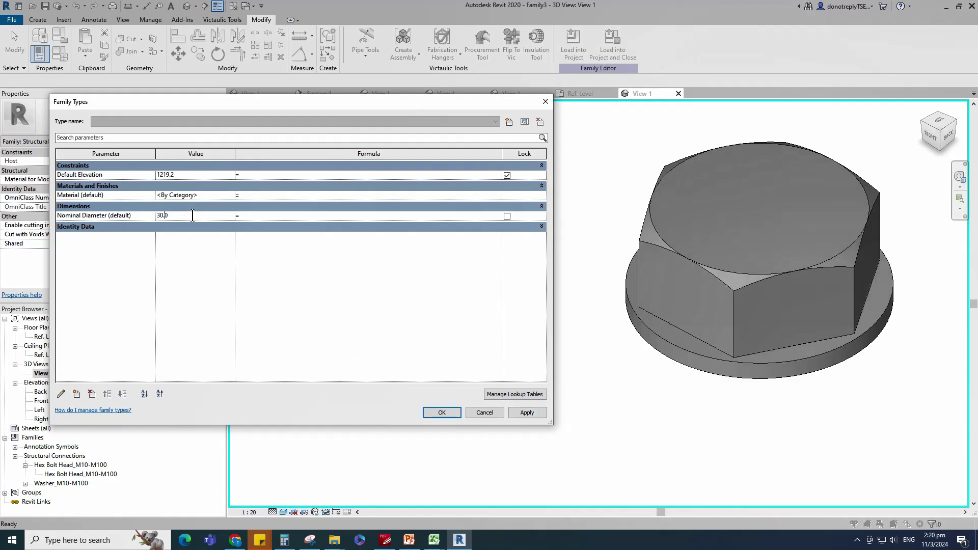
pyautogui.write('36')
pyautogui.click(528, 413)
pyautogui.doubleClick(161, 216)
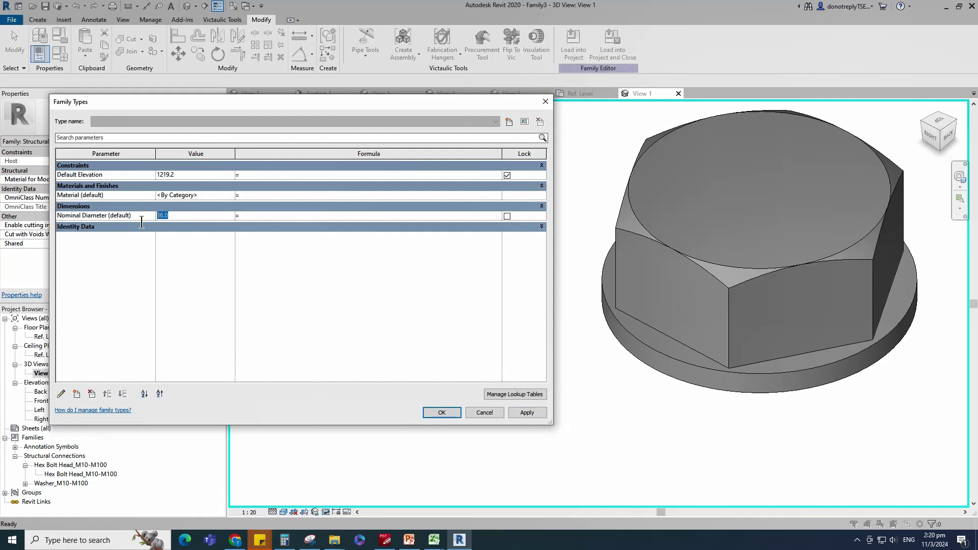
pyautogui.write('16')
pyautogui.click(528, 413)
pyautogui.click(441, 413)
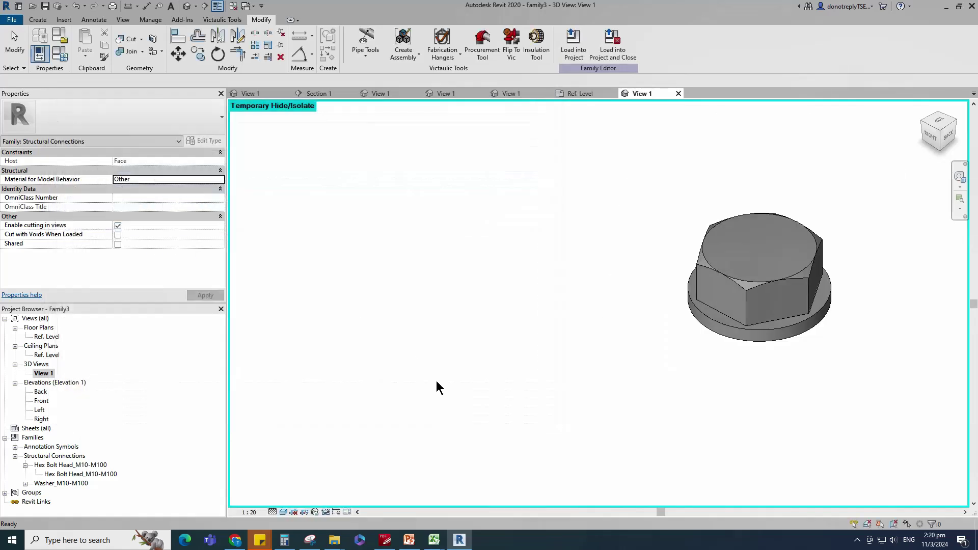
# - Orient the 3D view to a corner isometric and save the assembly family as Hex Bolt Head with Washer_M10-M100.rfa
pyautogui.click(927, 123)
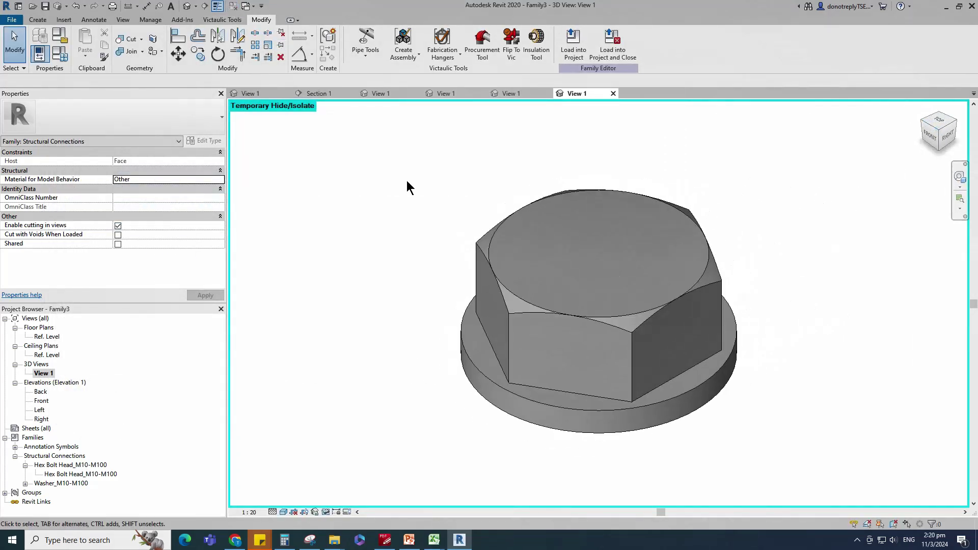
pyautogui.hotkey('ctrl', 's')
pyautogui.click(220, 126)
pyautogui.click(250, 235)
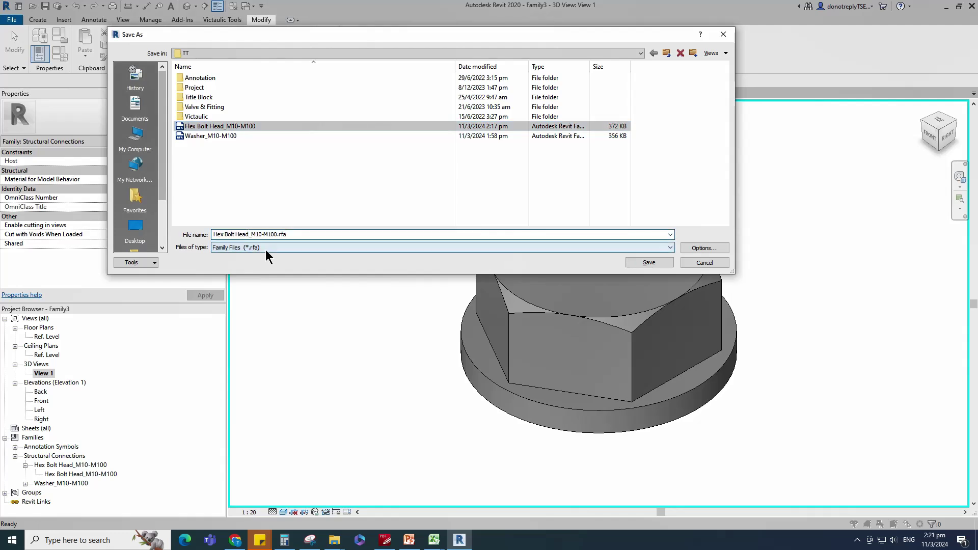
pyautogui.write('with Washer')
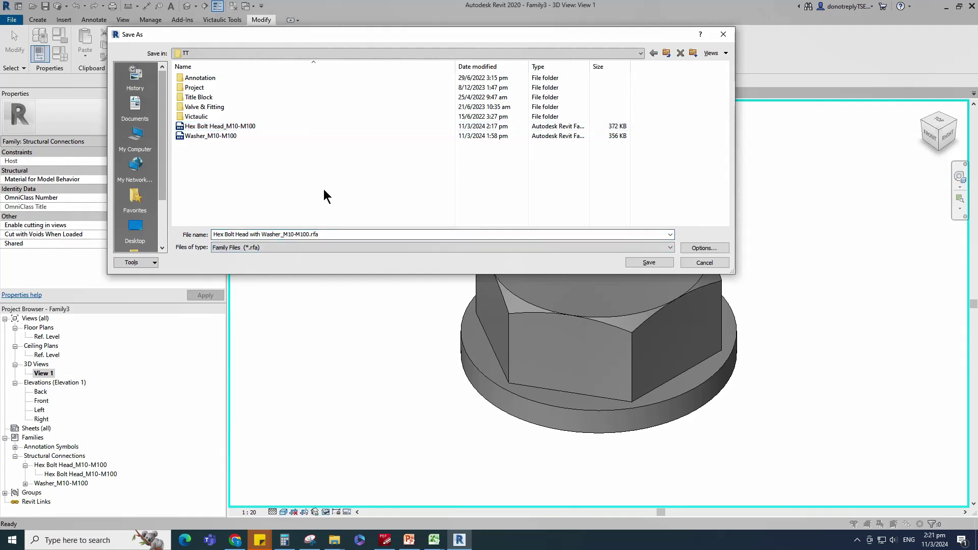
pyautogui.click(647, 263)
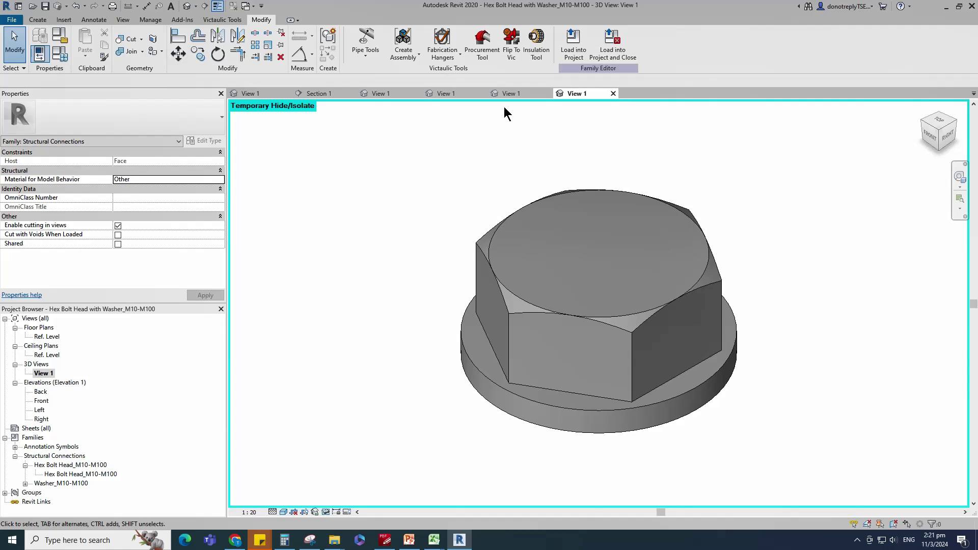
# - Switch to the Hex Bolt Head_M10-M100 family and save a copy of it as Hex Nut_M10-M100.rfa
pyautogui.click(511, 93)
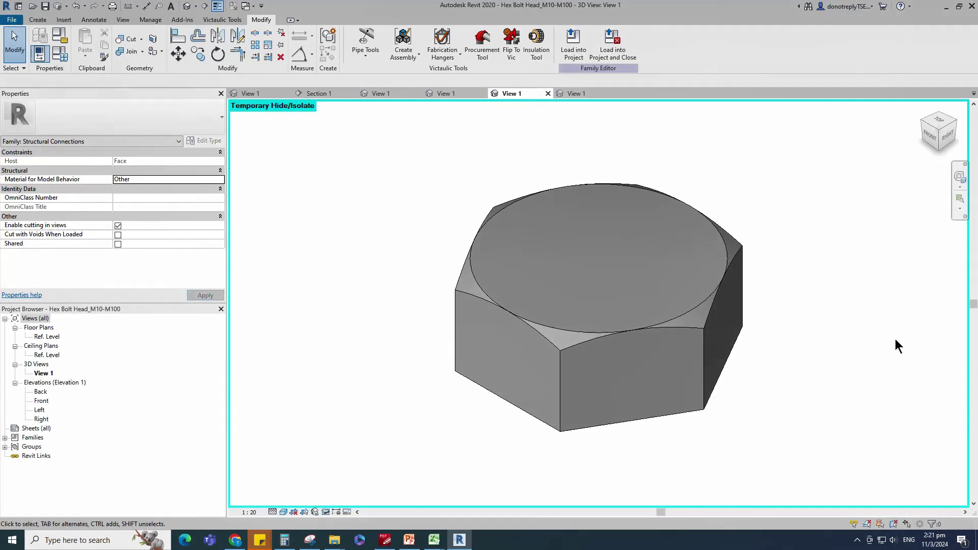
pyautogui.click(12, 21)
pyautogui.moveTo(61, 140)
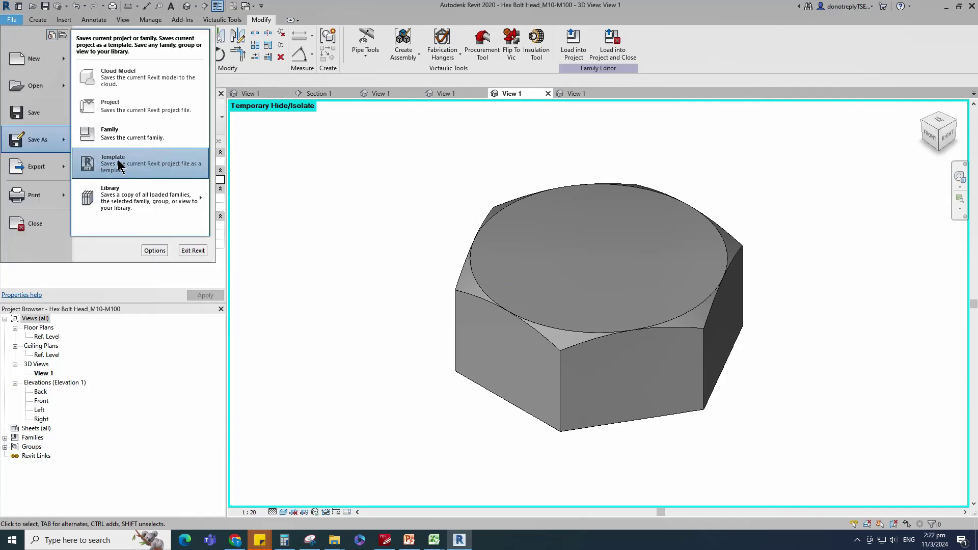
pyautogui.click(122, 134)
pyautogui.click(237, 235)
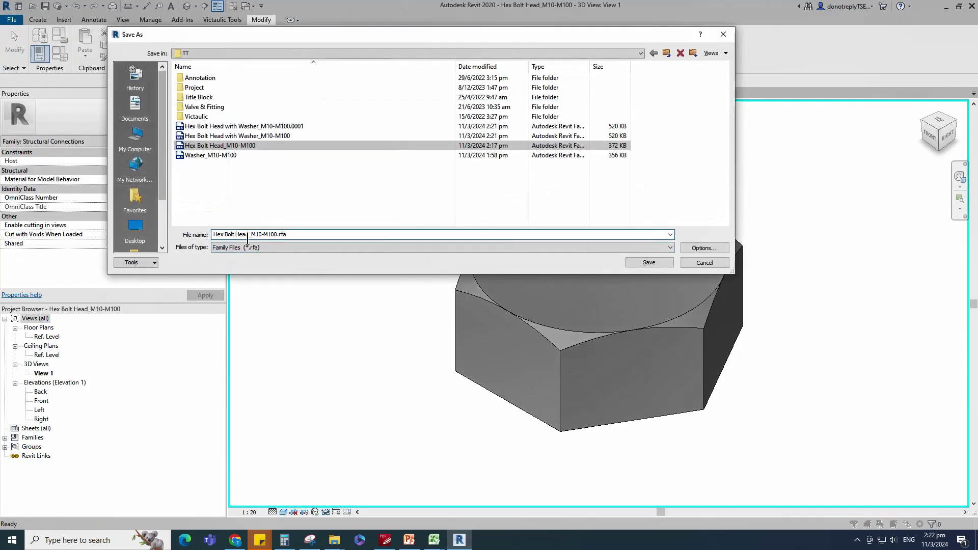
pyautogui.press('BackSpace')
pyautogui.press('BackSpace')
pyautogui.press('BackSpace')
pyautogui.press('BackSpace')
pyautogui.press('BackSpace')
pyautogui.press('BackSpace')
pyautogui.press('BackSpace')
pyautogui.press('BackSpace')
pyautogui.press('BackSpace')
pyautogui.write('Nut')
pyautogui.click(649, 262)
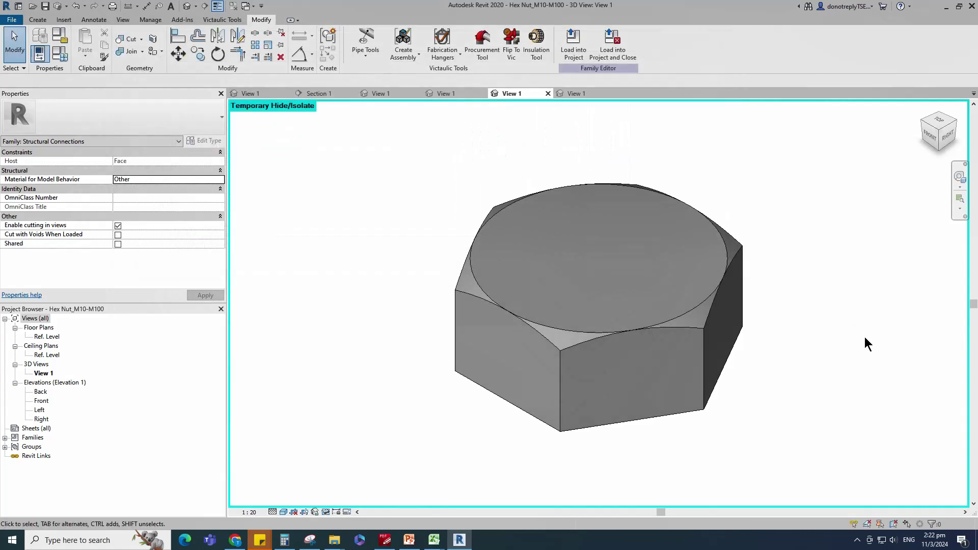
# - Open the hexagonal extrusion's sketch for editing in the Ref. Level plan and set the view scale to 1:1
pyautogui.doubleClick(47, 337)
pyautogui.scroll(5, 595, 313)
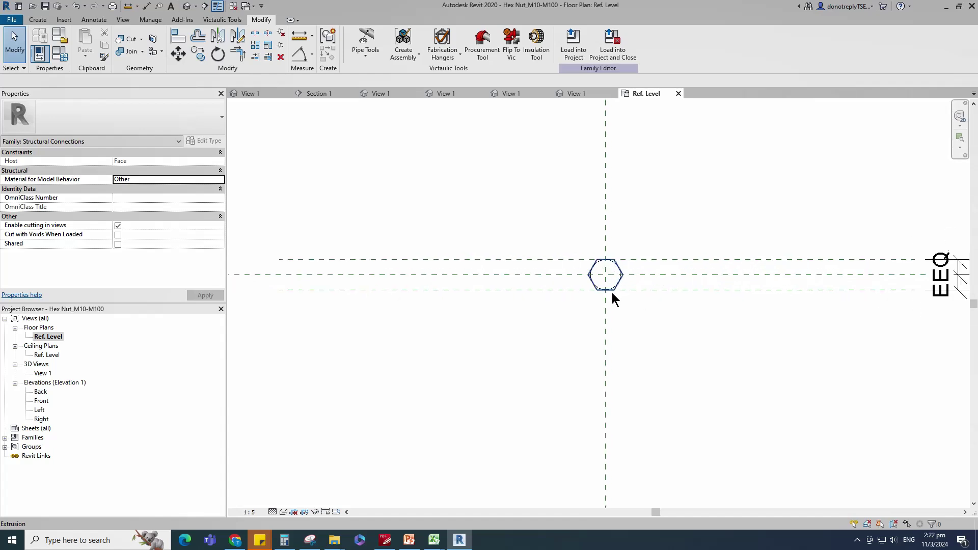
pyautogui.scroll(5, 612, 292)
pyautogui.click(623, 263)
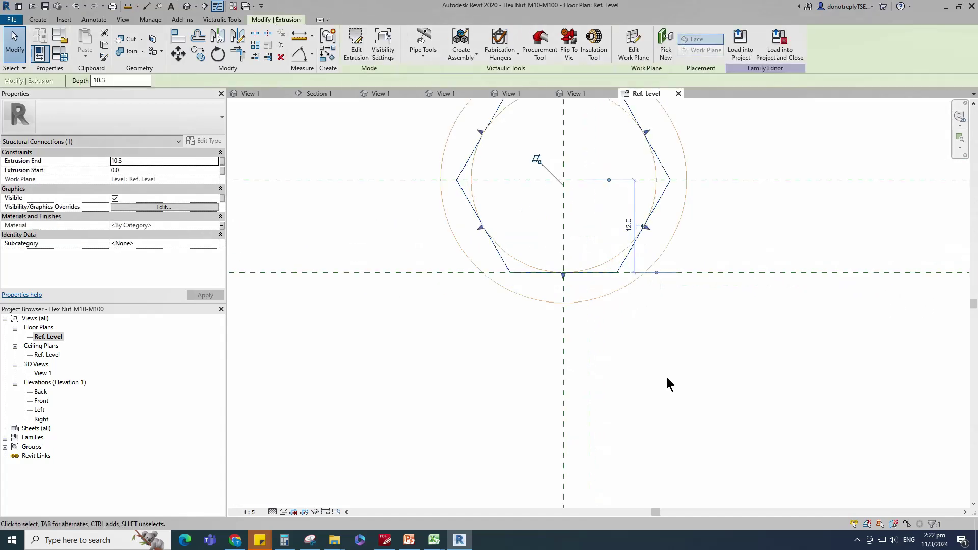
pyautogui.scroll(-2, 671, 397)
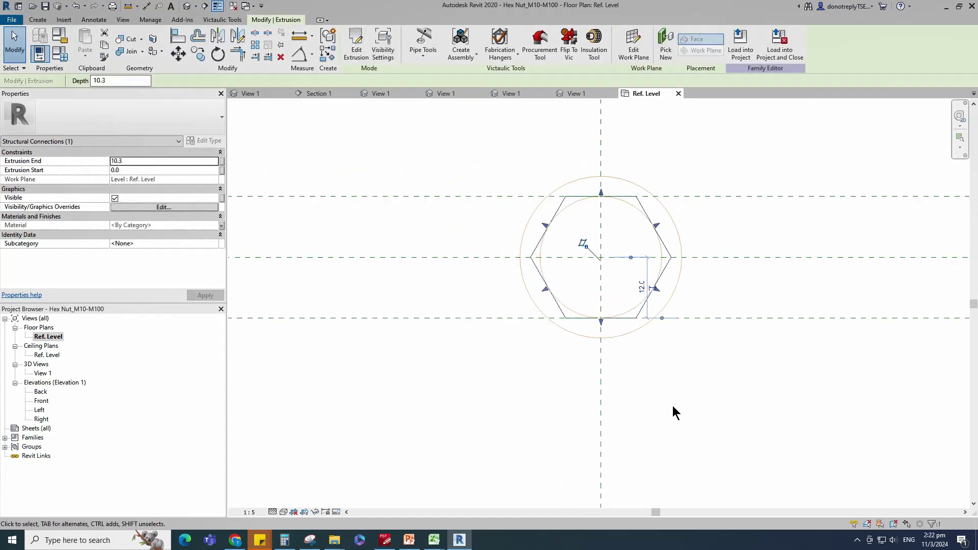
pyautogui.click(357, 45)
pyautogui.click(249, 512)
pyautogui.click(262, 367)
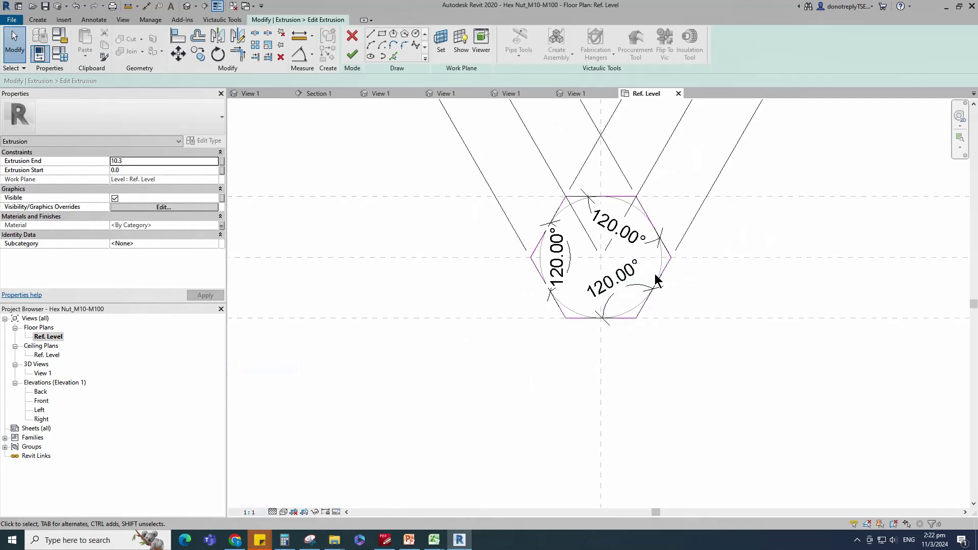
# - Sketch a circle about 16 mm in diameter inside the hexagon, centred on the reference planes' intersection
pyautogui.click(416, 34)
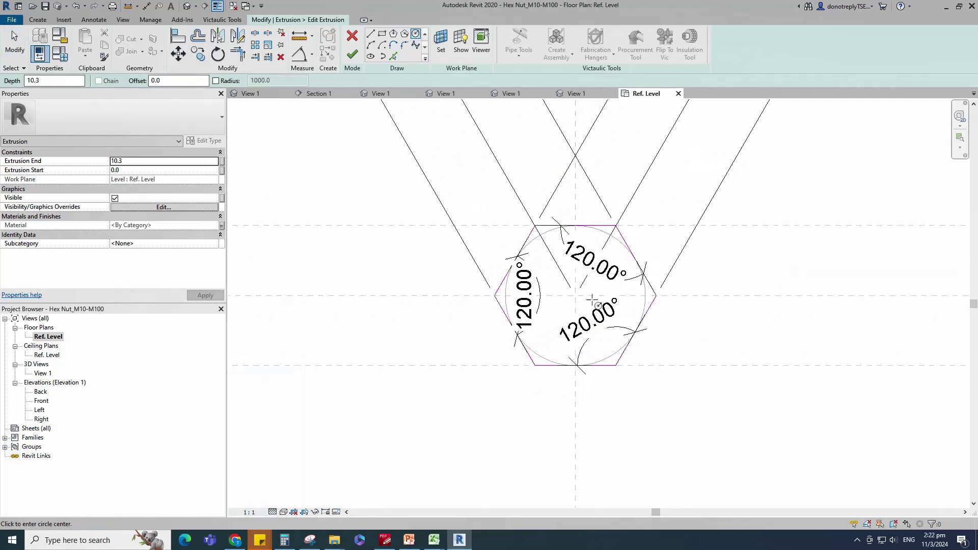
pyautogui.scroll(2, 600, 307)
pyautogui.click(576, 296)
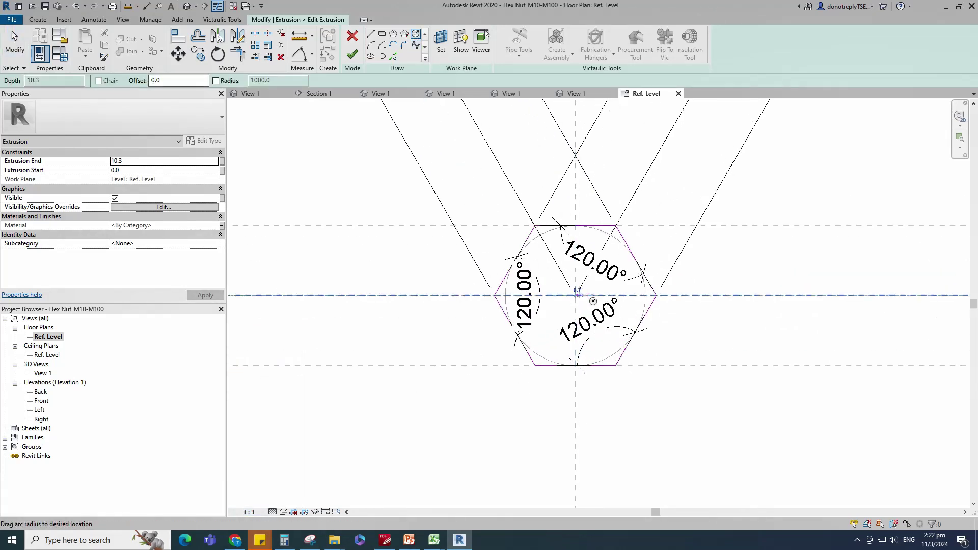
pyautogui.click(622, 296)
pyautogui.press('Escape')
pyautogui.press('Escape')
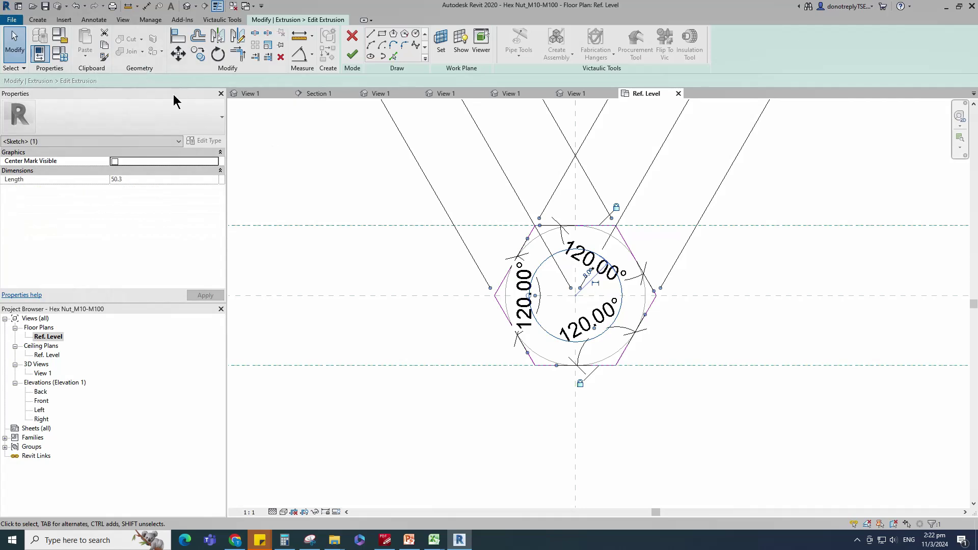
# - Make the circle's center mark visible and align it to the vertical and horizontal reference planes
pyautogui.press('a')
pyautogui.press('l')
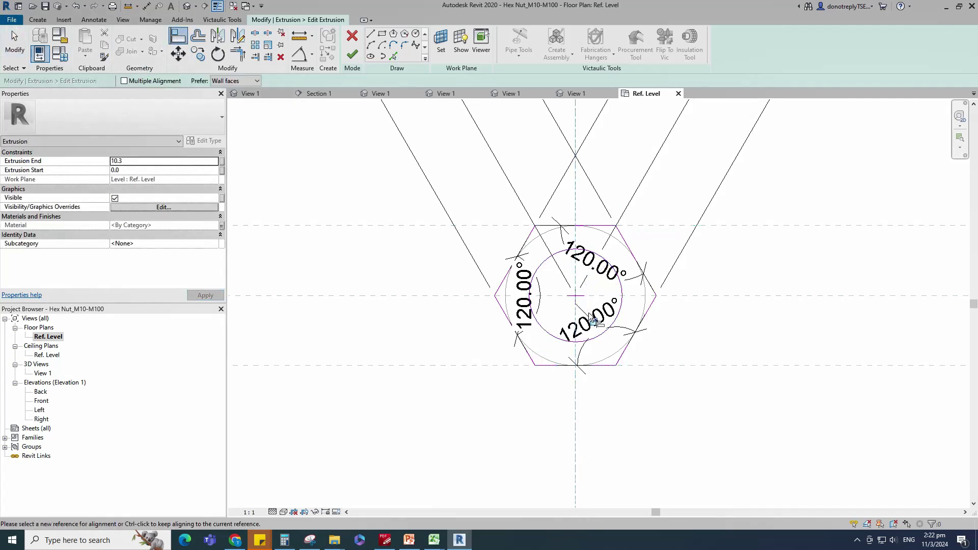
pyautogui.press('Escape')
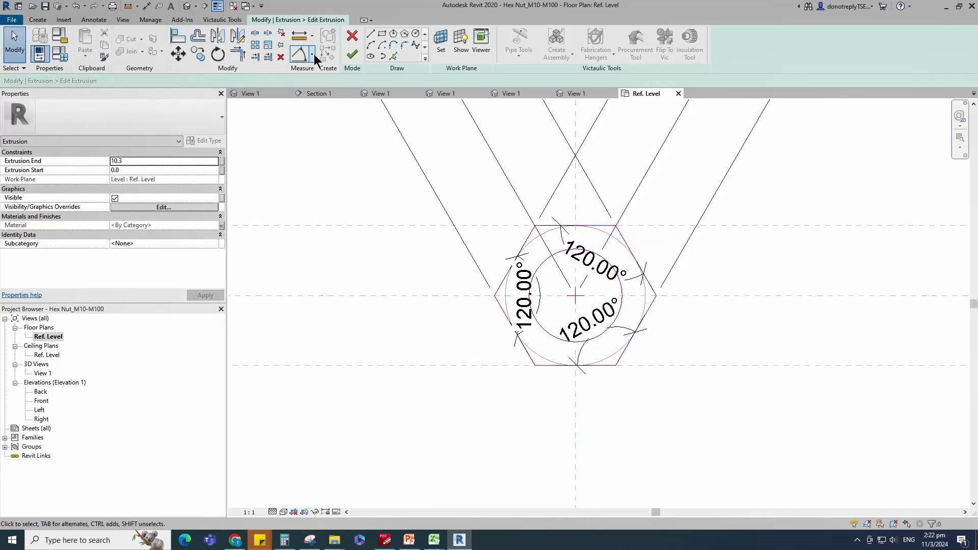
# - Dimension the inner circle's diameter, label it with the Nominal Diameter parameter, and finish the extrusion sketch
pyautogui.click(312, 54)
pyautogui.click(326, 134)
pyautogui.click(652, 310)
pyautogui.click(536, 292)
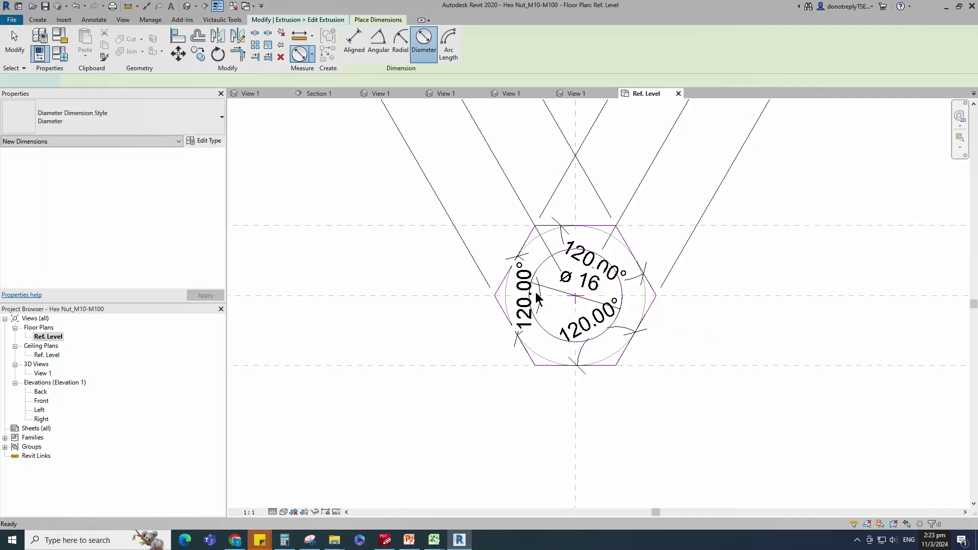
pyautogui.press('Escape')
pyautogui.click(213, 199)
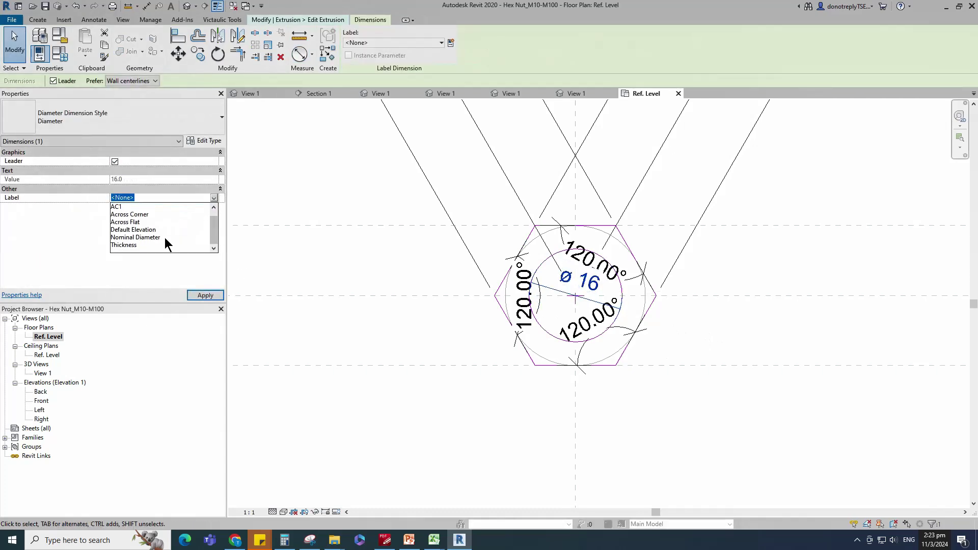
pyautogui.click(164, 242)
pyautogui.click(398, 353)
pyautogui.click(353, 51)
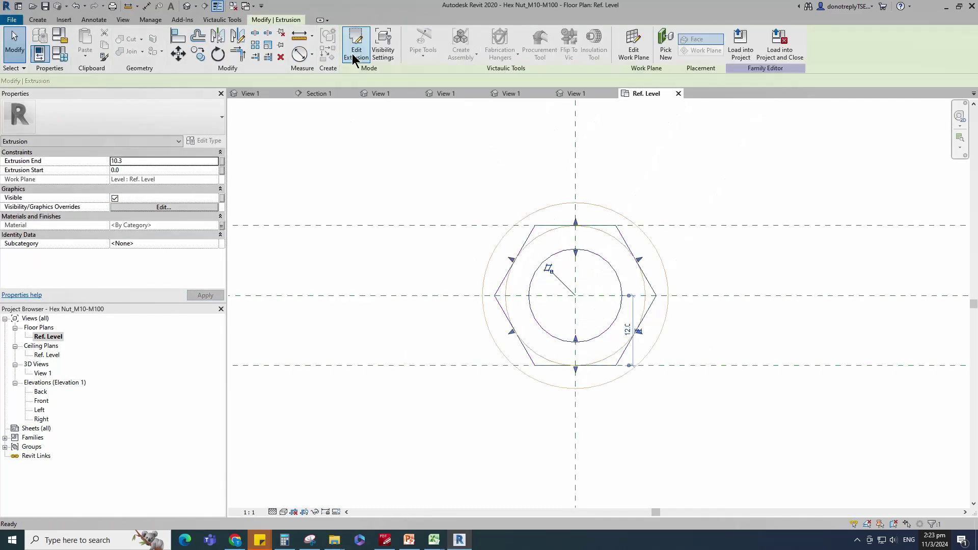
pyautogui.click(391, 189)
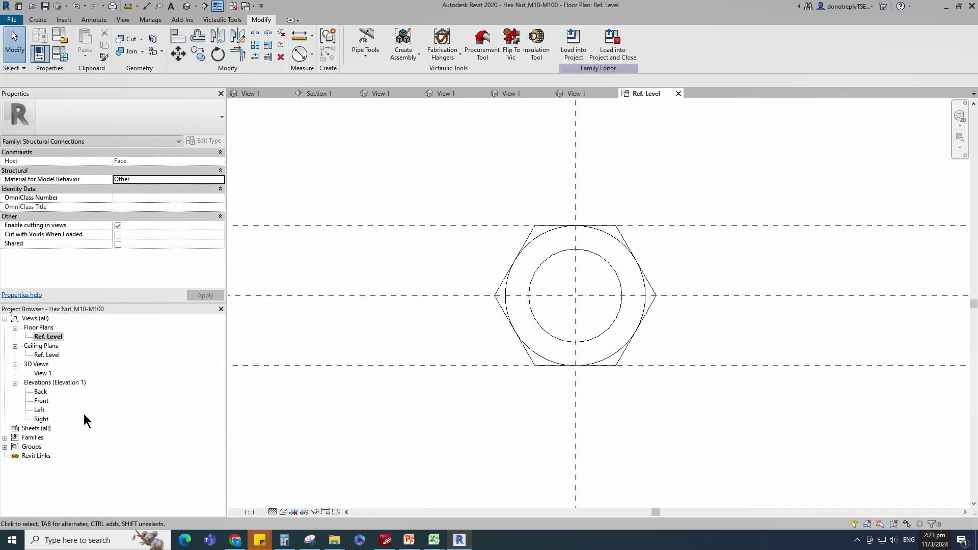
# - Start a void sweep from the Front elevation, pick the Ref. Level as its work plane, and open the Ref. Level floor plan
pyautogui.doubleClick(43, 374)
pyautogui.keyDown('shift'); pyautogui.moveTo(489, 357); pyautogui.dragTo(836, 322, button='middle'); pyautogui.keyUp('shift')
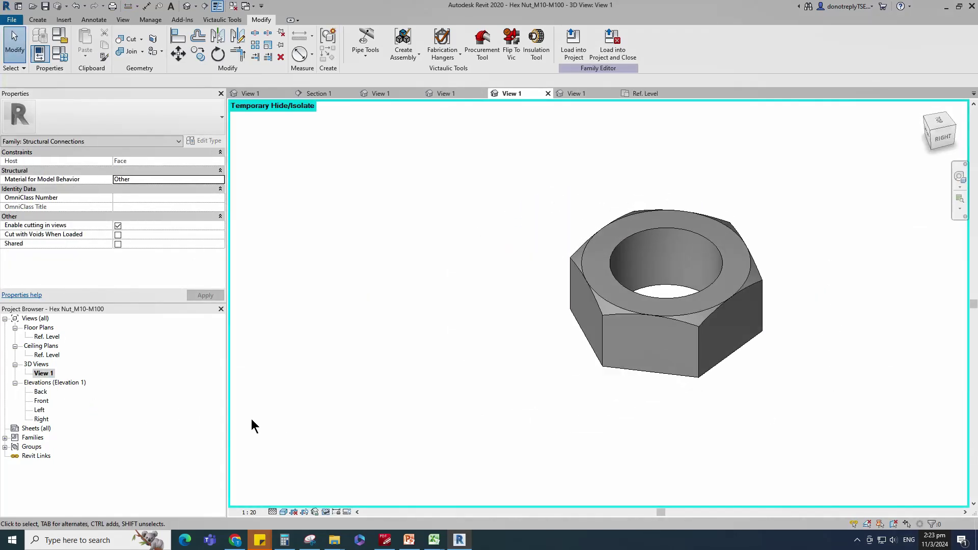
pyautogui.doubleClick(41, 401)
pyautogui.scroll(5, 556, 438)
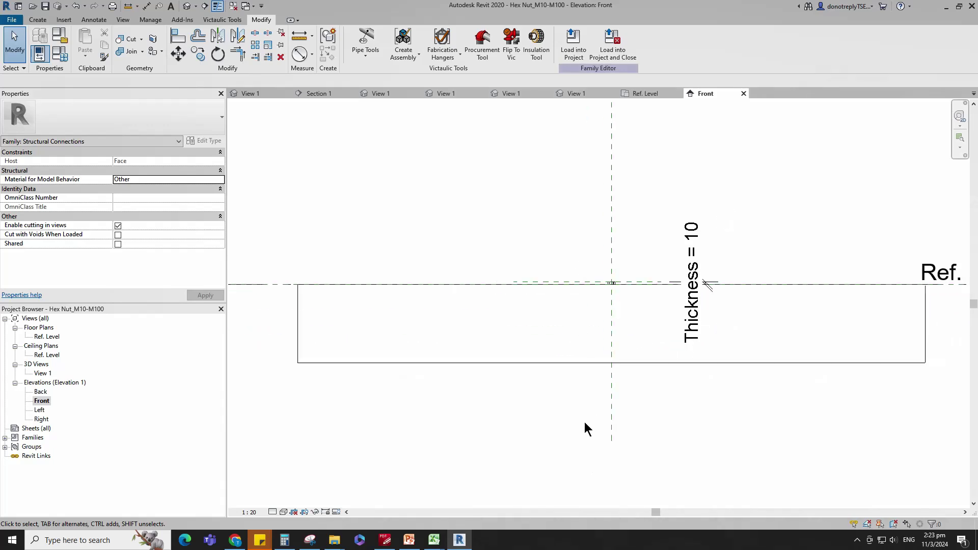
pyautogui.click(38, 20)
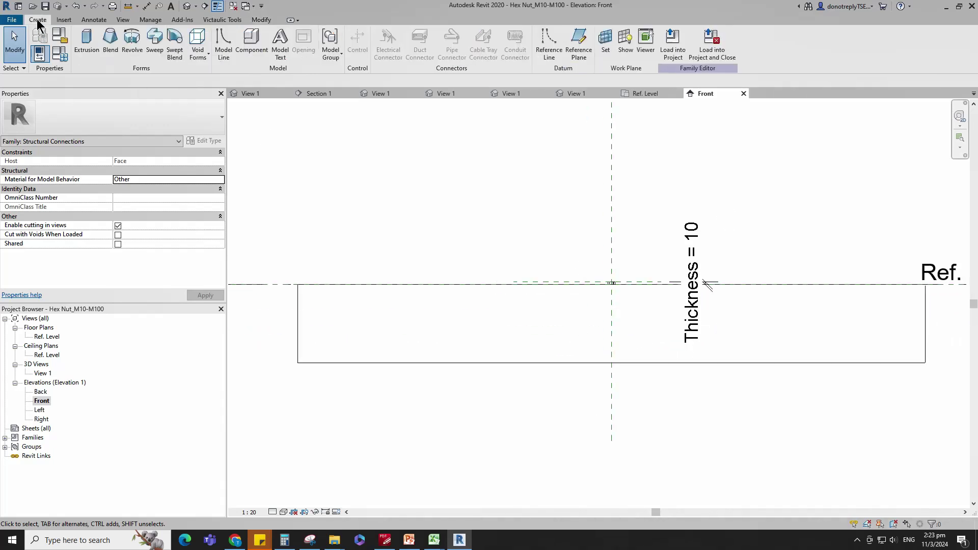
pyautogui.click(202, 56)
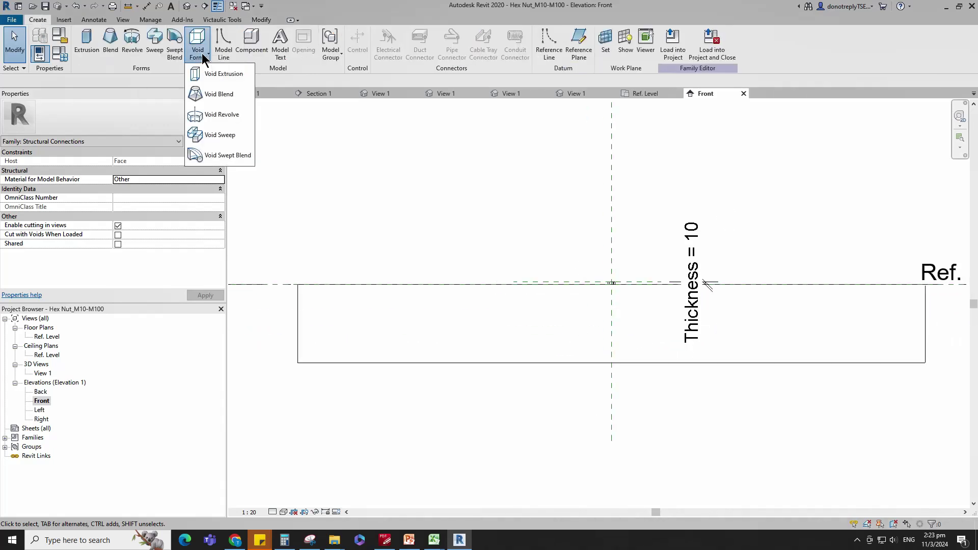
pyautogui.click(224, 135)
pyautogui.click(374, 40)
pyautogui.click(405, 281)
pyautogui.click(451, 332)
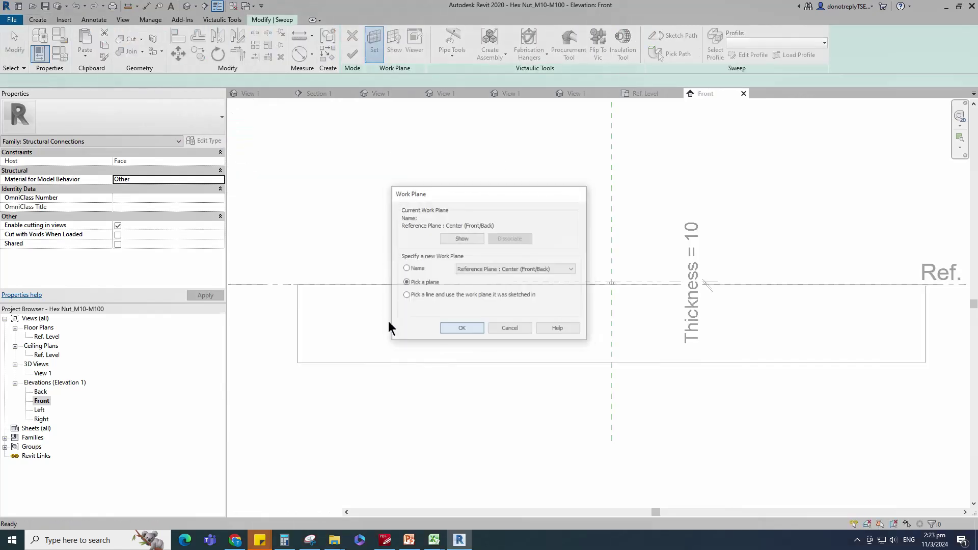
pyautogui.click(361, 285)
pyautogui.click(637, 375)
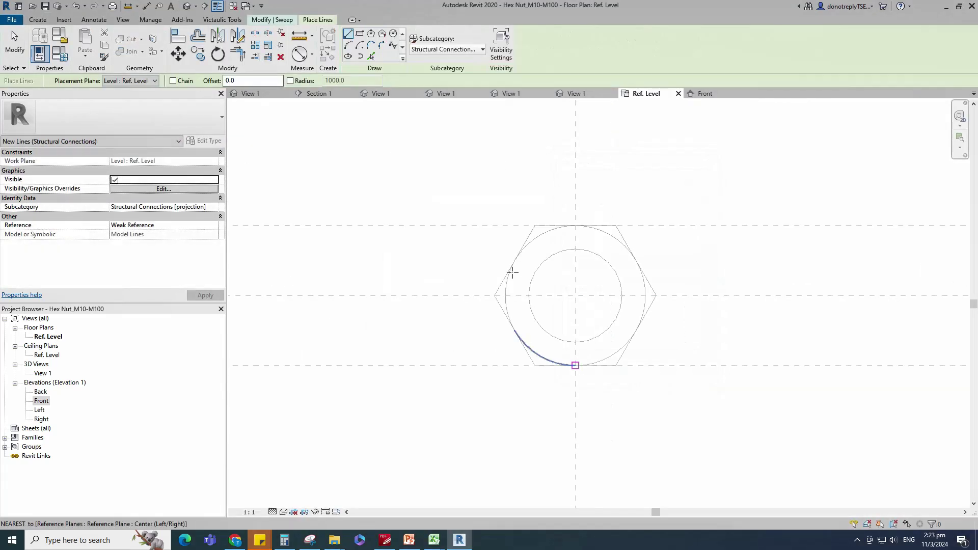
# - Sketch a circular sweep path about 15 mm in radius around the nut, centred on the reference planes' intersection
pyautogui.click(274, 19)
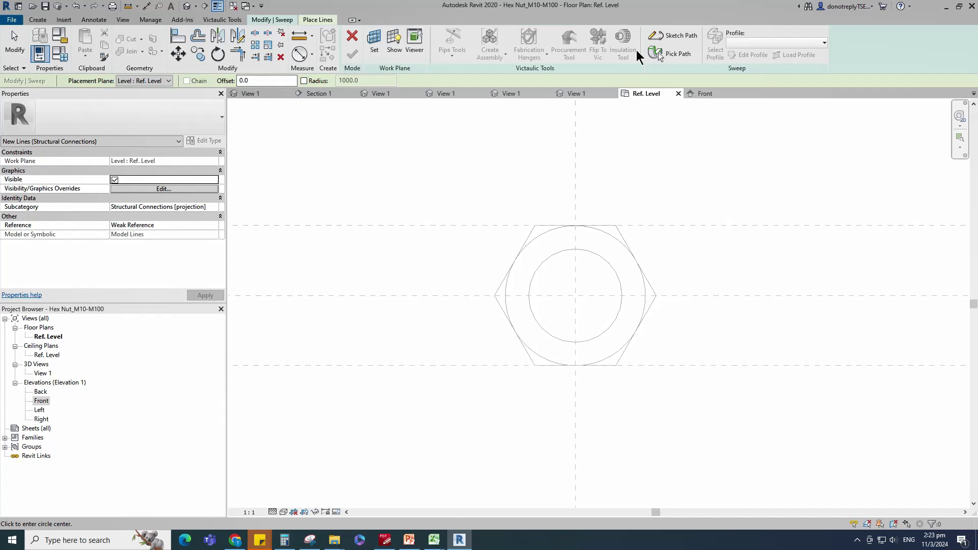
pyautogui.click(682, 40)
pyautogui.click(415, 34)
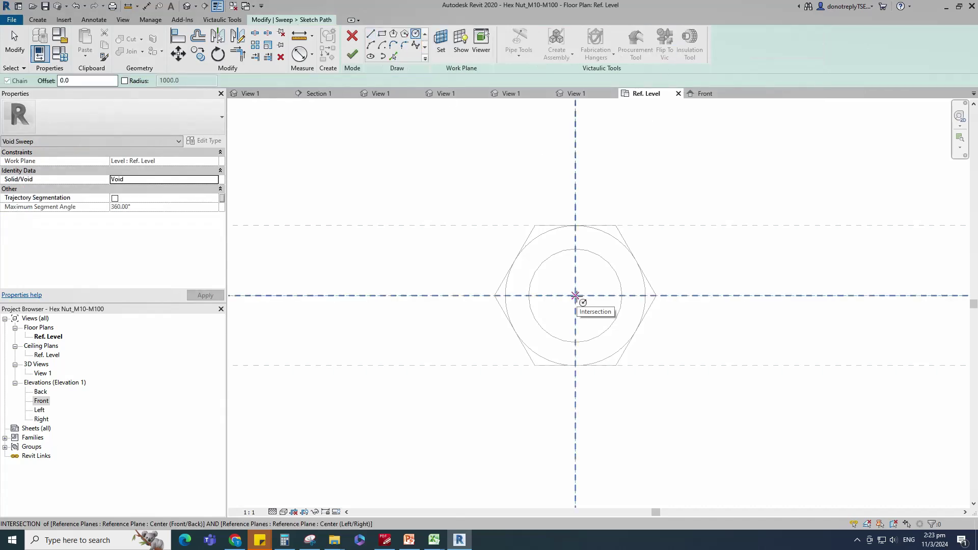
pyautogui.click(576, 296)
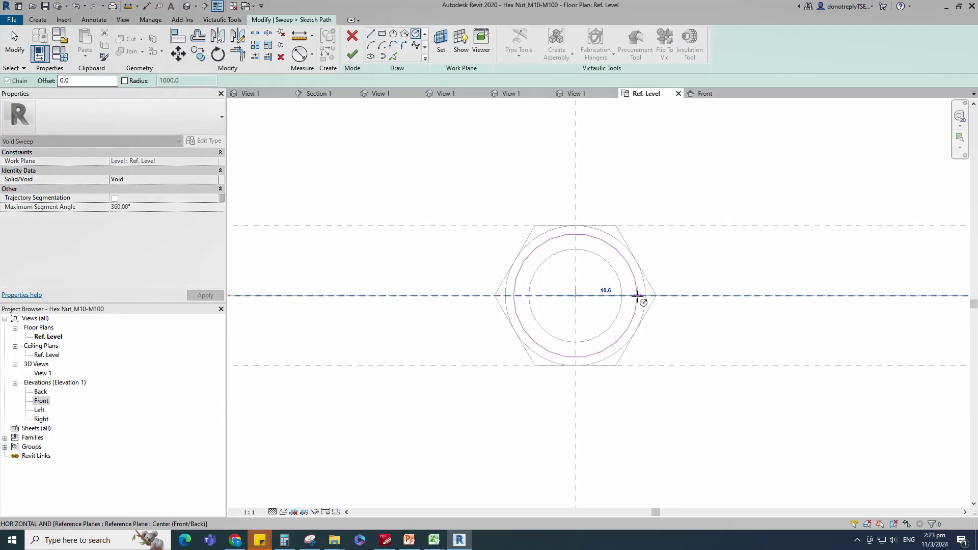
pyautogui.click(663, 296)
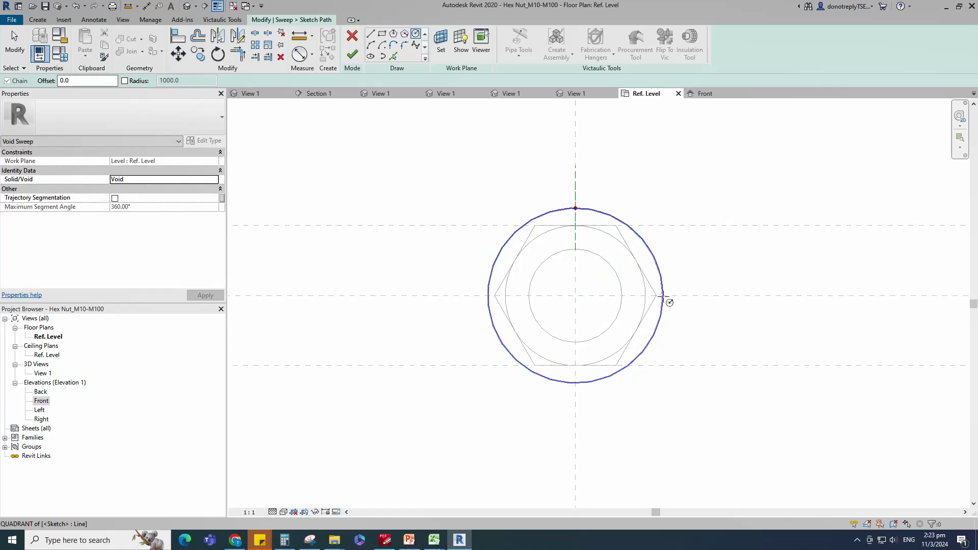
pyautogui.press('Escape')
# - Align the path circle's center mark to the vertical and horizontal center reference planes and lock both alignments
pyautogui.click(178, 37)
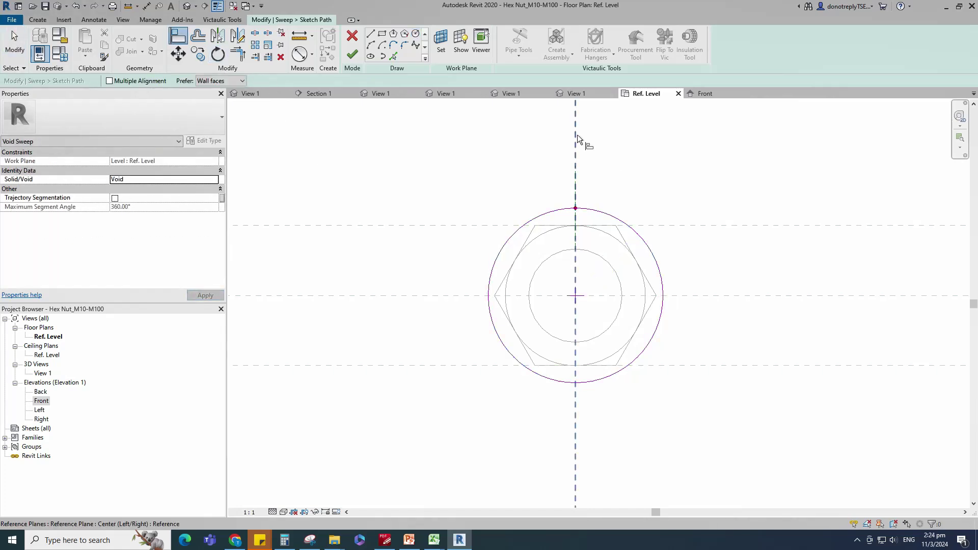
pyautogui.click(595, 324)
pyautogui.click(596, 296)
pyautogui.click(577, 297)
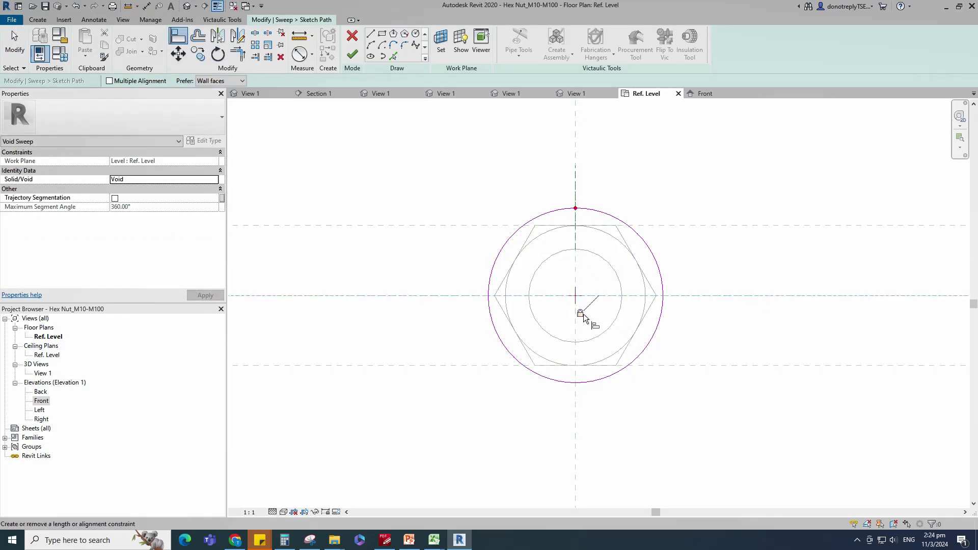
pyautogui.click(579, 313)
# - Dimension the path circle's diameter and set it to 31.9 mm
pyautogui.click(304, 56)
pyautogui.click(659, 268)
pyautogui.click(762, 281)
pyautogui.press('Escape')
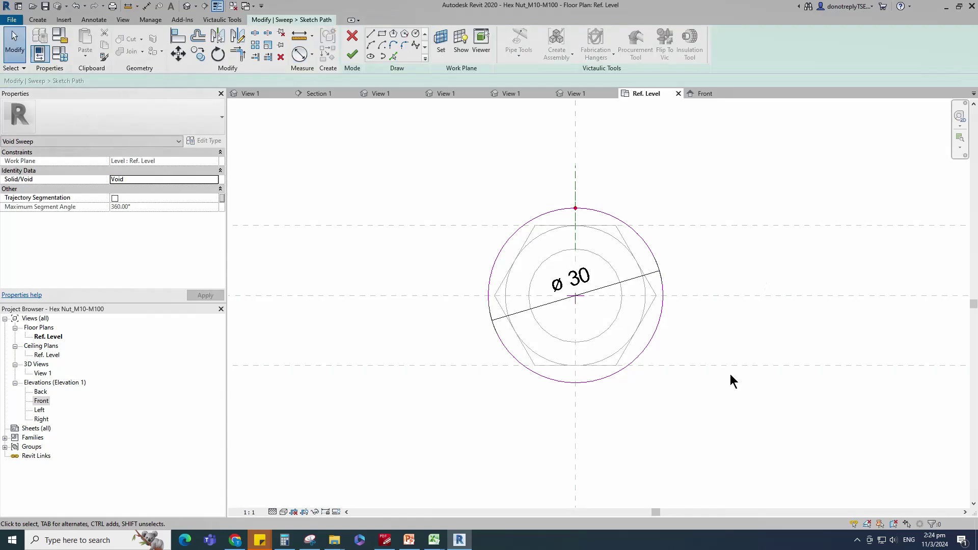
pyautogui.click(653, 342)
pyautogui.click(572, 289)
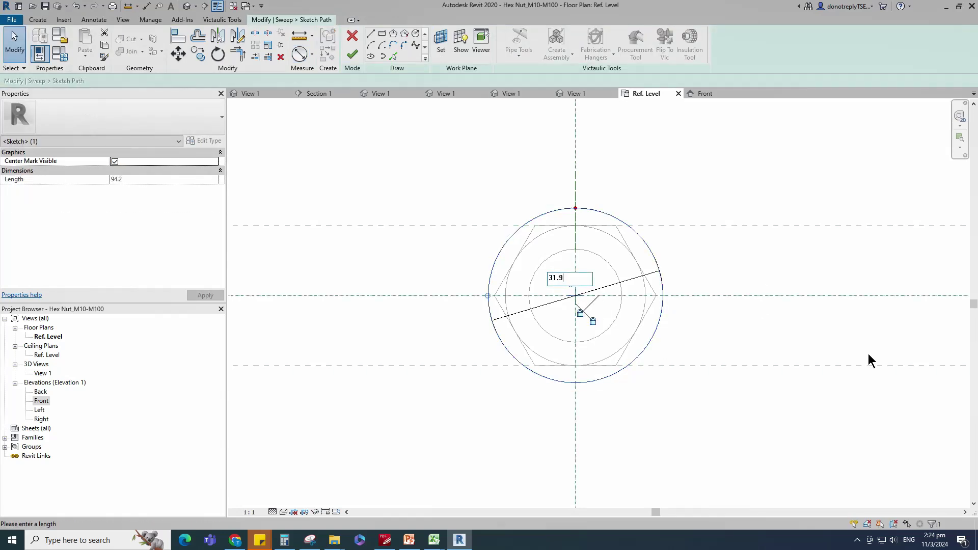
pyautogui.write('31.9')
pyautogui.press('Return')
pyautogui.click(773, 339)
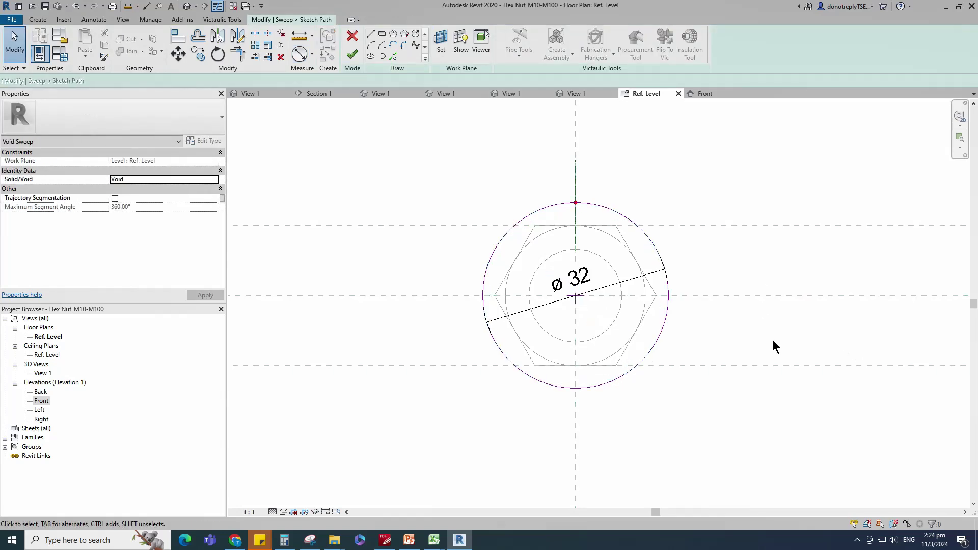
# - Label the path circle's diameter dimension with the AC1 parameter
pyautogui.click(523, 315)
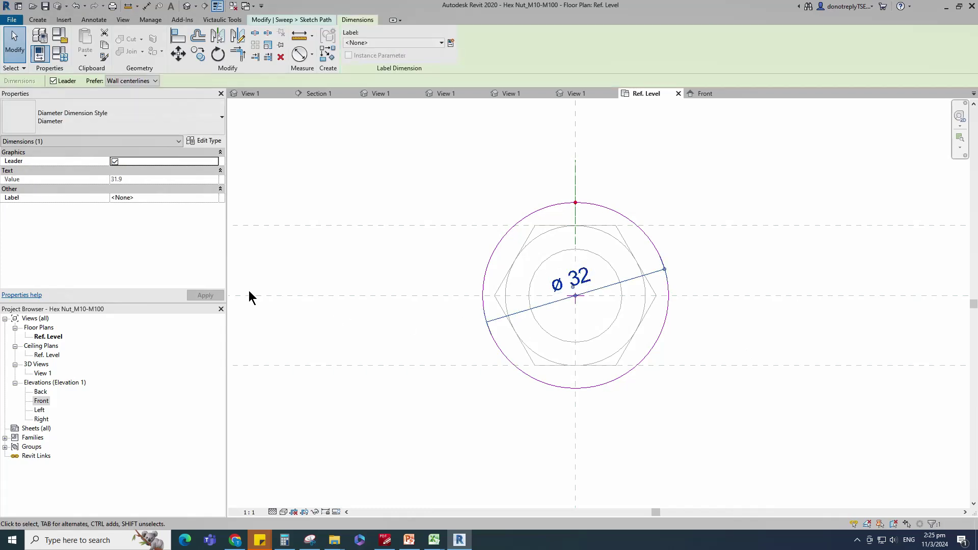
pyautogui.click(215, 199)
pyautogui.click(216, 199)
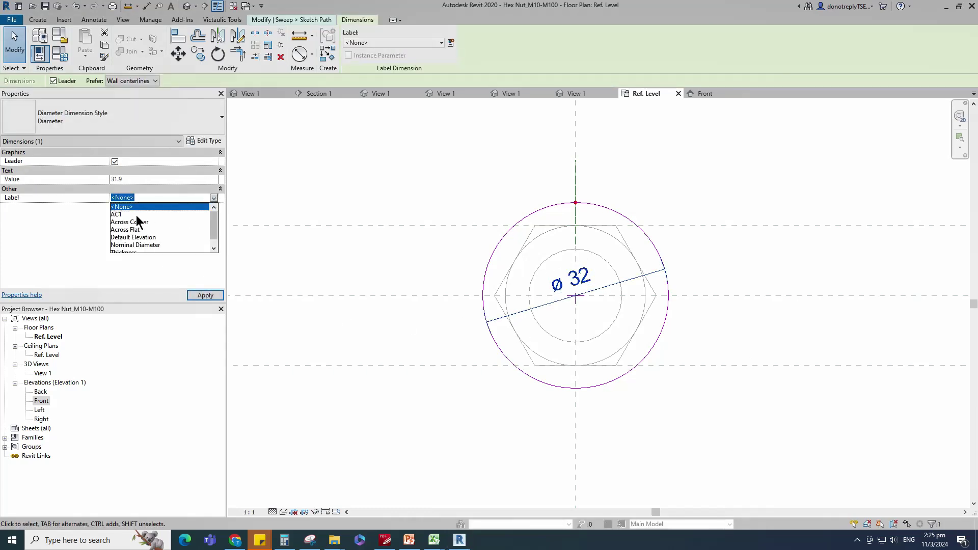
pyautogui.click(135, 216)
pyautogui.click(445, 307)
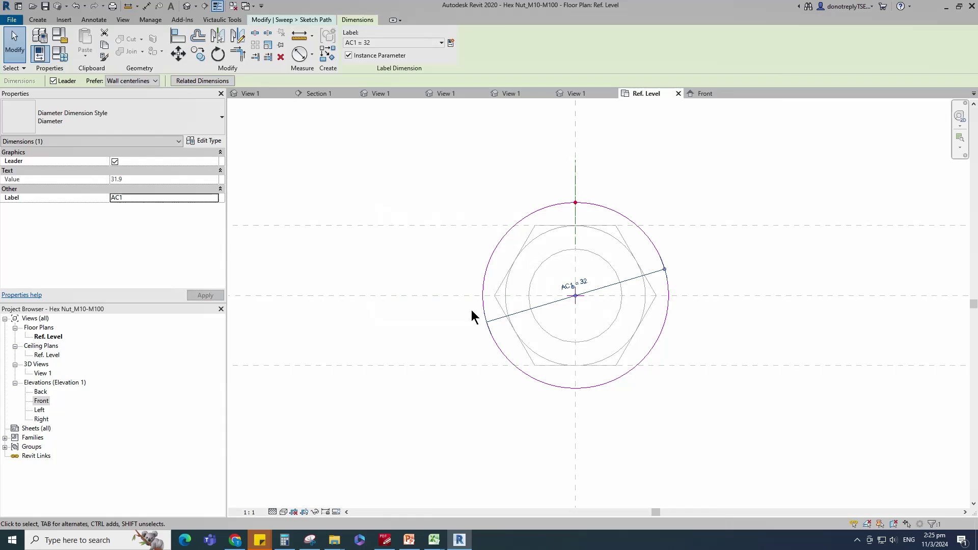
pyautogui.click(685, 399)
# - Give the AC1 family parameter the formula Across Corner * 1.15 and apply it
pyautogui.scroll(-1, 766, 225)
pyautogui.click(65, 57)
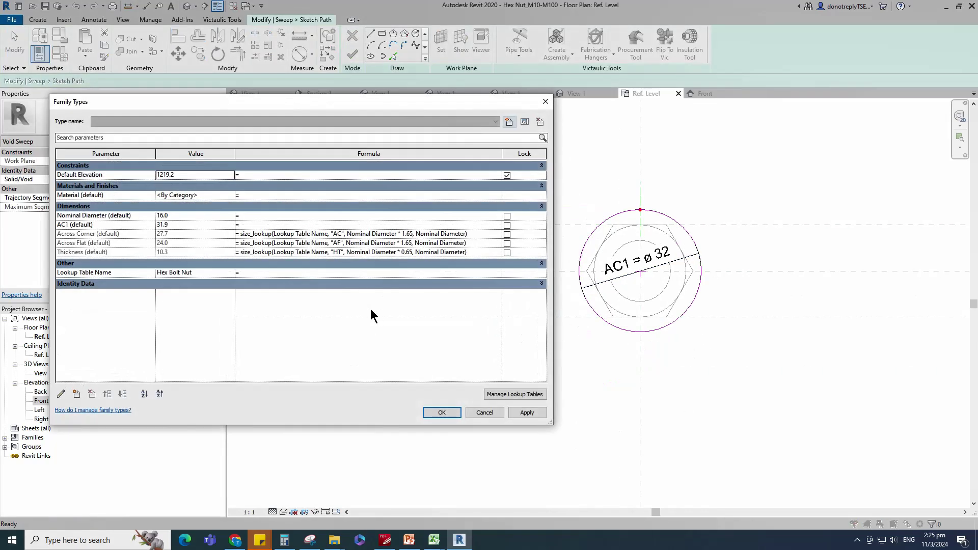
pyautogui.click(261, 225)
pyautogui.write('Across Corner * 1.15')
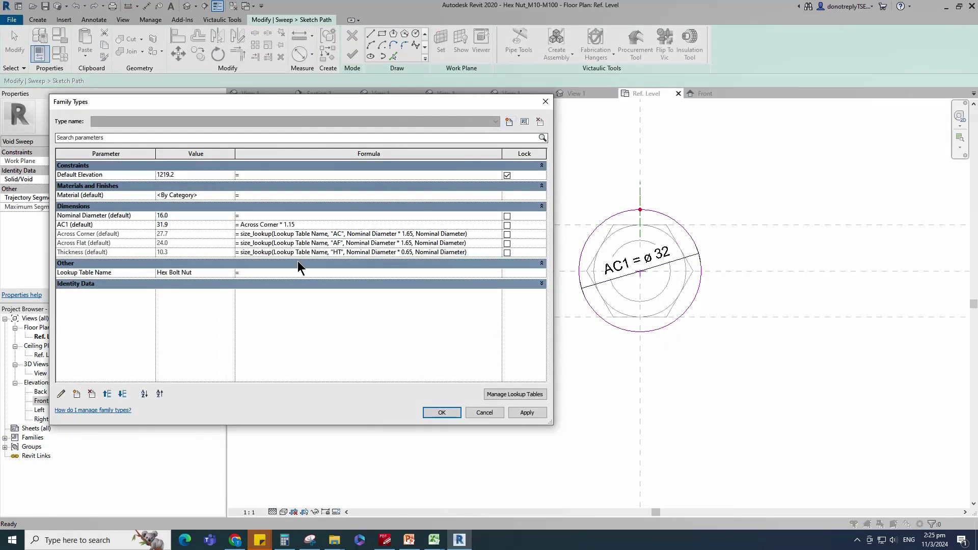
pyautogui.click(530, 415)
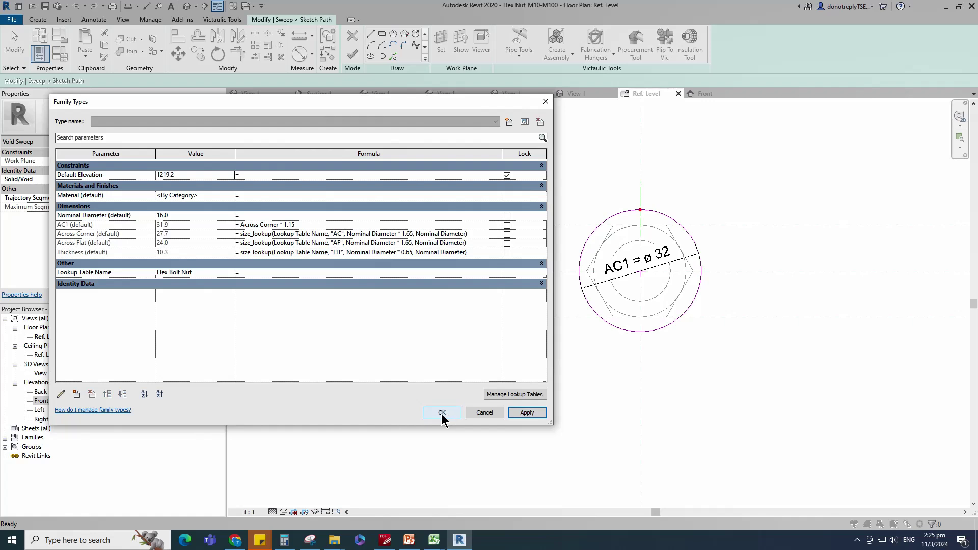
pyautogui.click(441, 413)
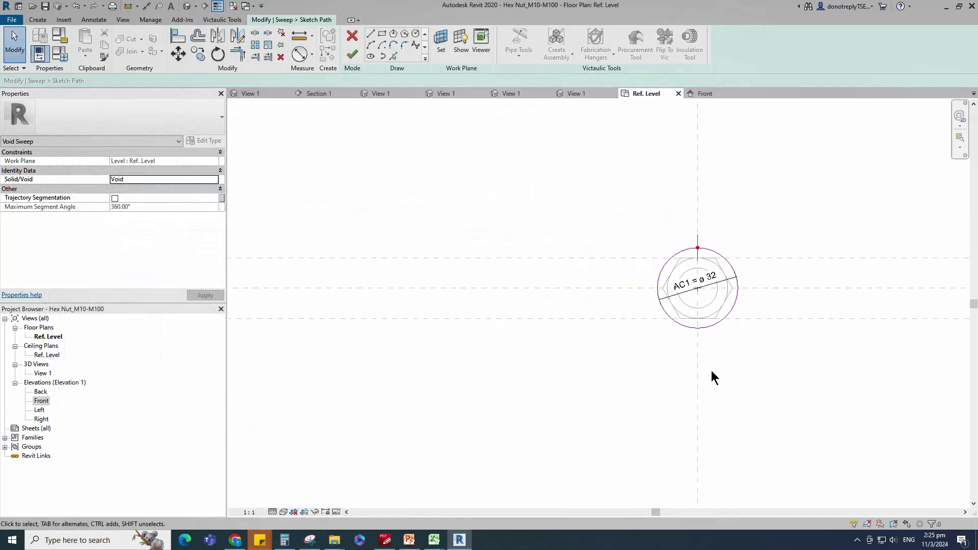
# - Finish the circular sweep path and open the void sweep's profile for sketching in the Left elevation
pyautogui.click(352, 54)
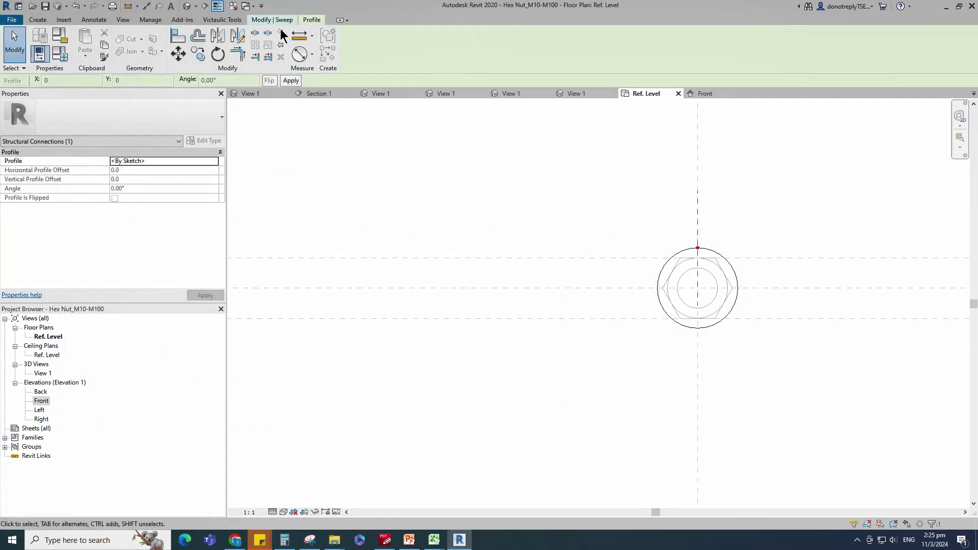
pyautogui.click(750, 54)
pyautogui.click(649, 376)
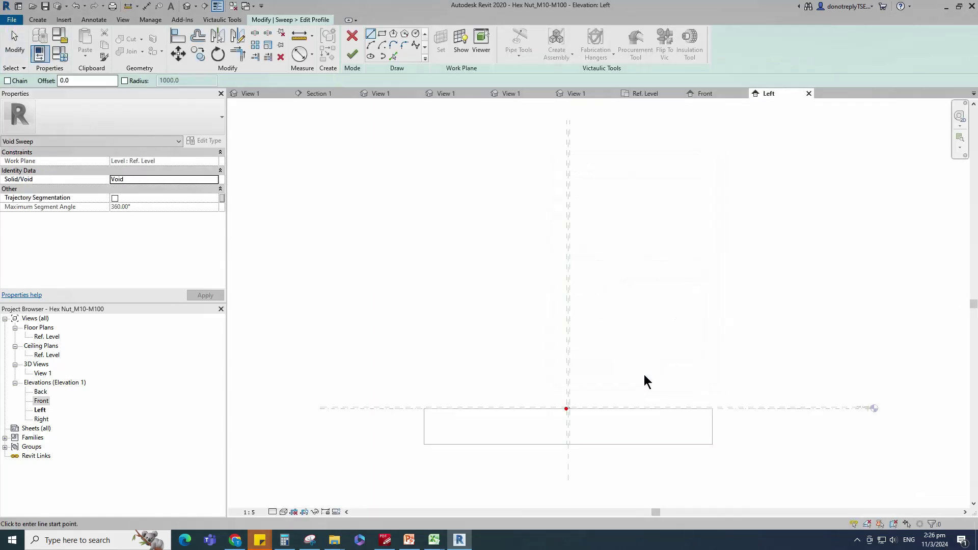
# - Sketch a profile line about 11.7 mm long, rising outward at 30° from the nut's lower corner, and align its endpoint to the references
pyautogui.scroll(-5, 557, 411)
pyautogui.scroll(5, 548, 360)
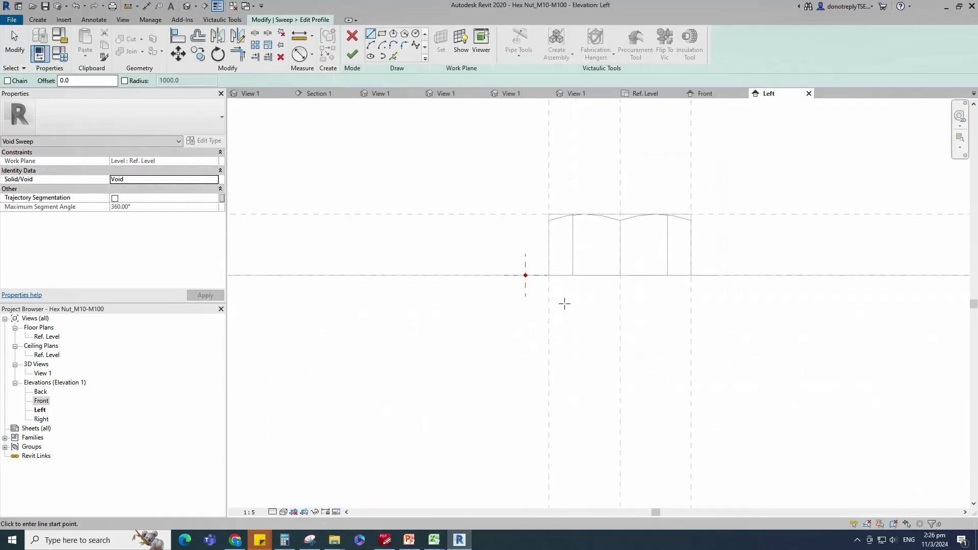
pyautogui.scroll(2, 556, 288)
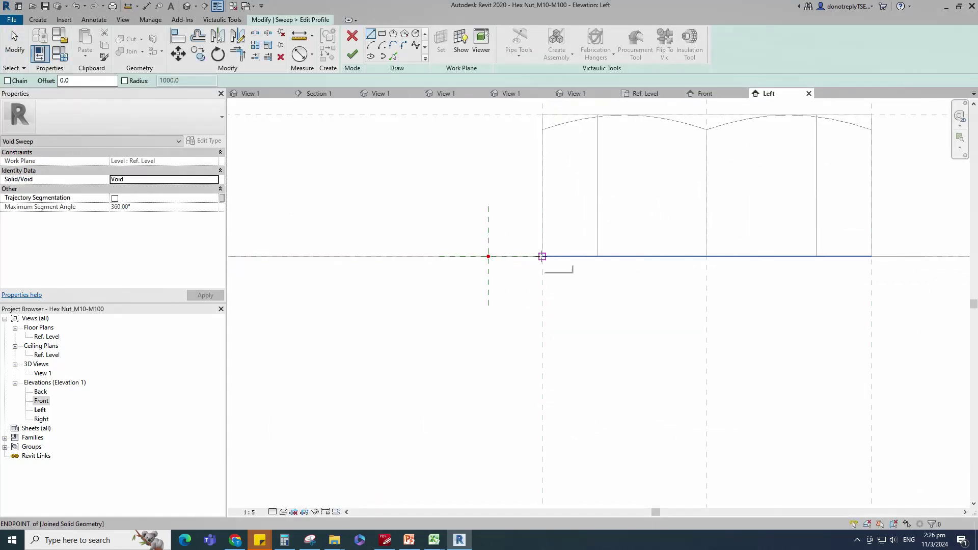
pyautogui.click(543, 257)
pyautogui.click(404, 176)
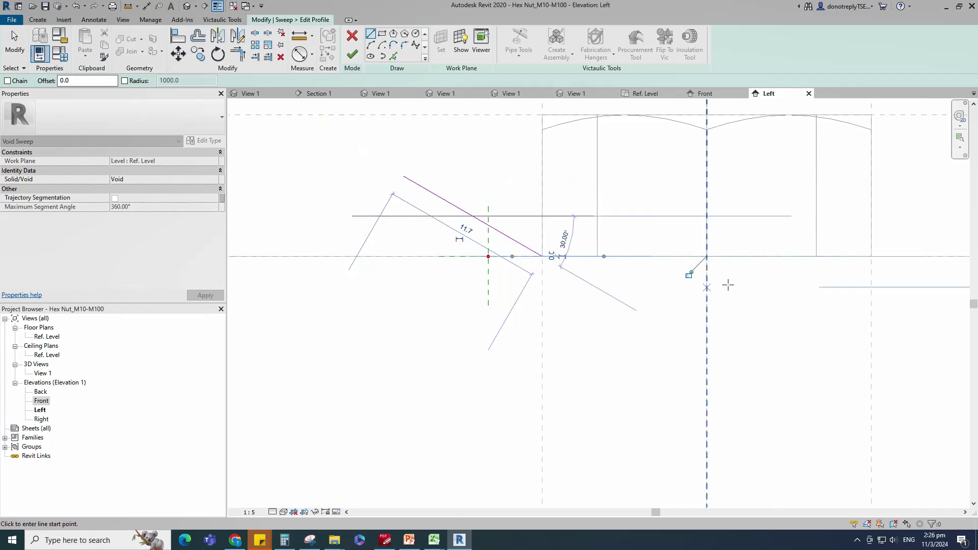
pyautogui.press('a')
pyautogui.press('l')
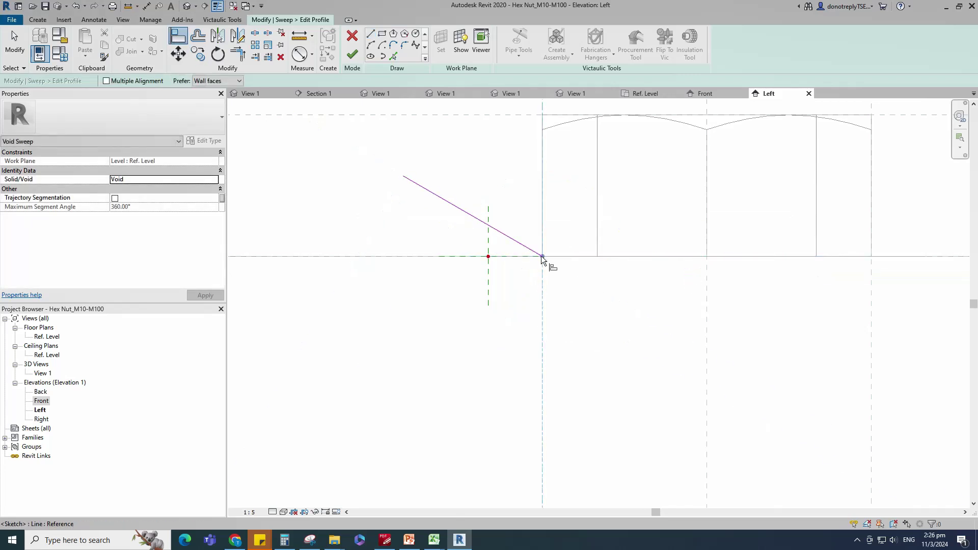
pyautogui.scroll(-2, 620, 335)
pyautogui.press('Escape')
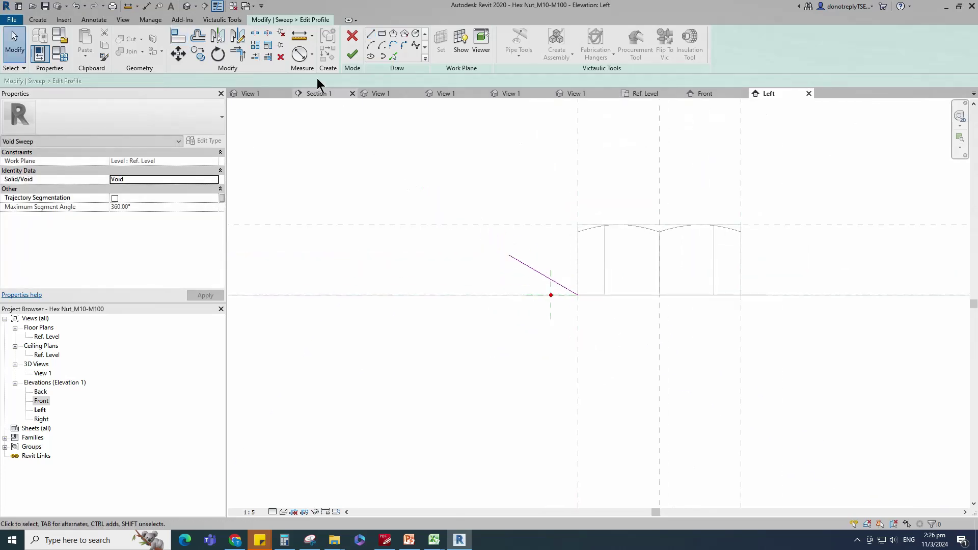
# - Add an angular dimension between the Ref. Level and the sloped profile line
pyautogui.click(312, 53)
pyautogui.click(327, 96)
pyautogui.scroll(-3, 509, 294)
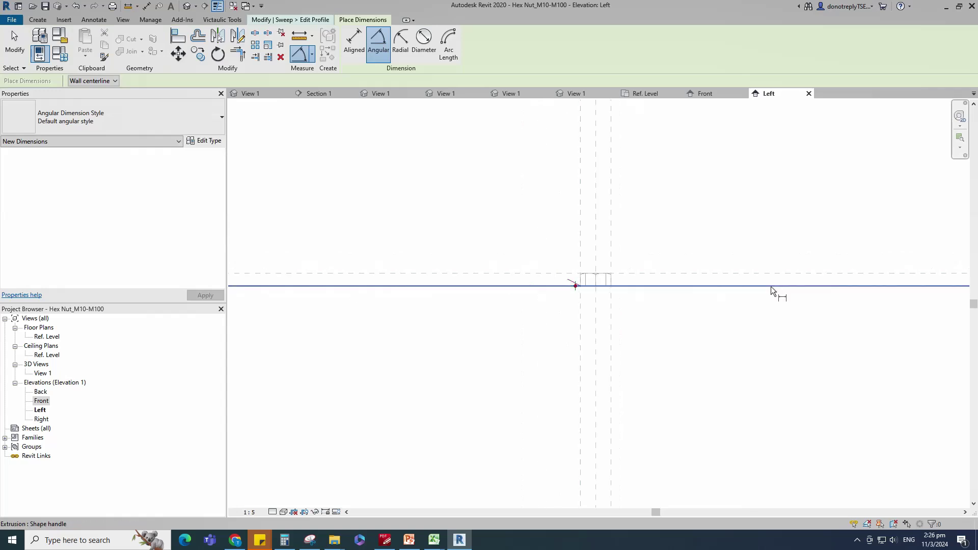
pyautogui.scroll(-4, 771, 286)
pyautogui.click(251, 294)
pyautogui.scroll(5, 648, 293)
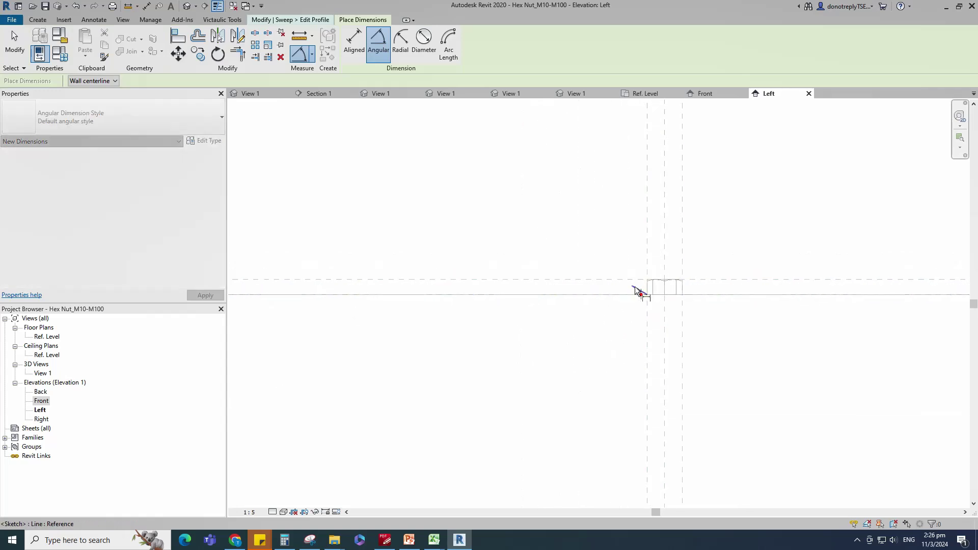
pyautogui.click(635, 289)
pyautogui.click(509, 246)
pyautogui.scroll(-4, 509, 275)
pyautogui.scroll(3, 558, 292)
pyautogui.press('Escape')
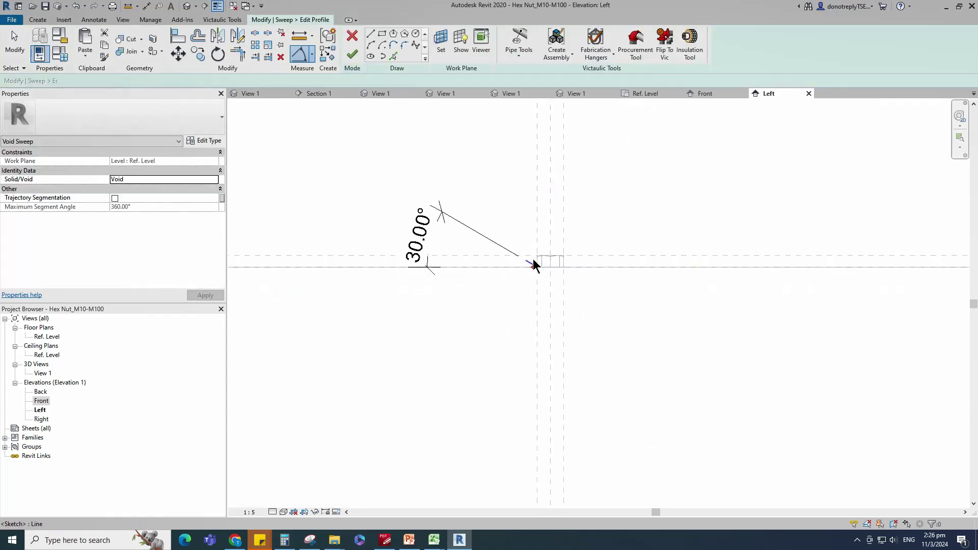
# - Lock the angular dimension between the sloped profile line and the Ref. Level
pyautogui.click(533, 260)
pyautogui.click(474, 320)
pyautogui.click(422, 225)
pyautogui.scroll(-2, 395, 216)
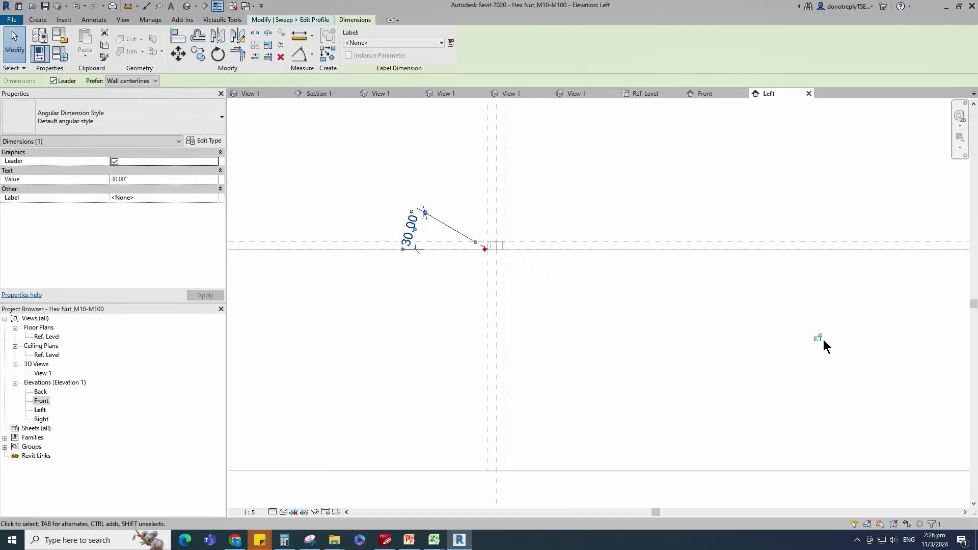
pyautogui.click(671, 350)
pyautogui.scroll(3, 507, 258)
pyautogui.click(443, 230)
pyautogui.click(533, 297)
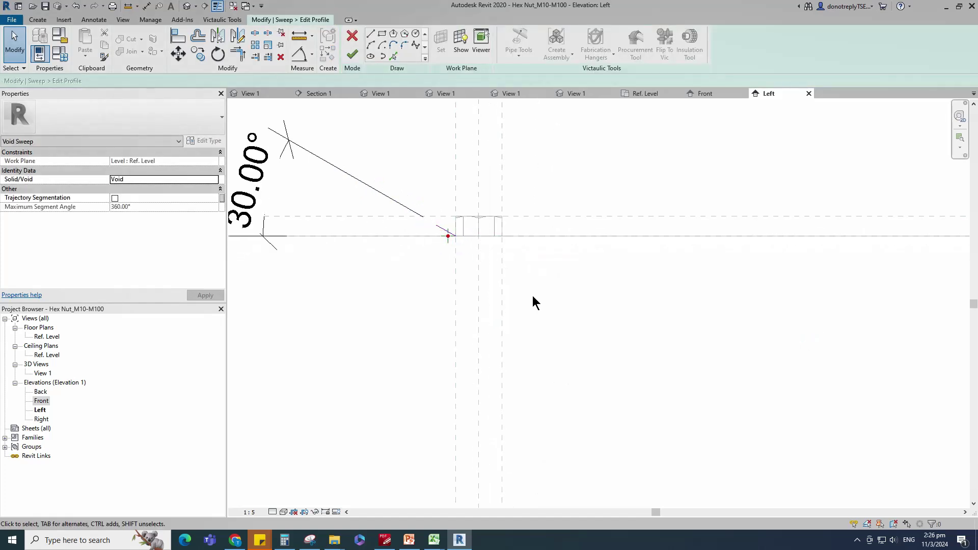
# - Add void sweep profile lines along the vertical reference through the path point and the Ref. Level, locking them to their references
pyautogui.scroll(-1, 533, 301)
pyautogui.scroll(1, 533, 301)
pyautogui.click(394, 56)
pyautogui.scroll(2, 509, 265)
pyautogui.scroll(1, 513, 278)
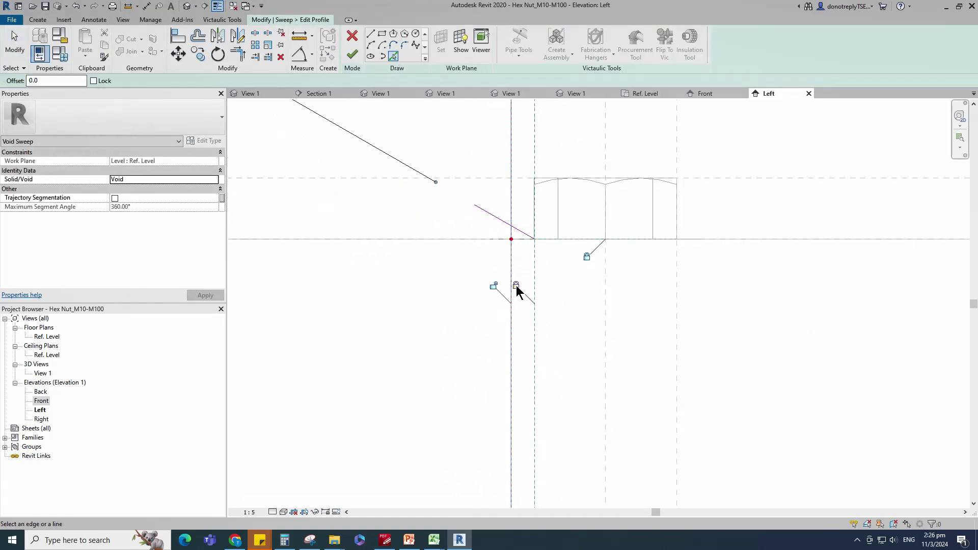
pyautogui.click(494, 286)
pyautogui.click(449, 240)
pyautogui.click(617, 221)
# - Trim the sloped, vertical and Ref. Level profile lines to each other into a closed triangle beside the nut's lower corner
pyautogui.click(238, 53)
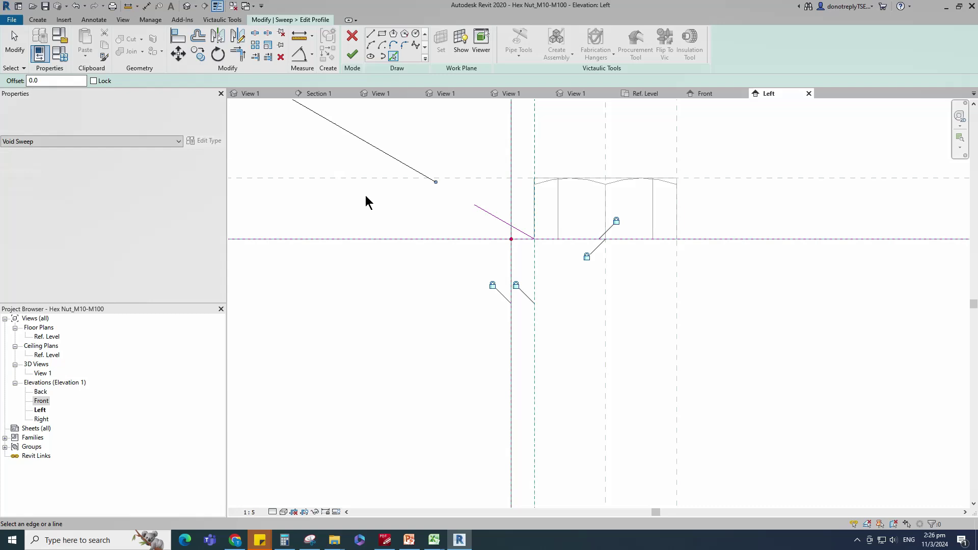
pyautogui.scroll(2, 512, 233)
pyautogui.click(512, 229)
pyautogui.click(522, 227)
pyautogui.click(511, 234)
pyautogui.click(528, 244)
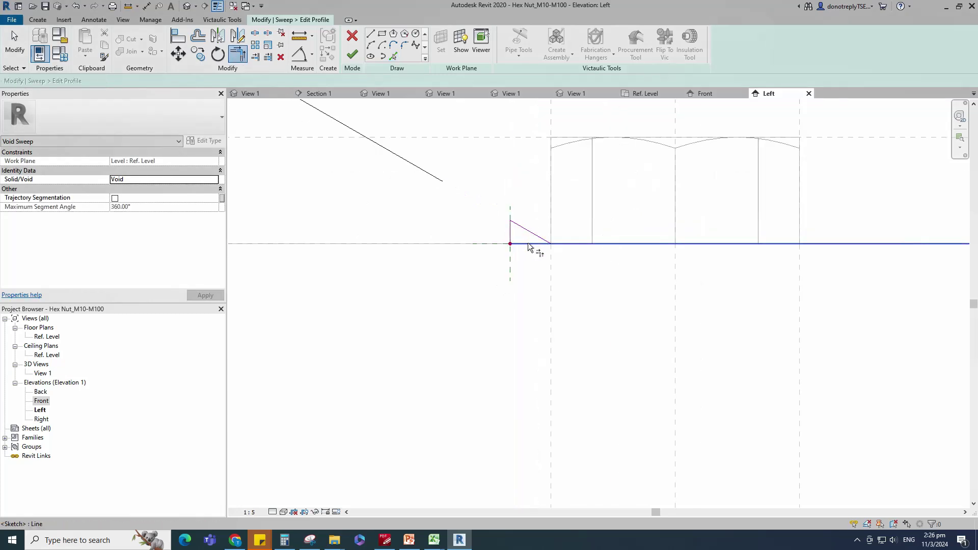
pyautogui.press('Escape')
pyautogui.press('Escape')
# - Finish the profile and the void sweep, and inspect the chamfered nut in the 3D view
pyautogui.scroll(-5, 542, 275)
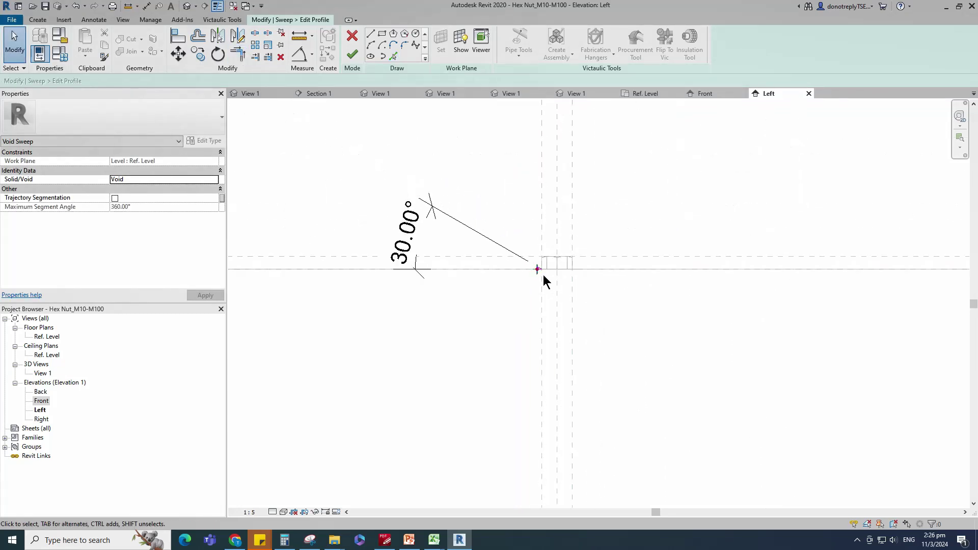
pyautogui.click(352, 55)
pyautogui.click(353, 55)
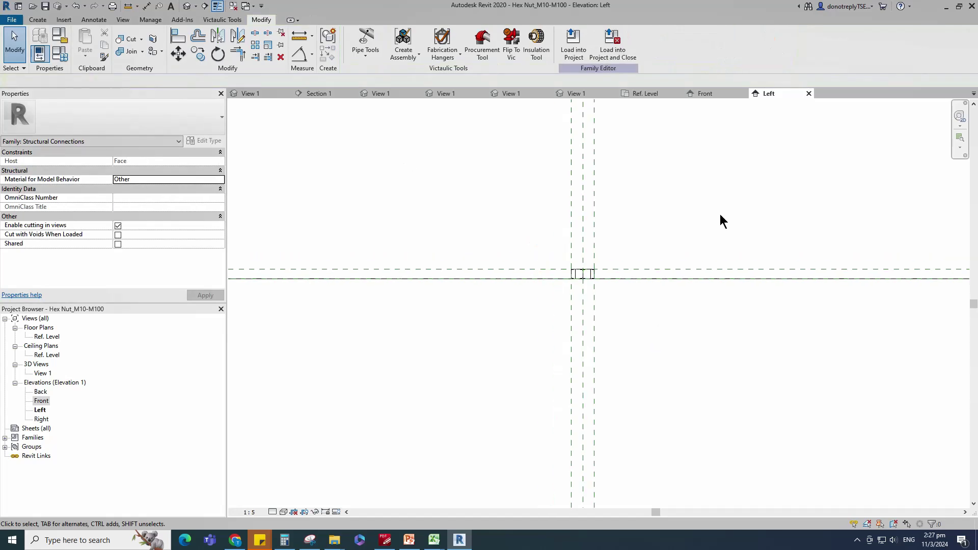
pyautogui.doubleClick(43, 373)
pyautogui.keyDown('shift'); pyautogui.moveTo(515, 403); pyautogui.dragTo(560, 403, button='middle'); pyautogui.keyUp('shift')
pyautogui.scroll(-3, 457, 414)
pyautogui.moveTo(457, 414); pyautogui.dragTo(668, 388, button='middle')
pyautogui.scroll(-2, 669, 387)
# - Flex the hex nut by applying a Nominal Diameter of 10 and then 12 in the family types
pyautogui.click(60, 53)
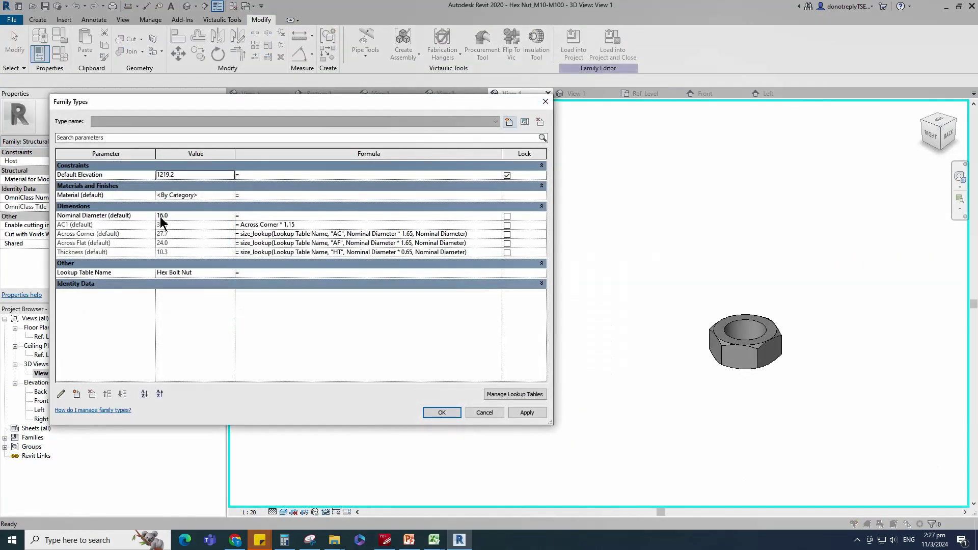
pyautogui.click(527, 414)
pyautogui.moveTo(183, 216); pyautogui.dragTo(114, 227)
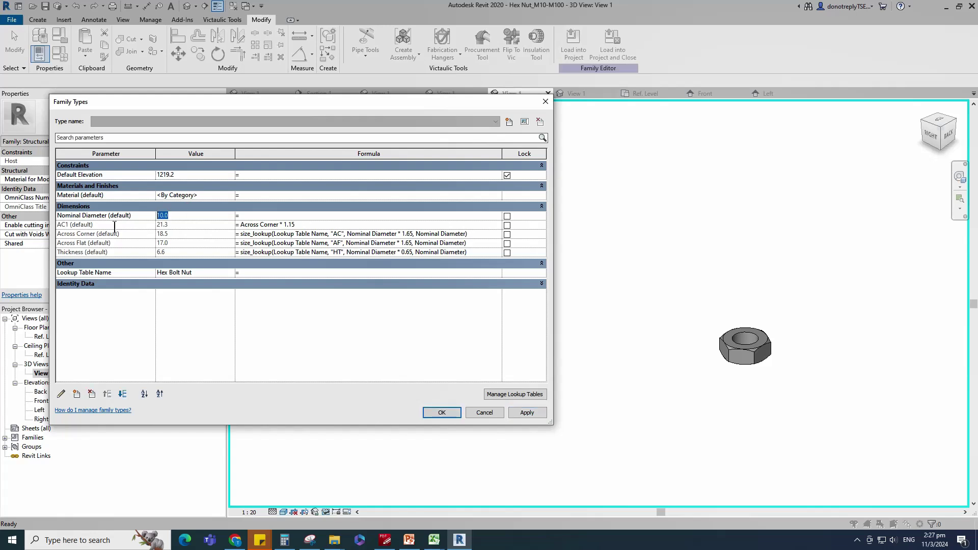
pyautogui.write('12')
pyautogui.click(529, 415)
# - Flex the hex nut at larger sizes by applying a Nominal Diameter of 30 and then 80
pyautogui.click(168, 216)
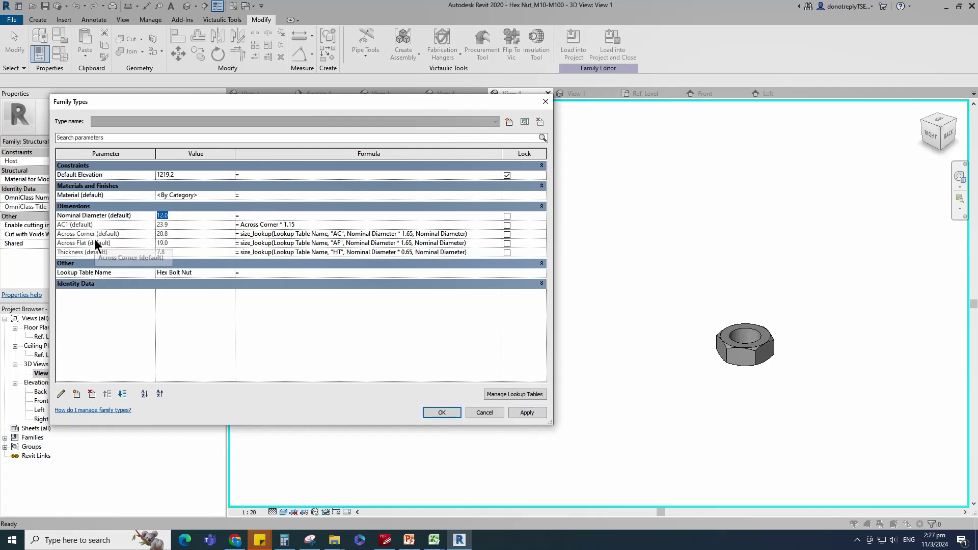
pyautogui.write('30')
pyautogui.click(528, 412)
pyautogui.click(168, 216)
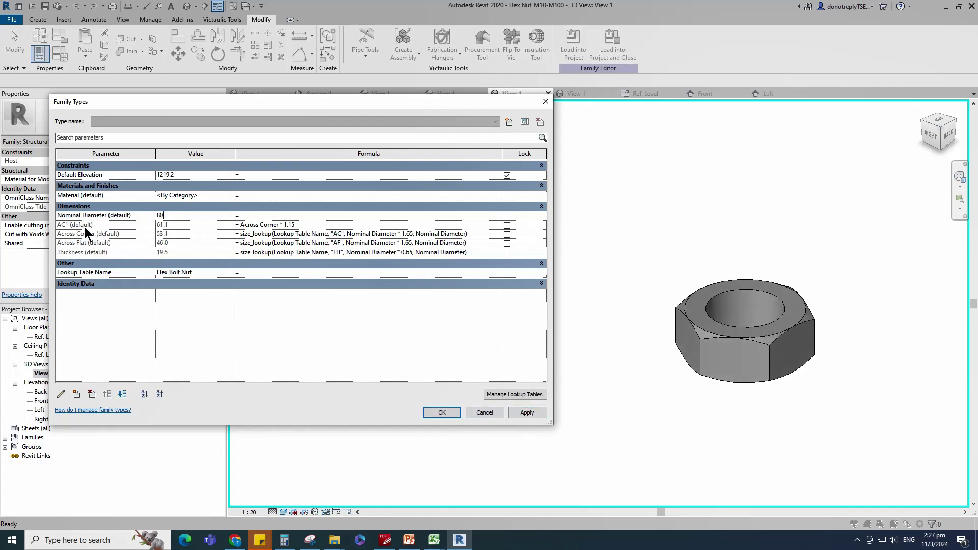
pyautogui.click(527, 413)
# - Set the nut's Nominal Diameter to 16, accept the family types and return the 3D view to its home orientation
pyautogui.click(163, 215)
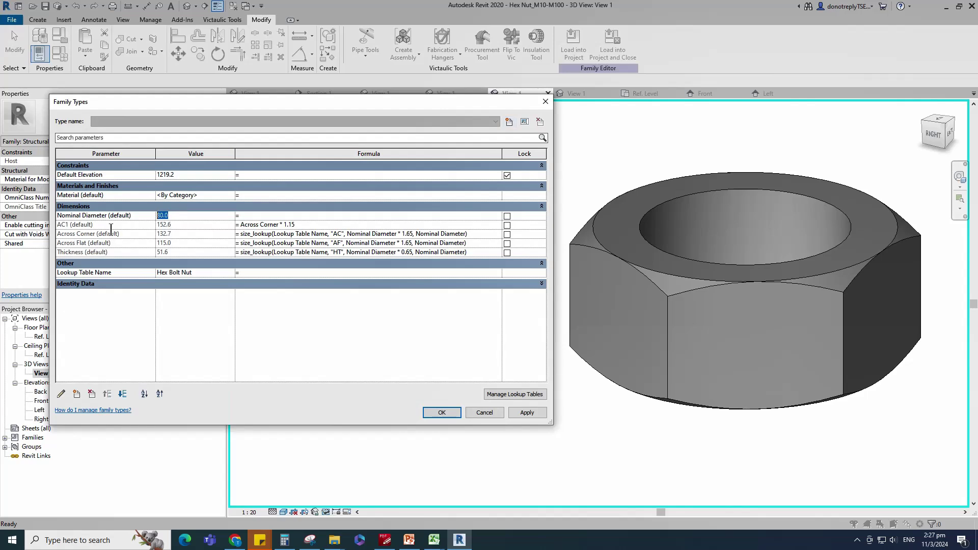
pyautogui.click(527, 413)
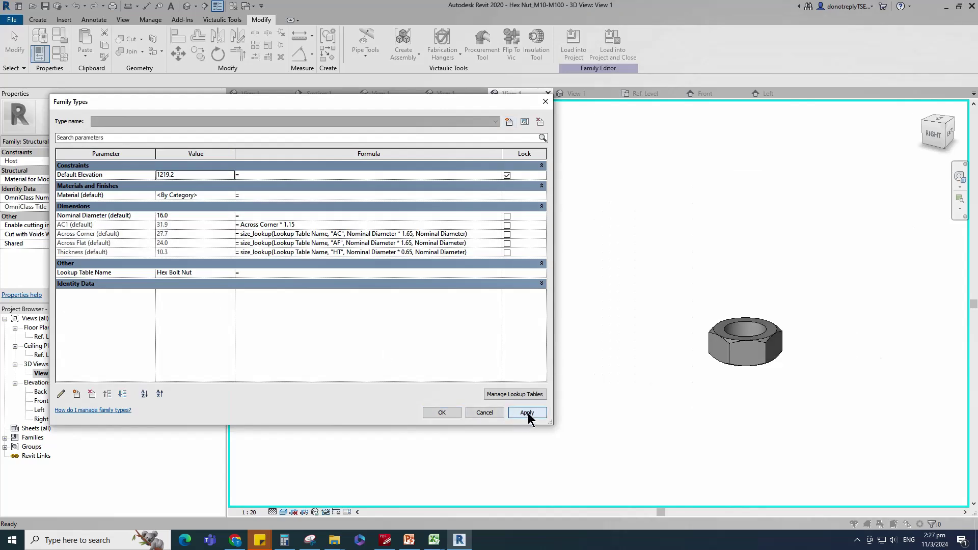
pyautogui.click(445, 412)
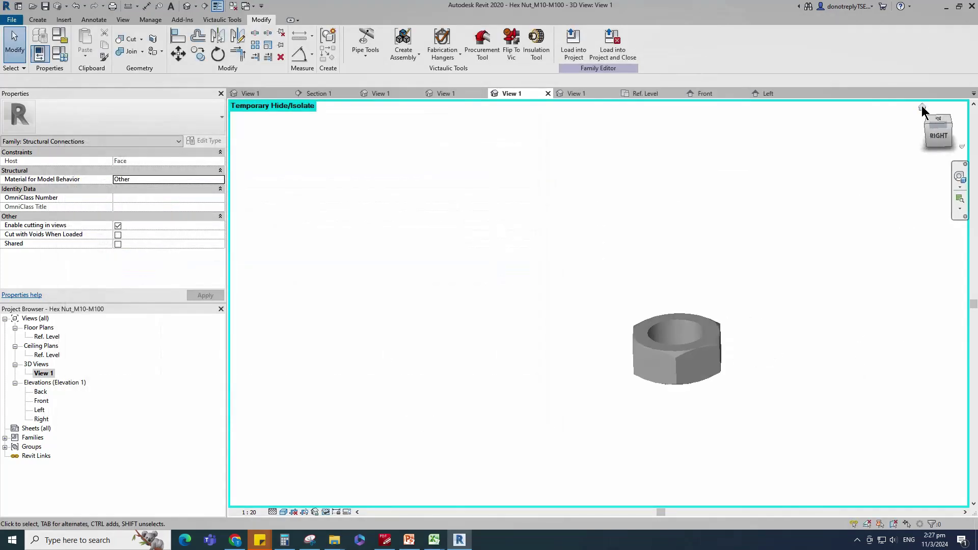
pyautogui.click(922, 107)
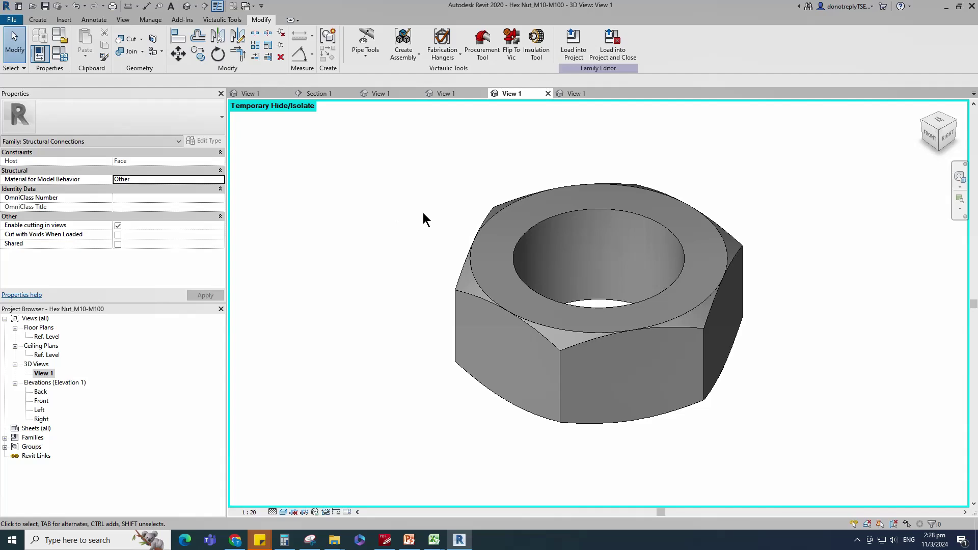
# - Create a new family from the Metric Generic Model face based template
pyautogui.click(12, 19)
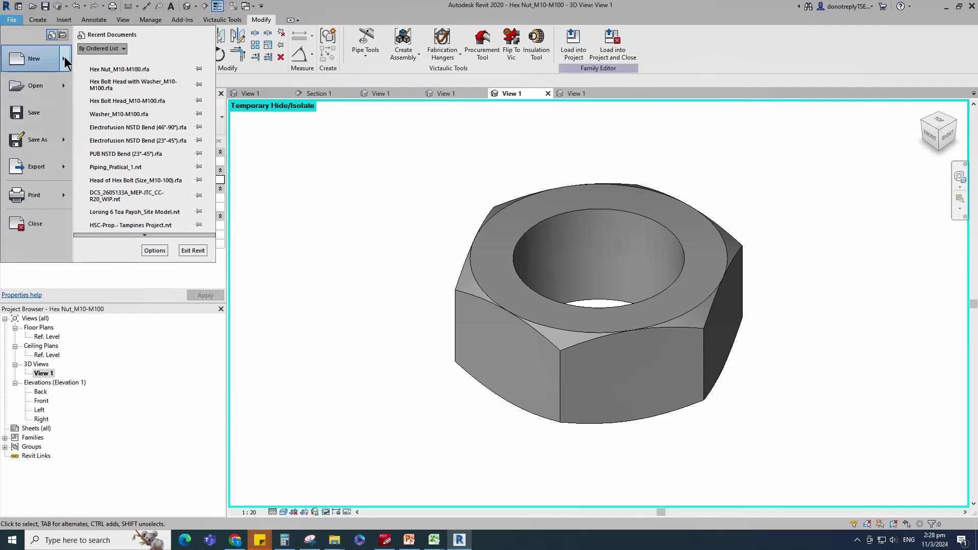
pyautogui.moveTo(63, 56)
pyautogui.click(99, 86)
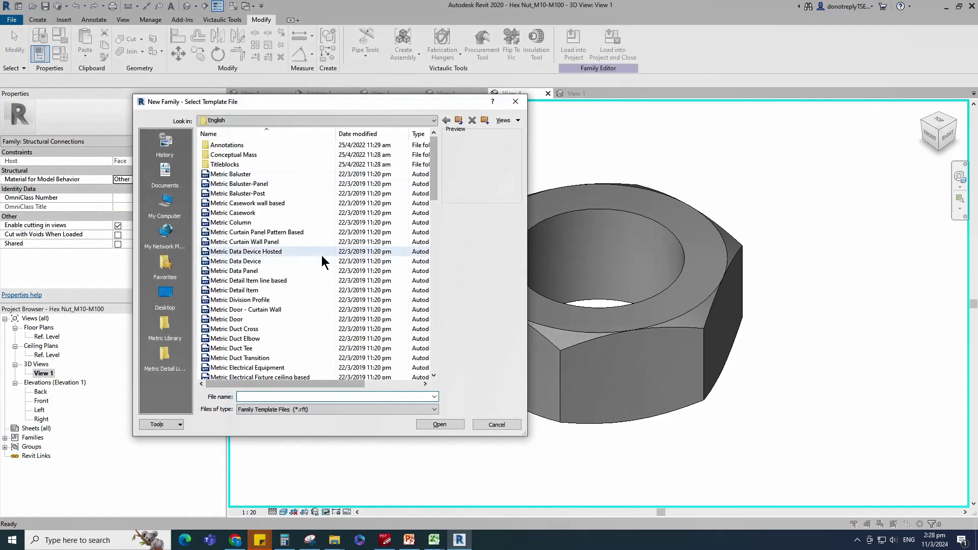
pyautogui.scroll(-7, 307, 274)
pyautogui.click(283, 273)
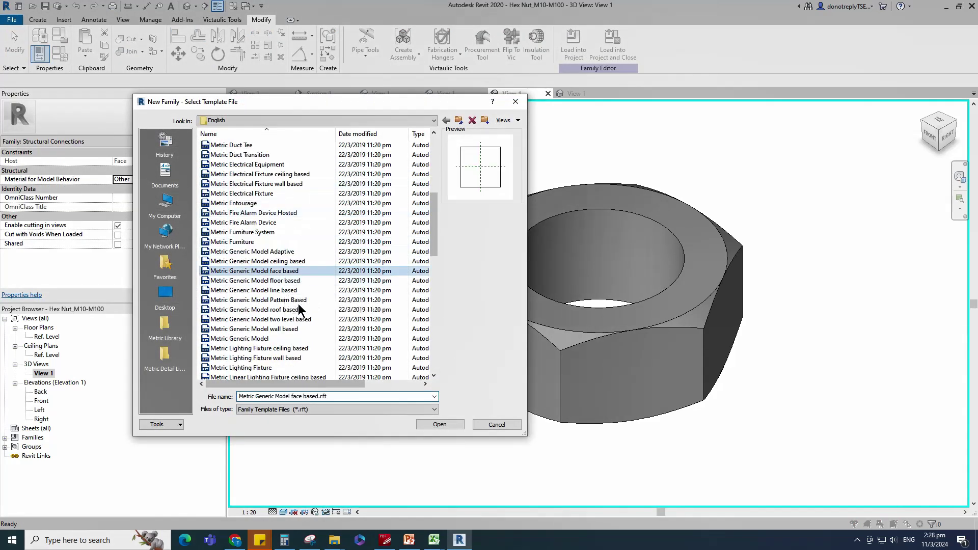
pyautogui.click(433, 425)
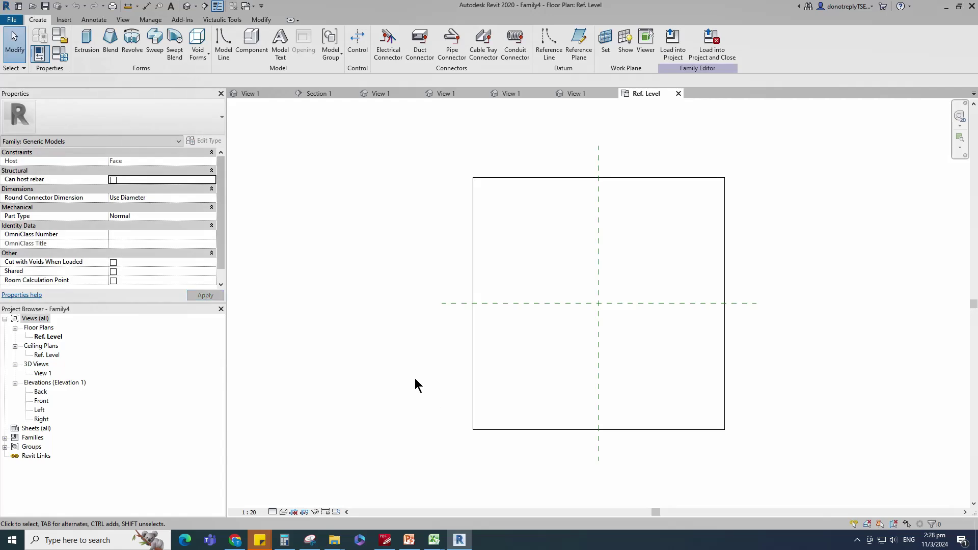
# - Load the Washer_M10-M100 family into the new family Family4
pyautogui.click(384, 93)
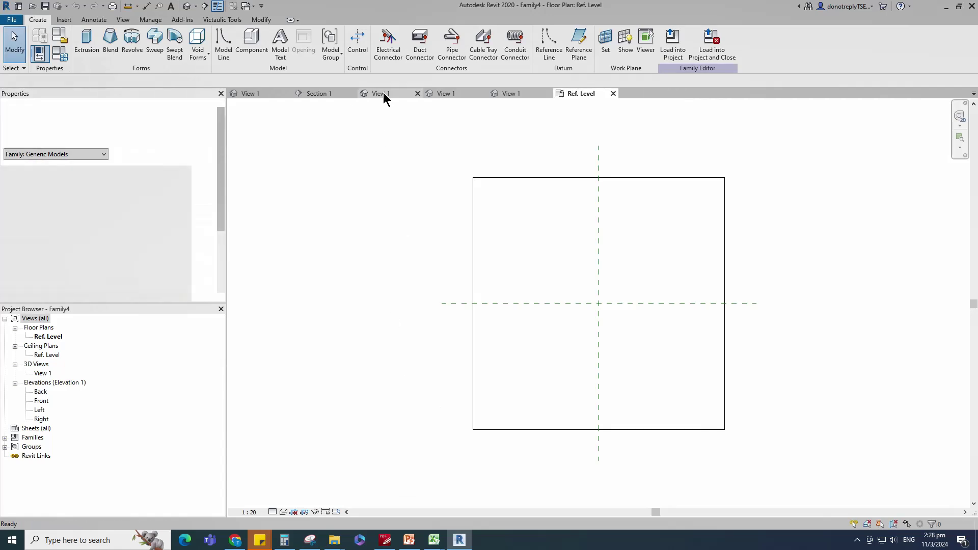
pyautogui.click(570, 45)
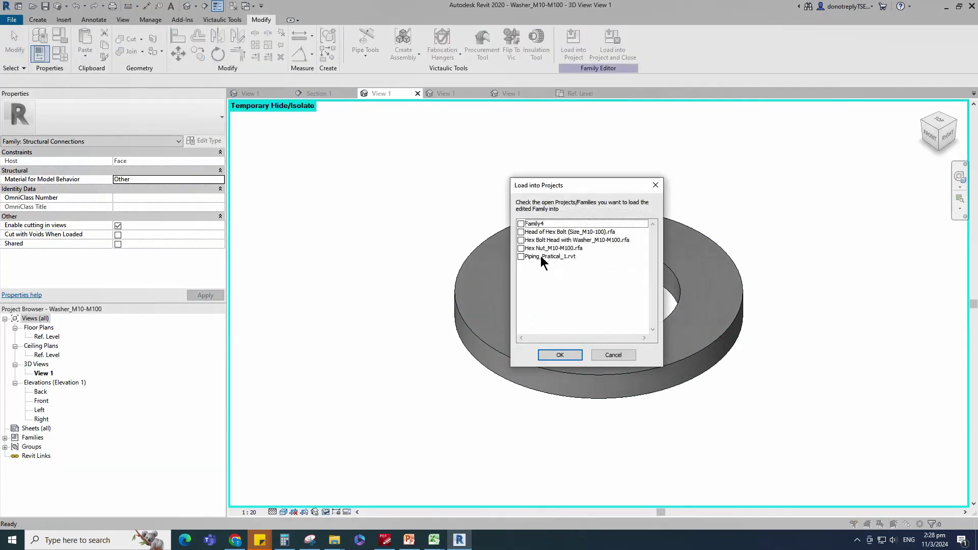
pyautogui.click(560, 358)
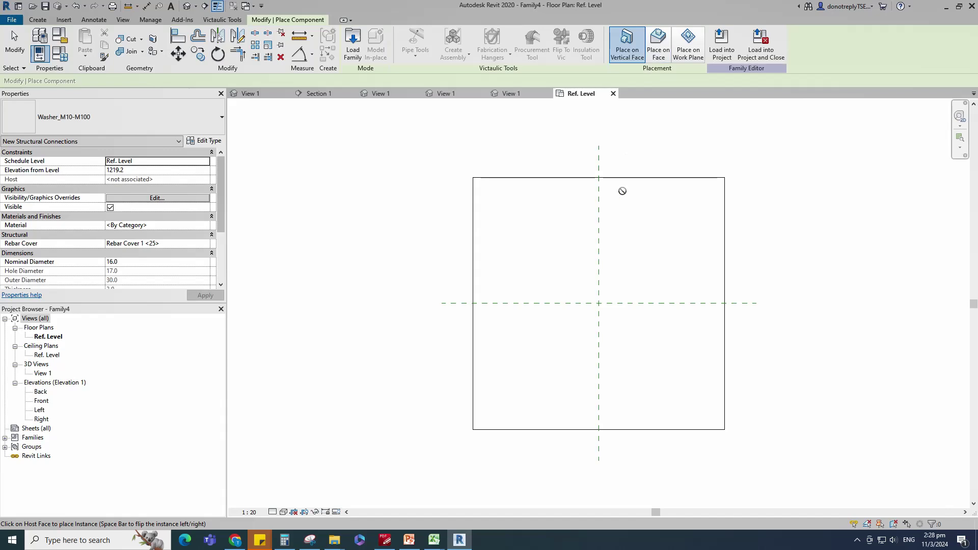
# - Place one Washer_M10-M100 instance on the work plane at the intersection of the centre reference planes in the Ref. Level plan
pyautogui.click(677, 57)
pyautogui.scroll(5, 632, 301)
pyautogui.click(620, 305)
pyautogui.press('Escape')
pyautogui.press('Escape')
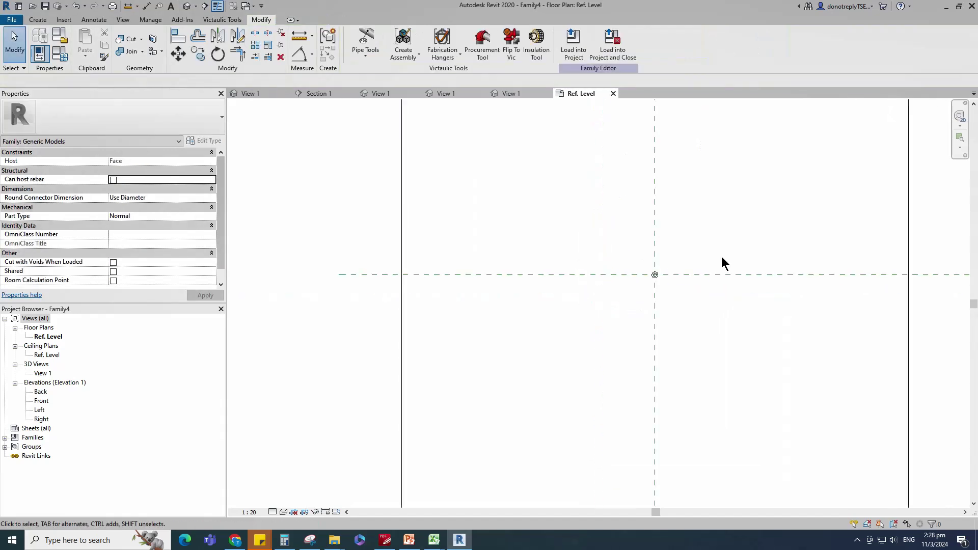
# - Align the placed washer's centre to the centre reference planes and lock the alignment
pyautogui.press('a')
pyautogui.press('l')
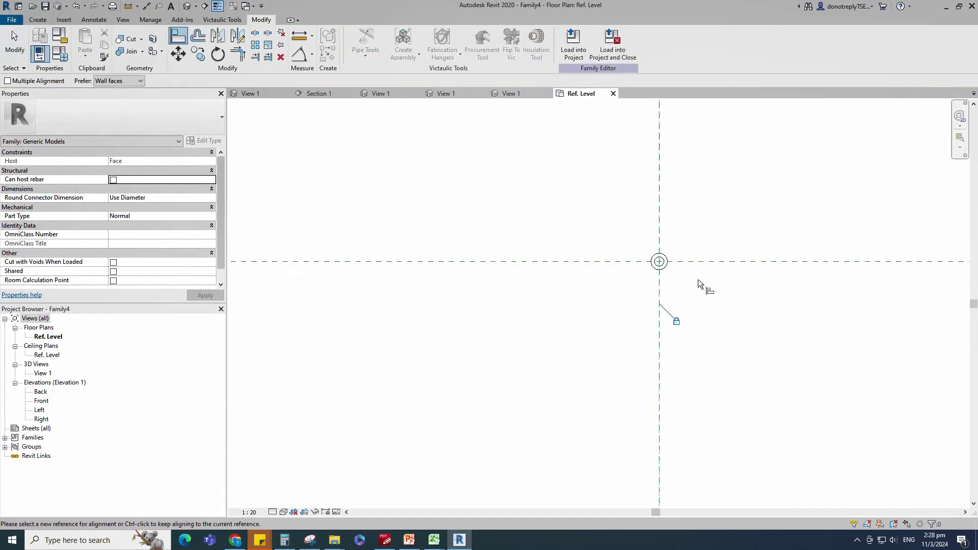
pyautogui.press('Escape')
pyautogui.scroll(-2, 577, 286)
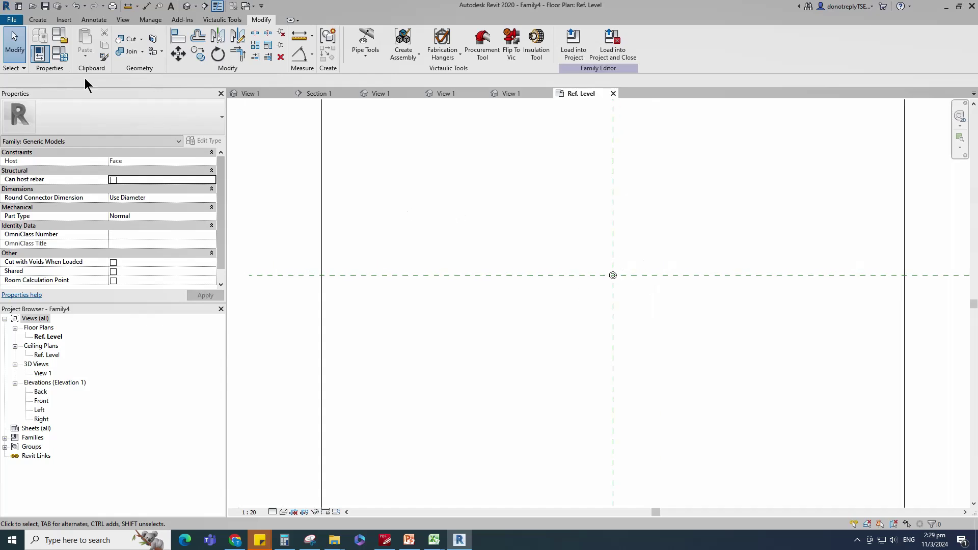
# - Change the new family's category to Structural Connections
pyautogui.click(59, 37)
pyautogui.scroll(-5, 479, 254)
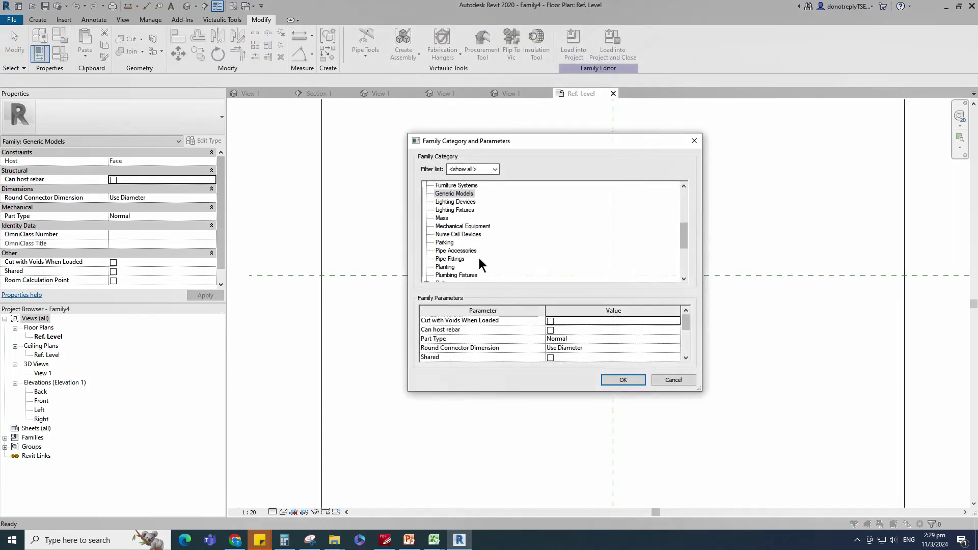
pyautogui.scroll(-3, 499, 258)
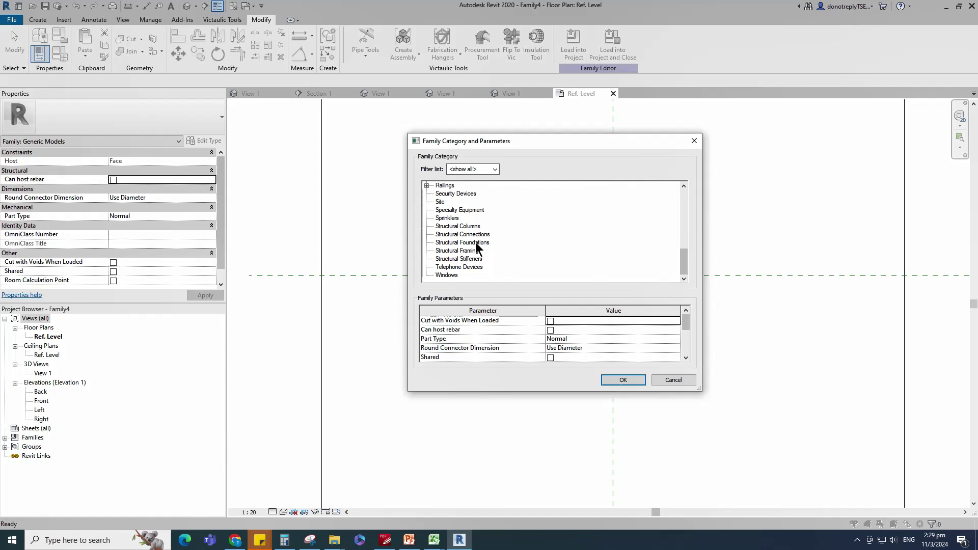
pyautogui.click(464, 234)
pyautogui.click(623, 379)
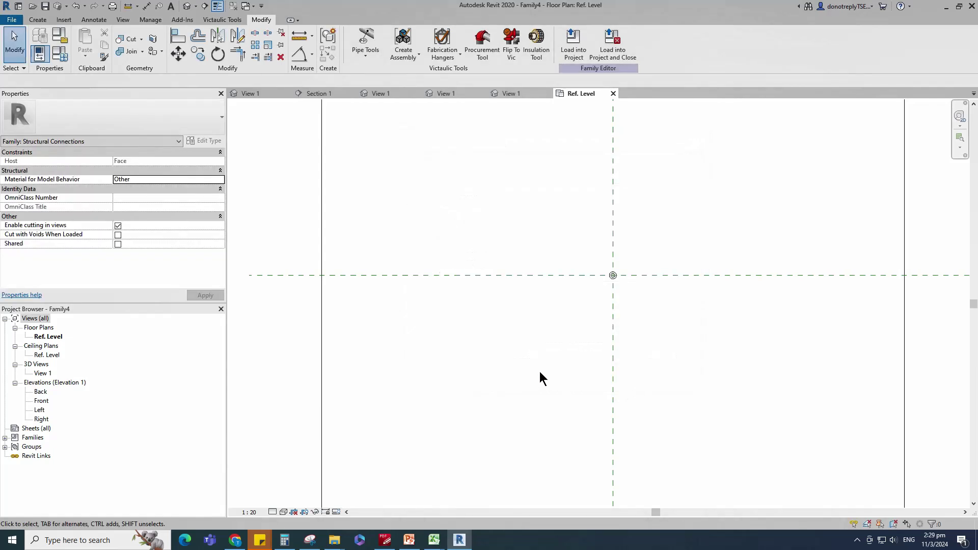
# - Open the 3D view and set it to Fine detail level with the Shaded visual style
pyautogui.doubleClick(41, 375)
pyautogui.click(273, 512)
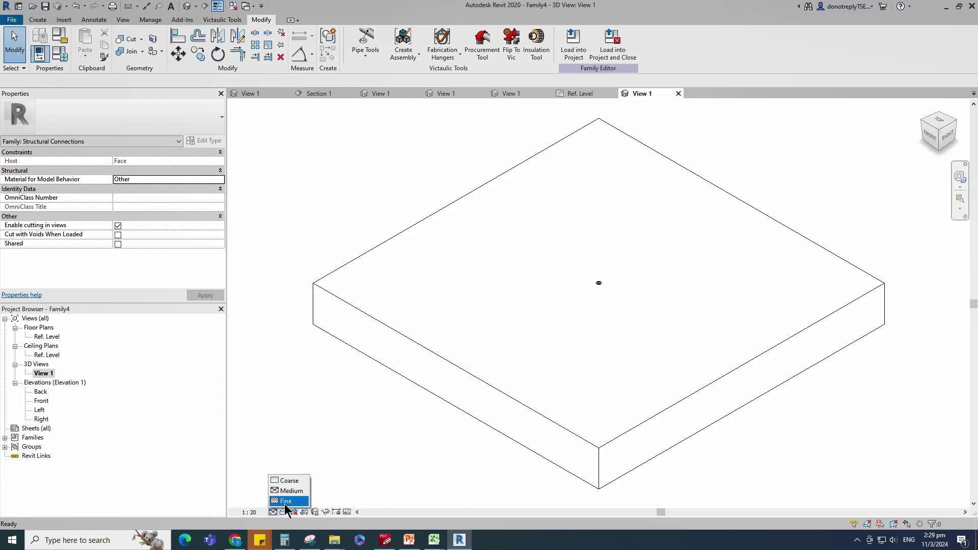
pyautogui.click(284, 501)
pyautogui.click(283, 512)
pyautogui.click(296, 471)
# - Temporarily hide the host extrusion in the 3D view, leaving the washer in close view
pyautogui.click(596, 458)
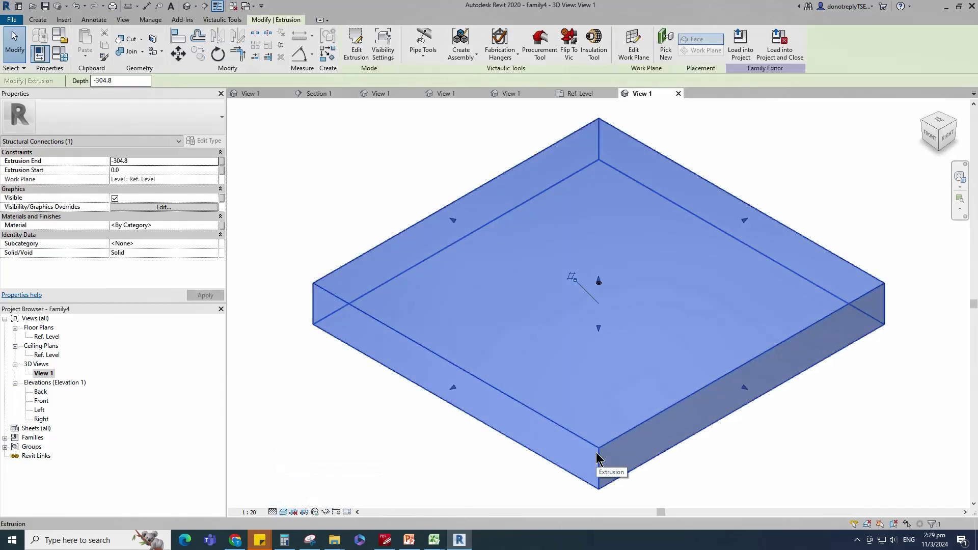
pyautogui.click(325, 512)
pyautogui.click(351, 493)
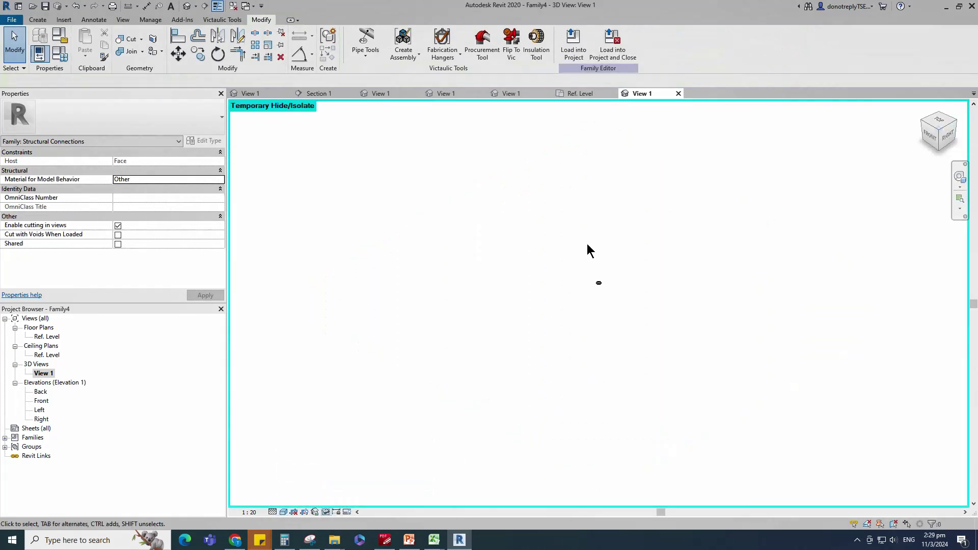
pyautogui.scroll(13, 588, 281)
pyautogui.scroll(3, 736, 231)
pyautogui.scroll(-2, 784, 298)
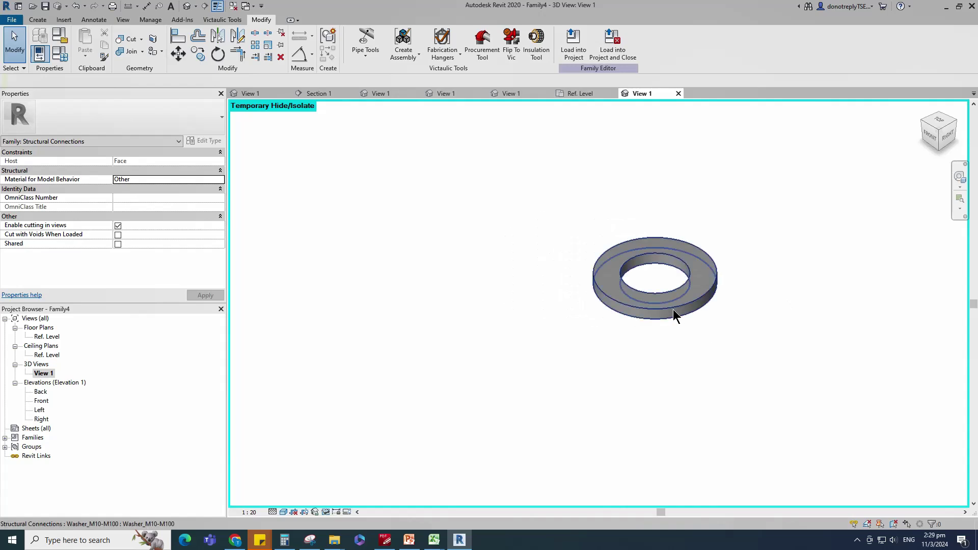
# - Associate the washer's Material with a new instance family parameter named Material
pyautogui.click(673, 315)
pyautogui.click(214, 225)
pyautogui.click(300, 343)
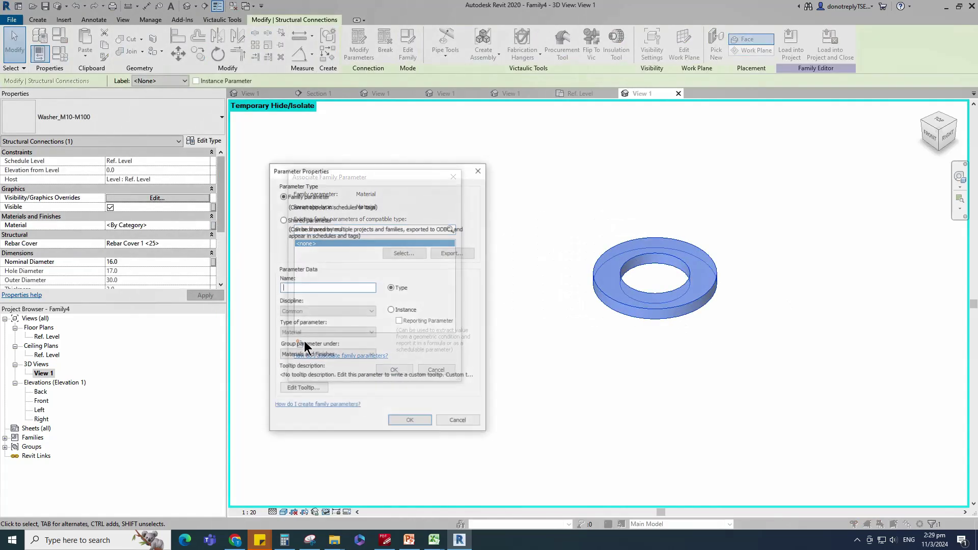
pyautogui.write('Material')
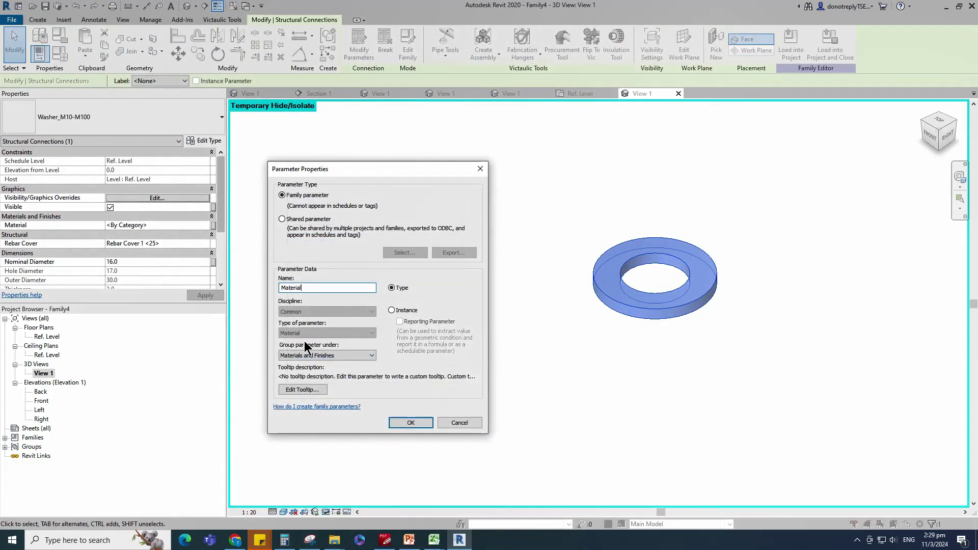
pyautogui.click(391, 311)
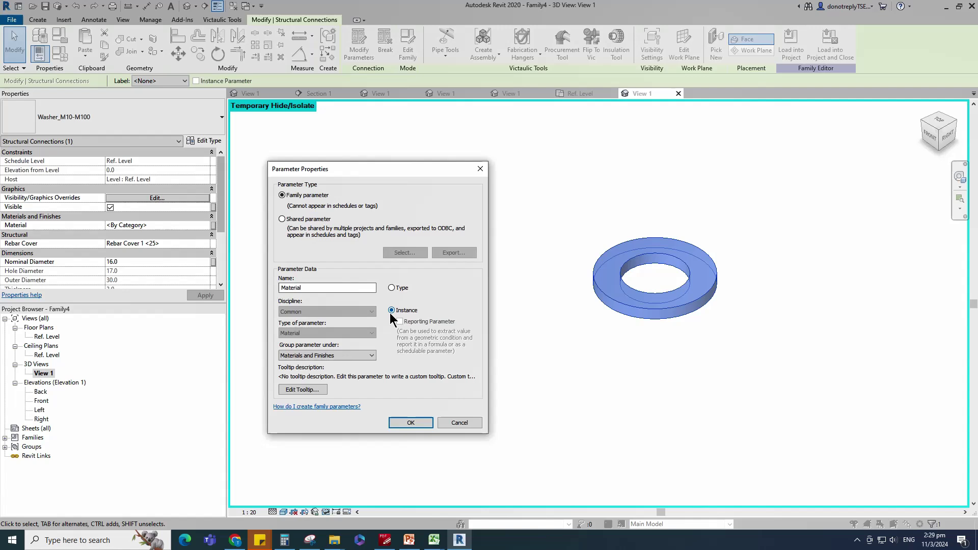
pyautogui.click(402, 424)
pyautogui.click(389, 369)
pyautogui.click(377, 393)
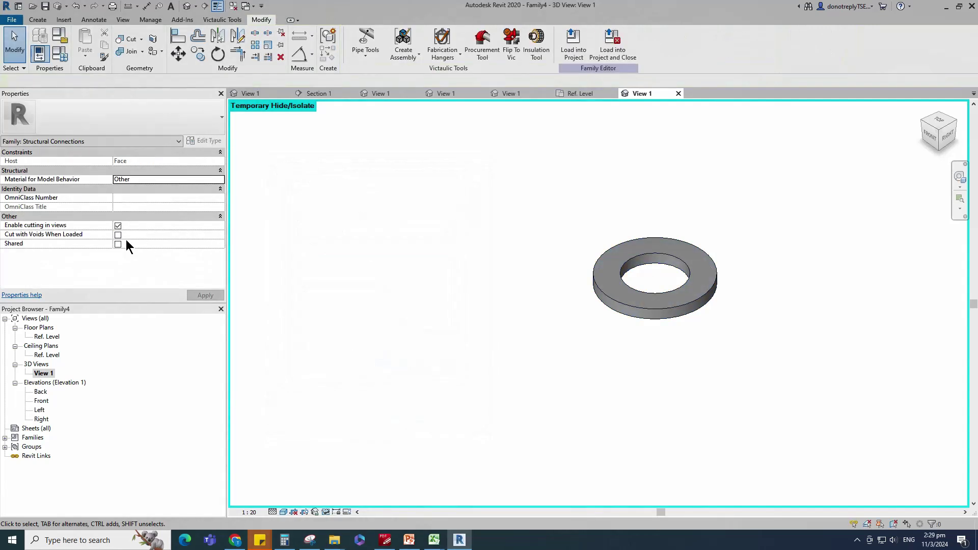
# - Associate the washer's Nominal Diameter with a new instance family parameter named Nominal Diameter
pyautogui.click(598, 290)
pyautogui.click(213, 262)
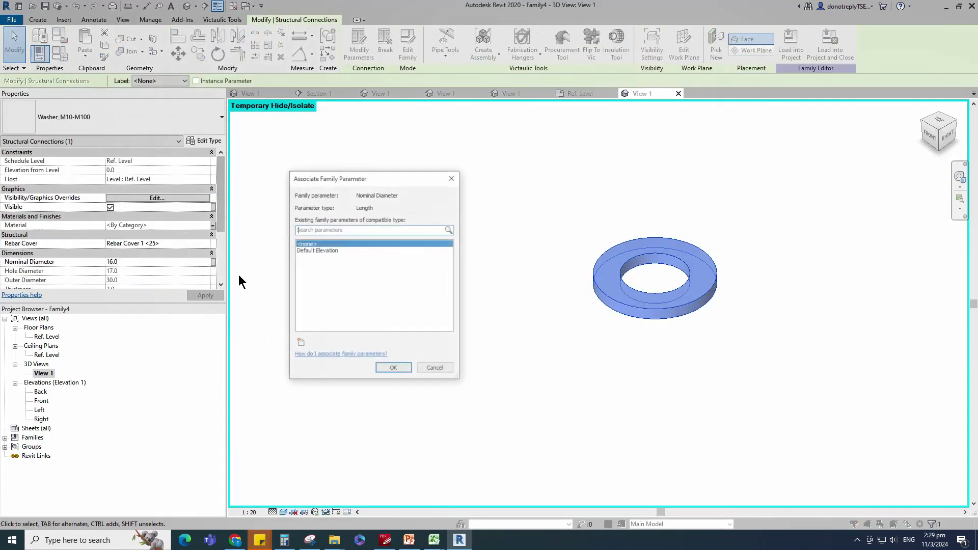
pyautogui.click(301, 342)
pyautogui.write('Nominal')
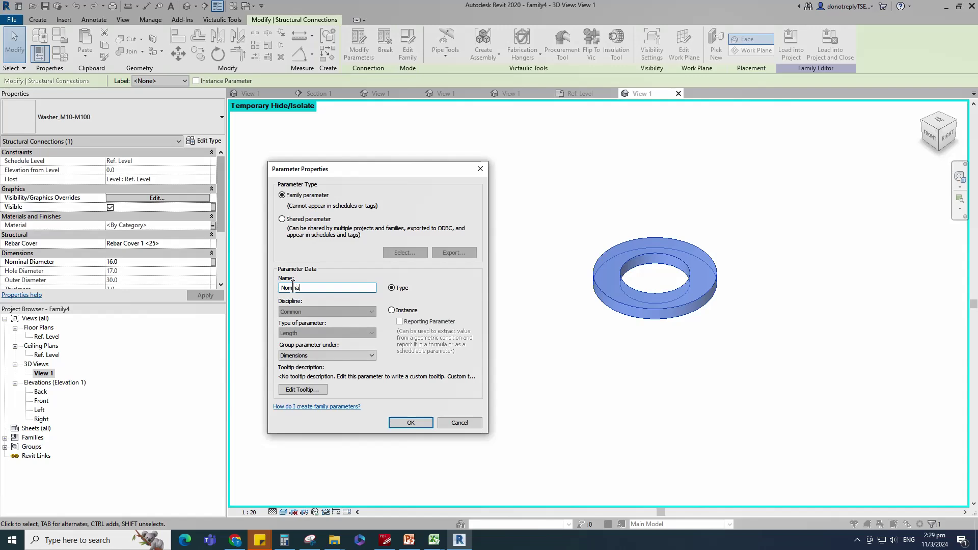
pyautogui.write(' Diameter')
pyautogui.click(392, 311)
pyautogui.click(411, 422)
pyautogui.click(400, 372)
pyautogui.click(744, 195)
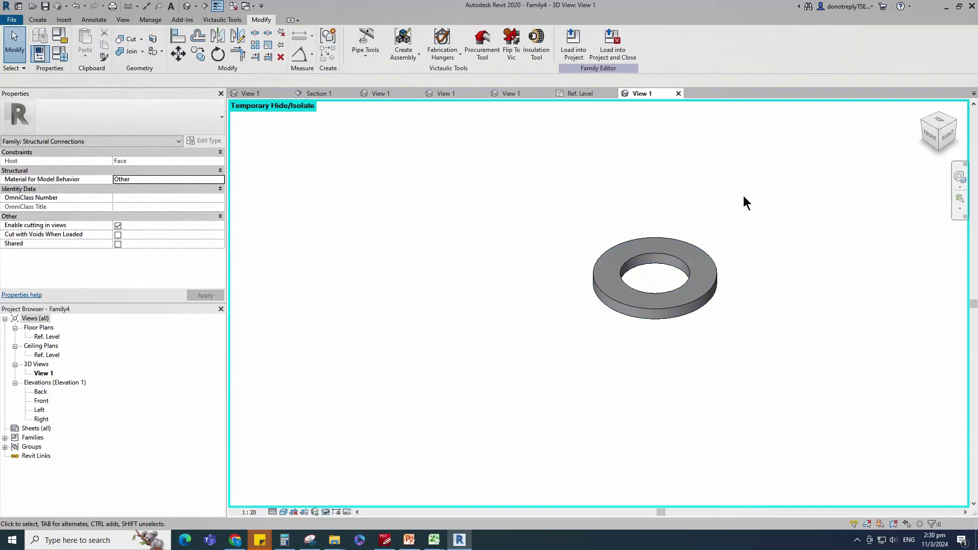
# - Load the Hex Nut_M10-M100 family into the new washer family and place one nut on the washer's top face
pyautogui.click(458, 92)
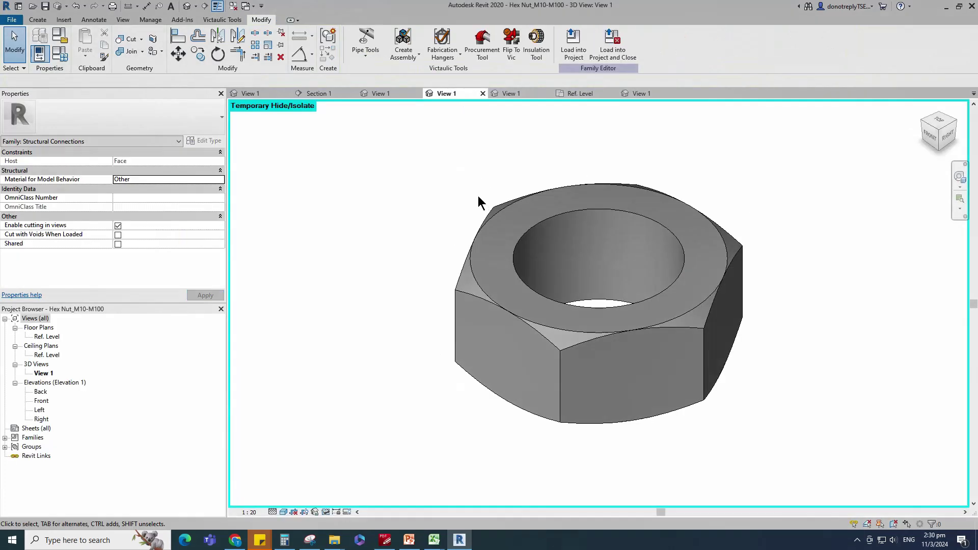
pyautogui.click(574, 43)
pyautogui.click(561, 359)
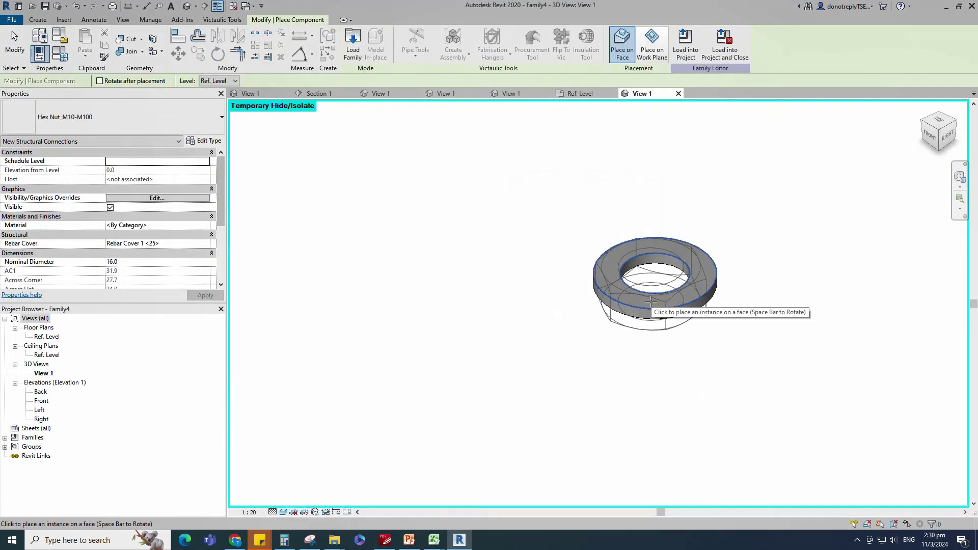
pyautogui.click(657, 285)
pyautogui.press('Escape')
pyautogui.keyDown('shift'); pyautogui.moveTo(644, 393); pyautogui.dragTo(146, 353, button='middle'); pyautogui.keyUp('shift')
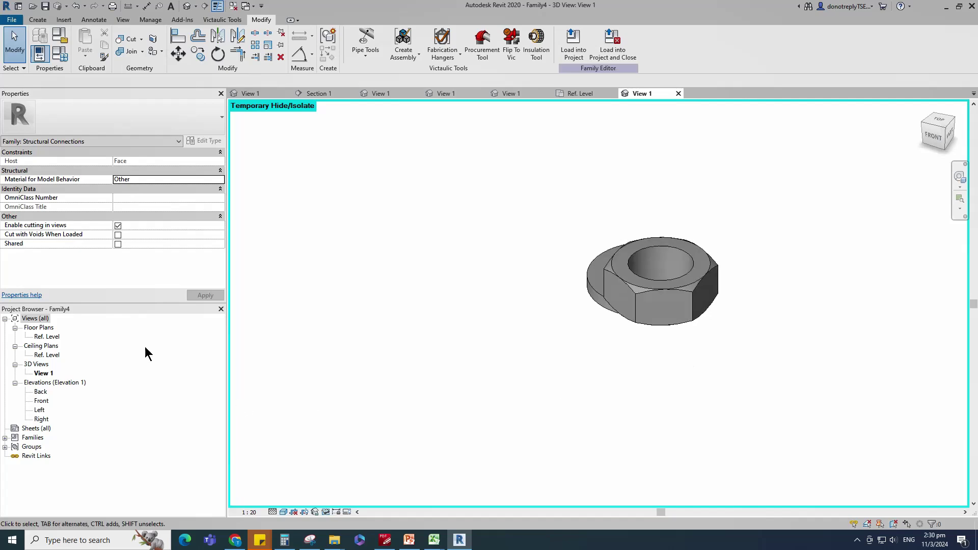
# - In the Ref. Level plan, align the hex nut's centre with both the vertical and horizontal reference planes
pyautogui.doubleClick(36, 338)
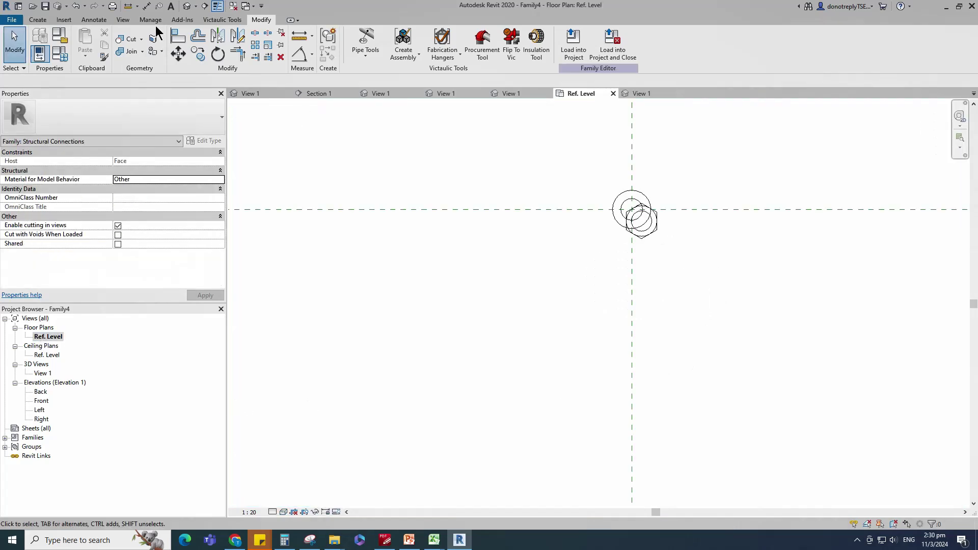
pyautogui.click(177, 36)
pyautogui.click(633, 307)
pyautogui.click(653, 230)
pyautogui.click(694, 209)
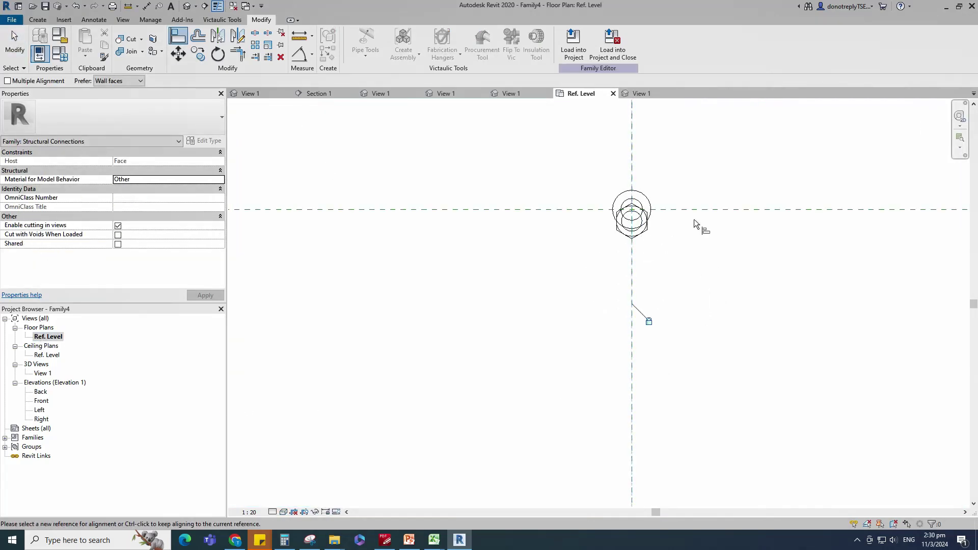
pyautogui.click(641, 231)
pyautogui.press('Escape')
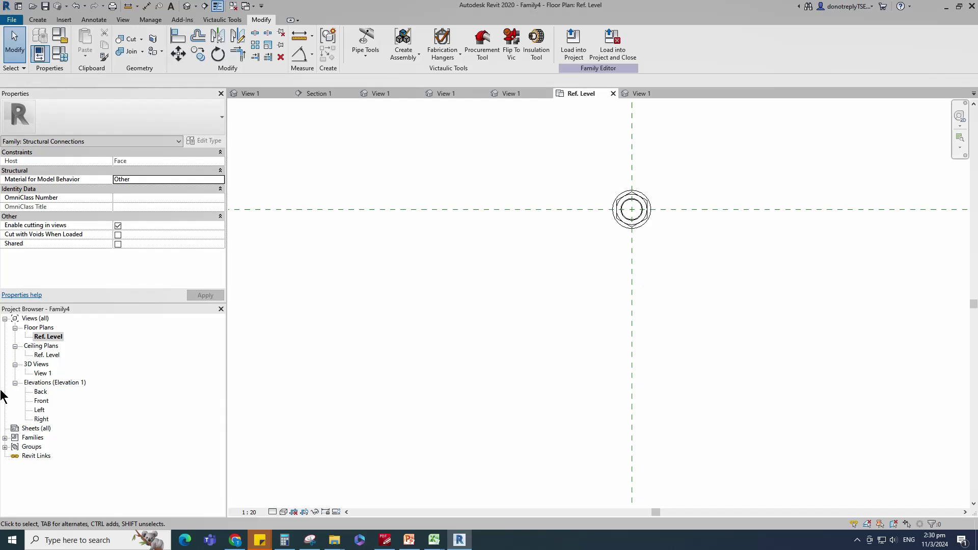
# - In the 3D view, associate the hex nut's Material with the existing Material family parameter
pyautogui.click(43, 373)
pyautogui.doubleClick(41, 376)
pyautogui.keyDown('shift'); pyautogui.moveTo(621, 380); pyautogui.dragTo(635, 343, button='middle'); pyautogui.keyUp('shift')
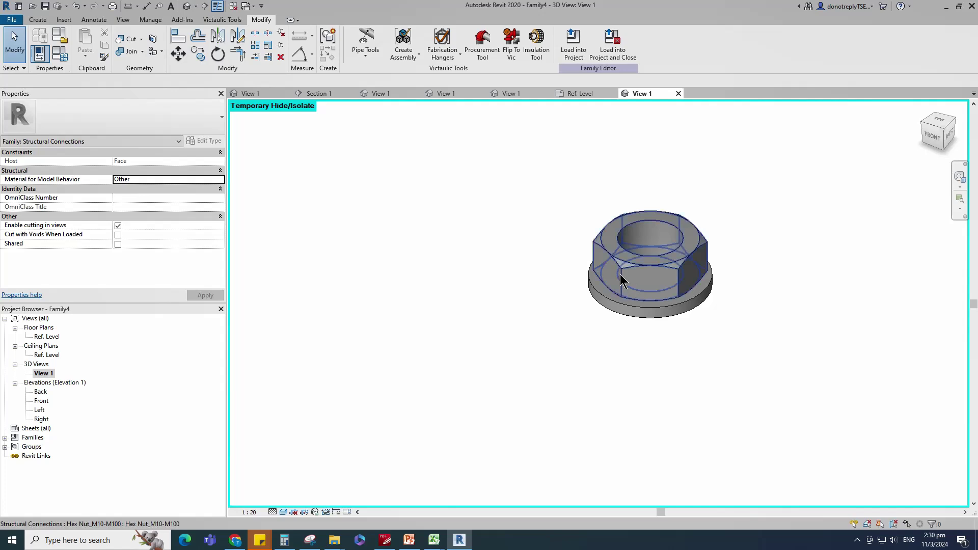
pyautogui.click(622, 280)
pyautogui.scroll(-2, 926, 383)
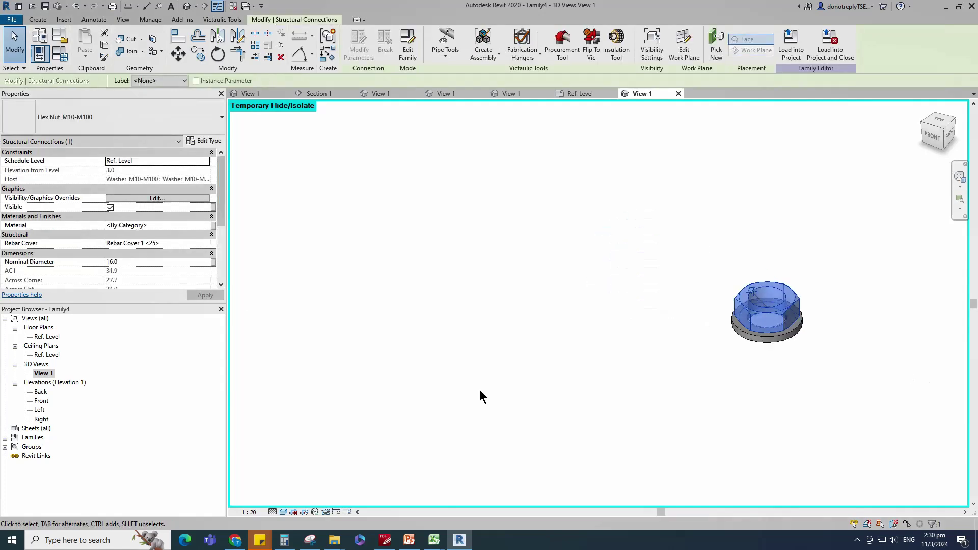
pyautogui.click(214, 225)
pyautogui.click(302, 251)
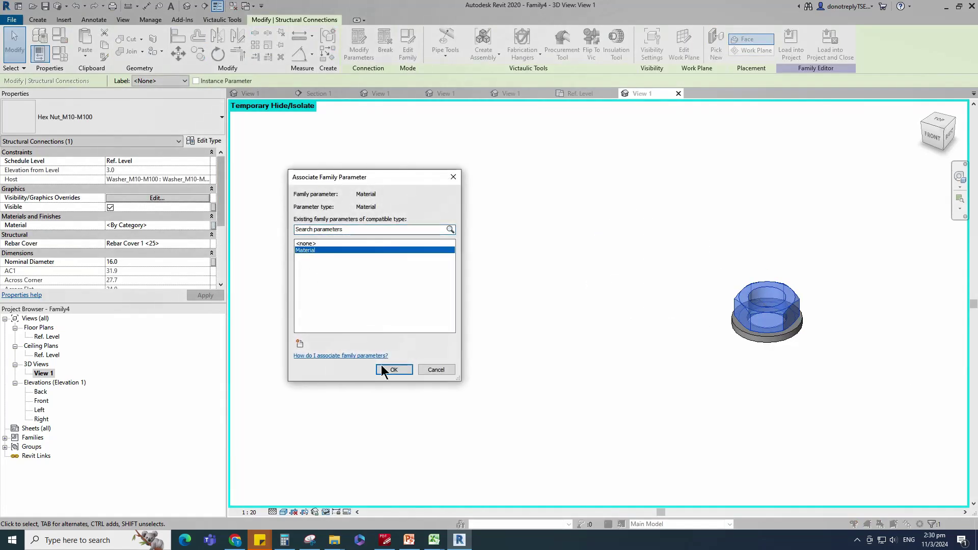
pyautogui.click(389, 369)
# - Associate the hex nut's Nominal Diameter with the existing Nominal Diameter family parameter
pyautogui.click(214, 262)
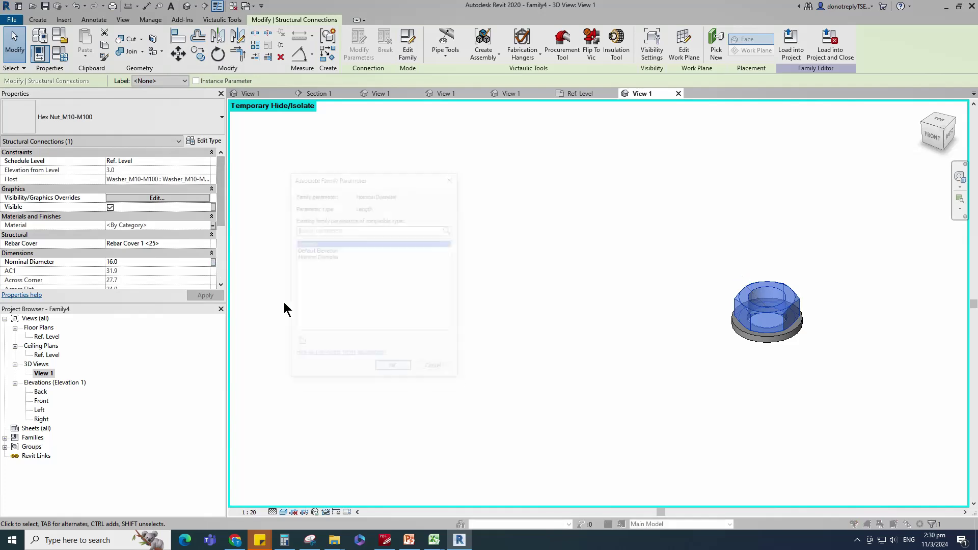
pyautogui.click(316, 257)
pyautogui.click(393, 365)
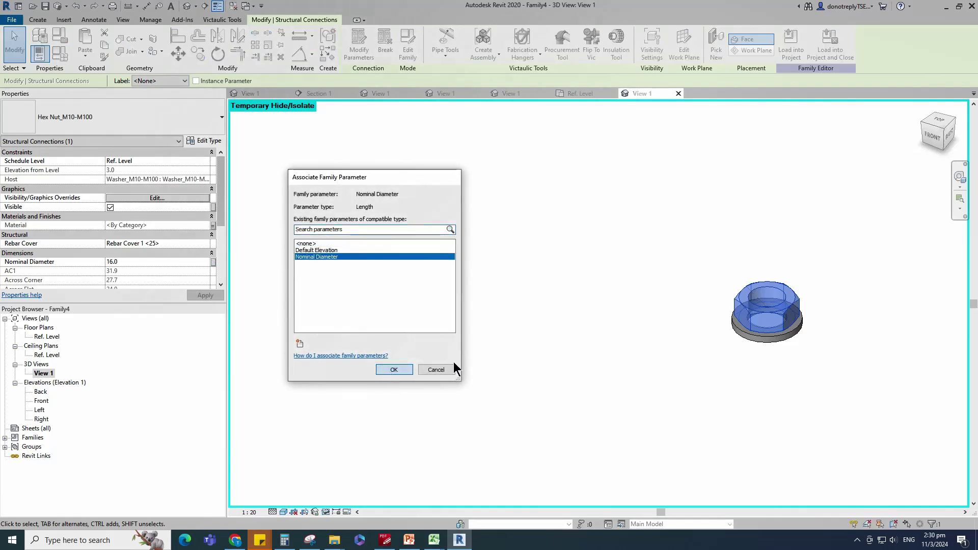
pyautogui.click(722, 384)
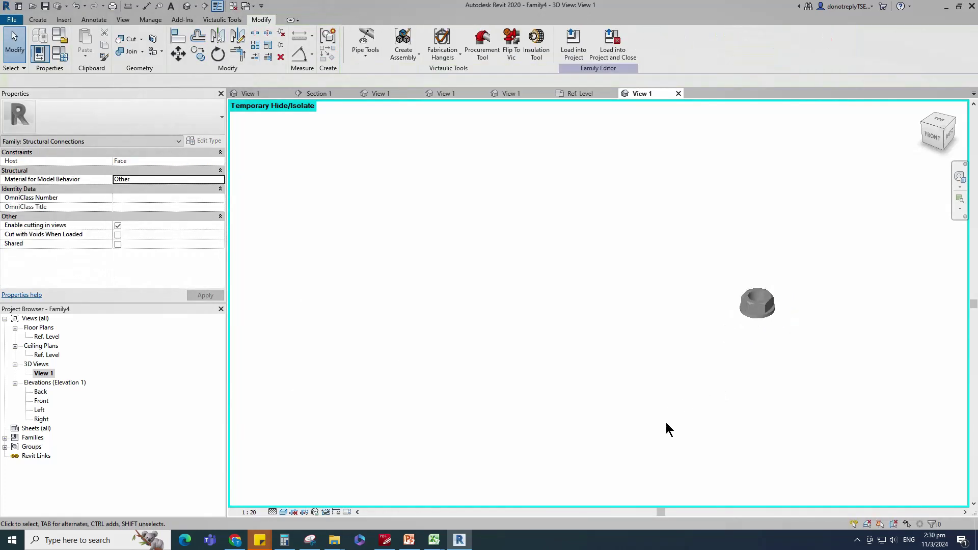
# - Flex the nut and washer assembly by applying Nominal Diameter values of 10 and 12 in the family types
pyautogui.click(60, 53)
pyautogui.moveTo(194, 216); pyautogui.dragTo(93, 226)
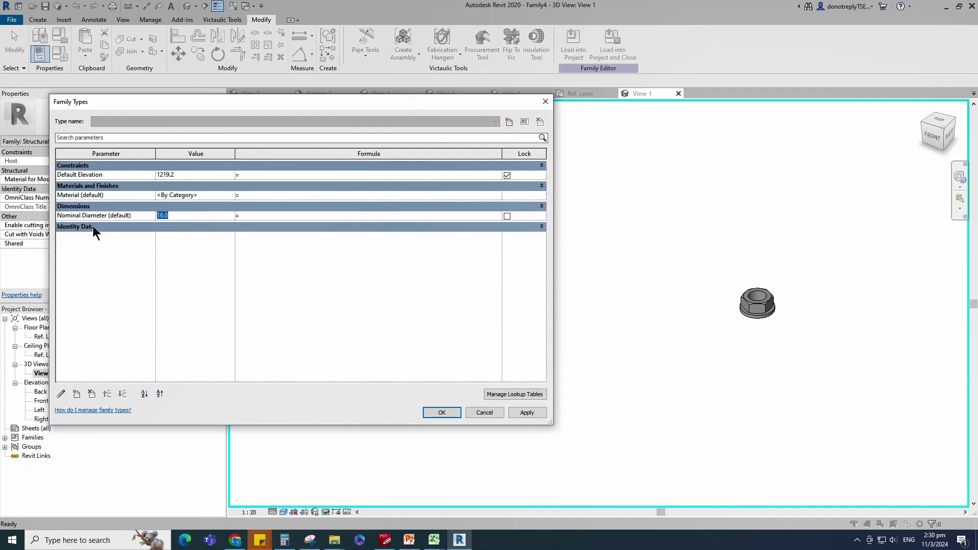
pyautogui.write('10')
pyautogui.click(527, 412)
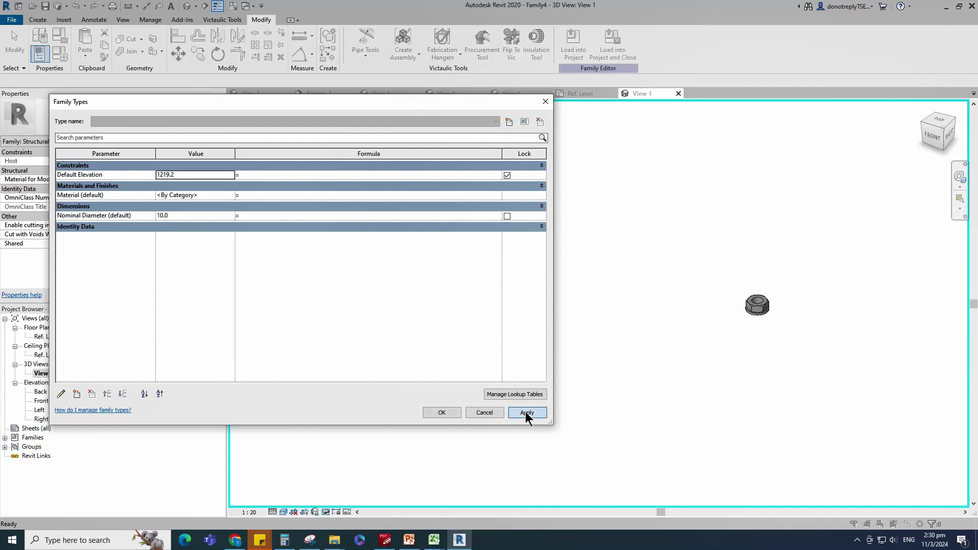
pyautogui.click(166, 216)
pyautogui.doubleClick(166, 216)
pyautogui.write('12')
pyautogui.click(527, 412)
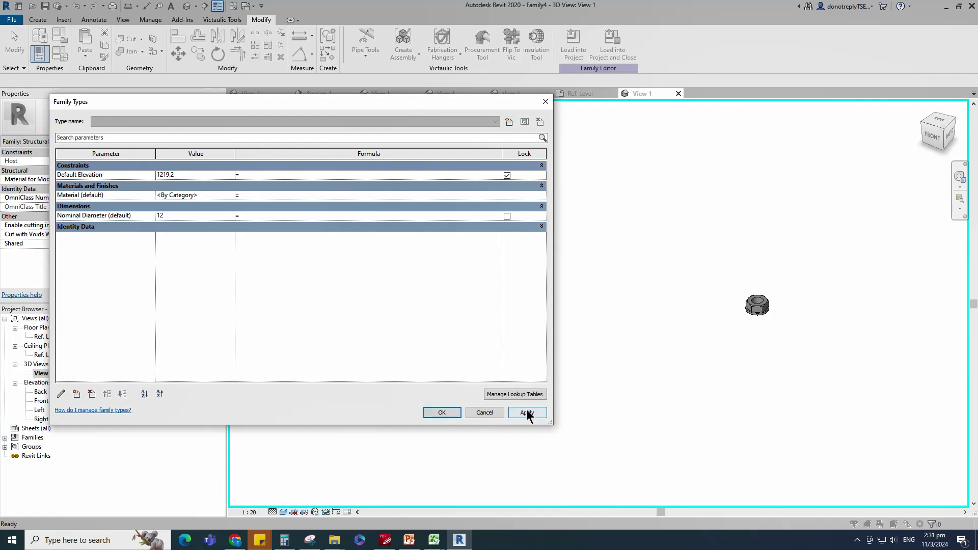
# - Test larger sizes of the assembly by applying Nominal Diameter values of 30, 36 and 80
pyautogui.doubleClick(168, 215)
pyautogui.write('30')
pyautogui.click(527, 412)
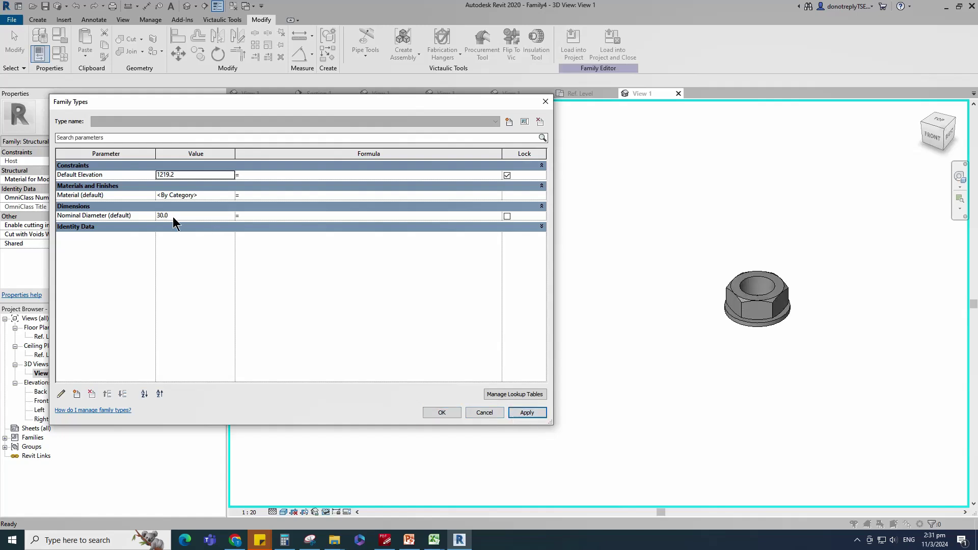
pyautogui.doubleClick(175, 218)
pyautogui.write('80')
pyautogui.click(530, 413)
pyautogui.doubleClick(165, 216)
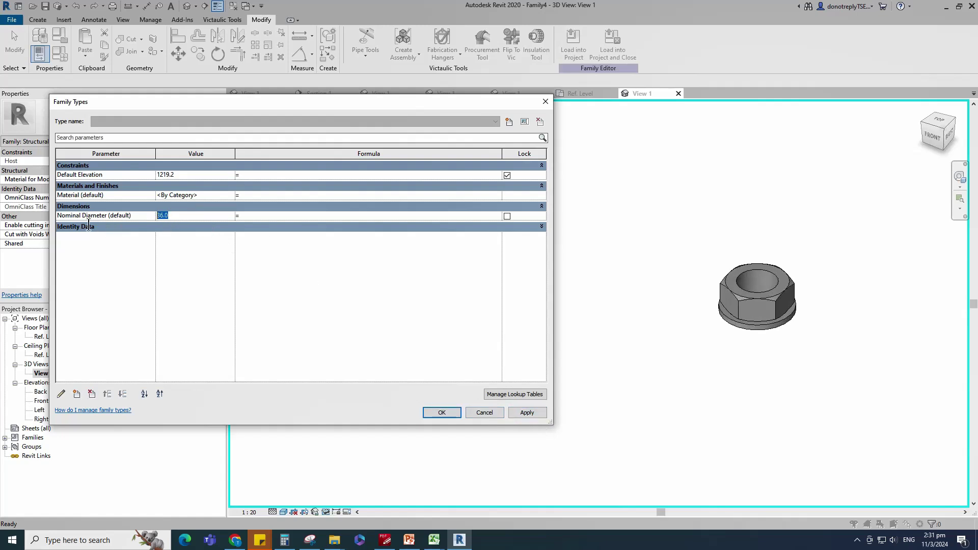
pyautogui.write('80')
pyautogui.click(530, 412)
# - Set the family's Nominal Diameter to 16 and accept the family types
pyautogui.doubleClick(177, 215)
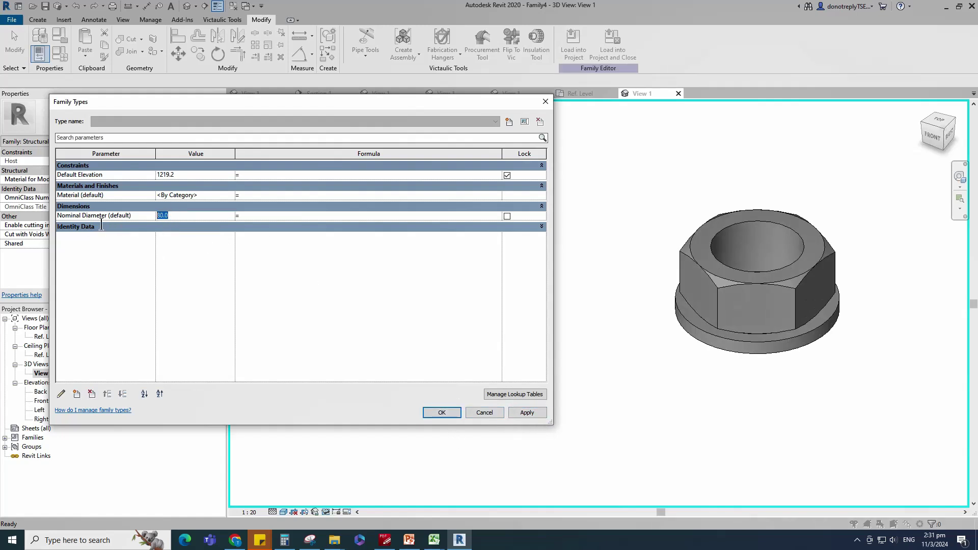
pyautogui.write('16')
pyautogui.click(517, 416)
pyautogui.click(443, 414)
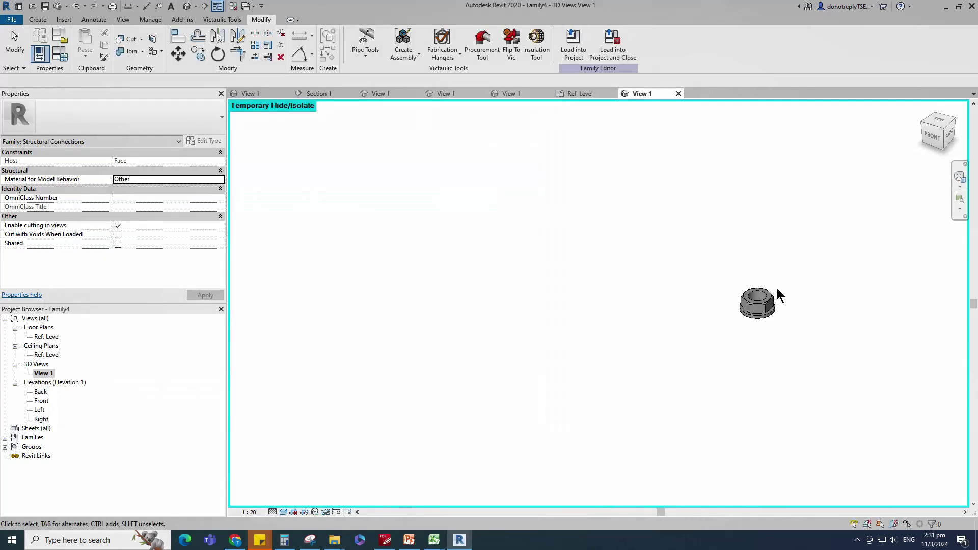
# - Save the new family in the TT folder as Hex Nut with Washer_M10-M100
pyautogui.click(921, 108)
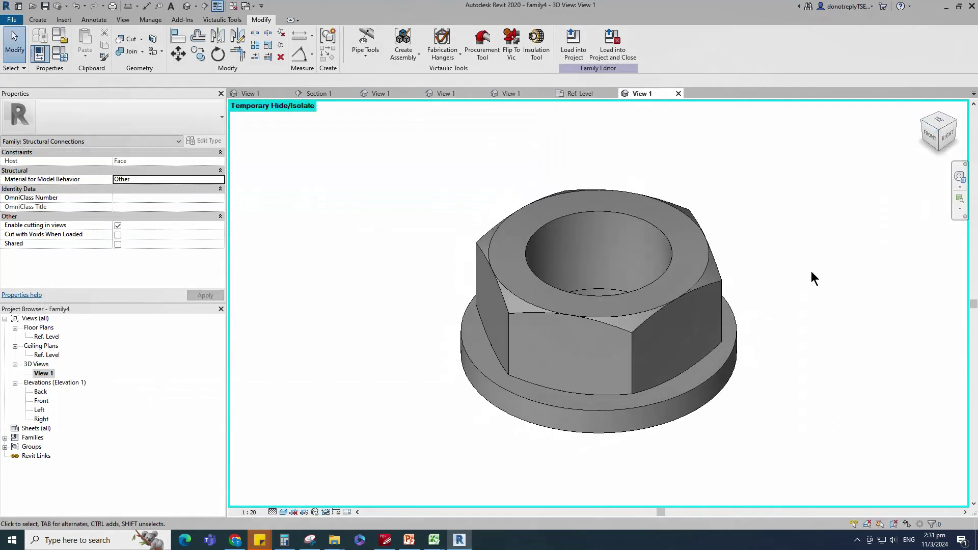
pyautogui.click(46, 6)
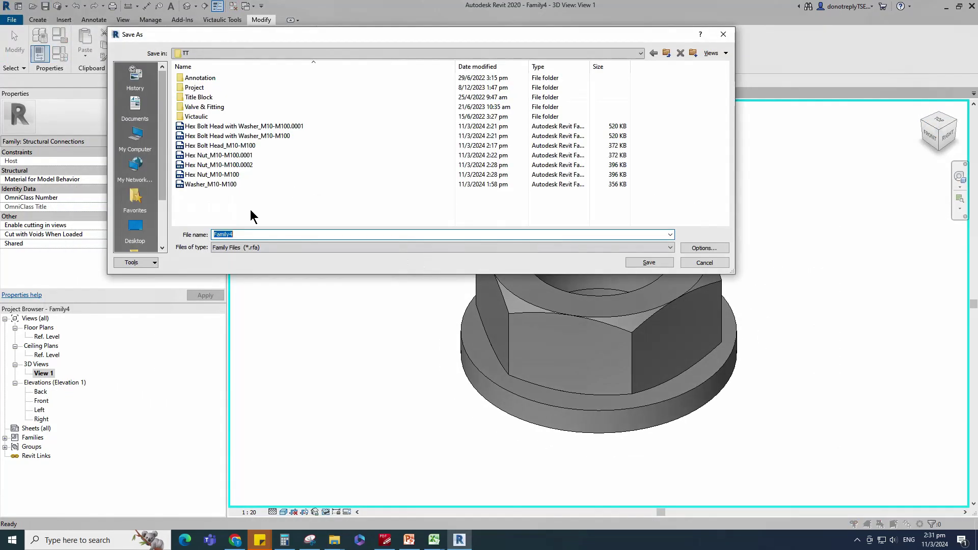
pyautogui.click(211, 174)
pyautogui.click(229, 234)
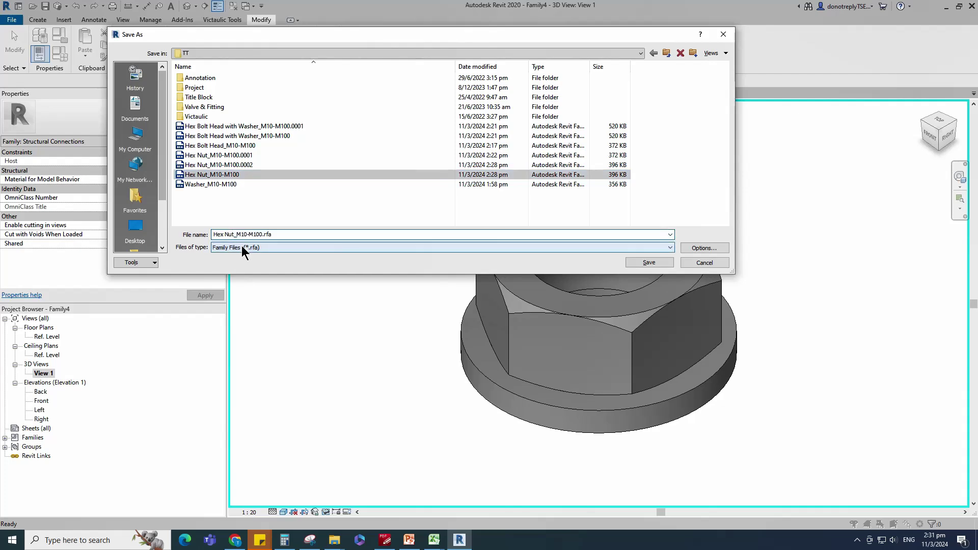
pyautogui.write('with Washer')
pyautogui.click(650, 263)
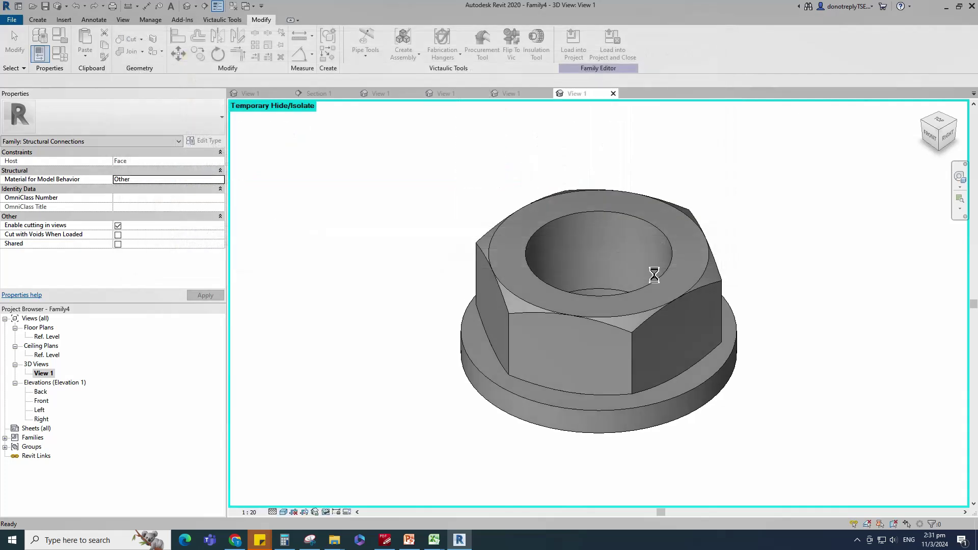